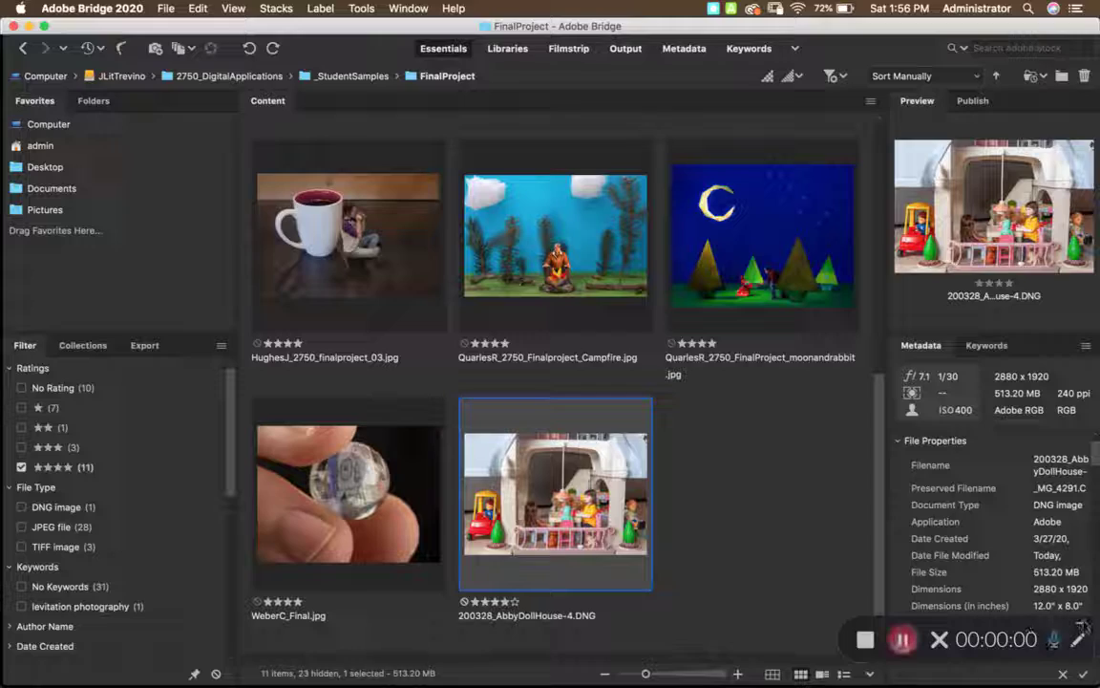
# Preview the composites full screen, from the dog-and-tree image to the girl on stacked books
pyautogui.click(904, 639)
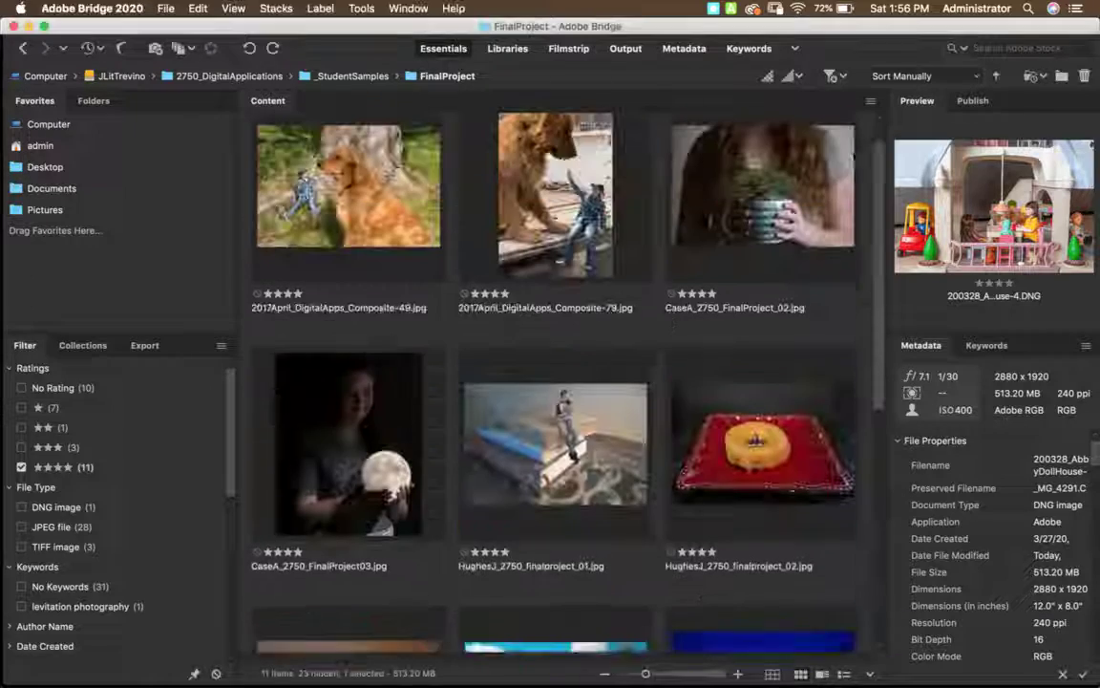
pyautogui.scroll(1, 281, 254)
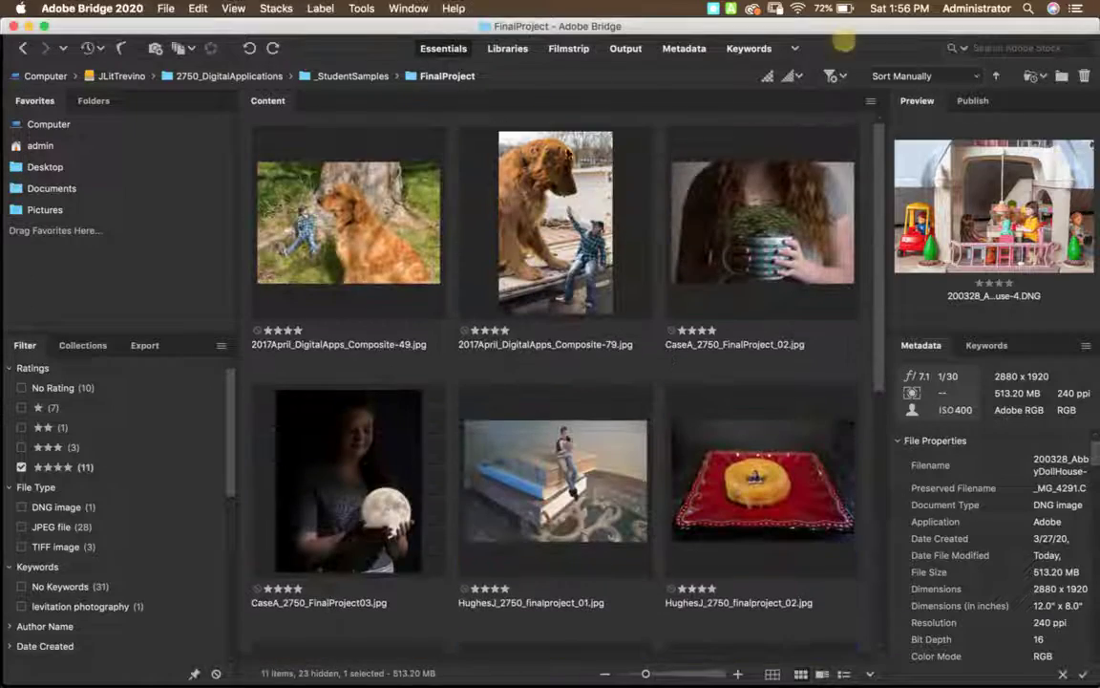
pyautogui.click(281, 255)
pyautogui.press('space')
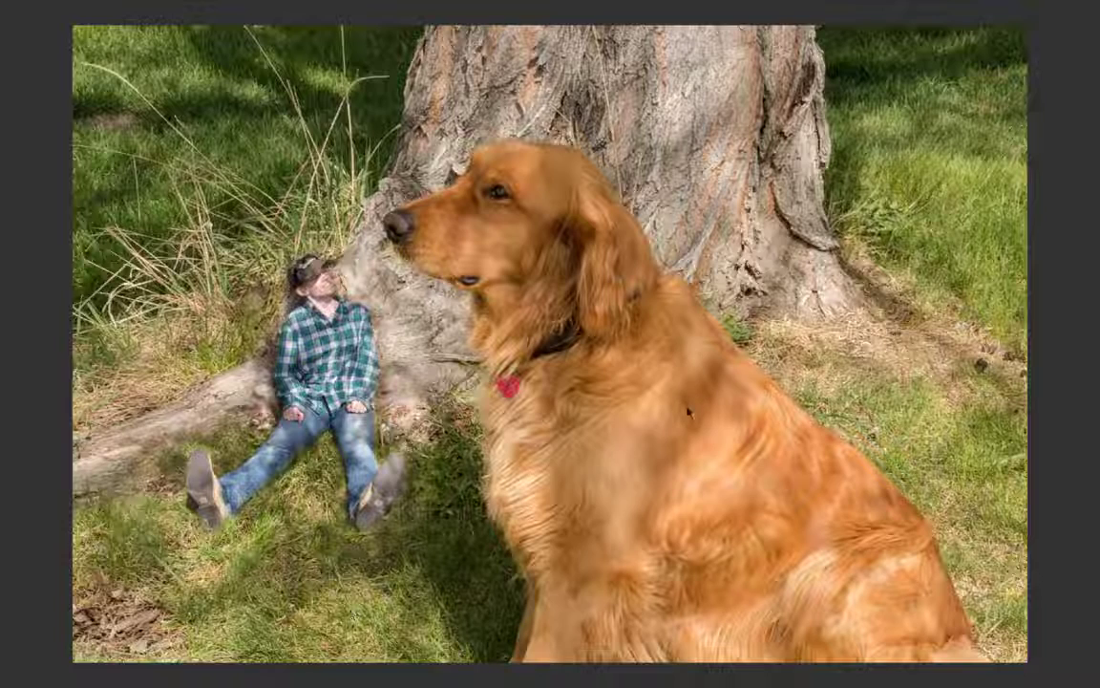
pyautogui.press('Right')
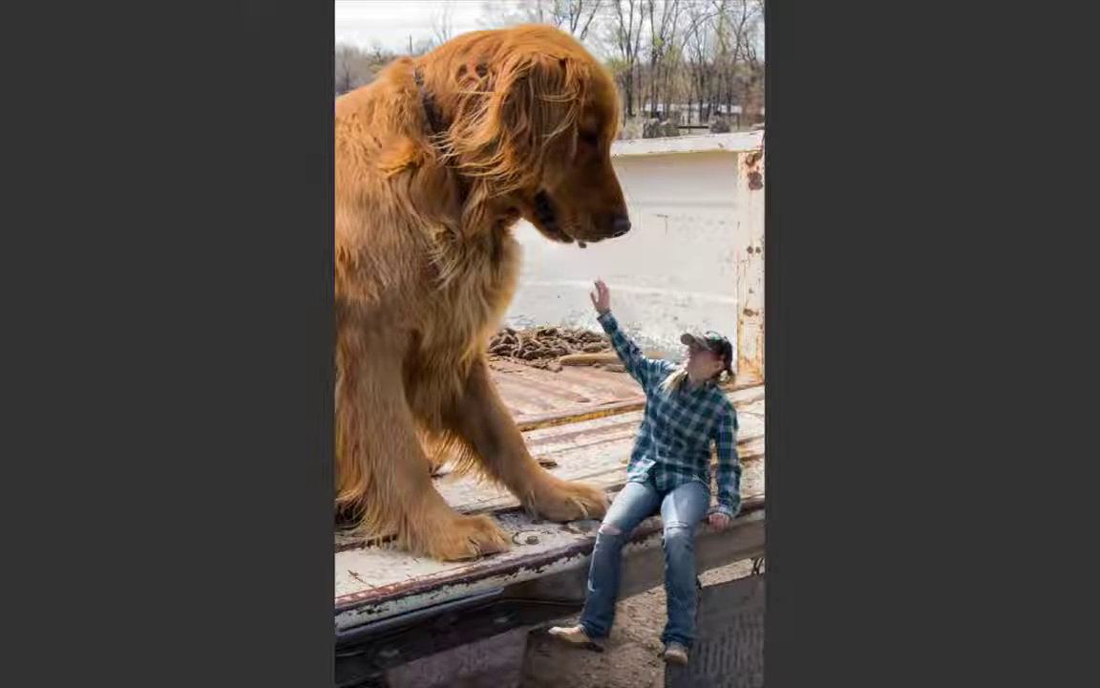
pyautogui.press('Right')
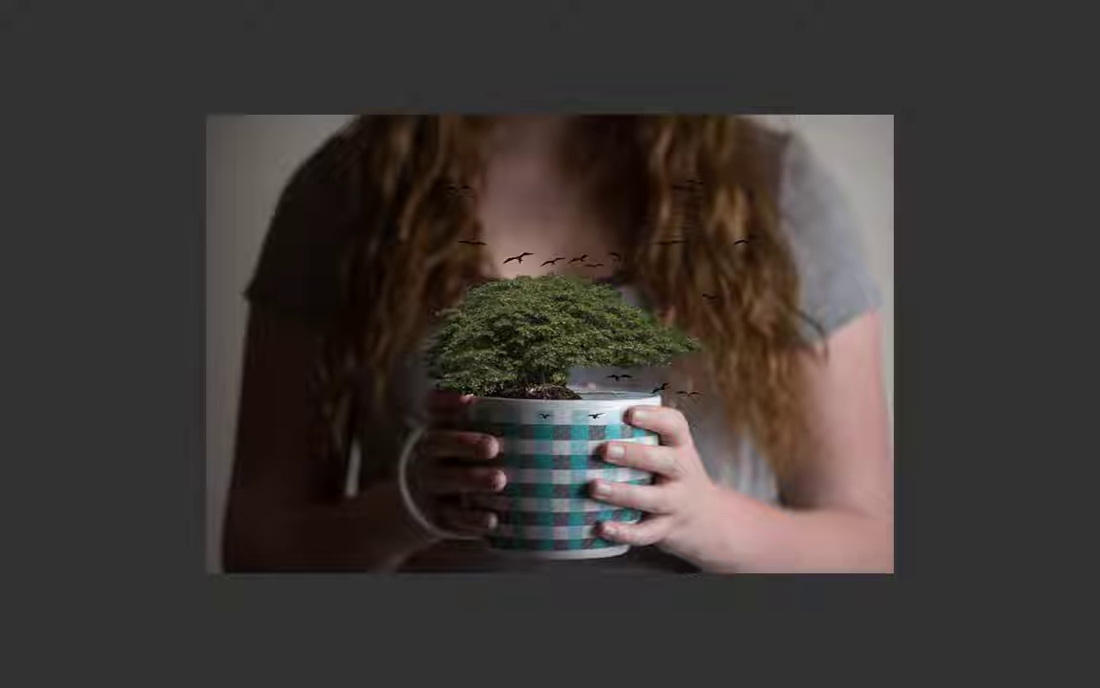
pyautogui.press('Right')
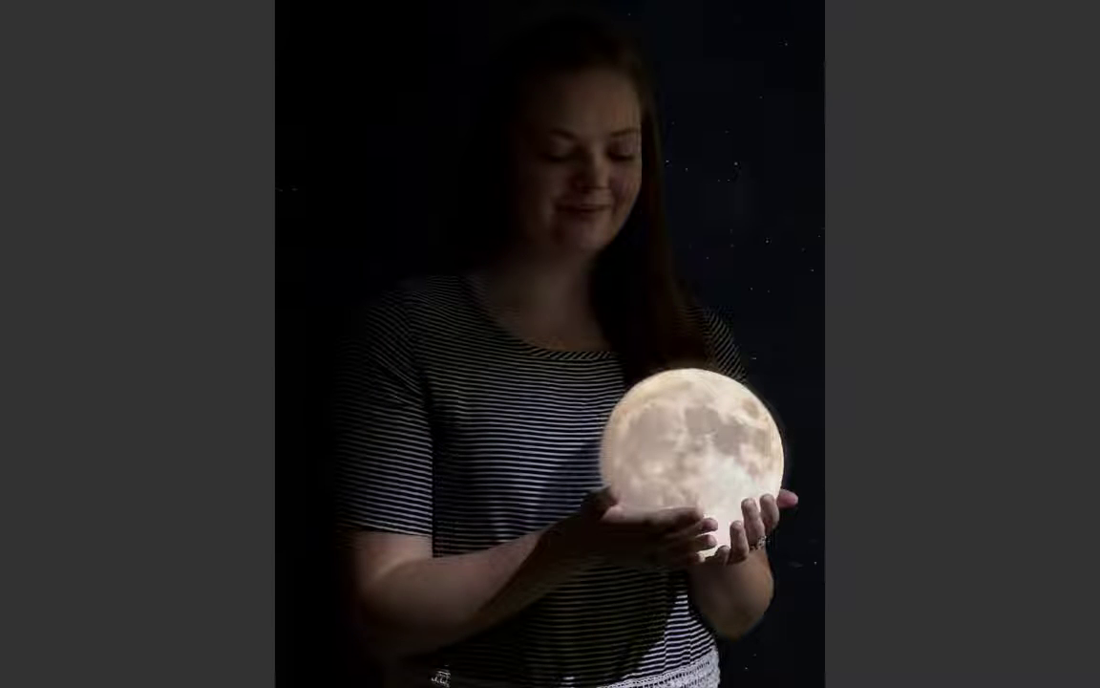
pyautogui.press('Right')
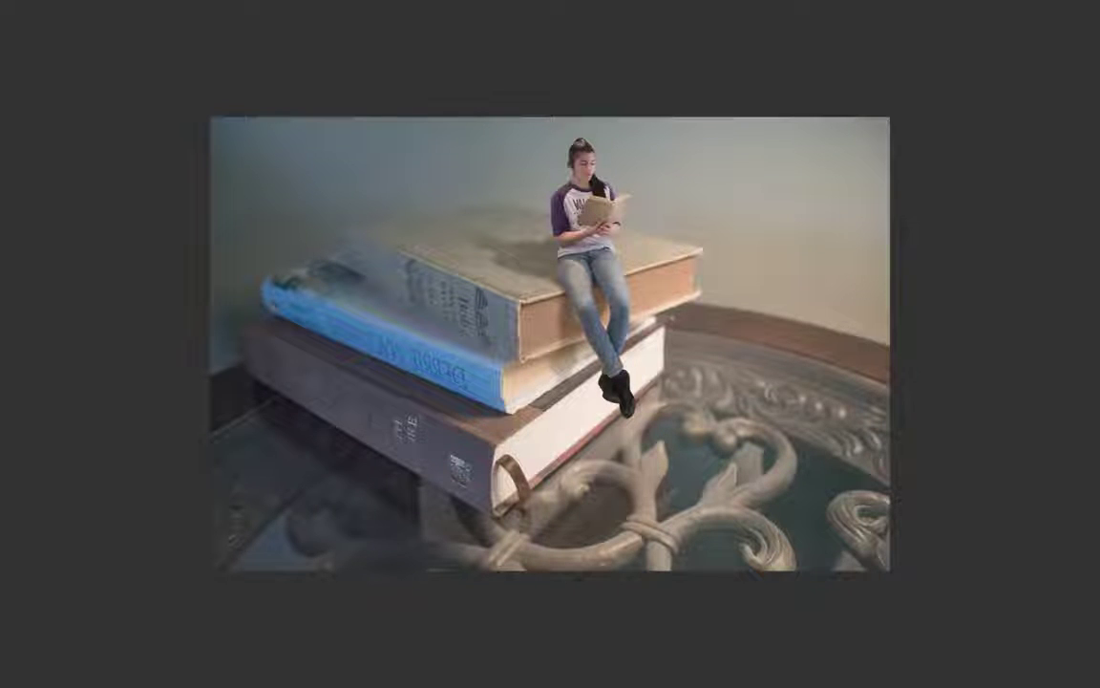
# Advance past the girl-in-donut composite, then leave full screen for the FinalProject thumbnails
pyautogui.press('Right')
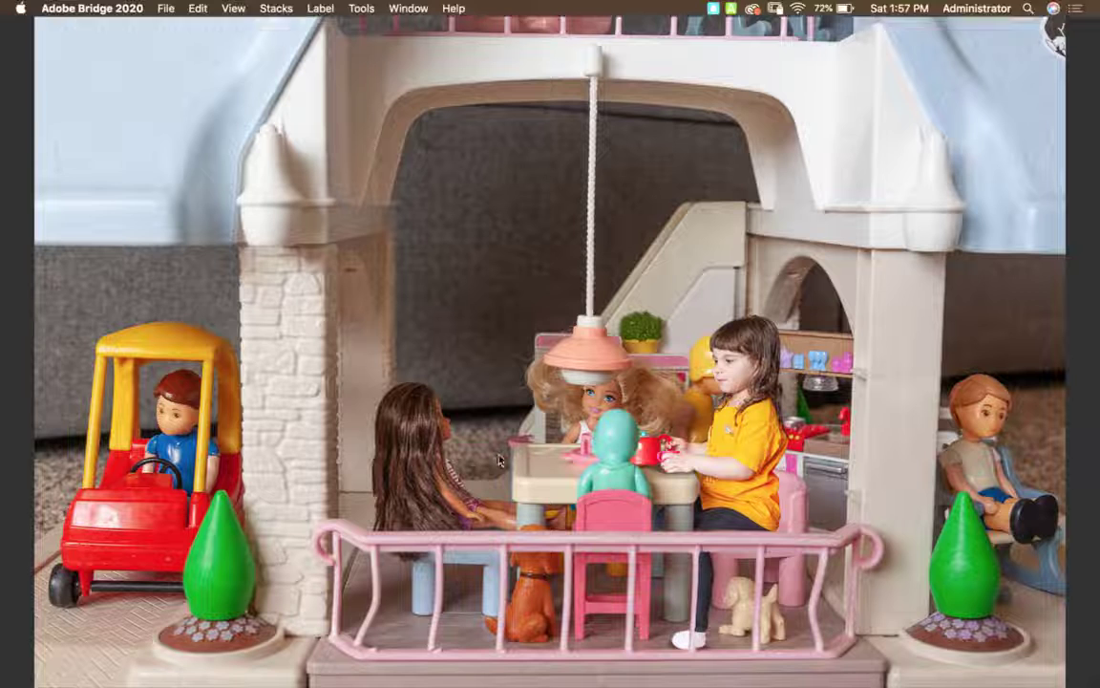
pyautogui.press('space')
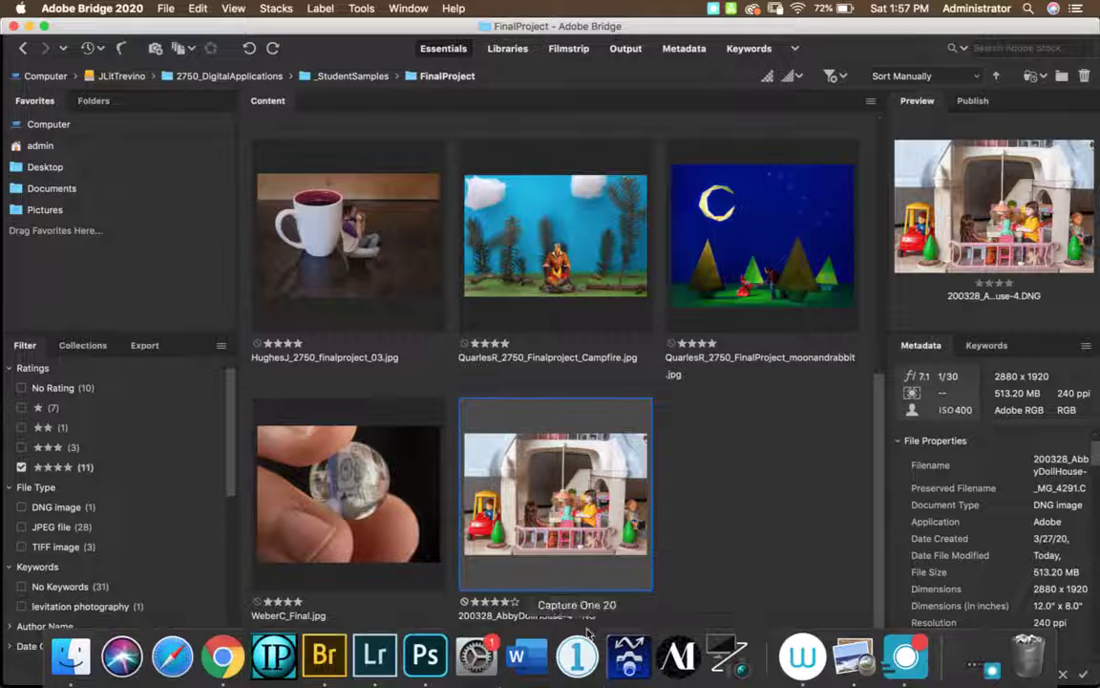
# In Lightroom, zoom on the blue table edge and step back to AbbyDollHouse-22
pyautogui.click(374, 655)
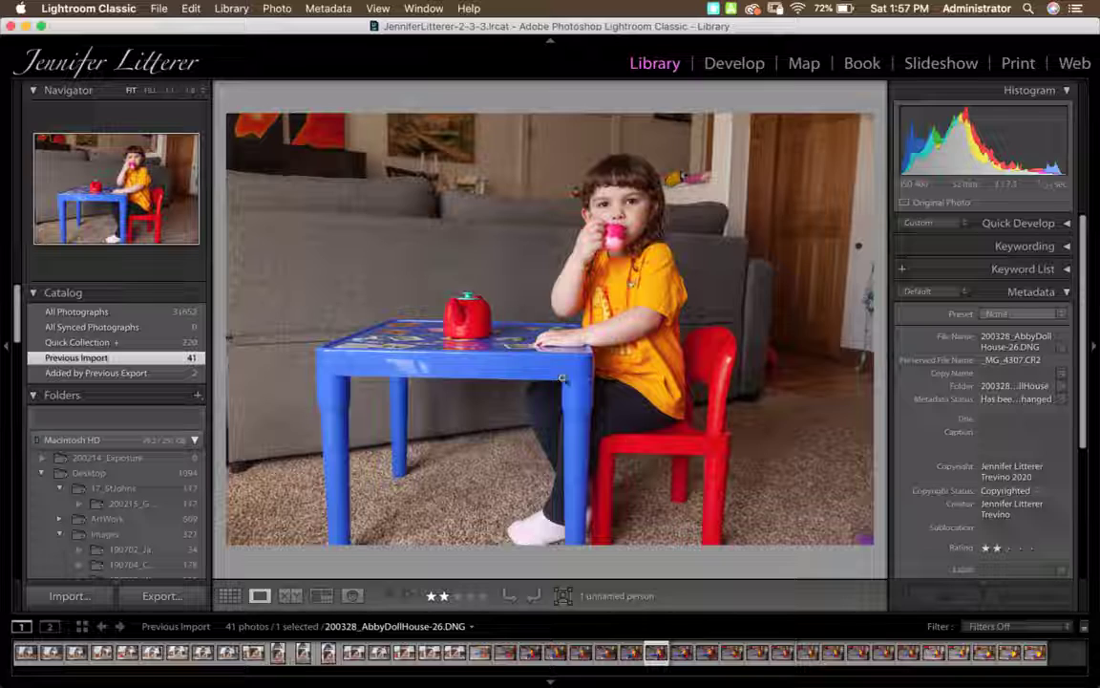
pyautogui.click(416, 385)
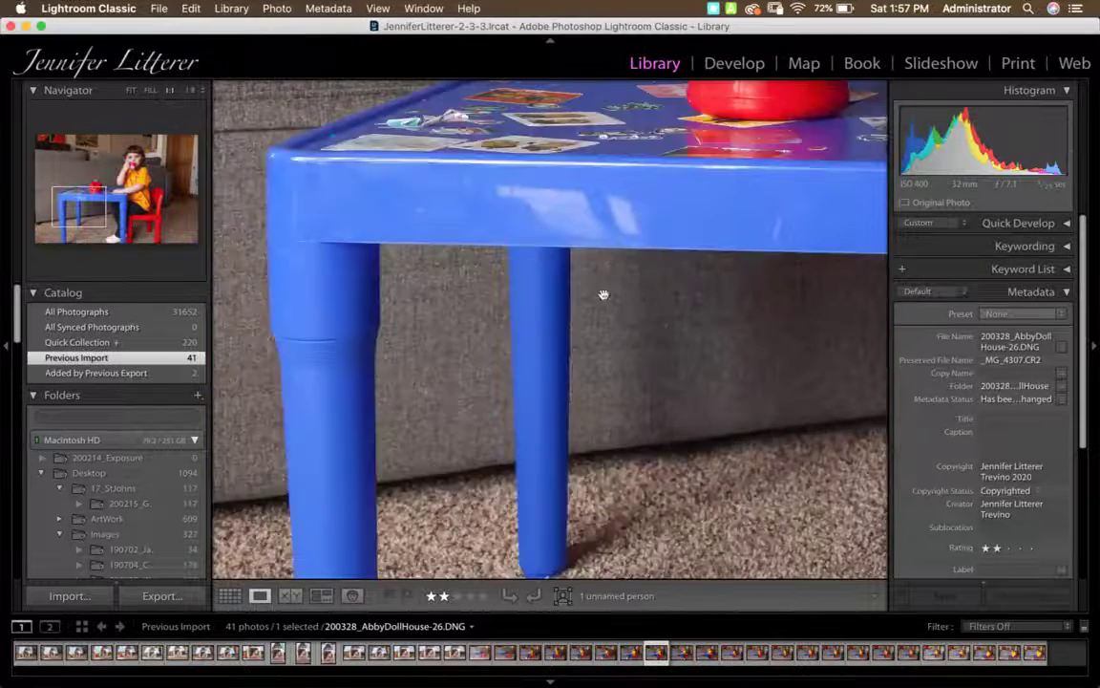
pyautogui.click(602, 294)
pyautogui.click(630, 654)
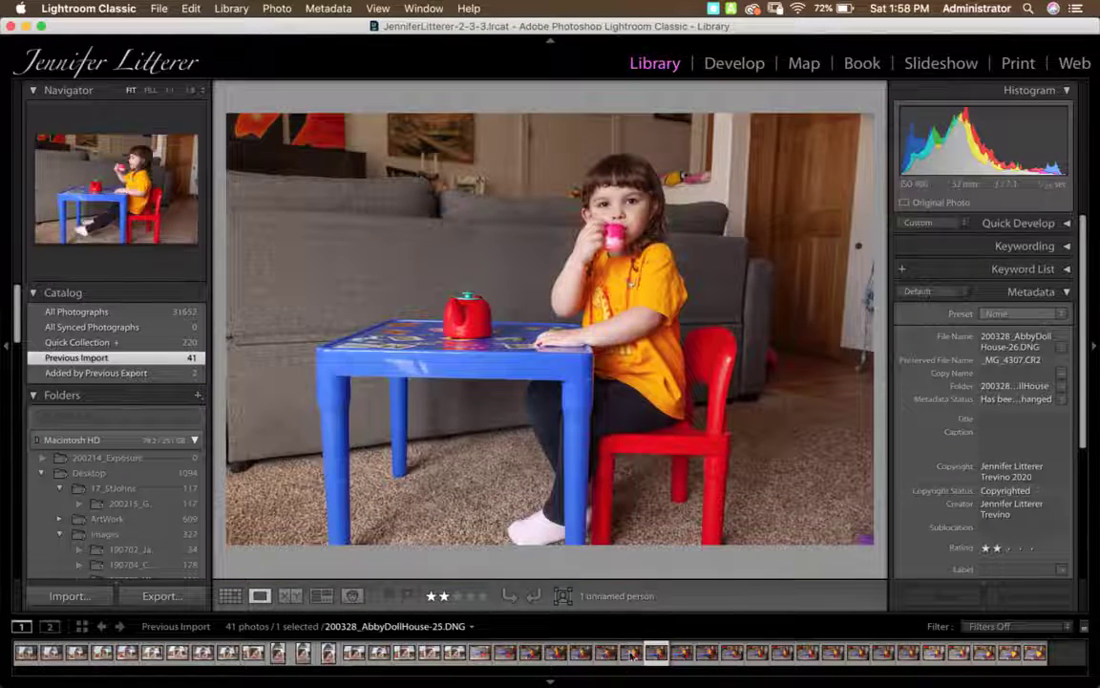
pyautogui.press('Left')
pyautogui.press('Left')
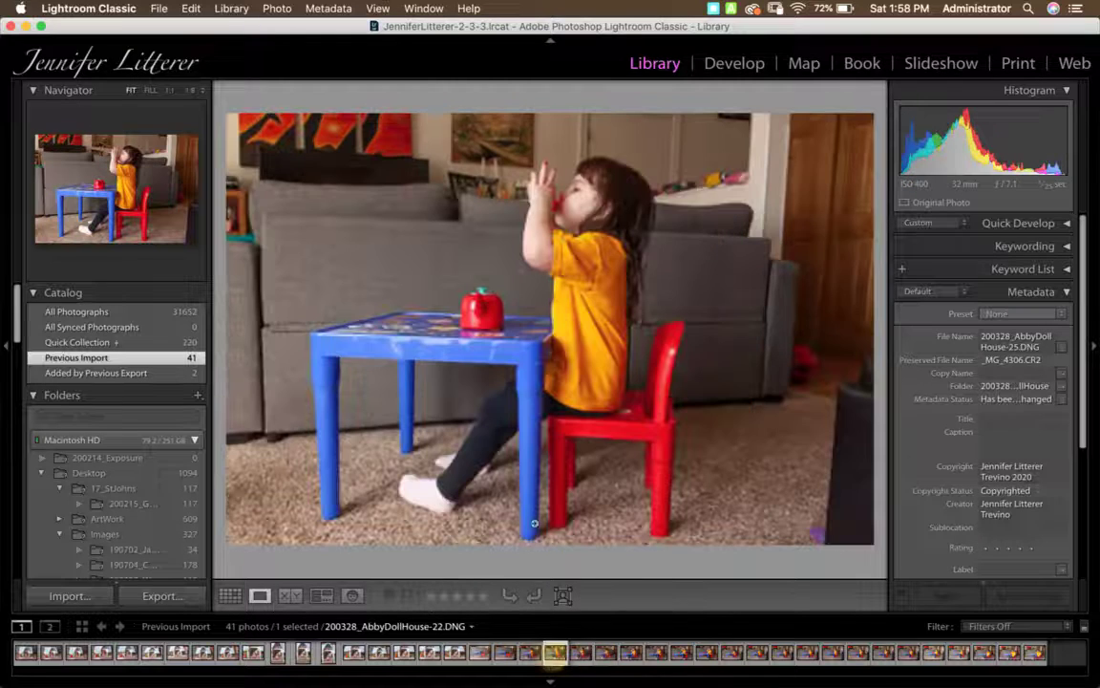
pyautogui.press('Left')
pyautogui.press('Left')
pyautogui.press('Left')
pyautogui.press('Left')
pyautogui.press('Left')
pyautogui.press('Left')
pyautogui.press('Left')
pyautogui.press('Left')
pyautogui.press('Left')
pyautogui.press('Left')
pyautogui.press('Left')
pyautogui.press('Left')
pyautogui.press('Left')
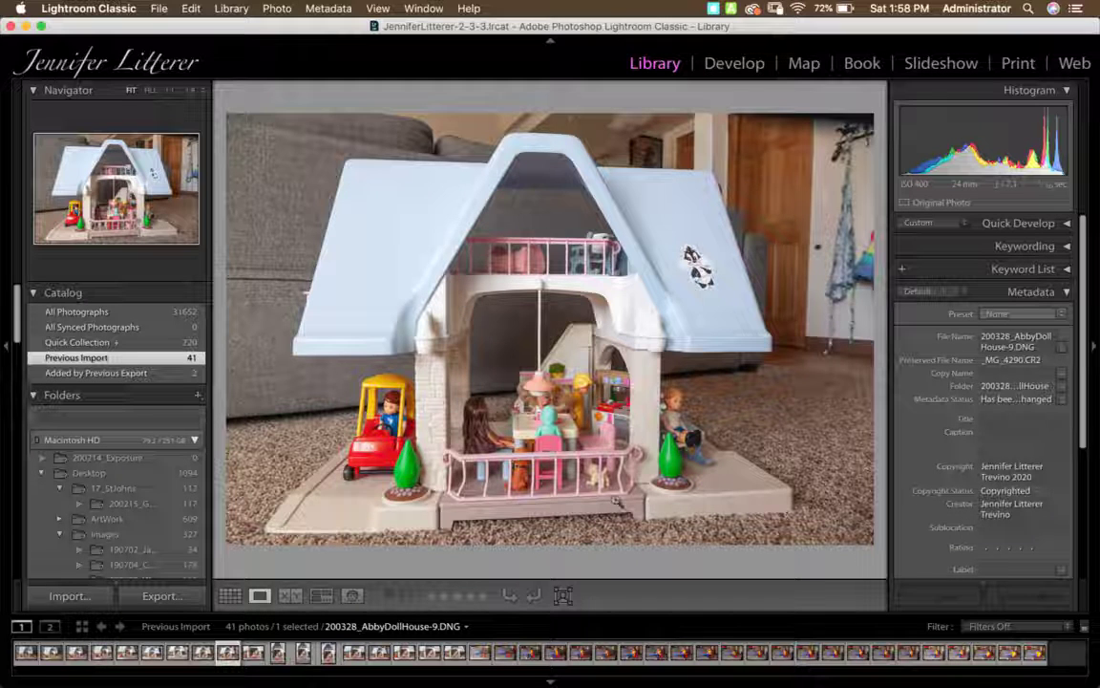
# Compare dollhouse shots AbbyDollHouse-14, 15 and 16 against girl-at-table AbbyDollHouse-23
pyautogui.click(354, 664)
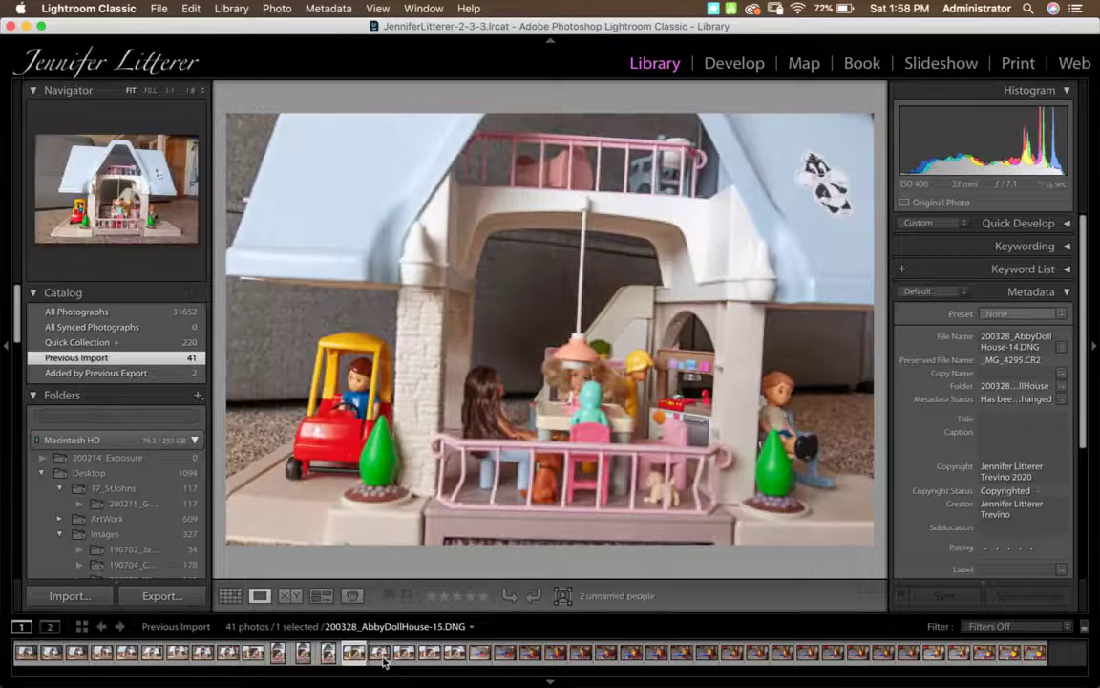
pyautogui.click(379, 659)
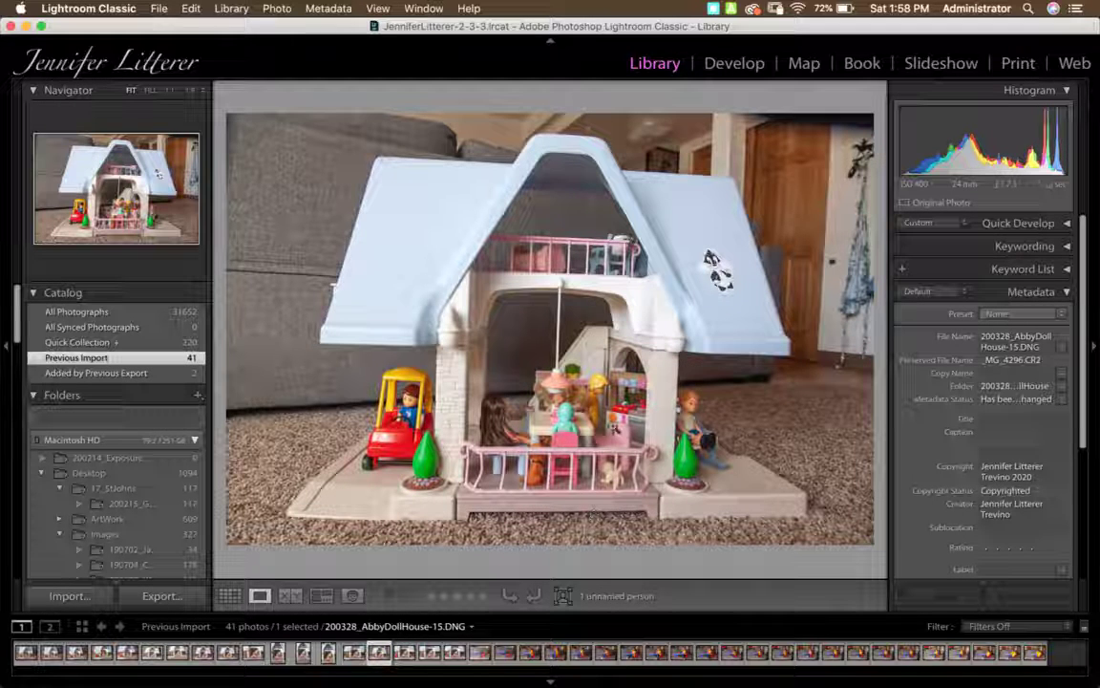
pyautogui.click(581, 659)
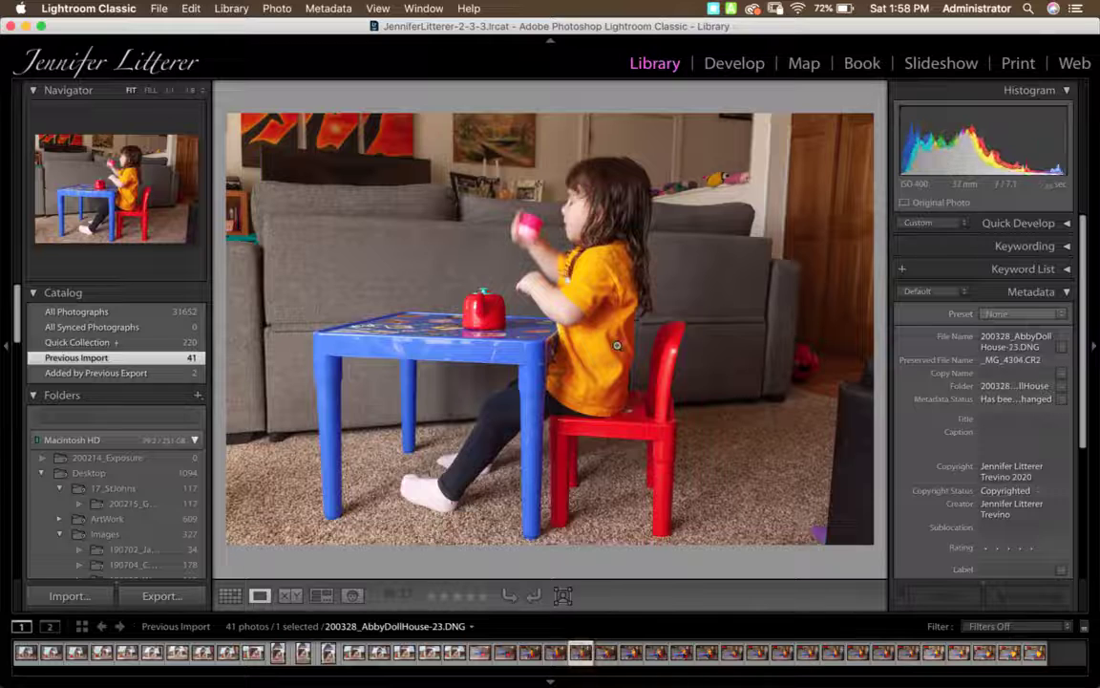
pyautogui.click(404, 659)
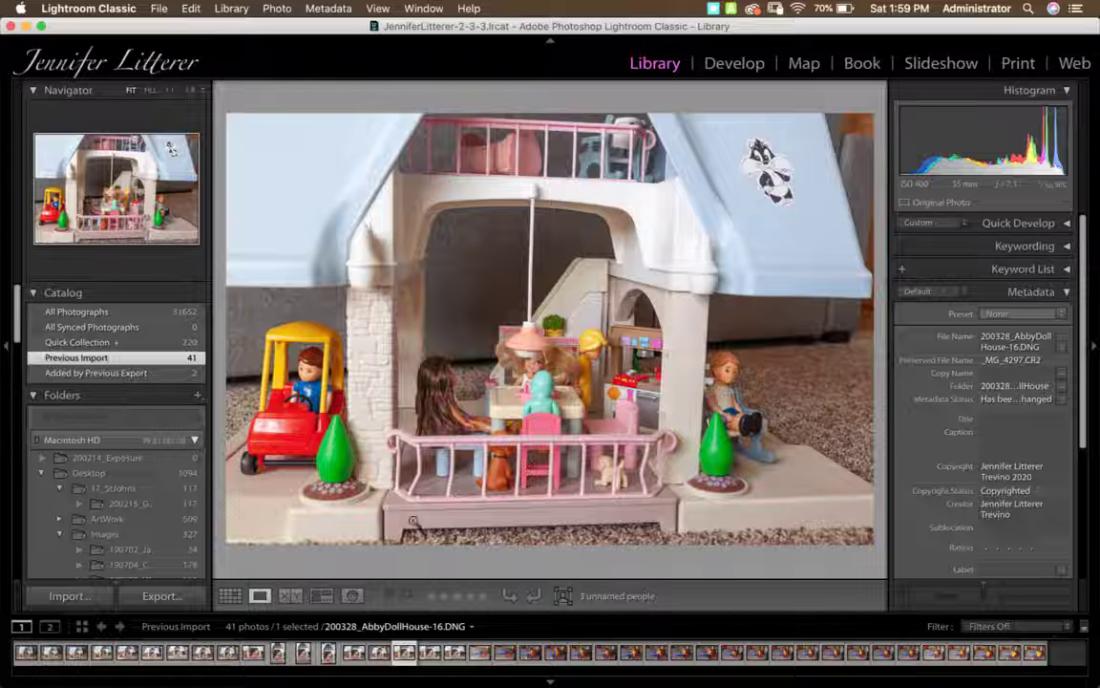
pyautogui.click(253, 652)
# Develop AbbyDollHouse-8: white balance from the roof, temperature cooled to about 5,345
pyautogui.click(202, 652)
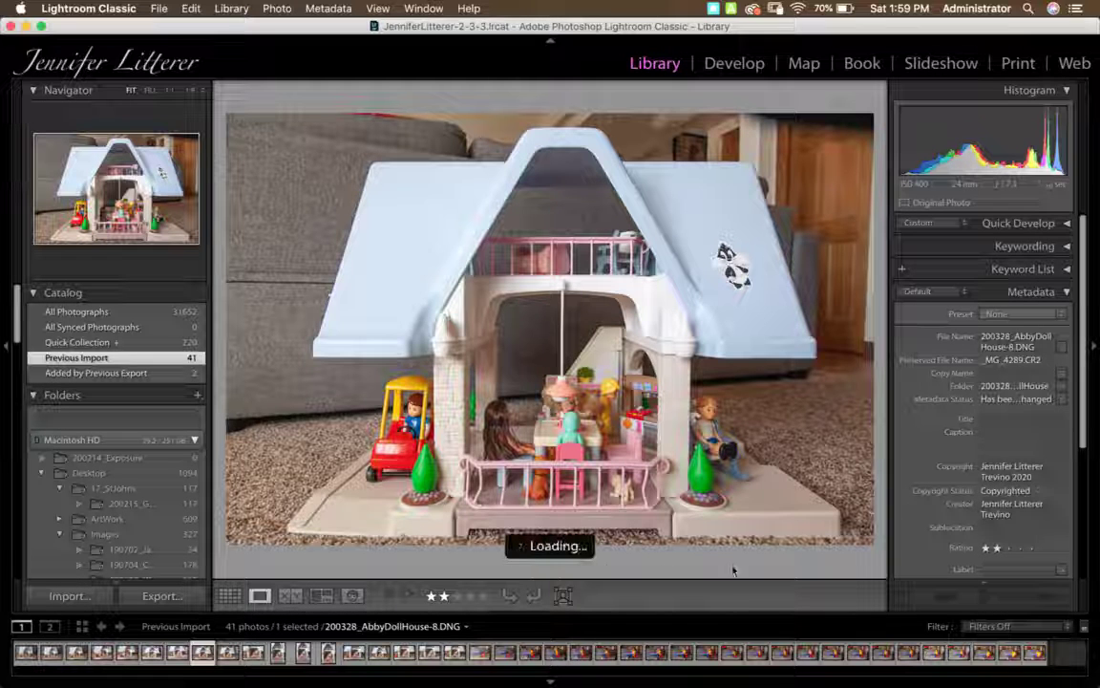
pyautogui.click(731, 64)
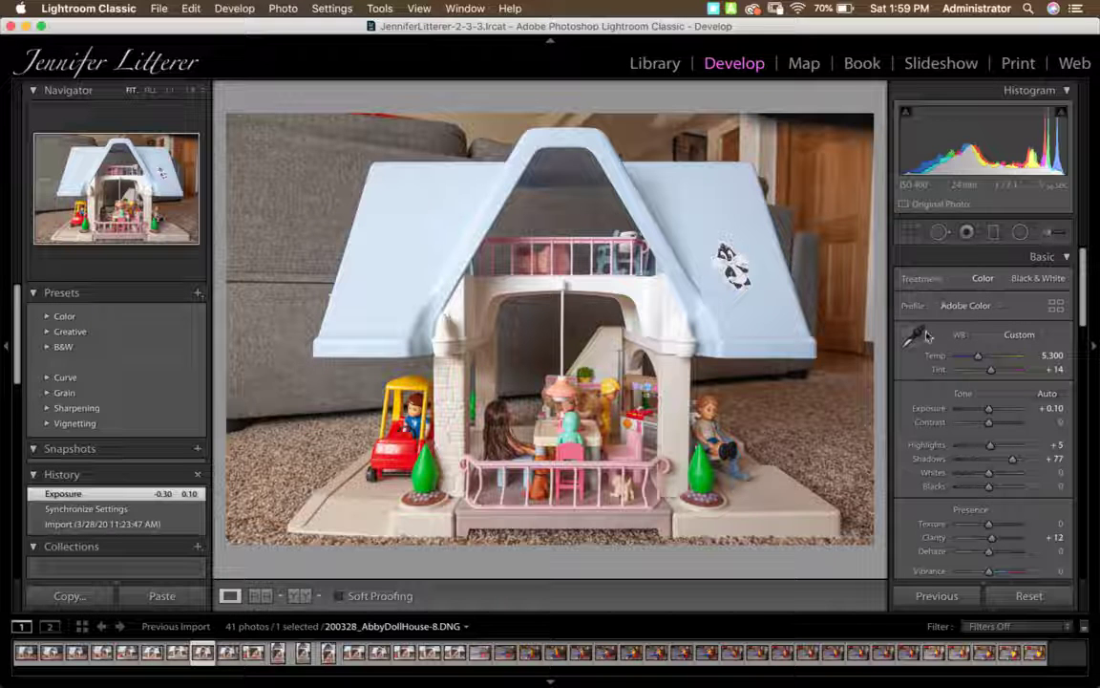
pyautogui.press('w')
pyautogui.click(678, 298)
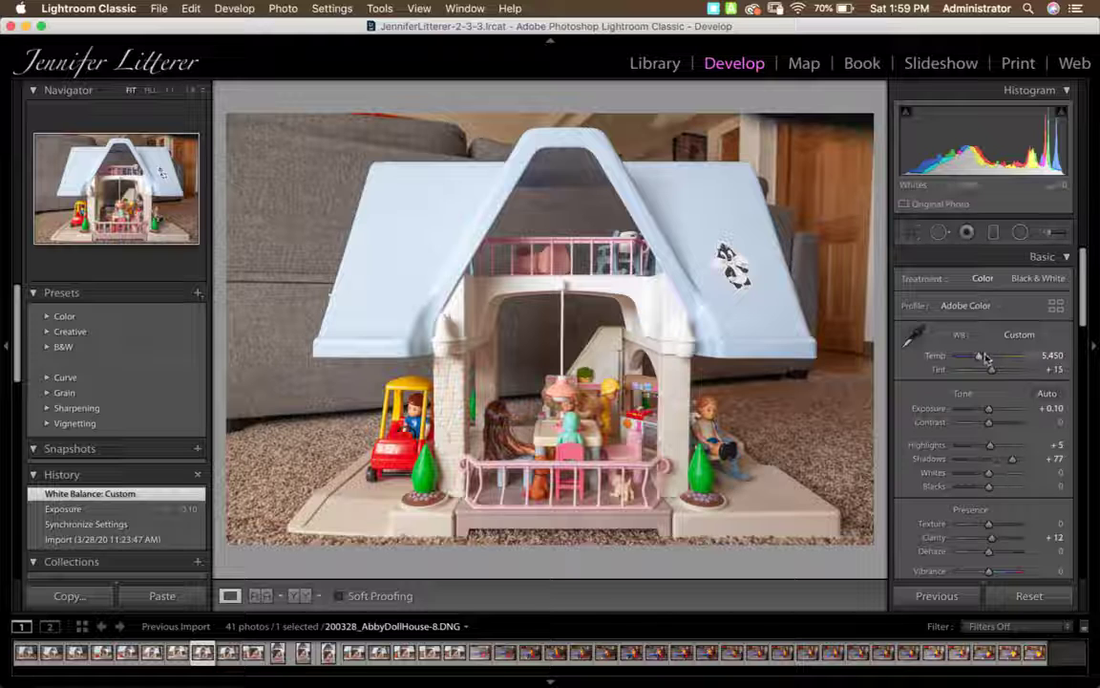
pyautogui.moveTo(979, 357); pyautogui.dragTo(991, 375)
# Set clarity +18 and masking 25, apply lens corrections, then select all photos
pyautogui.scroll(-2, 966, 305)
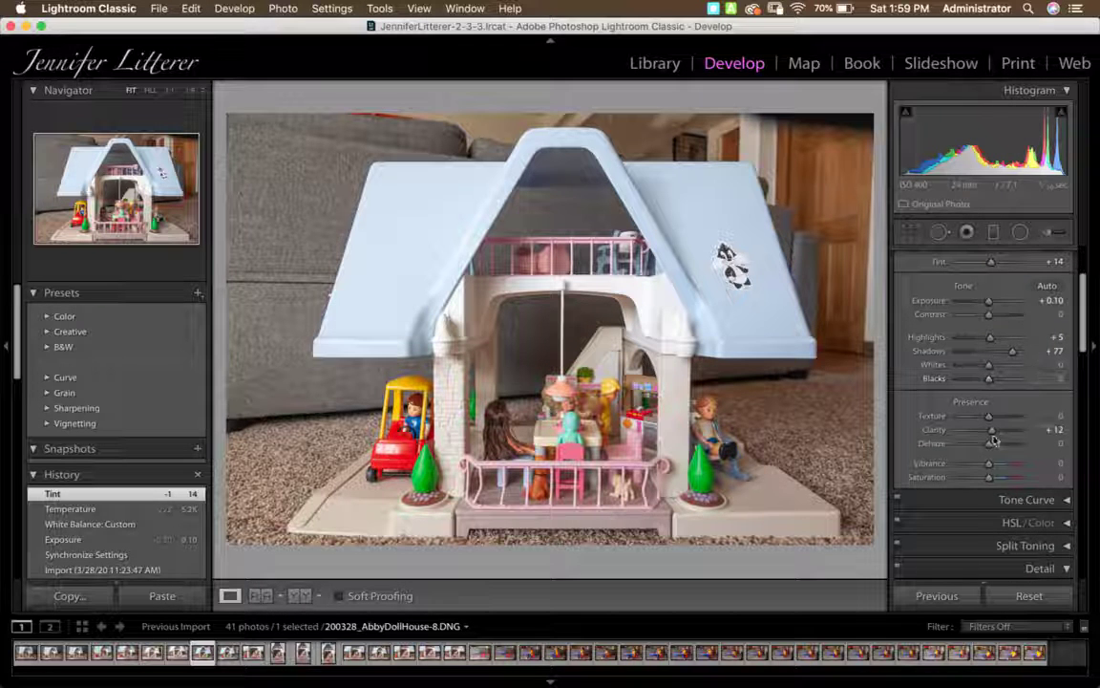
pyautogui.moveTo(991, 431); pyautogui.dragTo(995, 432)
pyautogui.scroll(-6, 989, 439)
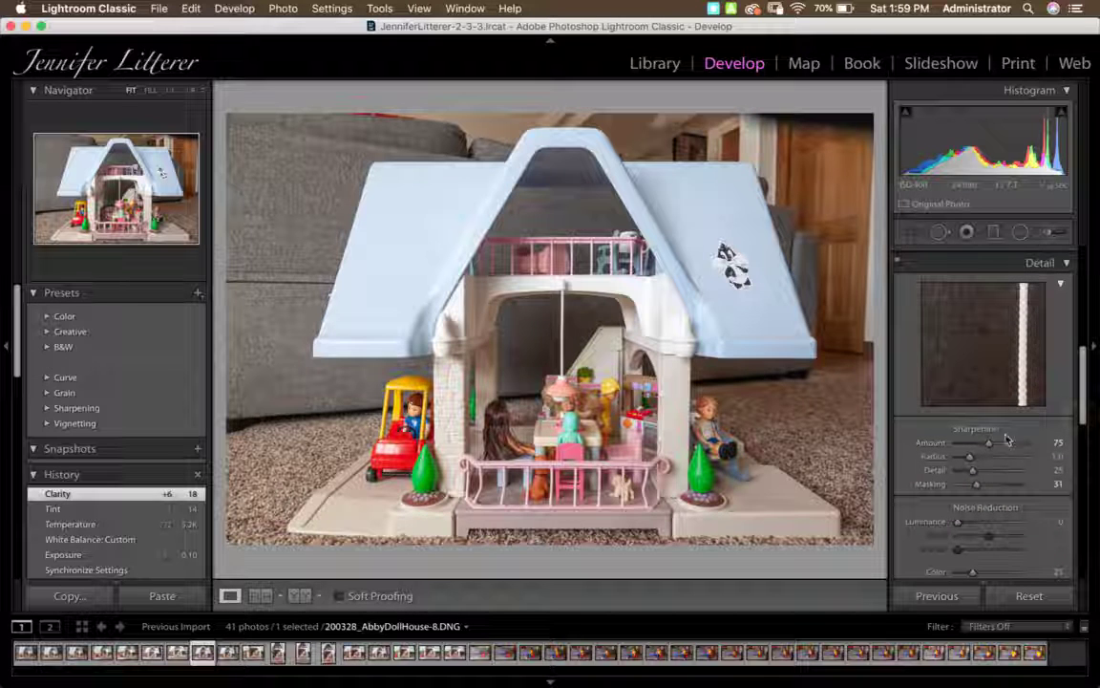
pyautogui.moveTo(976, 487); pyautogui.dragTo(973, 487)
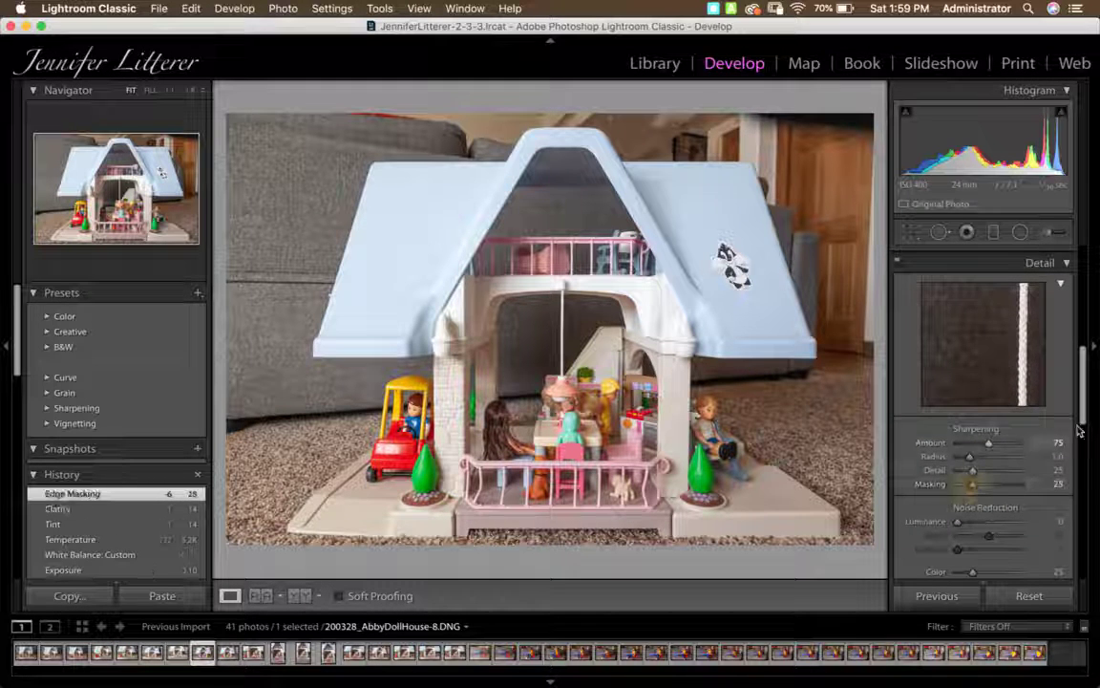
pyautogui.scroll(-5, 1084, 483)
pyautogui.scroll(1, 1084, 482)
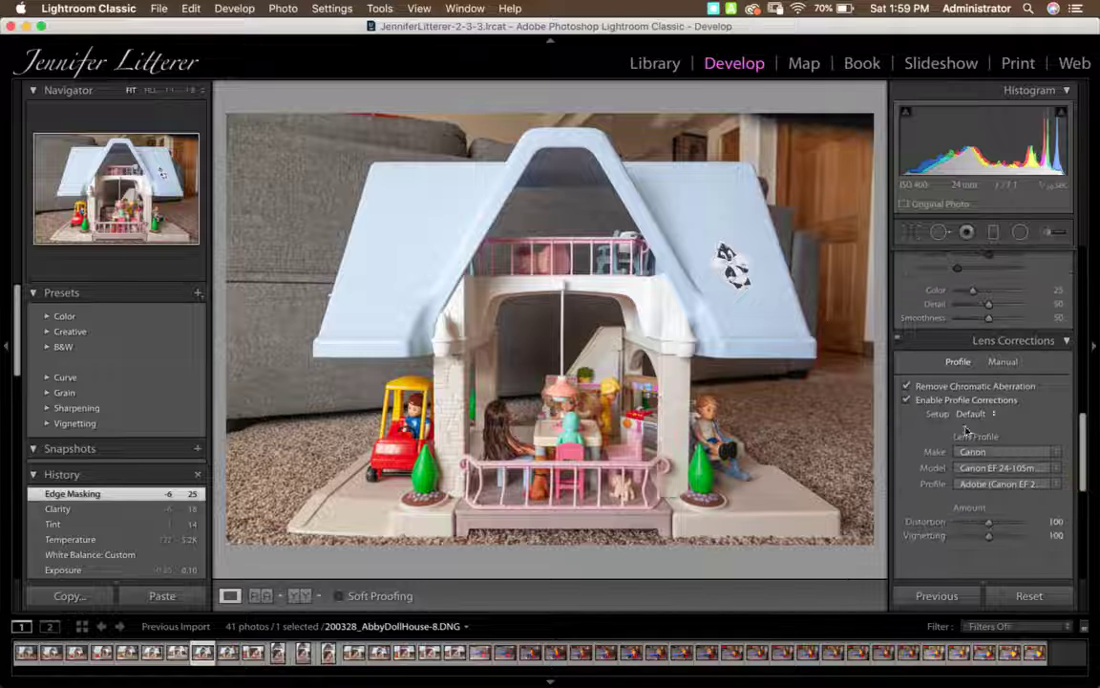
pyautogui.moveTo(989, 524); pyautogui.dragTo(990, 530)
pyautogui.press('super+a')
# Synchronize the develop settings to all 41 photos and rate the dollhouse photo 4 stars
pyautogui.click(943, 595)
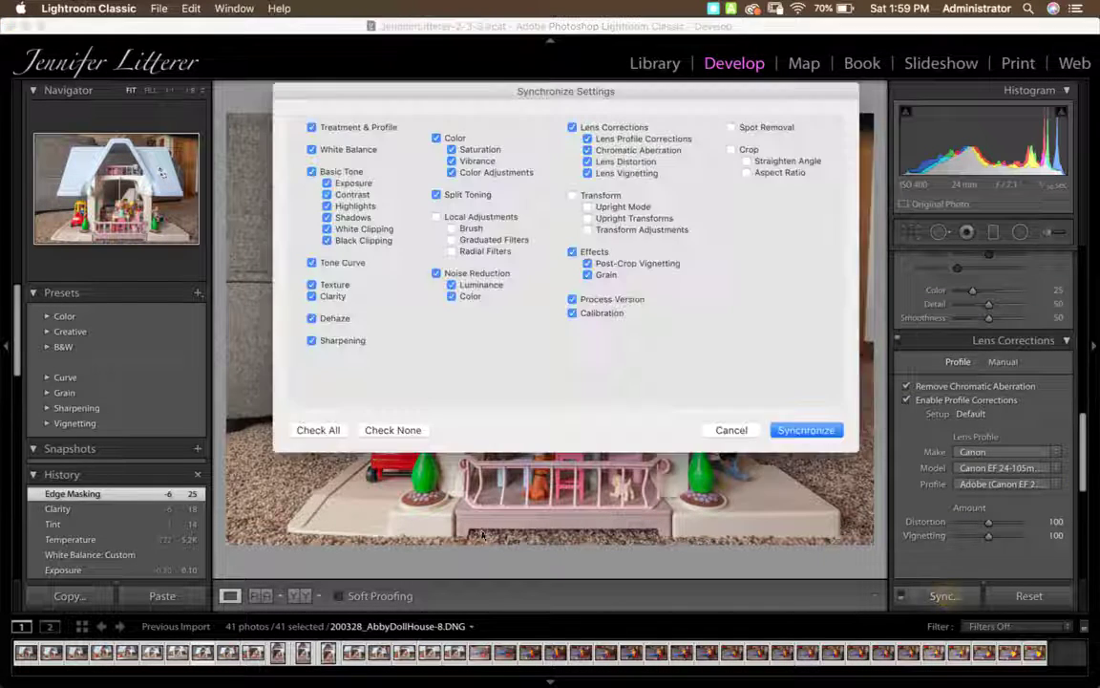
pyautogui.click(806, 430)
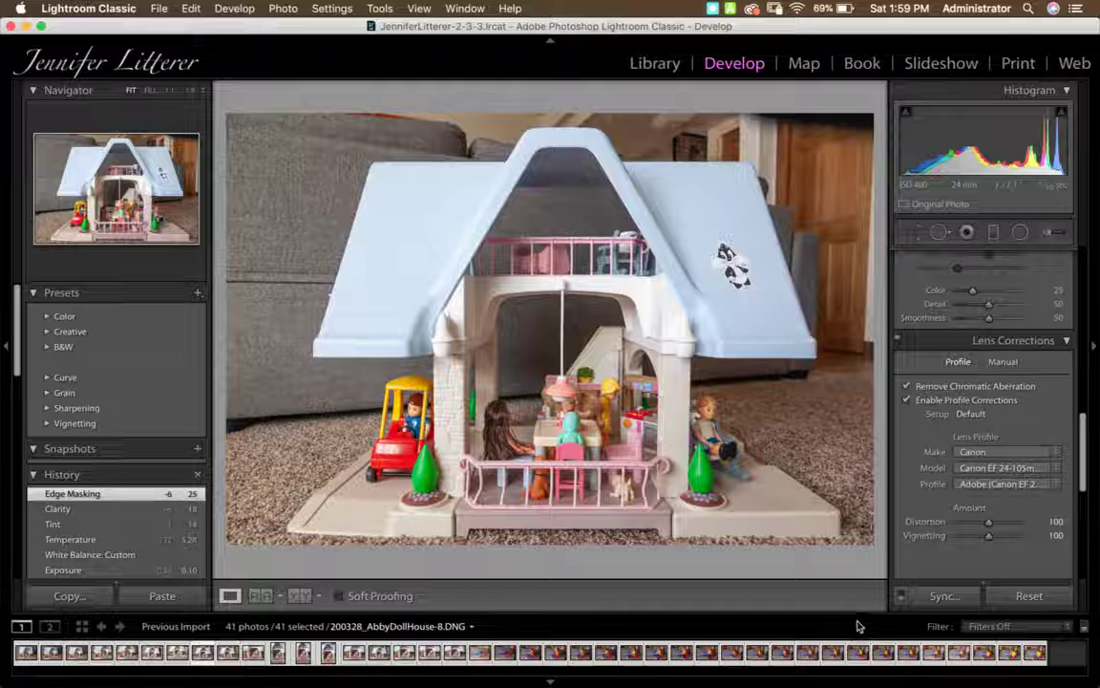
pyautogui.press('4')
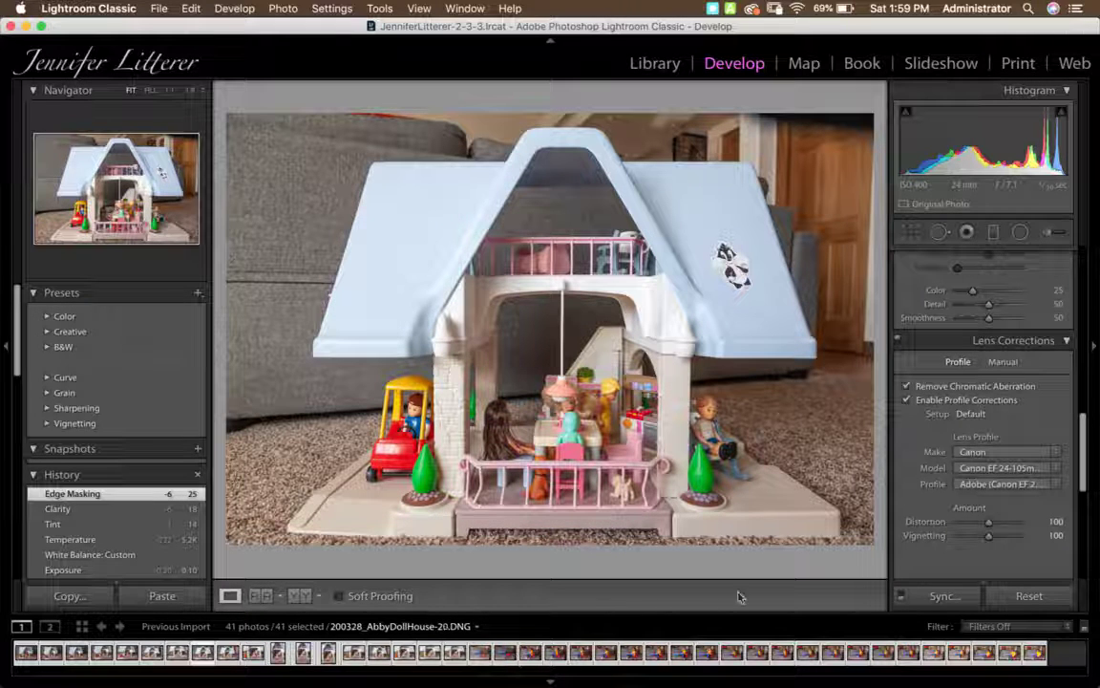
# Rate girl photo AbbyDollHouse-32 4 stars and filter the filmstrip to 4 stars and up
pyautogui.click(979, 626)
pyautogui.click(969, 661)
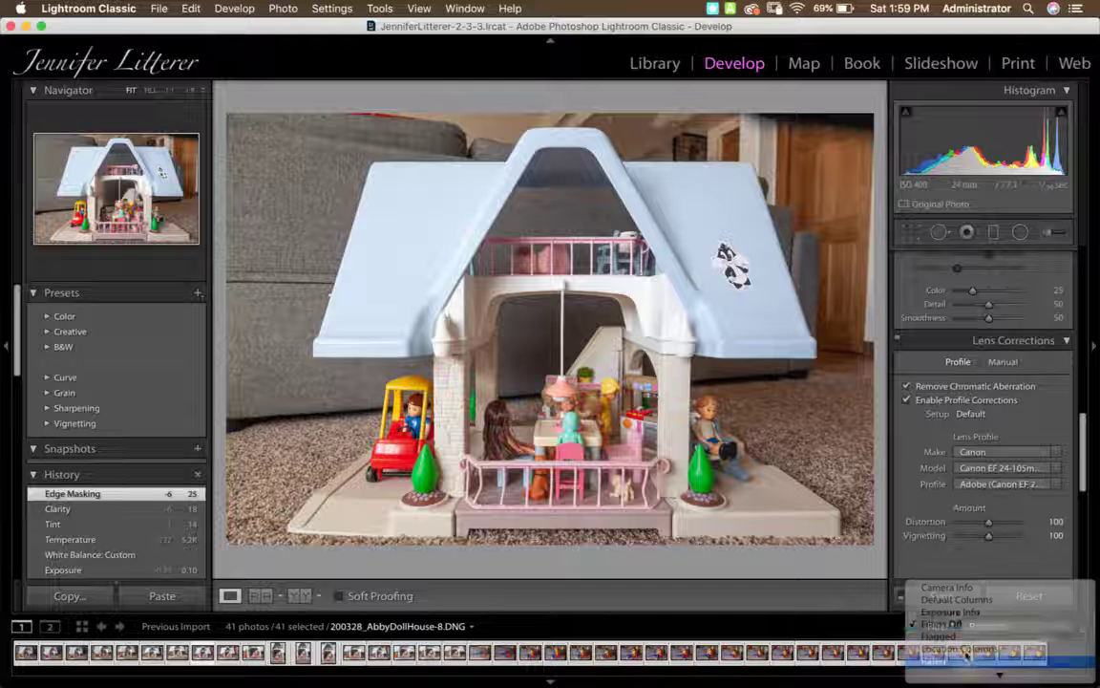
pyautogui.click(128, 657)
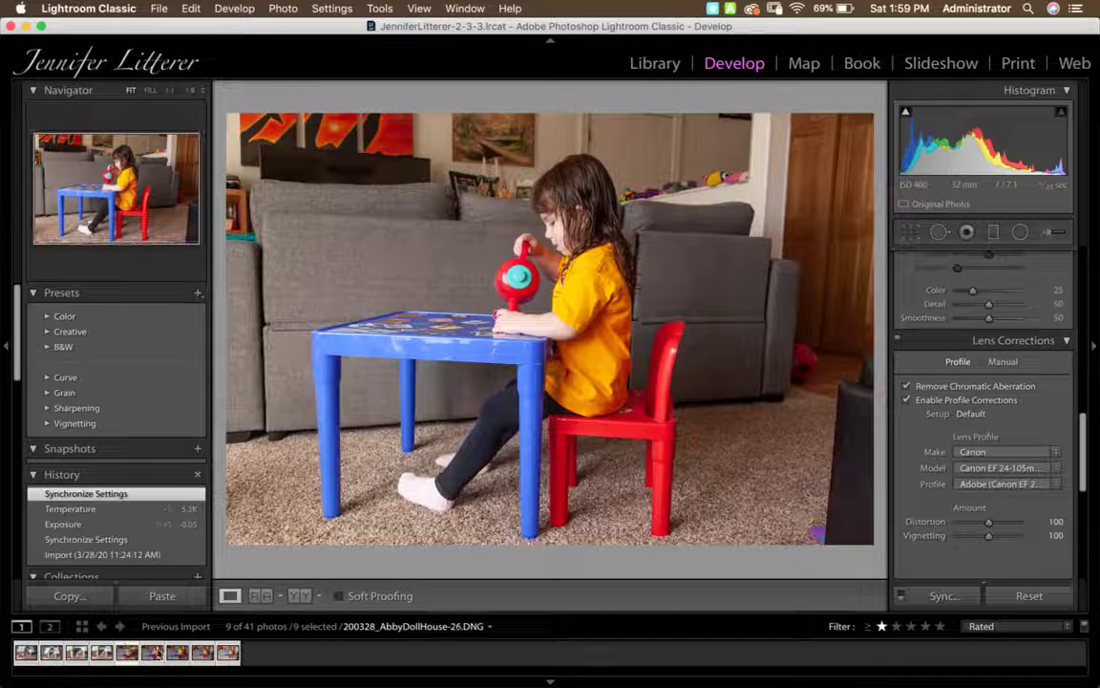
pyautogui.click(179, 652)
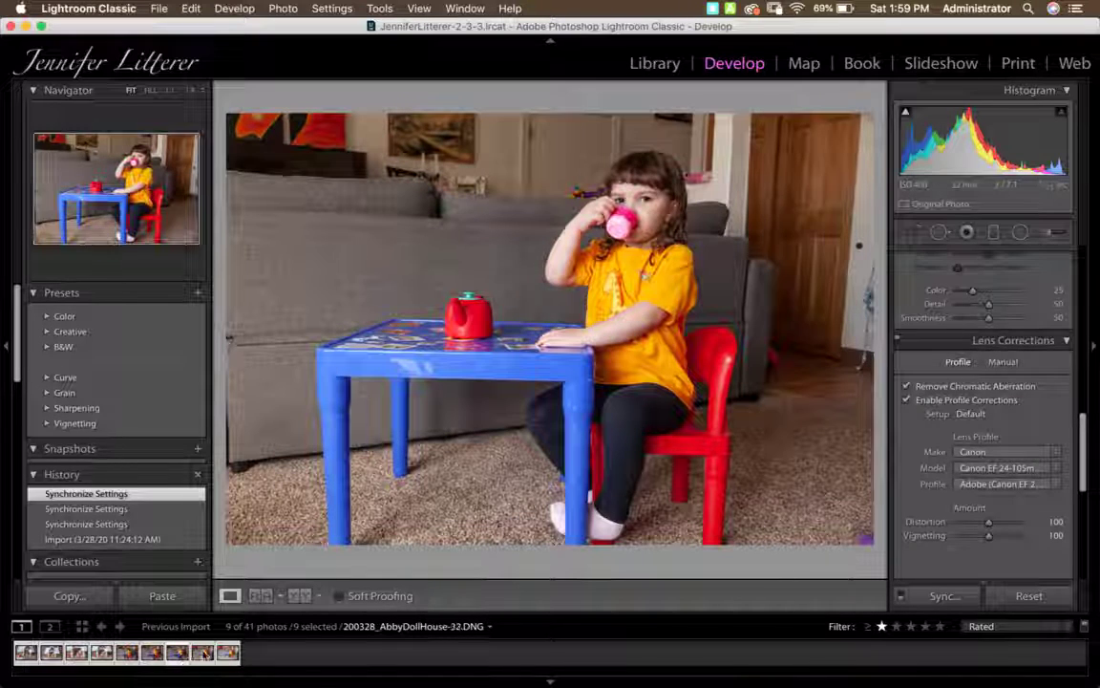
pyautogui.click(199, 657)
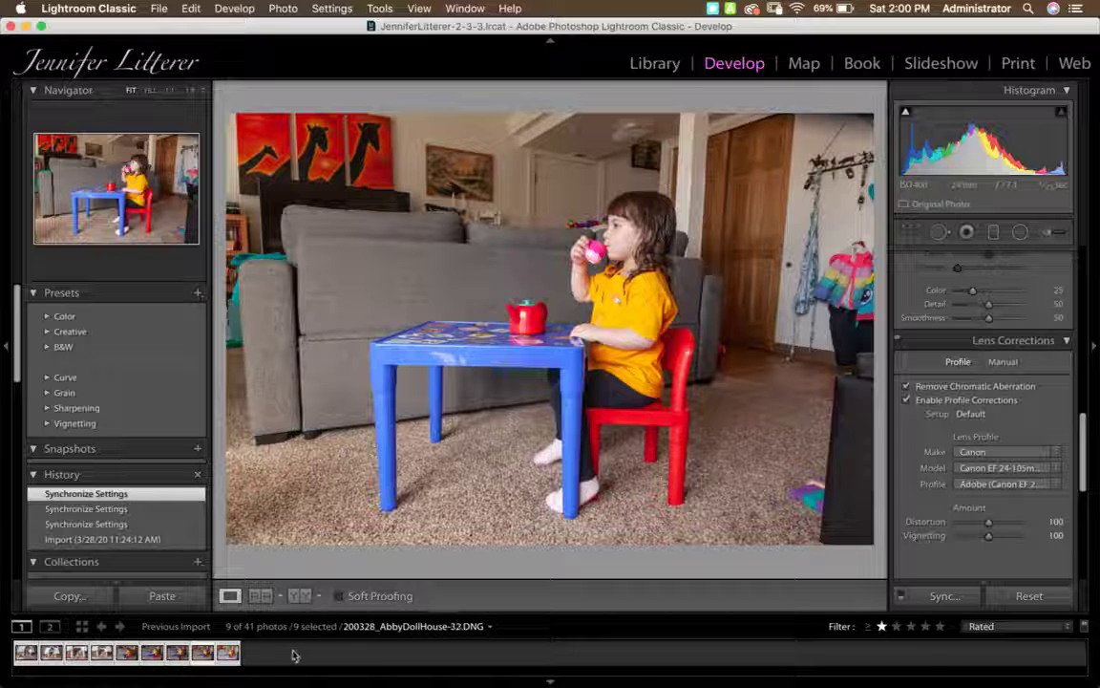
pyautogui.press('4')
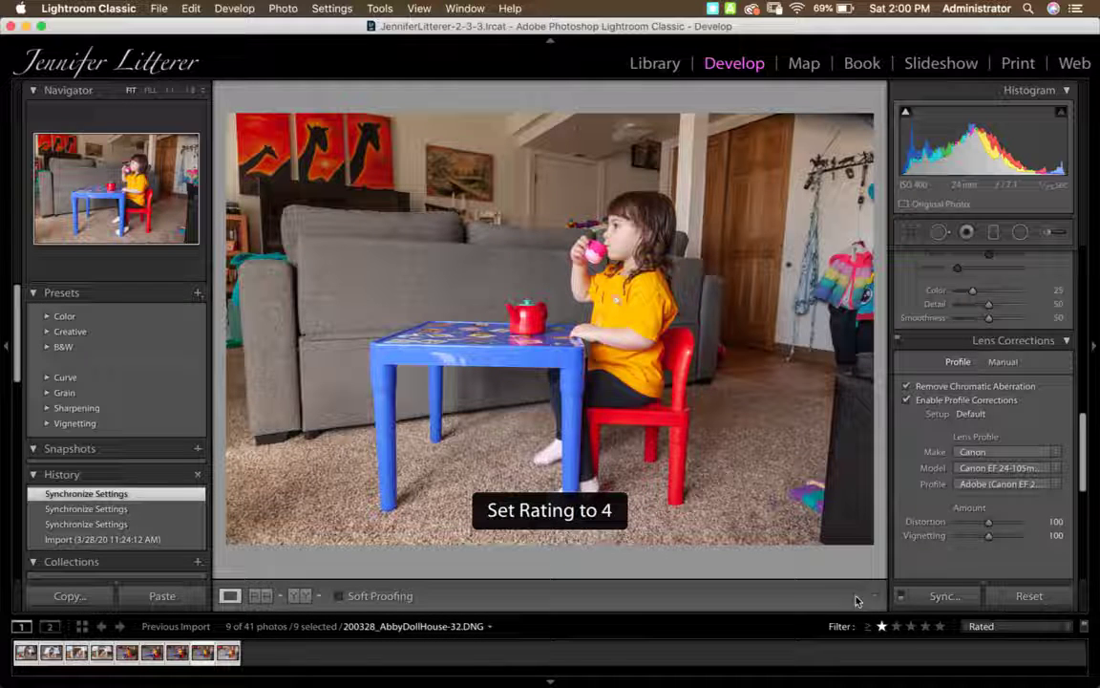
pyautogui.click(926, 626)
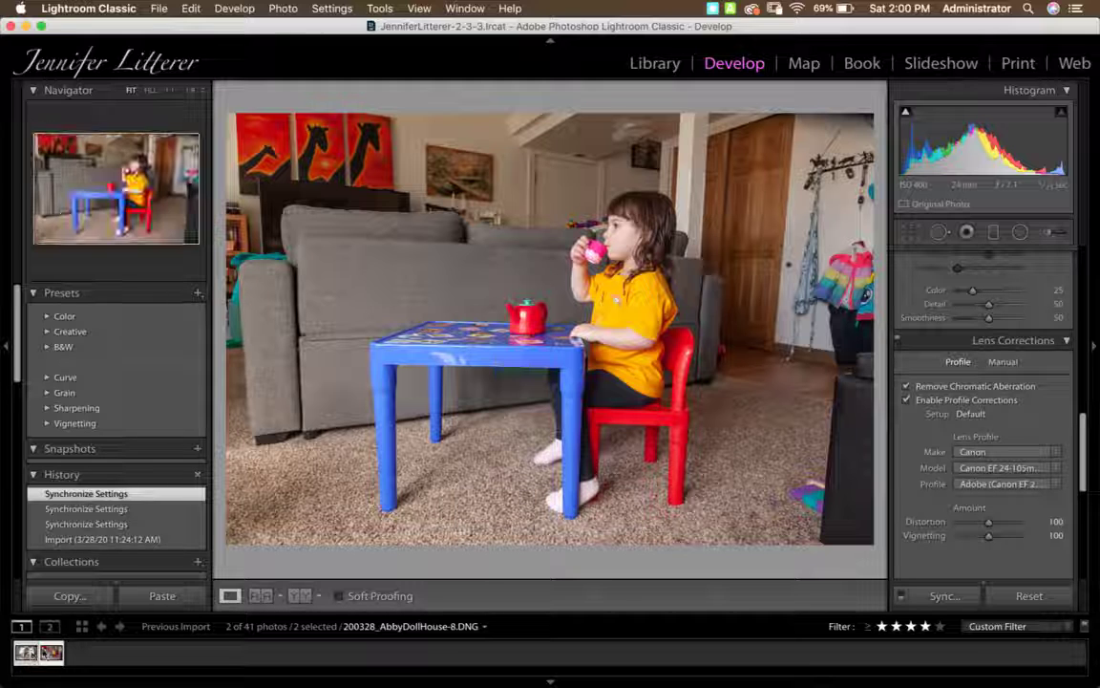
# Send the two 4-star photos to Photoshop via Edit In > Open as Smart Object
pyautogui.rightClick(47, 652)
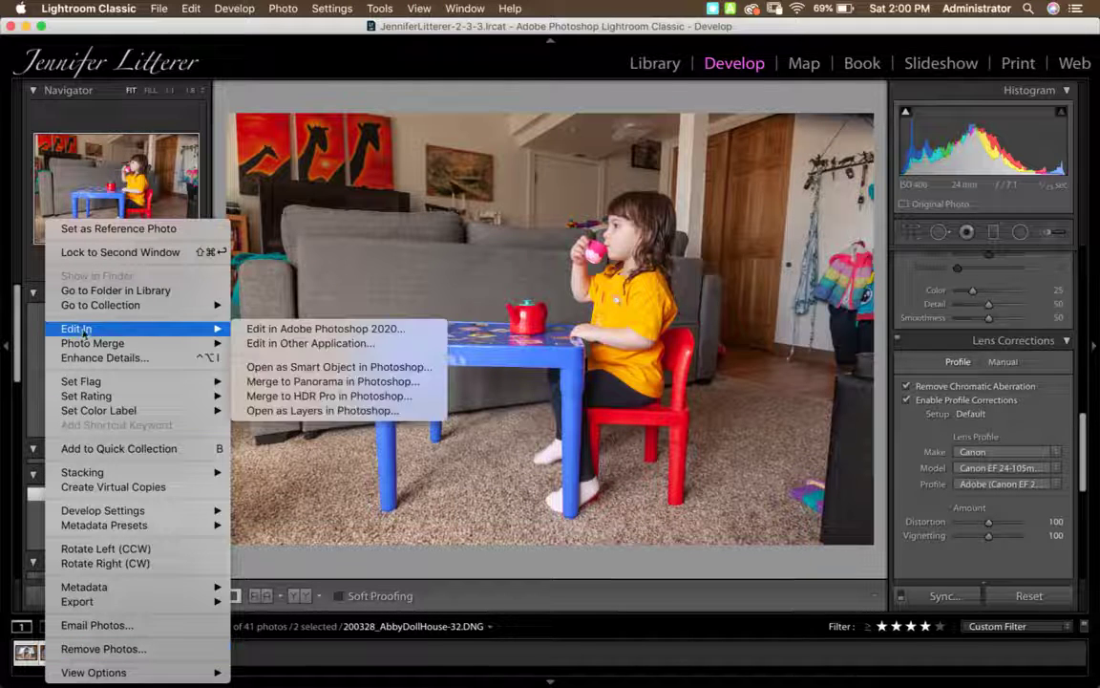
pyautogui.moveTo(214, 332)
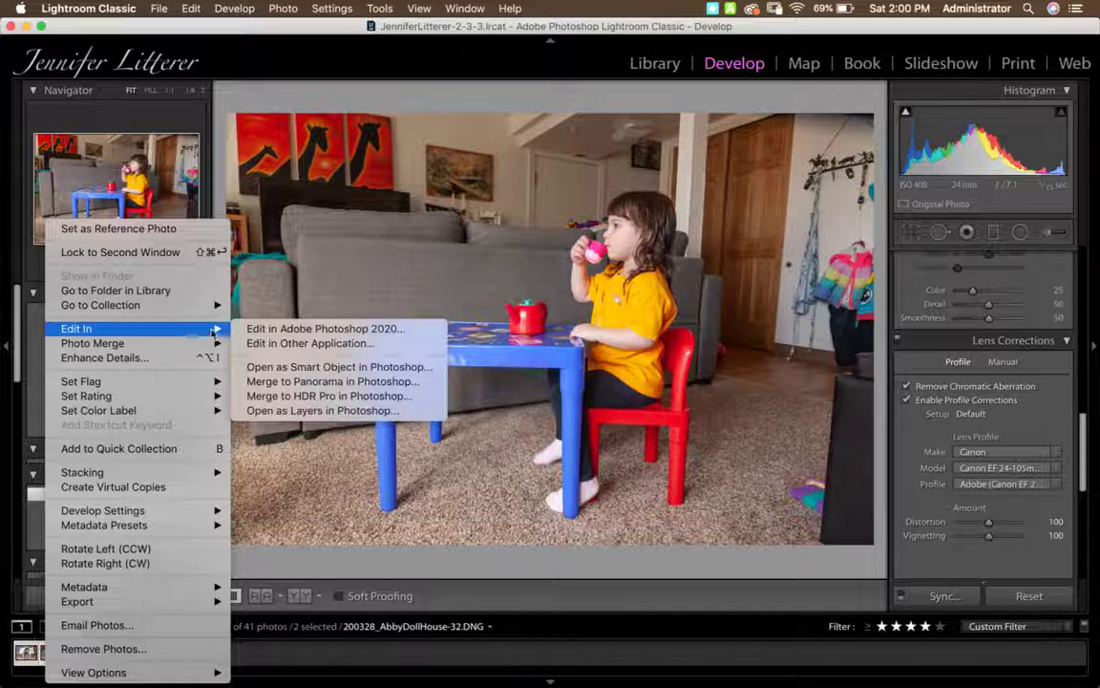
pyautogui.click(322, 369)
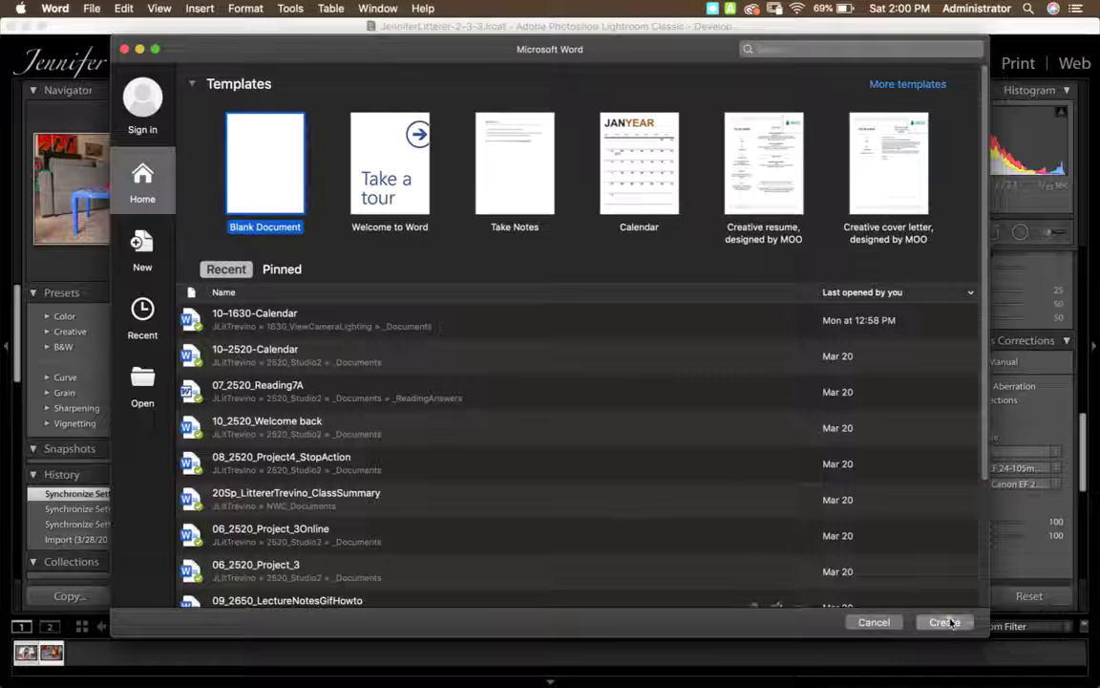
# Create a blank Word document and set the font size to 26
pyautogui.click(944, 622)
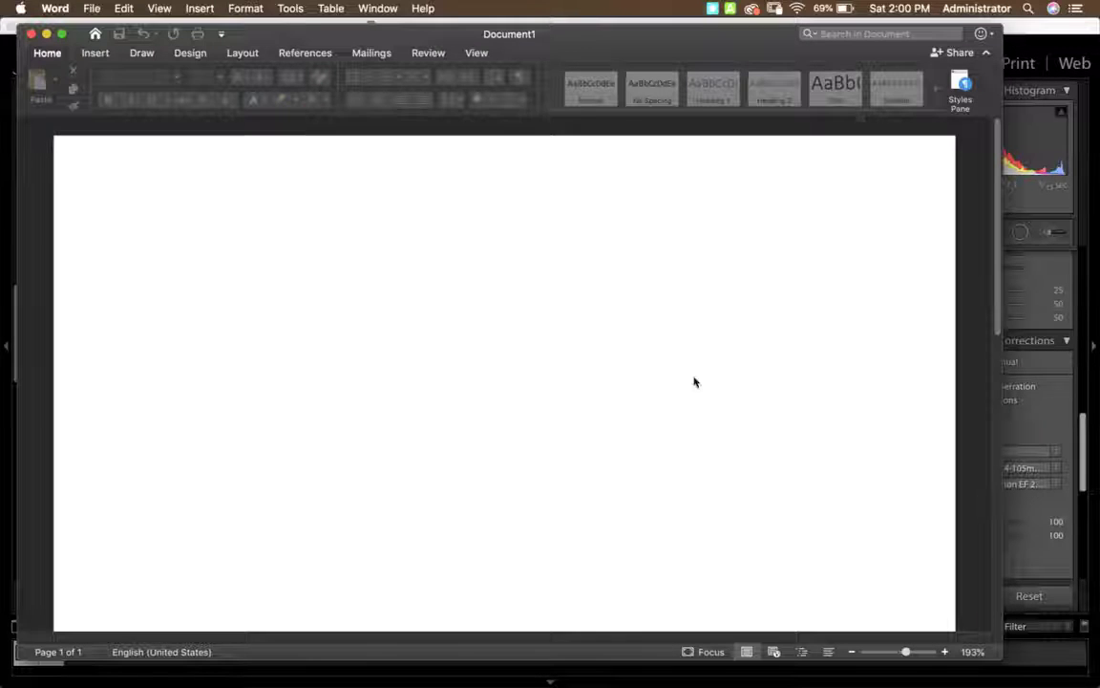
pyautogui.click(223, 78)
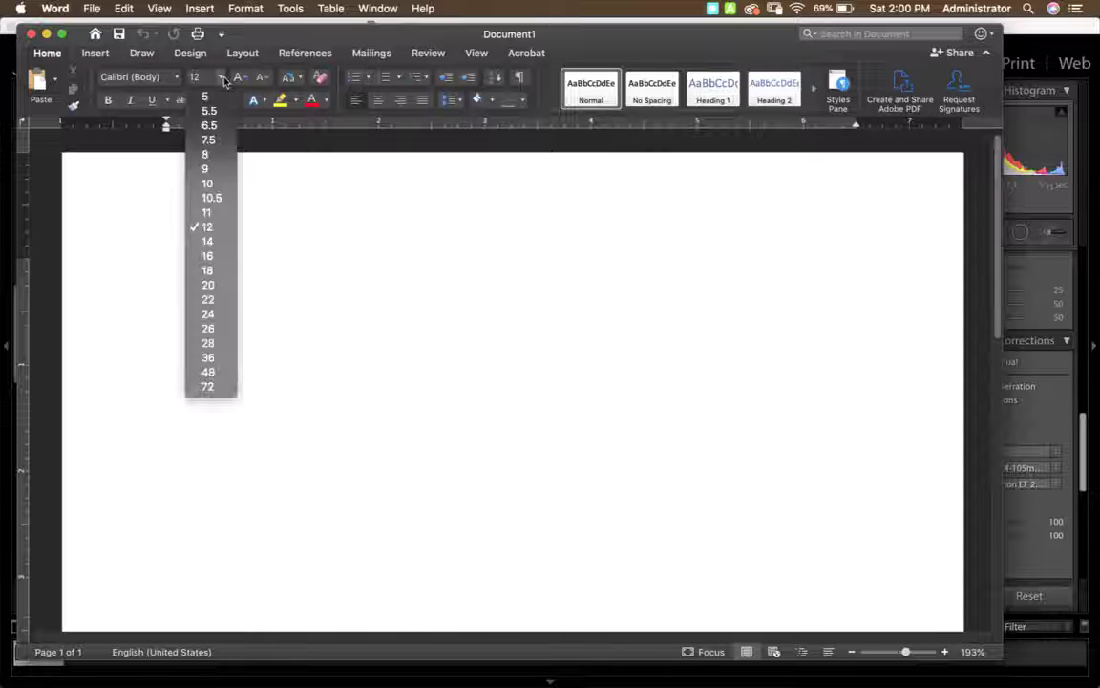
pyautogui.click(207, 327)
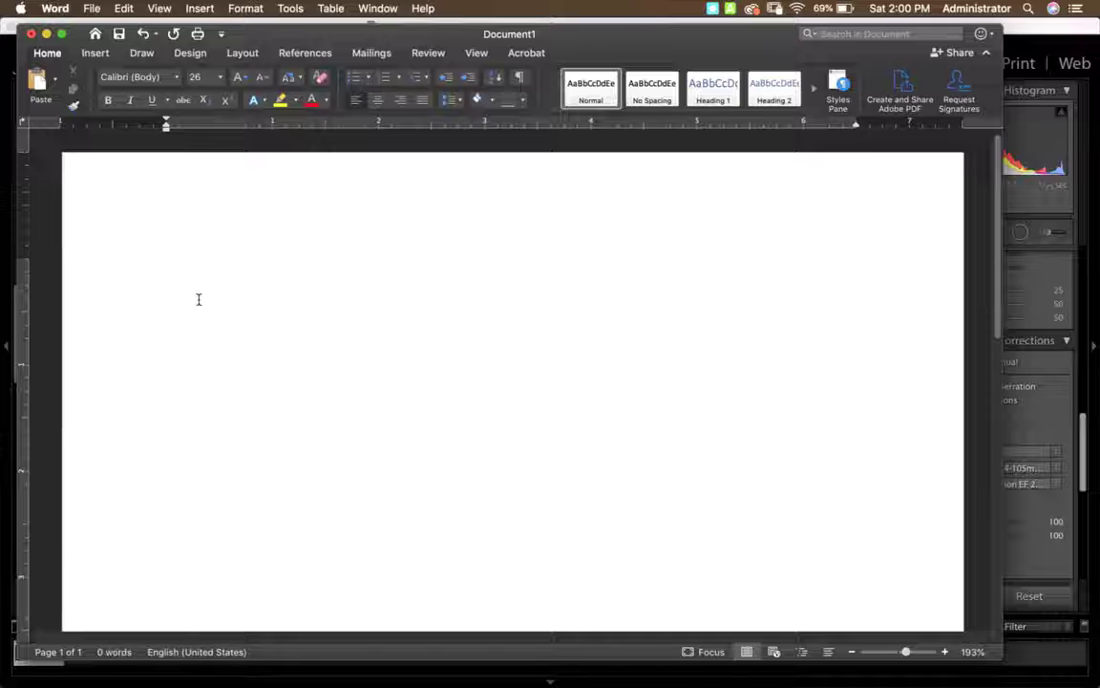
# Type the notes Smart, V, Subject and Background on separate lines
pyautogui.write('Smart')
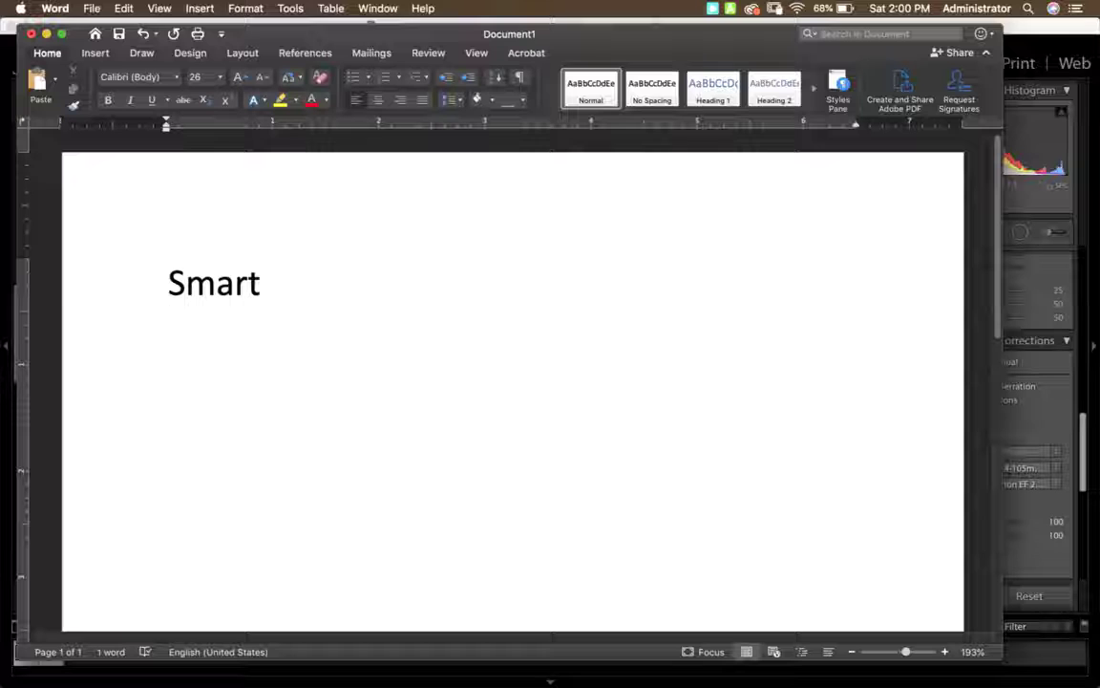
pyautogui.write('V')
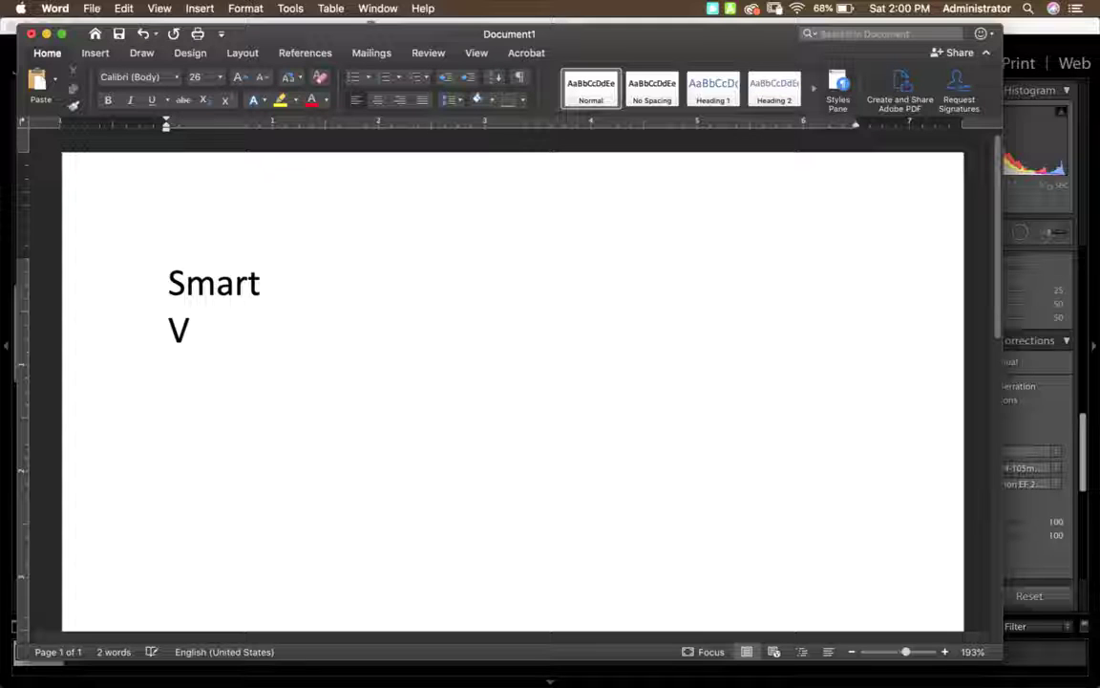
pyautogui.write('subject')
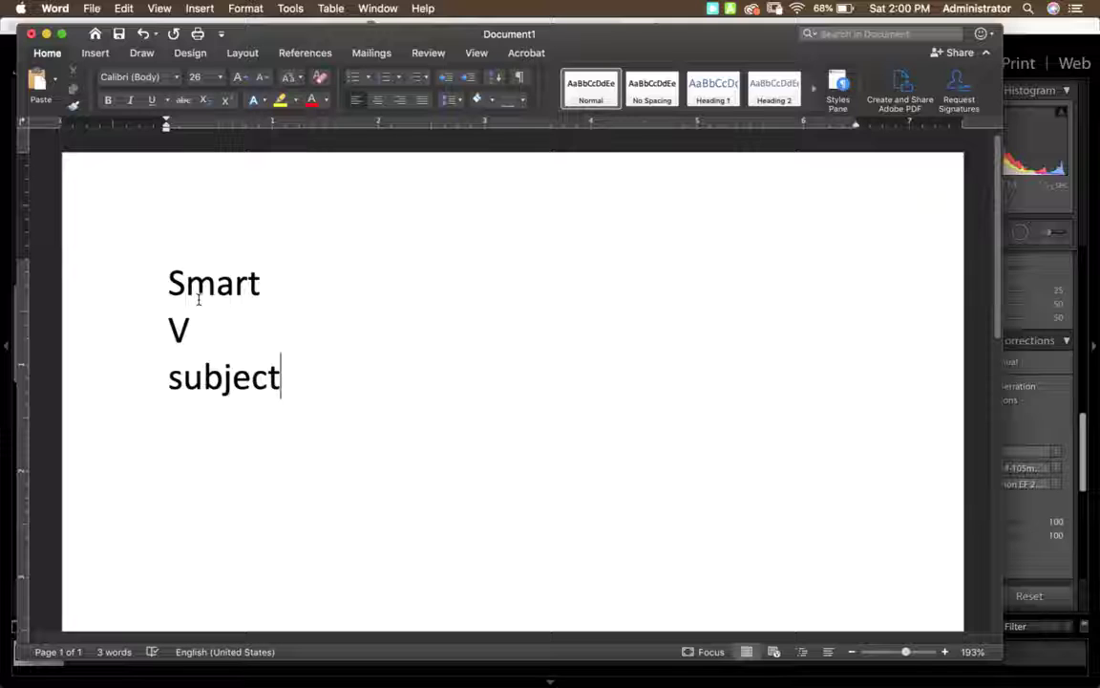
pyautogui.press('Return')
pyautogui.write('bacg')
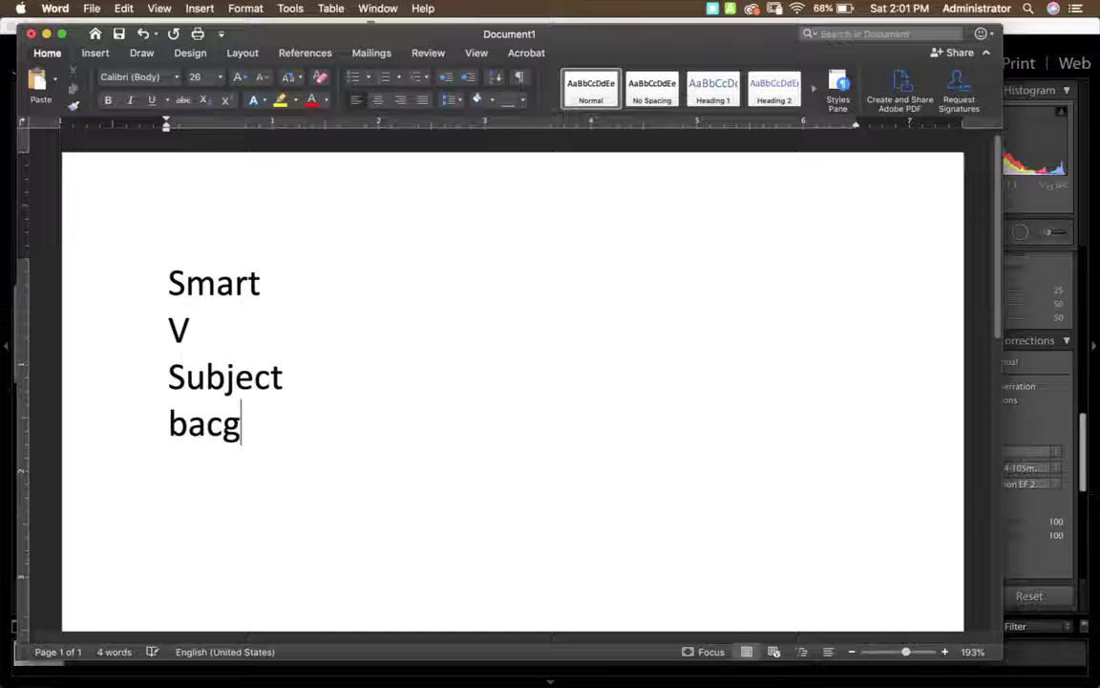
pyautogui.press('BackSpace')
pyautogui.write('kground')
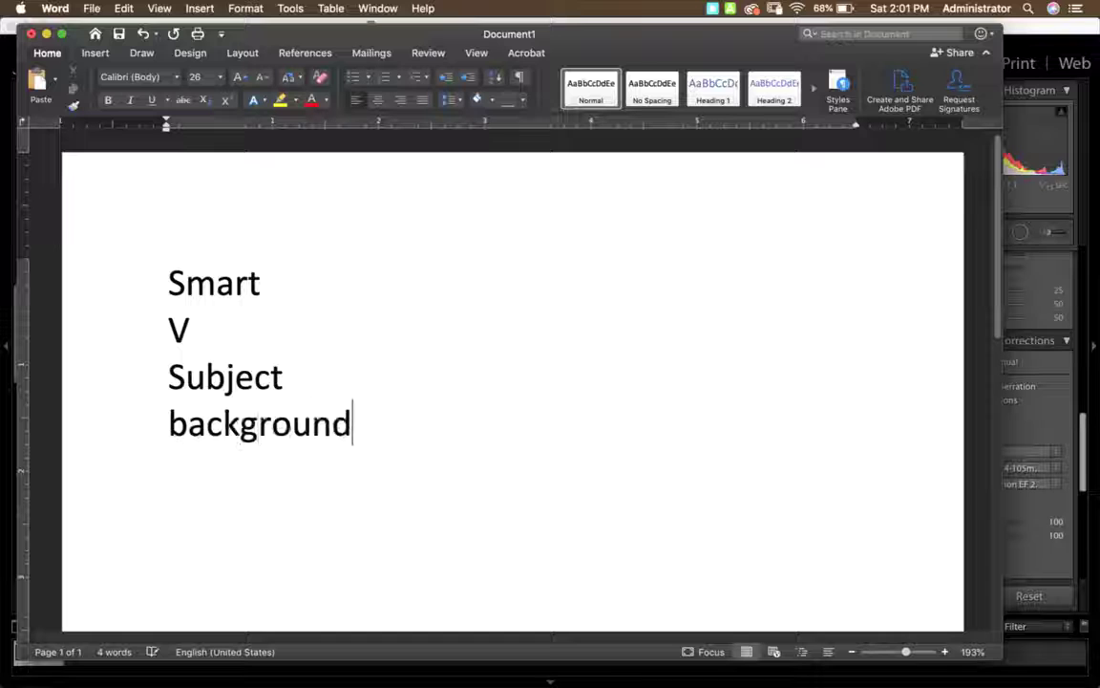
pyautogui.press('Return')
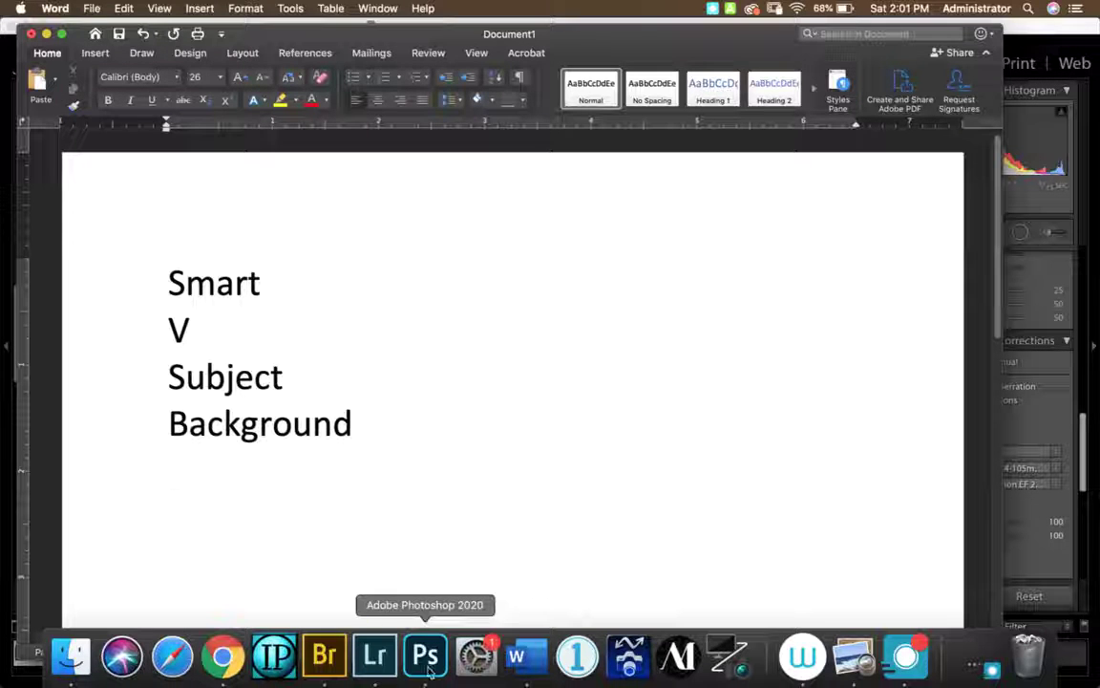
pyautogui.click(427, 671)
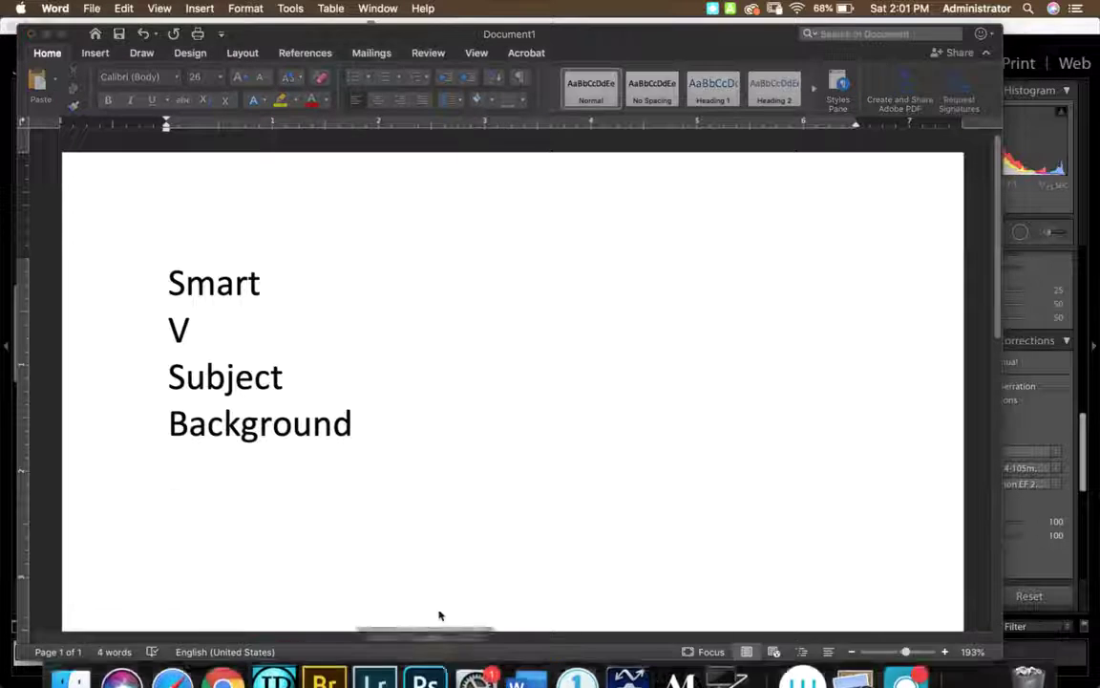
# Move AbbyDollHouse-32 into the AbbyDollHouse-8-1 document, aligned at X 0, Y 0
pyautogui.click(45, 34)
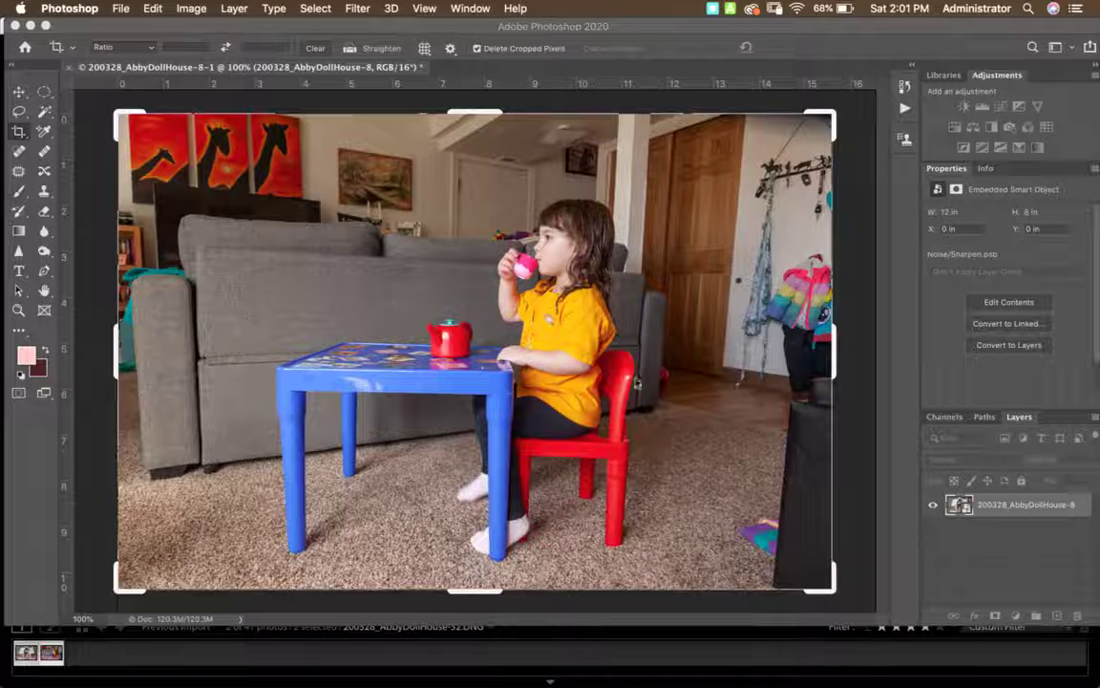
pyautogui.press('v')
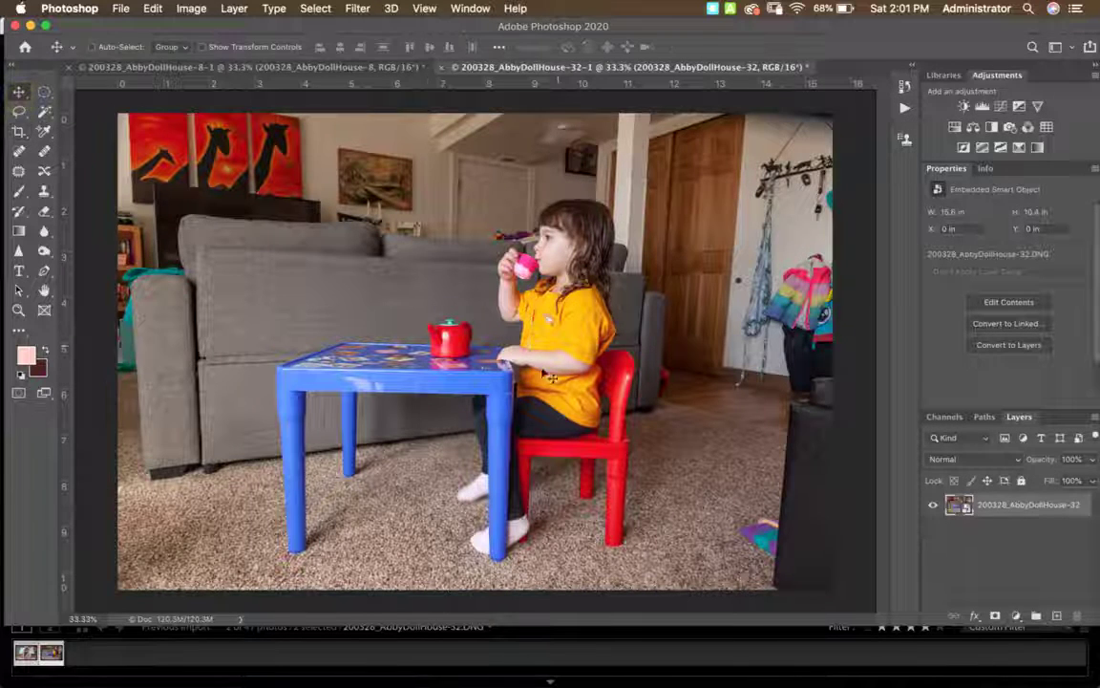
pyautogui.moveTo(440, 326); pyautogui.dragTo(270, 134)
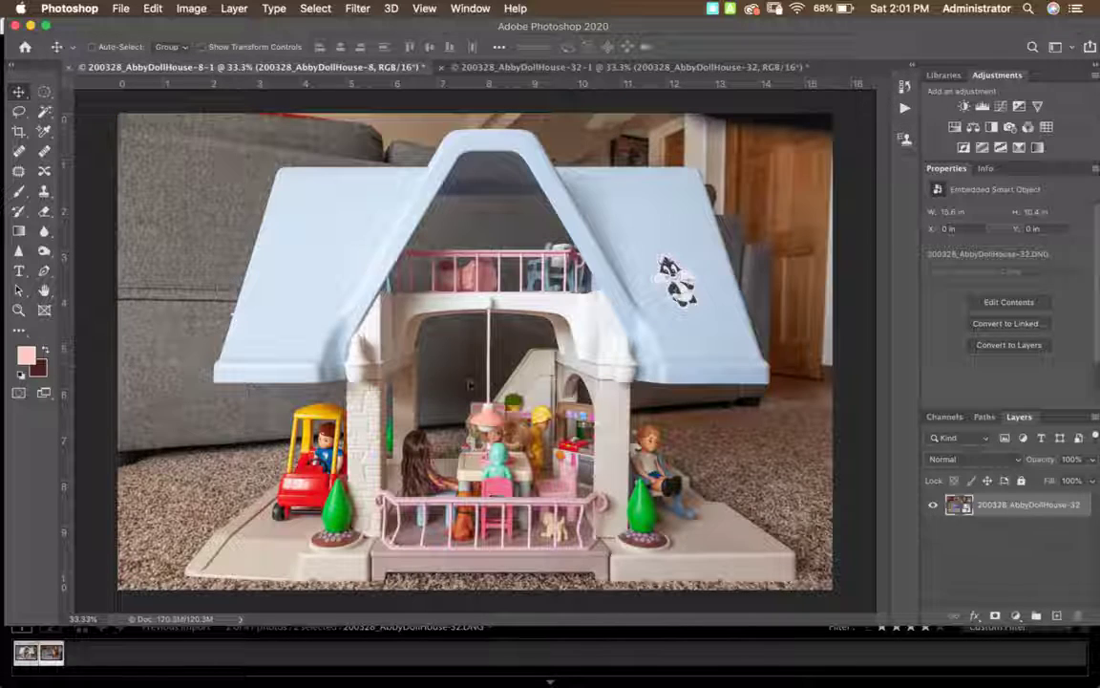
pyautogui.moveTo(469, 384); pyautogui.dragTo(520, 388)
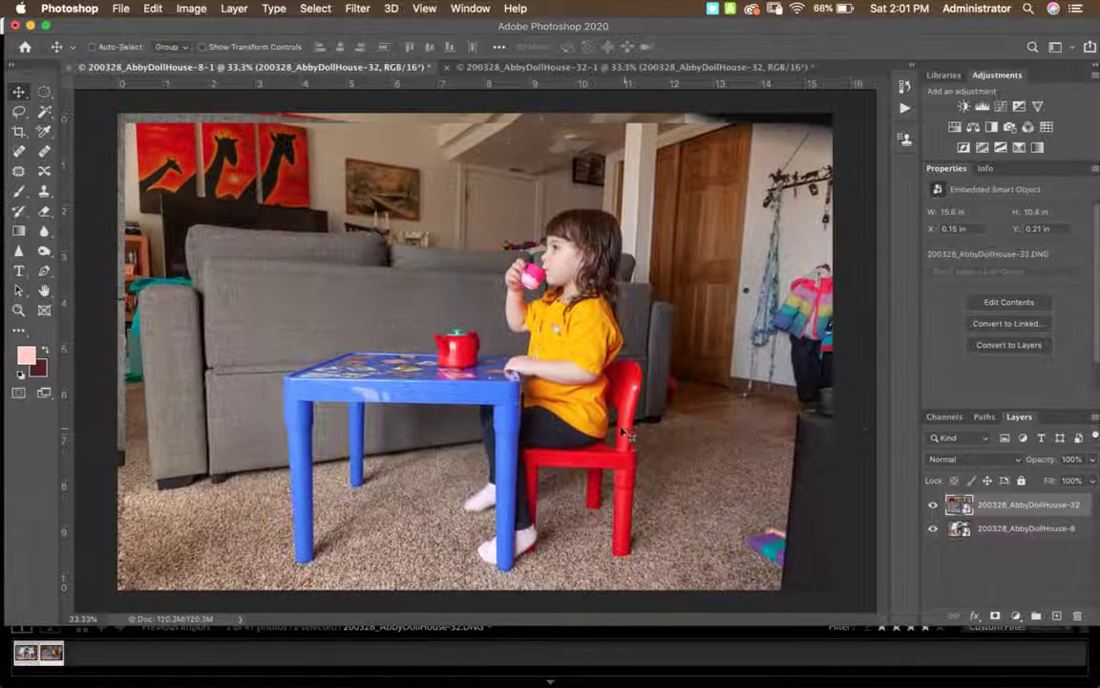
pyautogui.moveTo(622, 433); pyautogui.dragTo(616, 416)
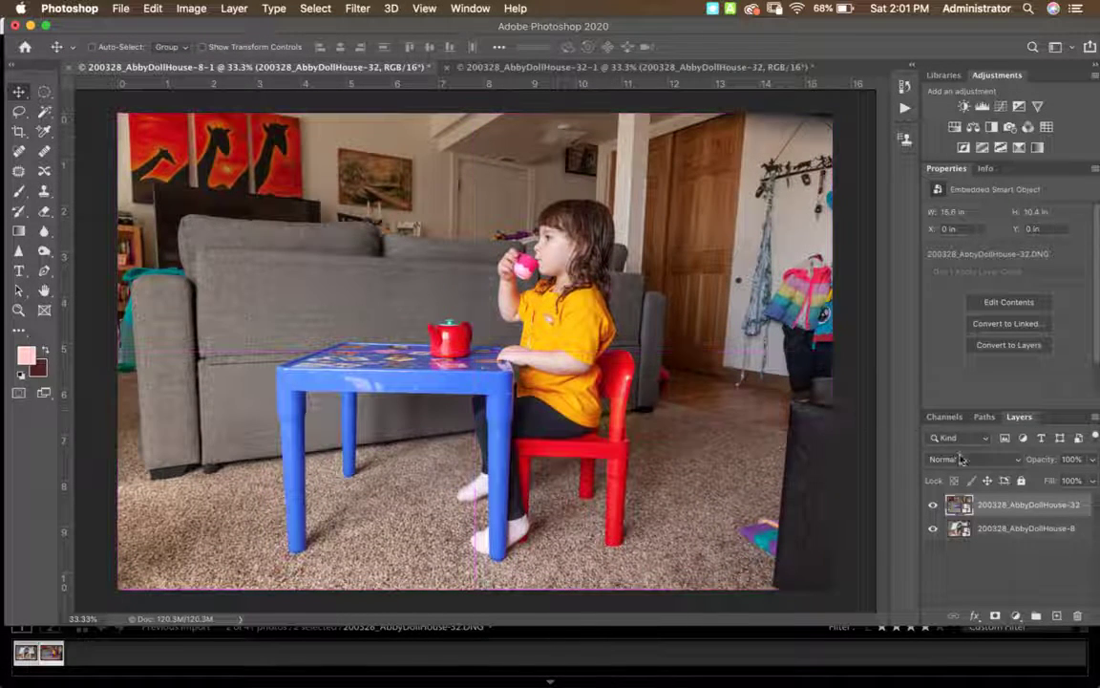
# Name the girl layer 'Subject' and the dollhouse layer 'Background', then reselect Subject
pyautogui.doubleClick(1012, 503)
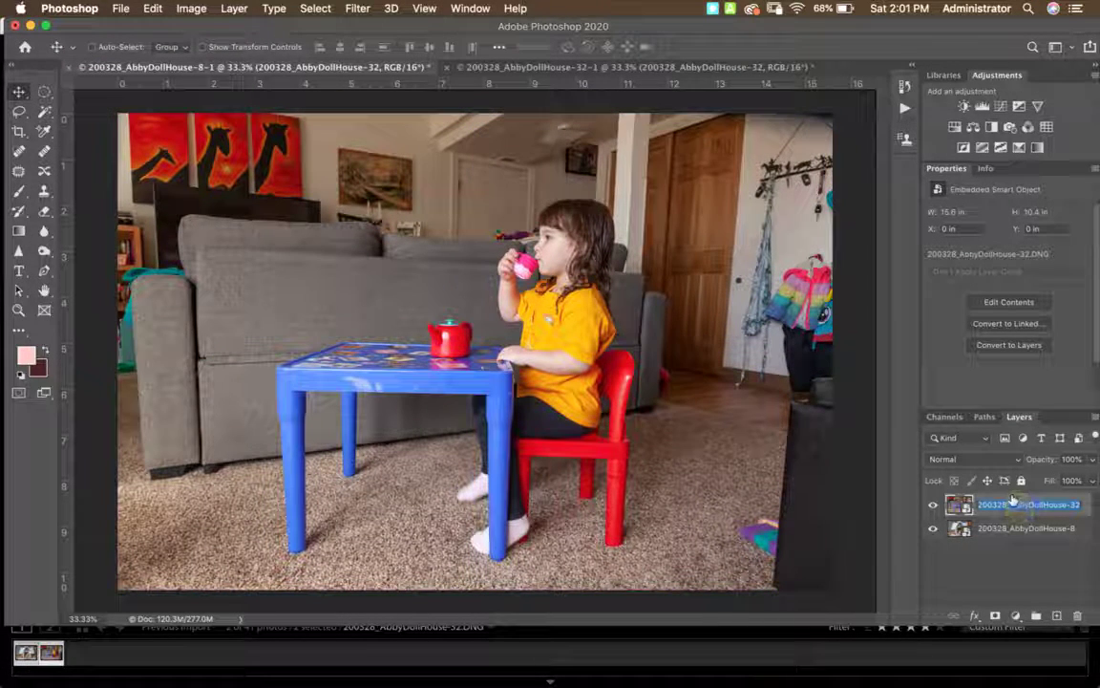
pyautogui.write('Subjec')
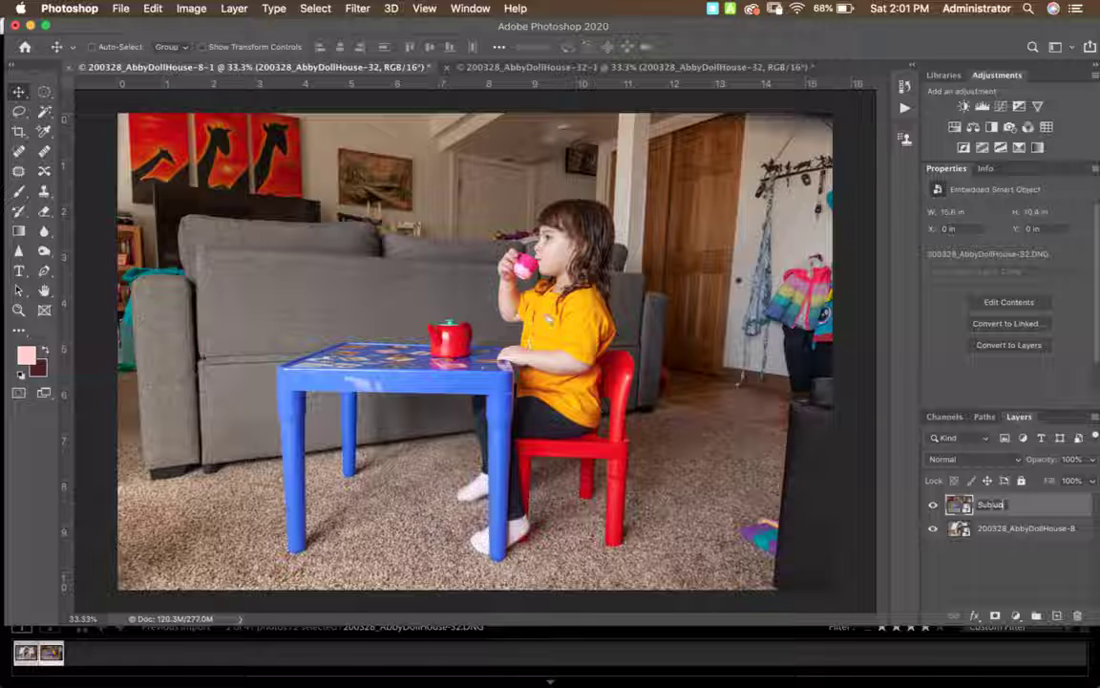
pyautogui.write('t')
pyautogui.press('Return')
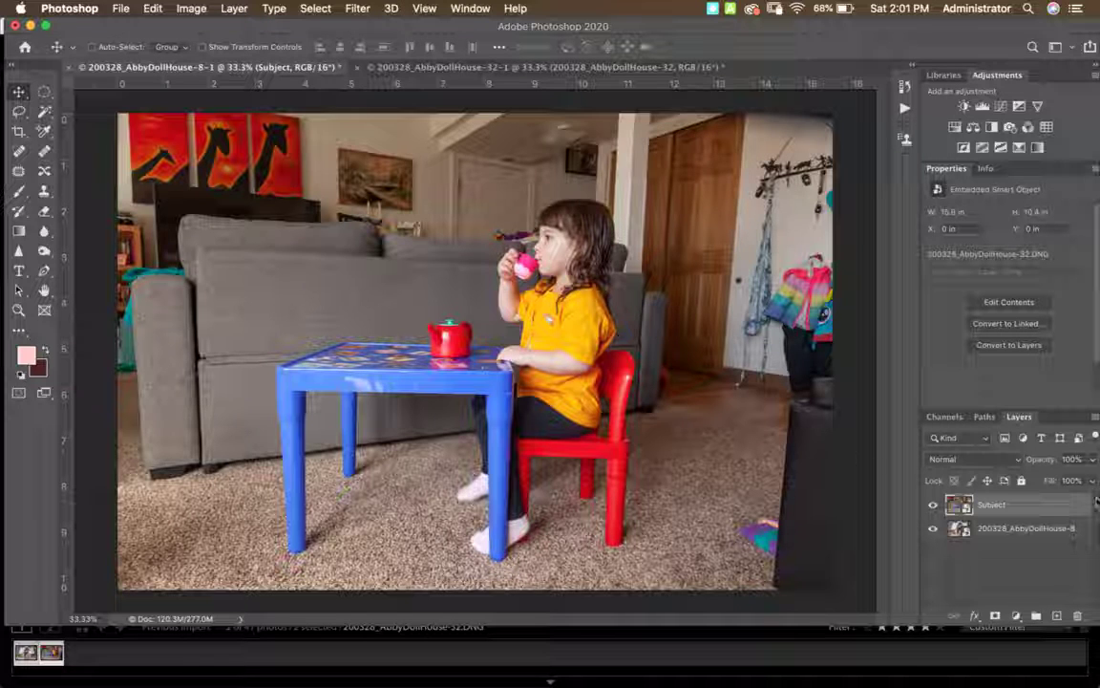
pyautogui.doubleClick(1049, 529)
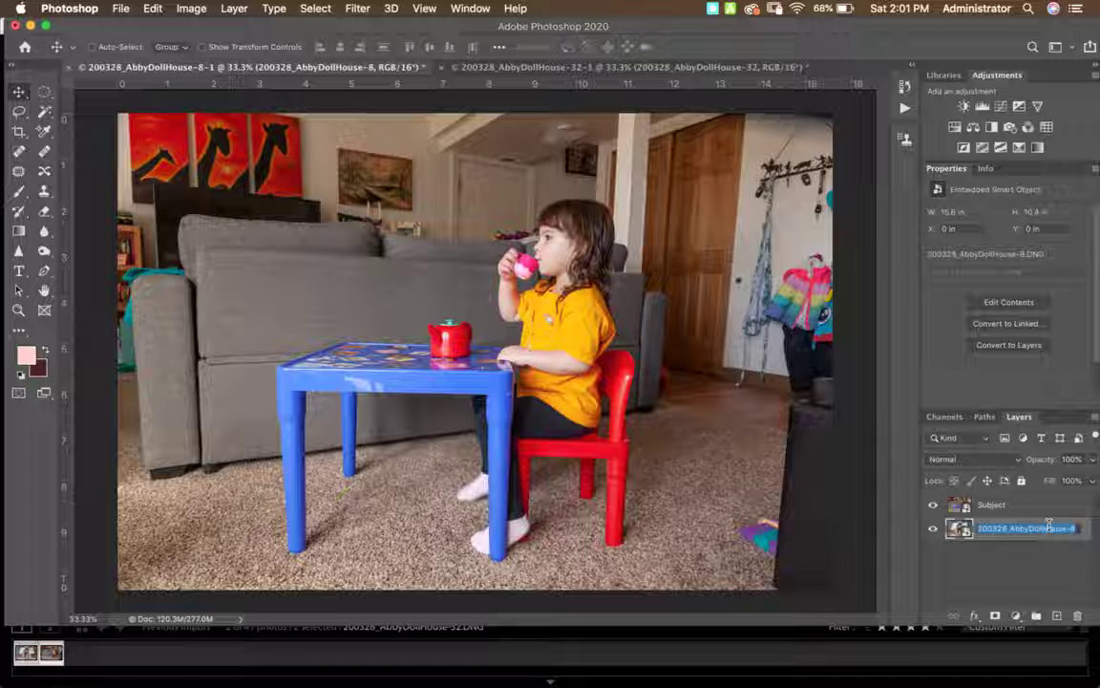
pyautogui.write('Background')
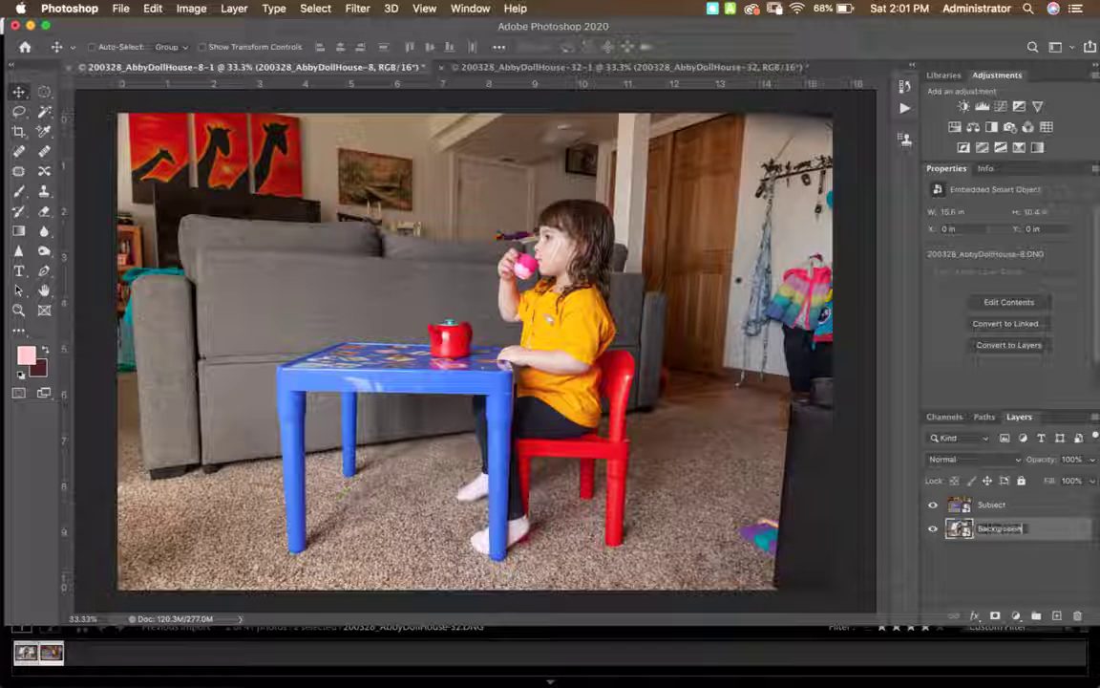
pyautogui.press('Return')
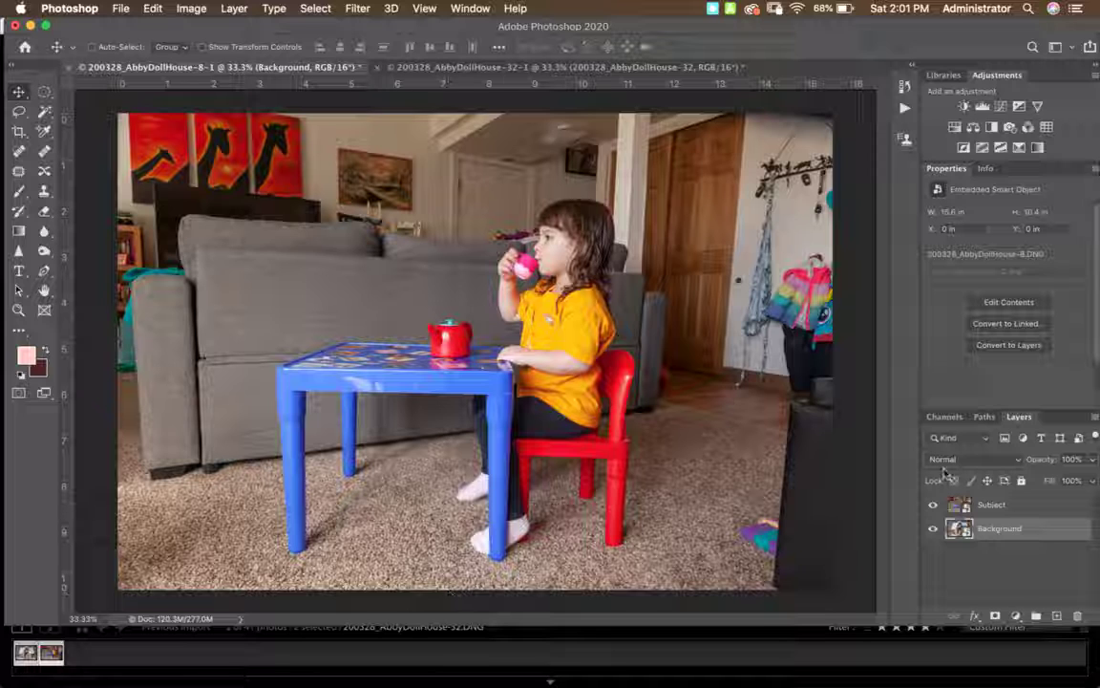
pyautogui.hotkey('alt', ']')
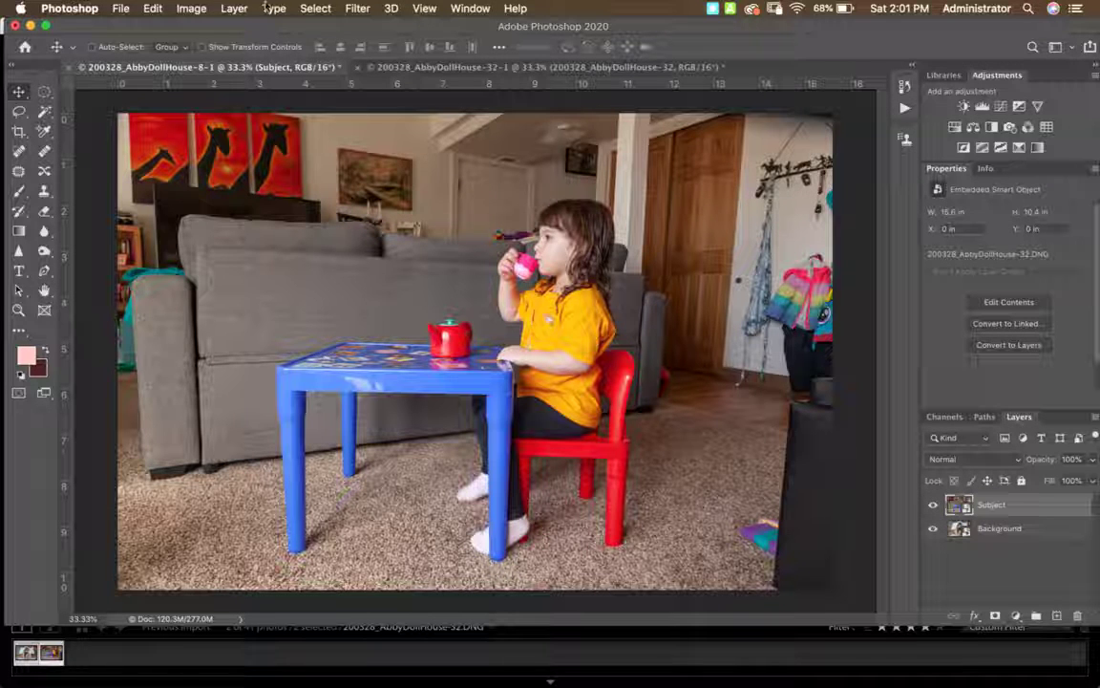
# Run Select > Subject on the girl and view it in Select and Mask Overlay mode
pyautogui.click(316, 7)
pyautogui.click(324, 188)
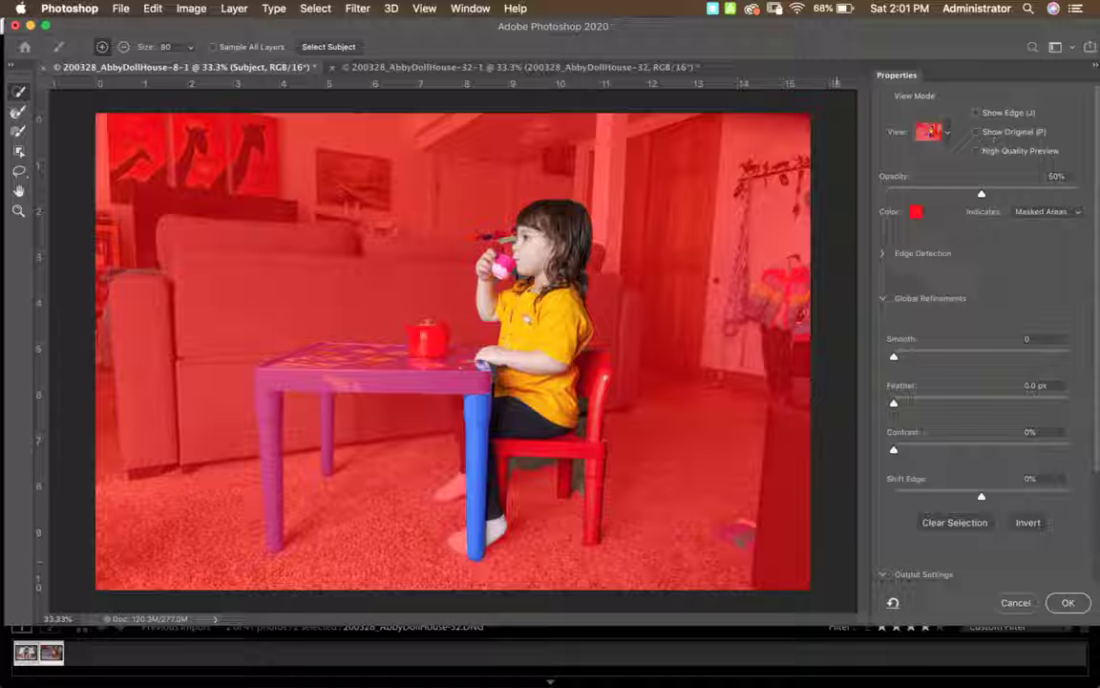
pyautogui.click(931, 132)
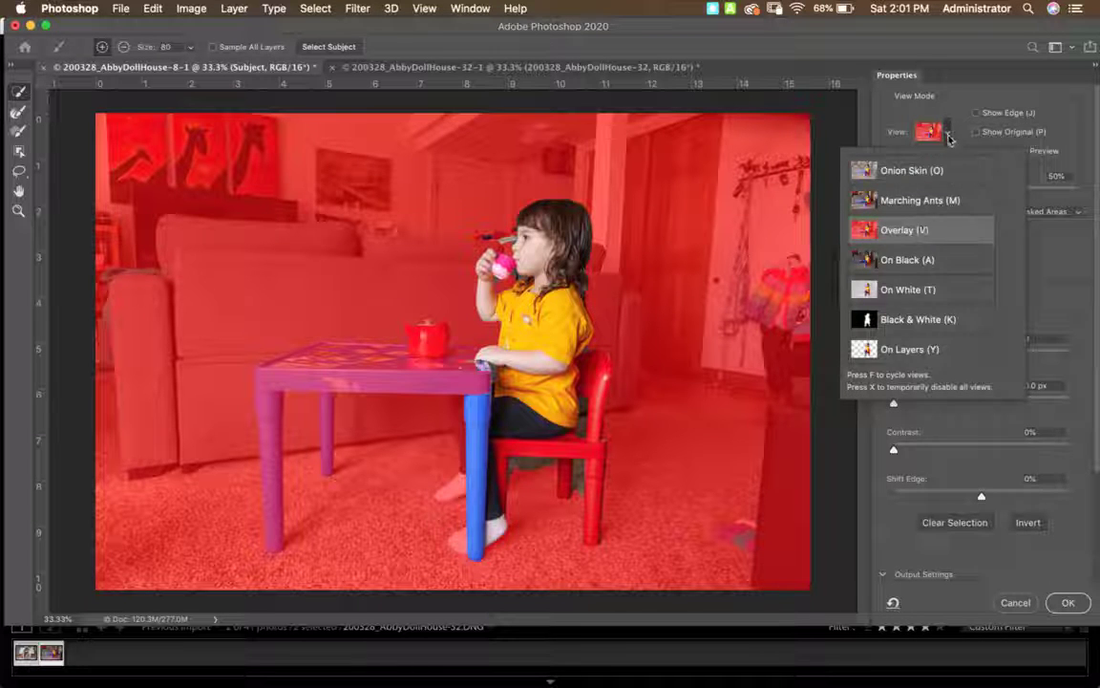
pyautogui.click(948, 138)
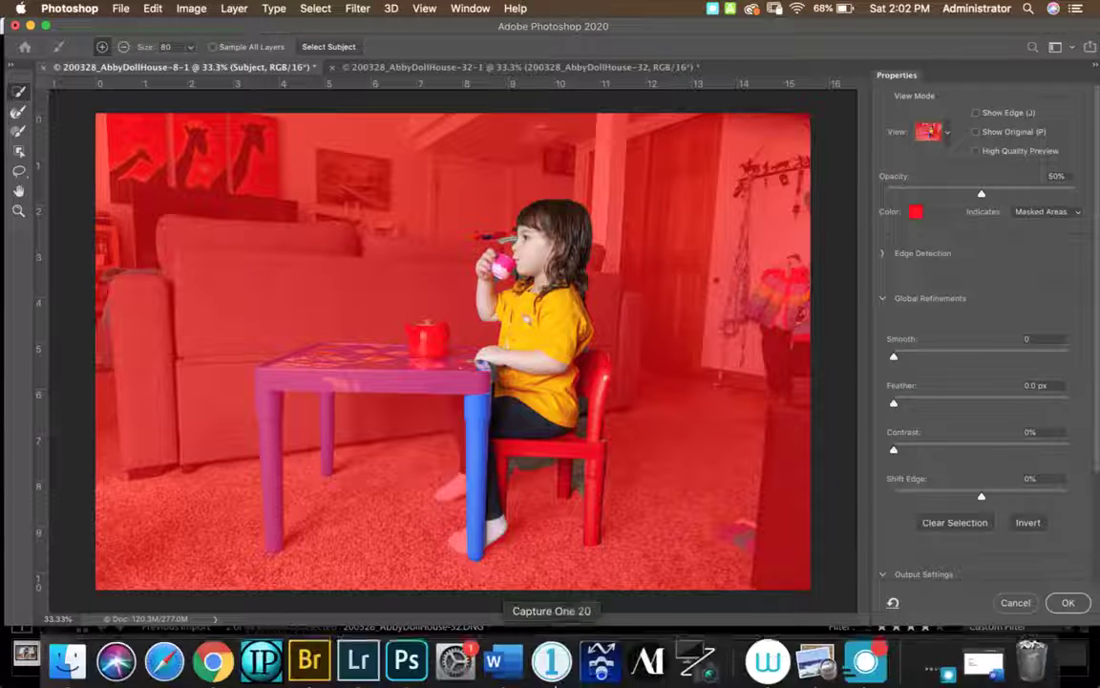
# Add four lines under Background in the Word notes: V, Subject, R and Layer mask
pyautogui.click(518, 652)
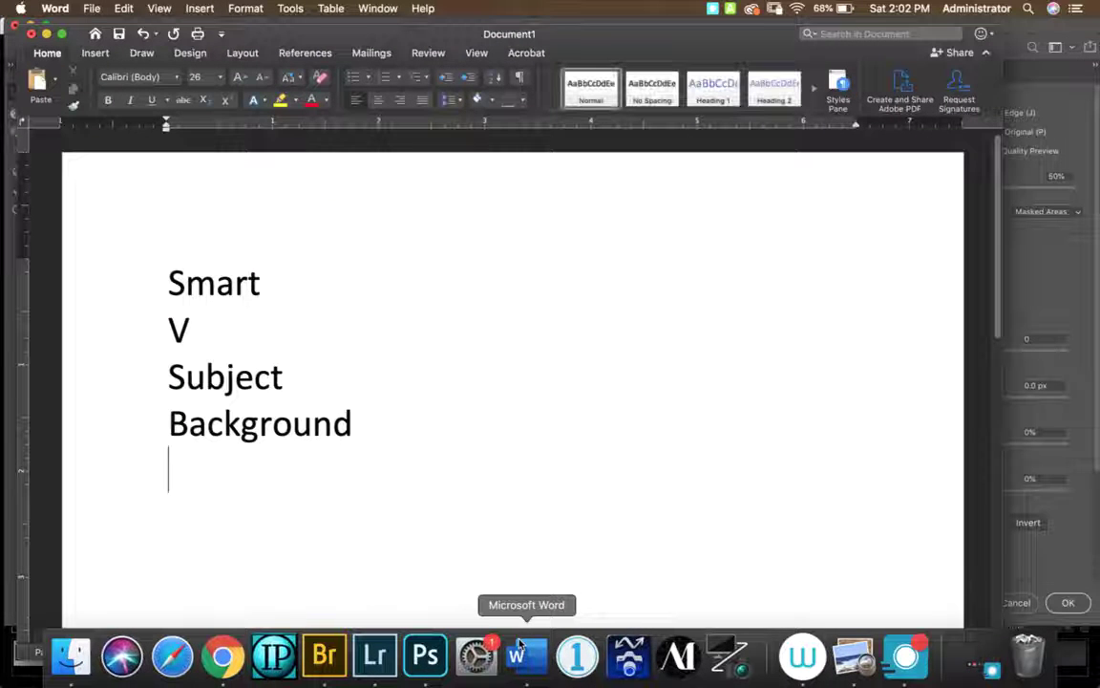
pyautogui.write('V')
pyautogui.press('Return')
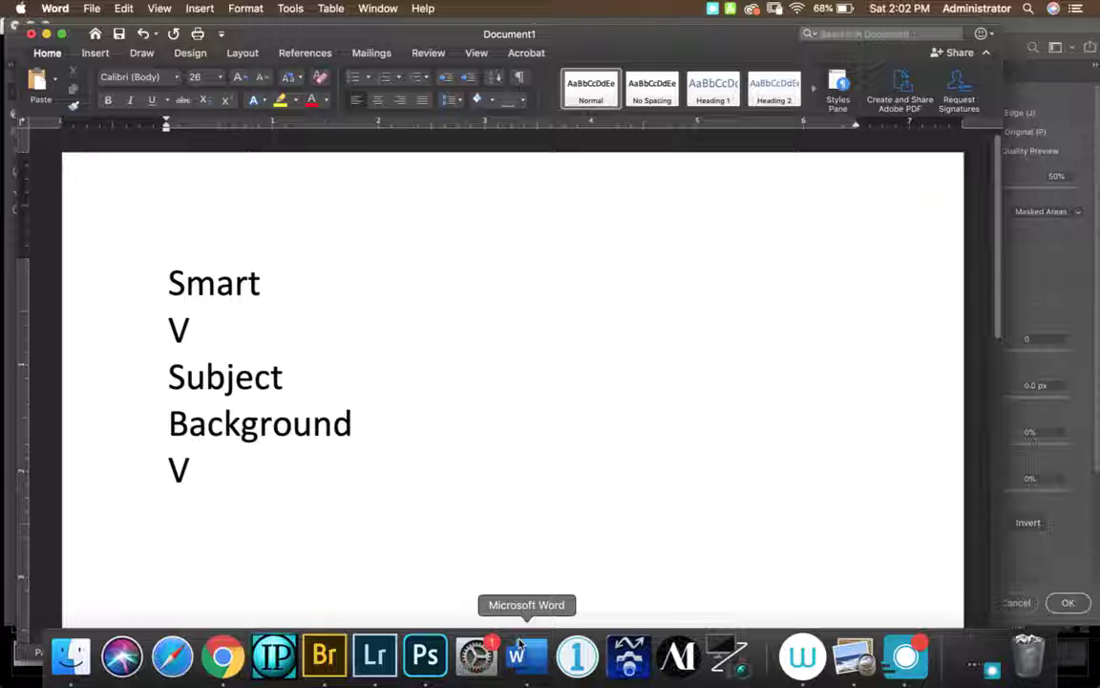
pyautogui.write('Sub')
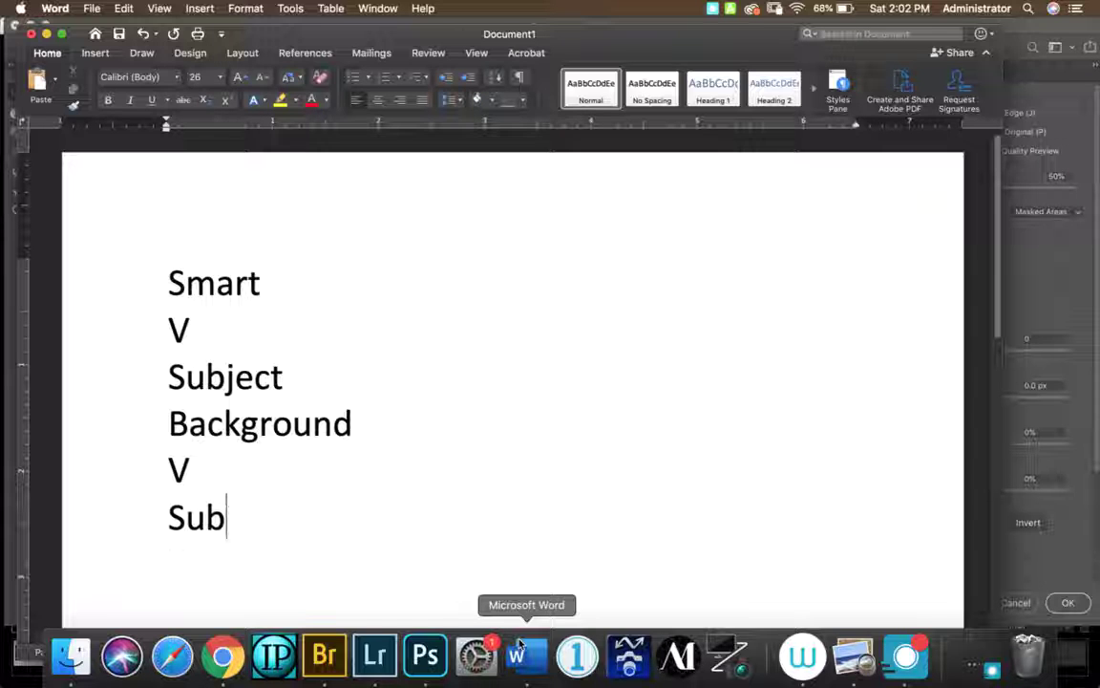
pyautogui.write('ject')
pyautogui.press('Return')
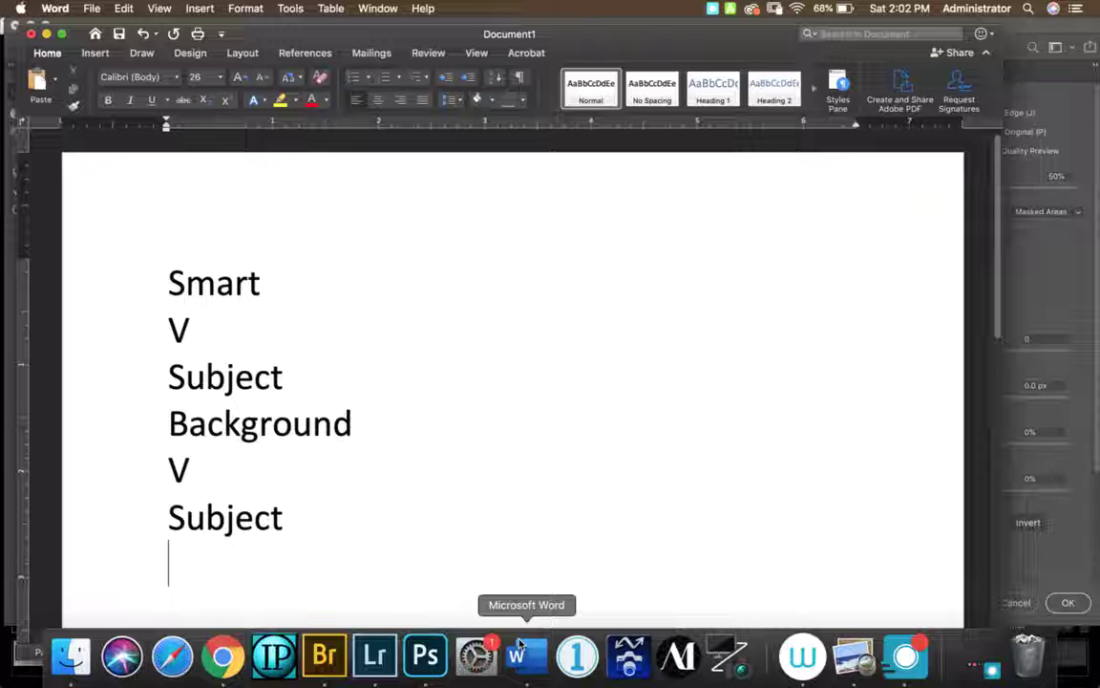
pyautogui.write('R ')
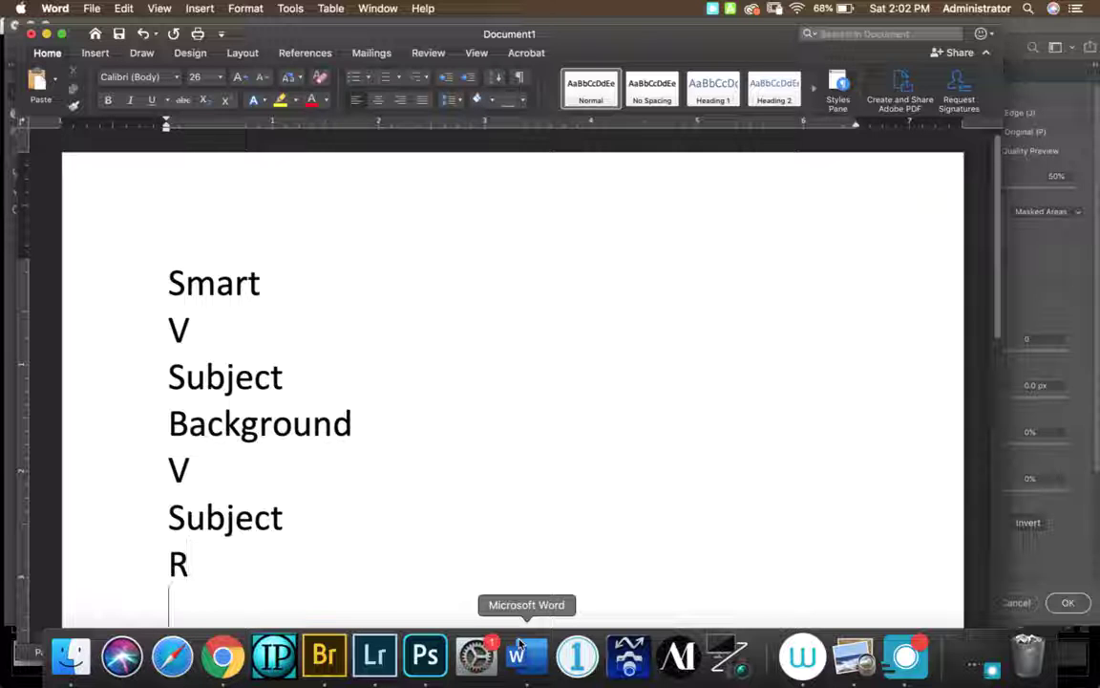
pyautogui.write('La')
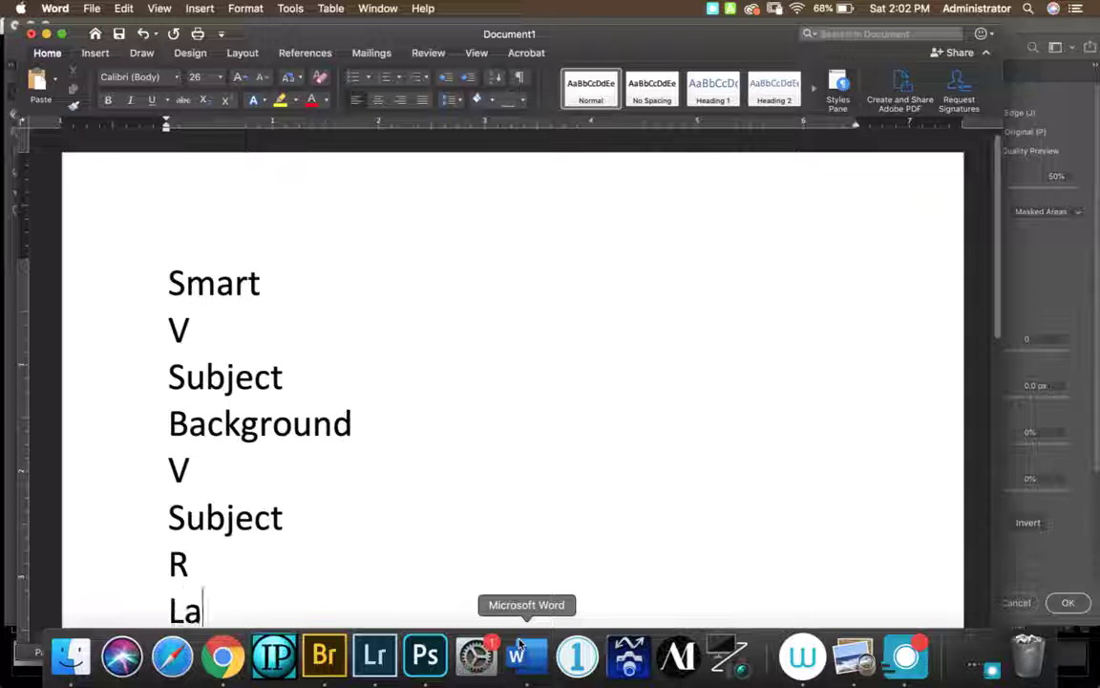
pyautogui.write('yer mask')
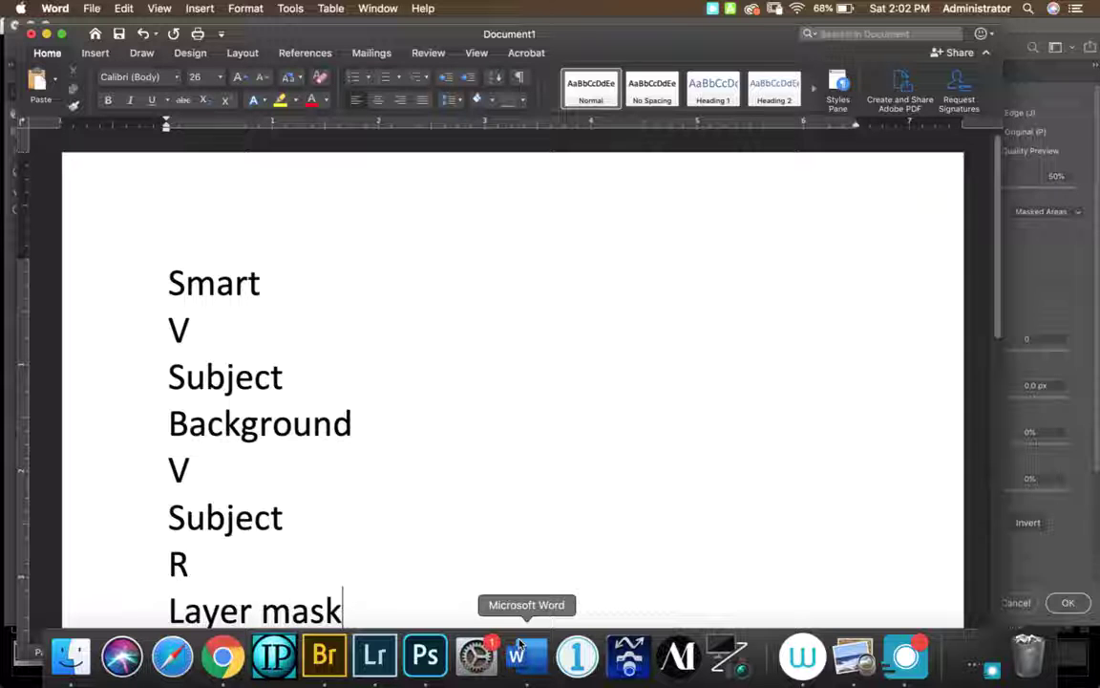
pyautogui.scroll(-3, 994, 214)
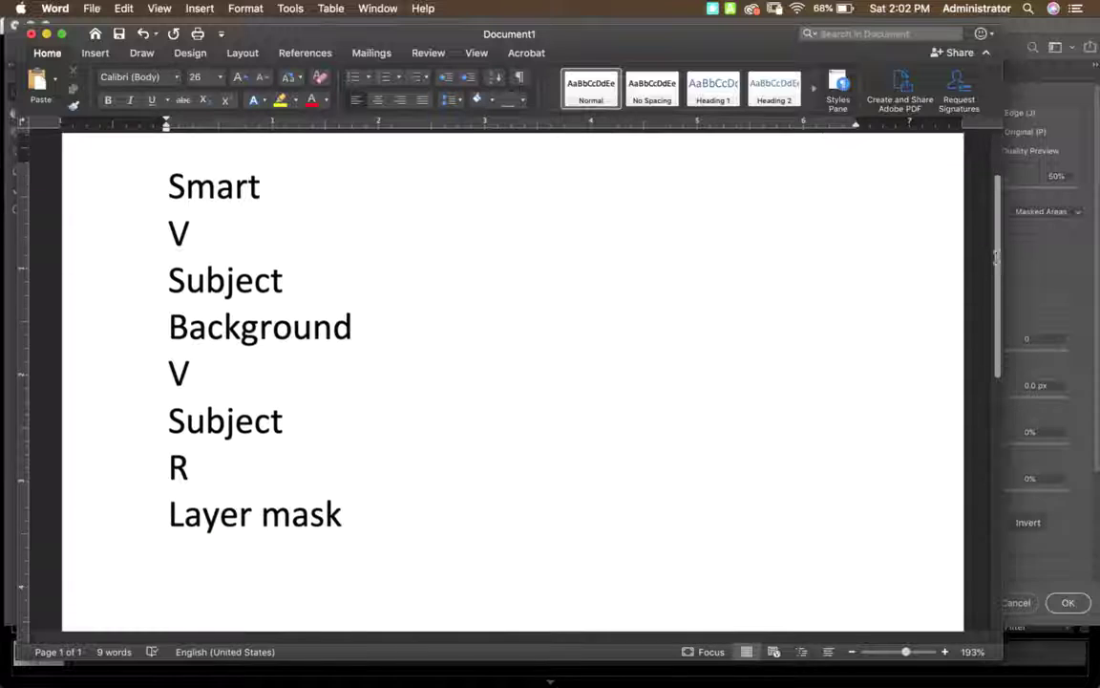
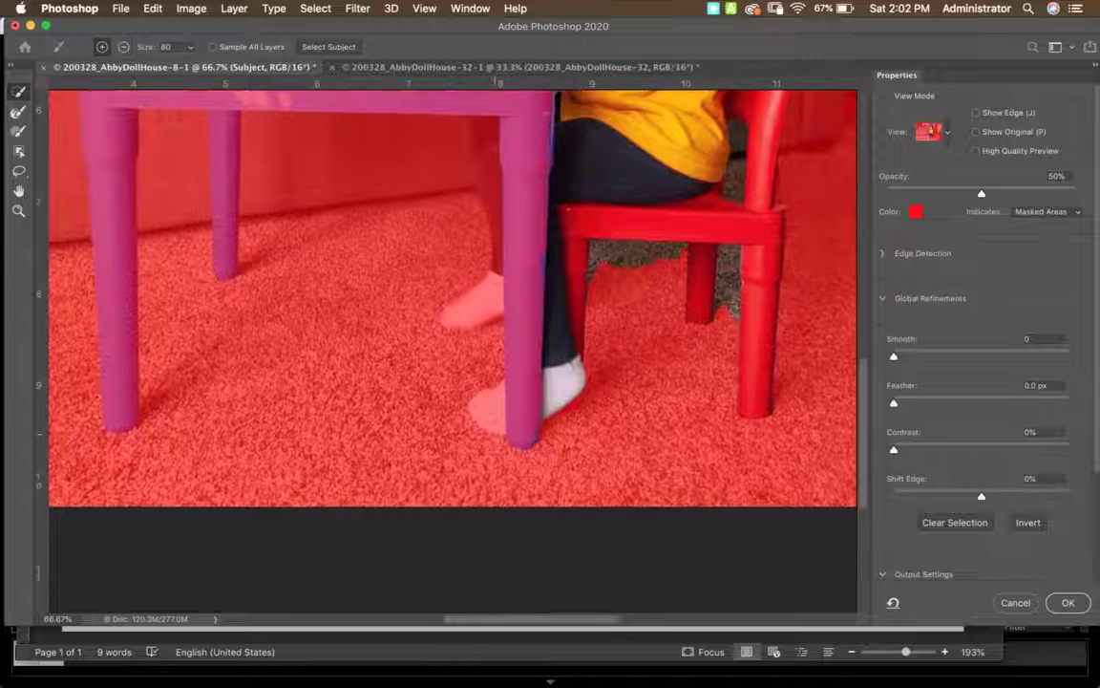
# Add the child's front sock, back foot and legs behind the table leg to the selection
pyautogui.moveTo(468, 406)
pyautogui.mouseDown()
pyautogui.moveTo(521, 422)
pyautogui.moveTo(503, 392)
pyautogui.moveTo(521, 420)
pyautogui.mouseUp()
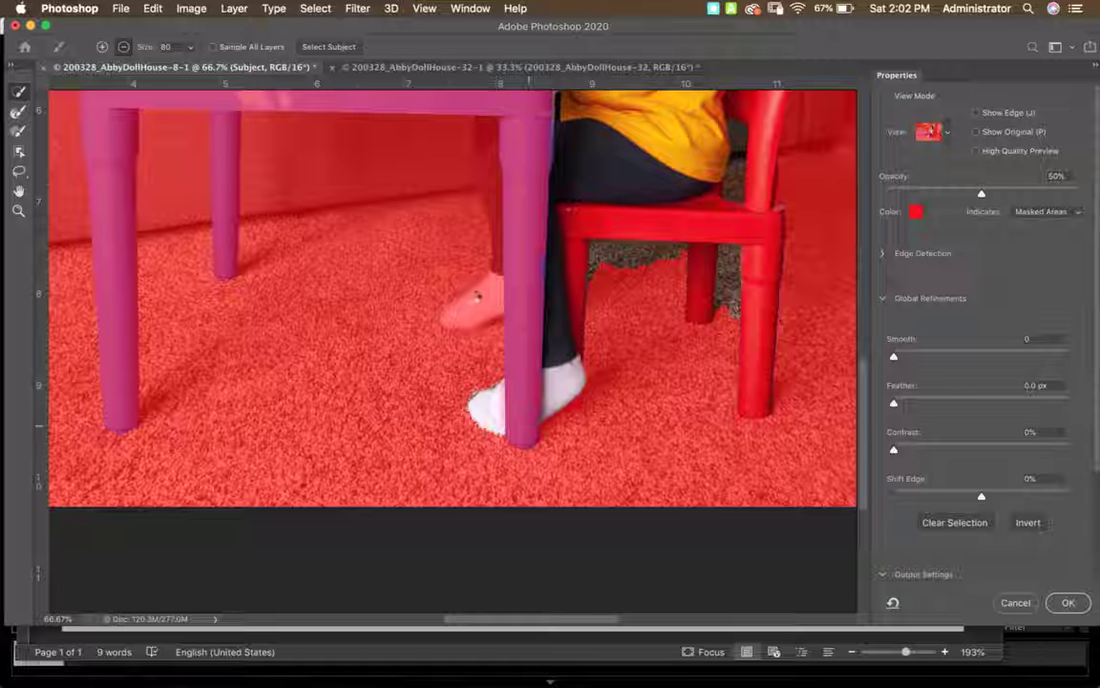
pyautogui.moveTo(474, 288); pyautogui.dragTo(482, 301)
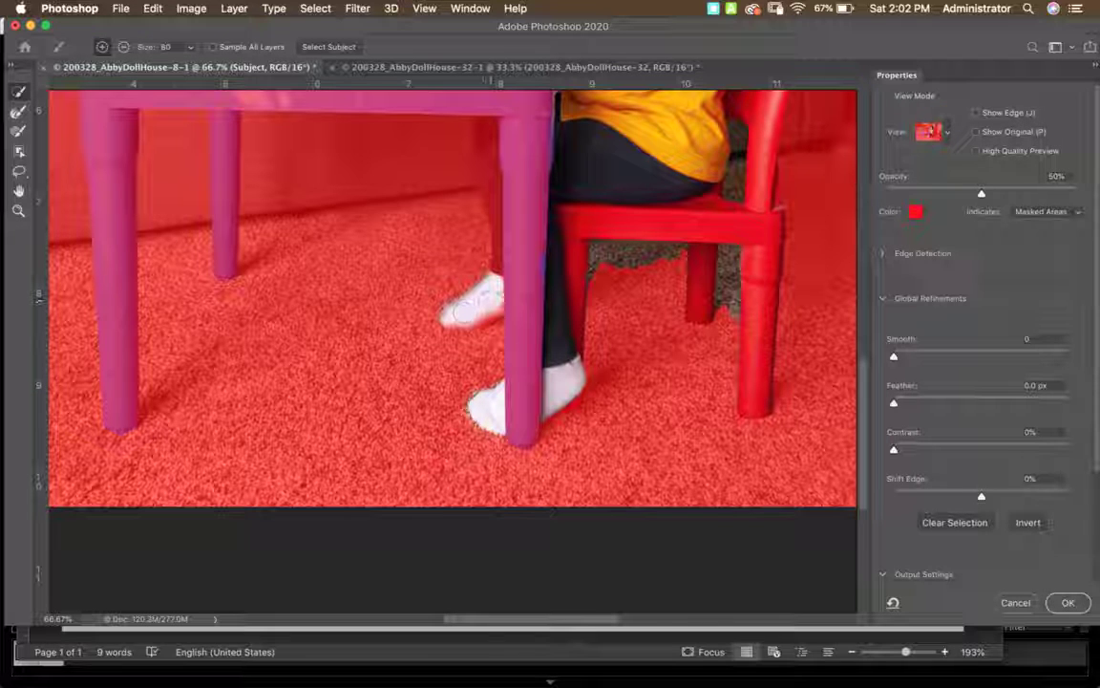
pyautogui.moveTo(486, 95)
pyautogui.mouseDown()
pyautogui.moveTo(473, 120)
pyautogui.moveTo(493, 272)
pyautogui.mouseUp()
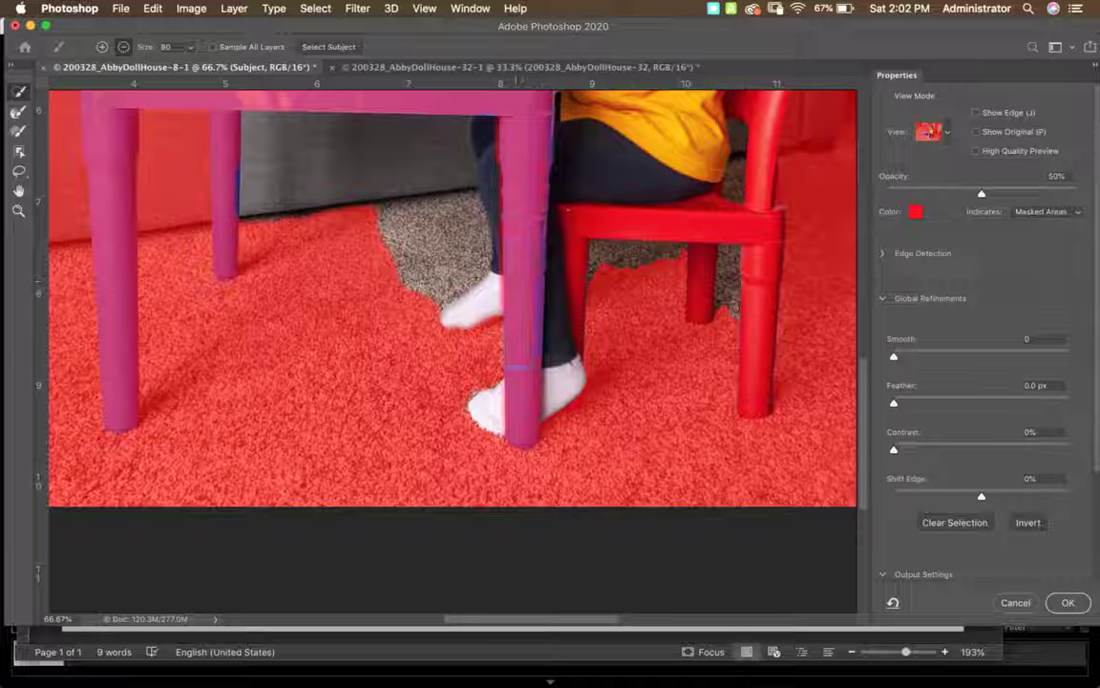
# Subtract the grey wall and carpet patches around the table leg, feet and chair legs
pyautogui.moveTo(487, 182); pyautogui.dragTo(570, 149)
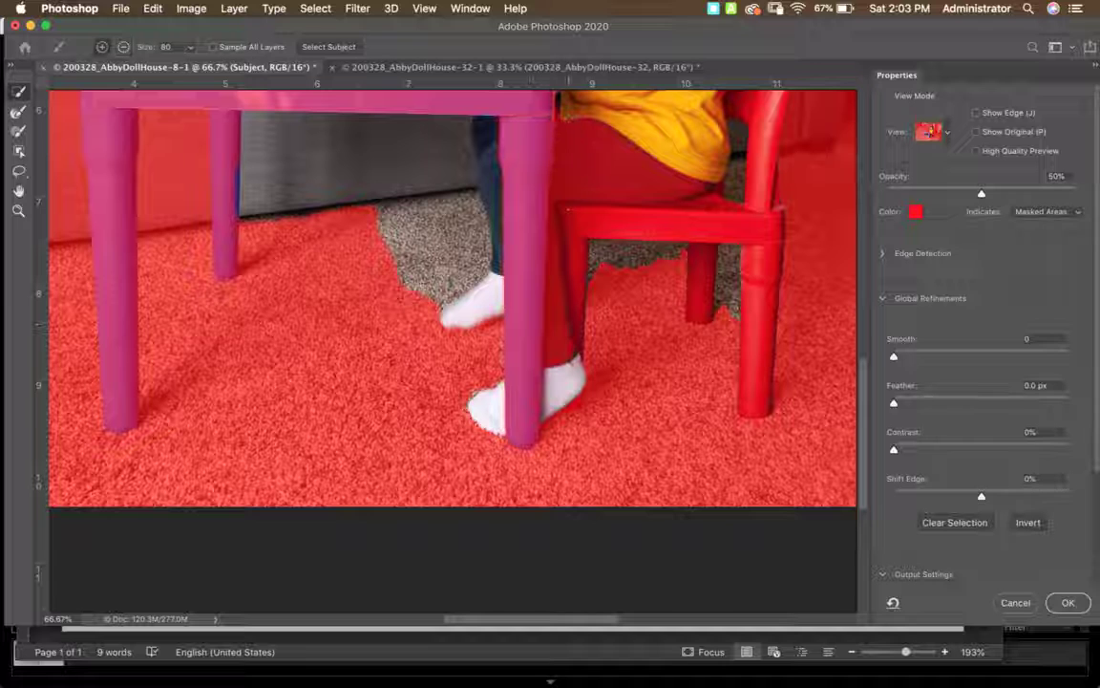
pyautogui.press('super+z')
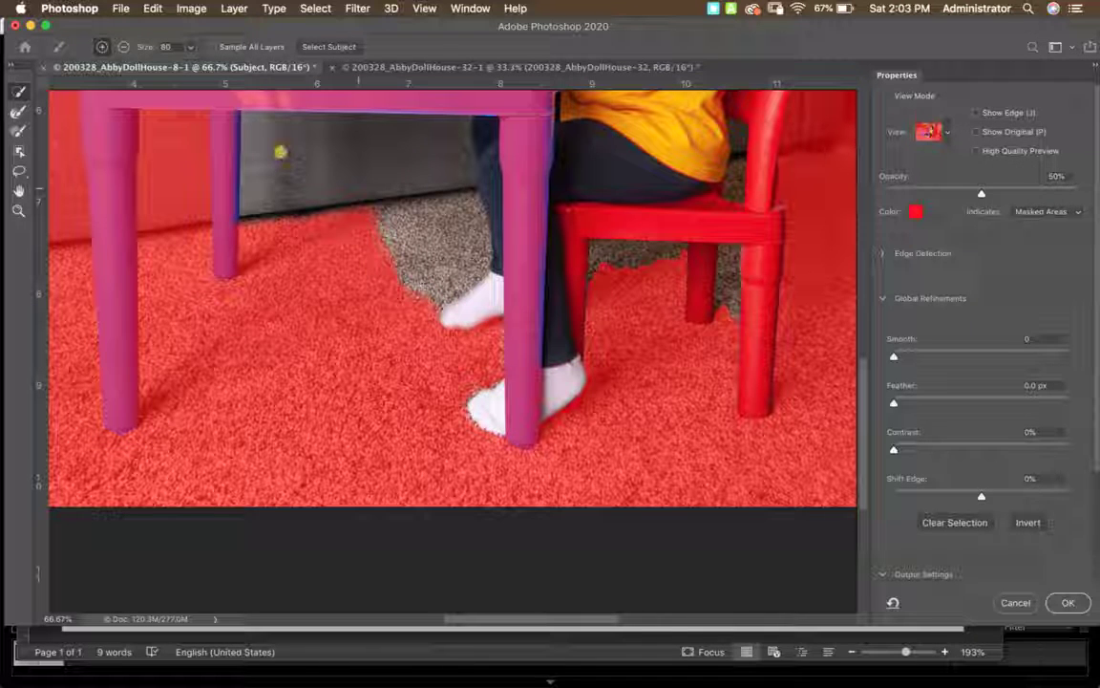
pyautogui.press('alt')
pyautogui.moveTo(314, 141)
pyautogui.mouseDown()
pyautogui.moveTo(239, 153)
pyautogui.moveTo(230, 196)
pyautogui.moveTo(389, 196)
pyautogui.moveTo(310, 138)
pyautogui.moveTo(434, 125)
pyautogui.moveTo(391, 115)
pyautogui.moveTo(378, 210)
pyautogui.moveTo(415, 231)
pyautogui.mouseUp()
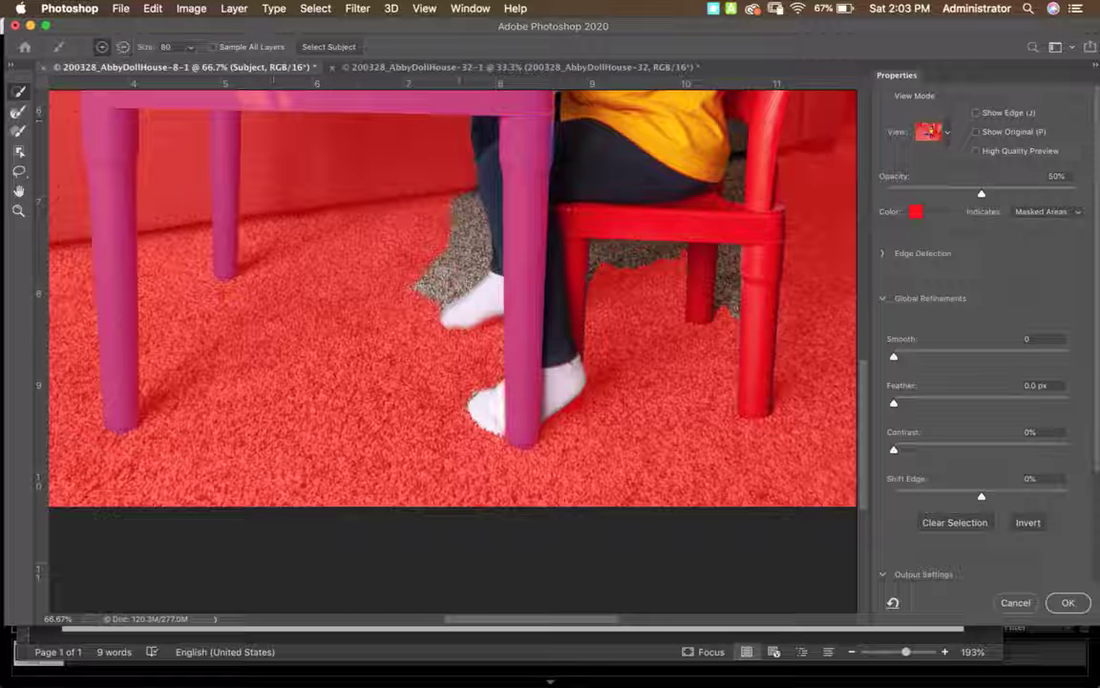
pyautogui.moveTo(569, 209)
pyautogui.mouseDown()
pyautogui.moveTo(449, 287)
pyautogui.moveTo(402, 229)
pyautogui.moveTo(603, 254)
pyautogui.mouseUp()
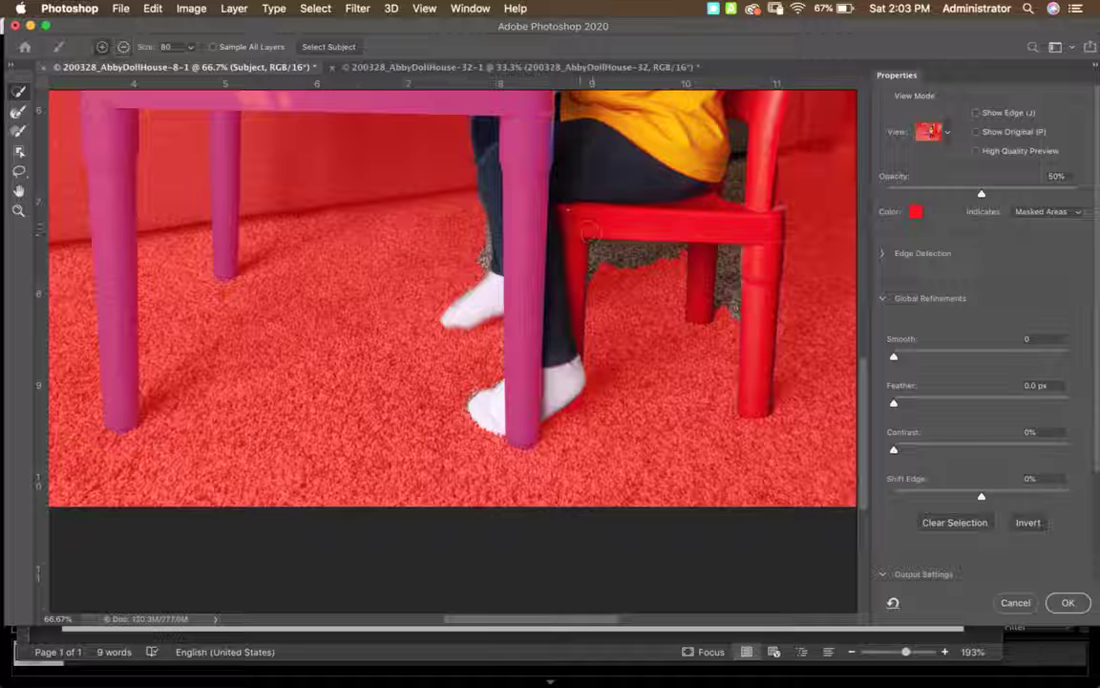
pyautogui.moveTo(568, 210)
pyautogui.mouseDown()
pyautogui.moveTo(612, 262)
pyautogui.moveTo(700, 179)
pyautogui.mouseUp()
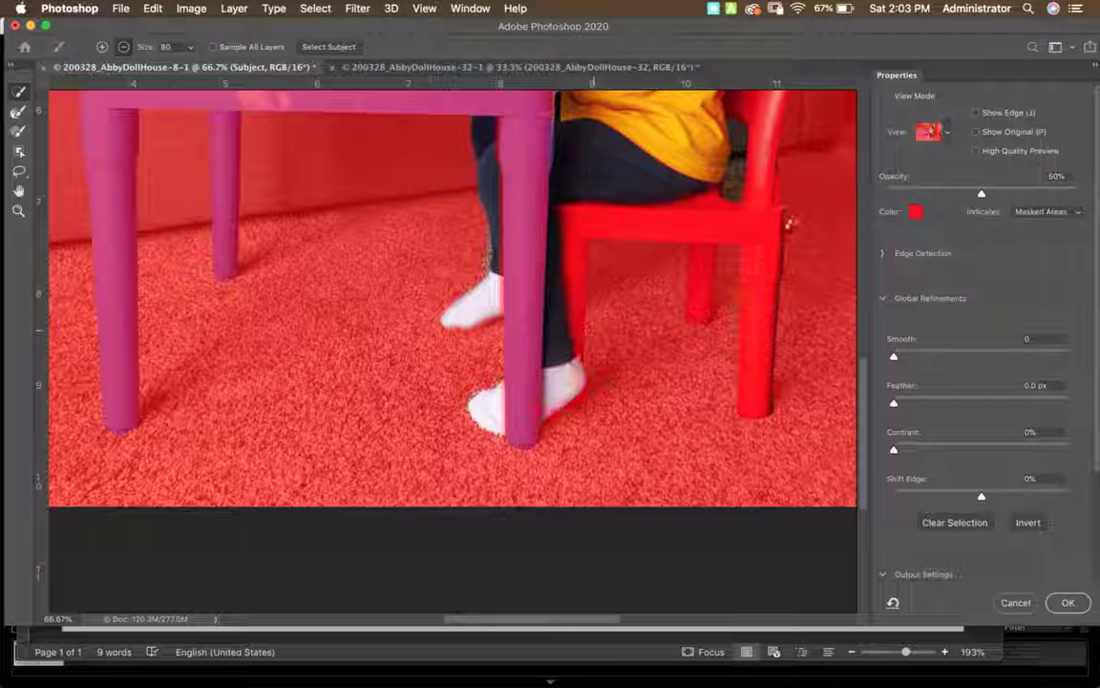
pyautogui.moveTo(783, 244); pyautogui.dragTo(770, 387)
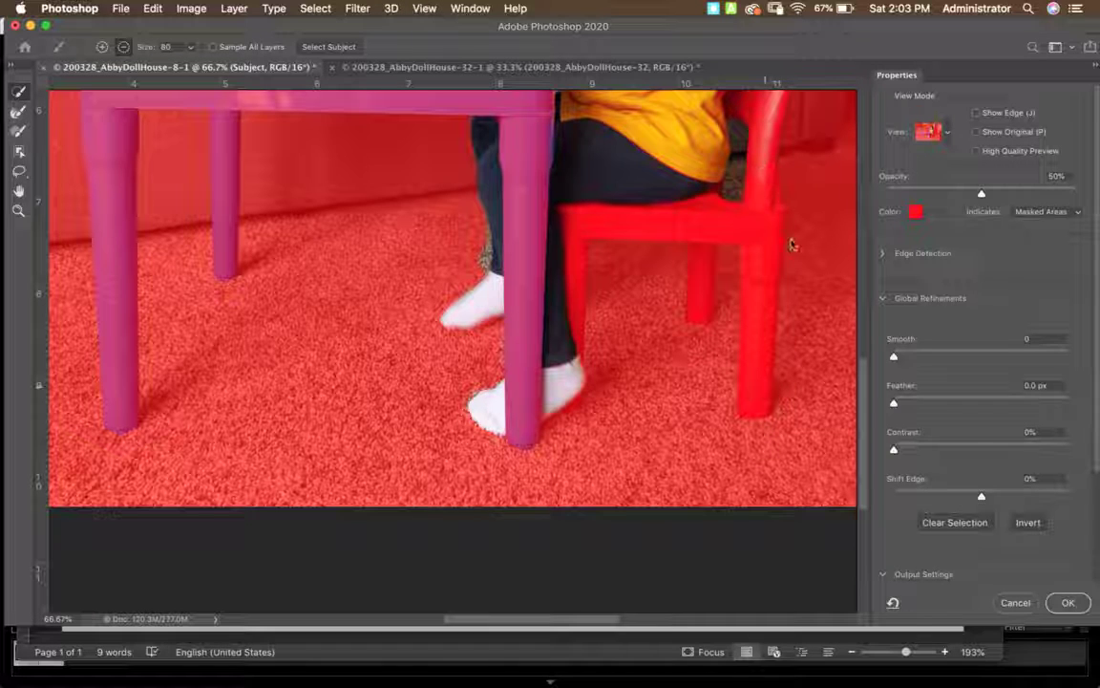
pyautogui.moveTo(798, 221); pyautogui.dragTo(761, 379)
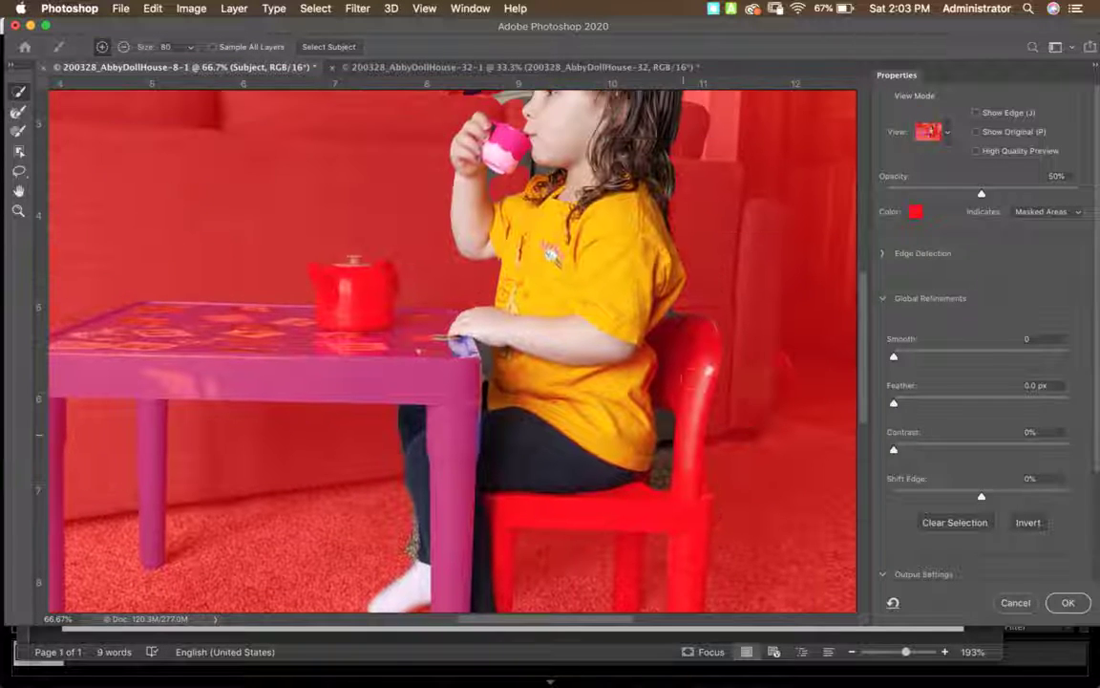
# Fix the selection around the child's face and the hair edge at her bangs
pyautogui.press('alt')
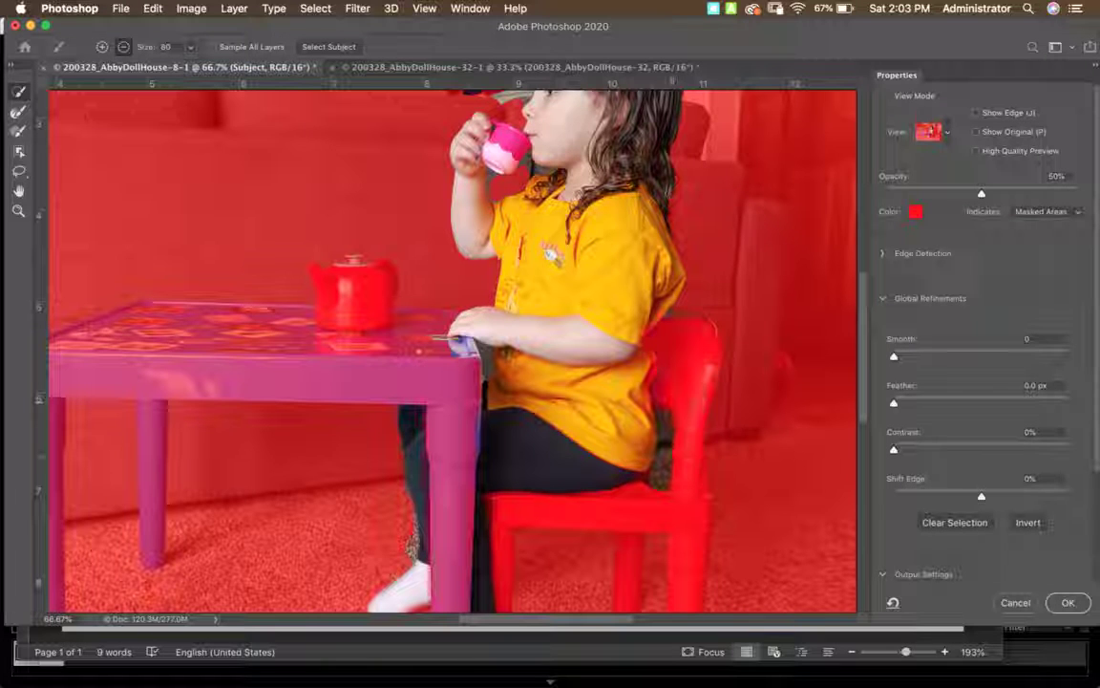
pyautogui.press('alt')
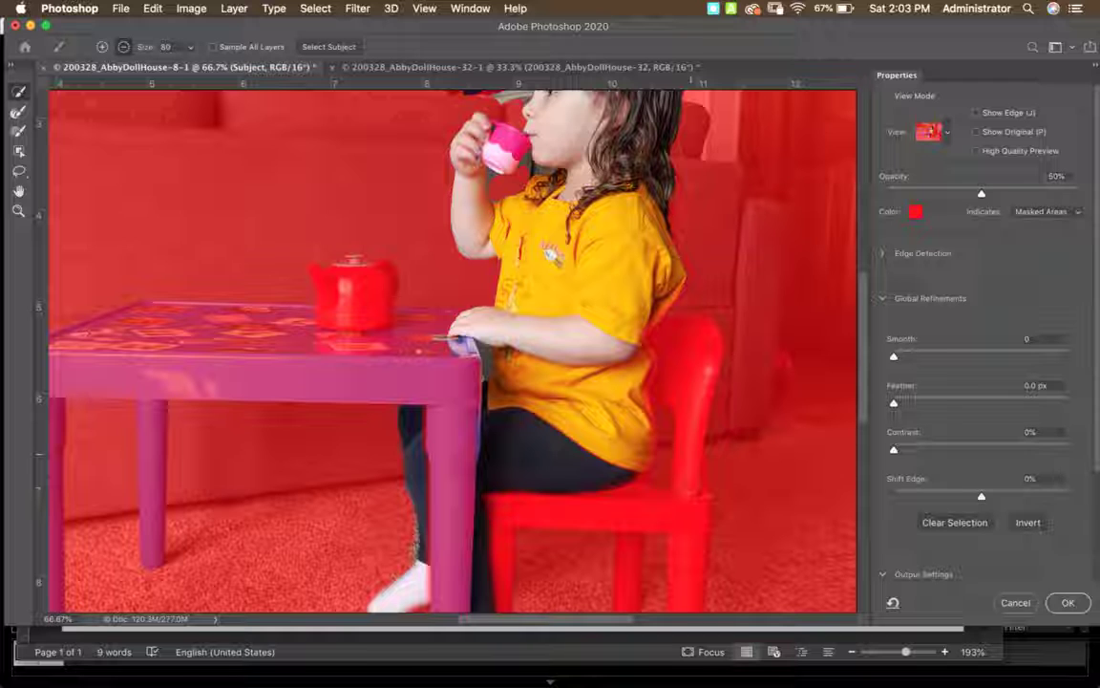
pyautogui.moveTo(728, 255); pyautogui.dragTo(728, 341)
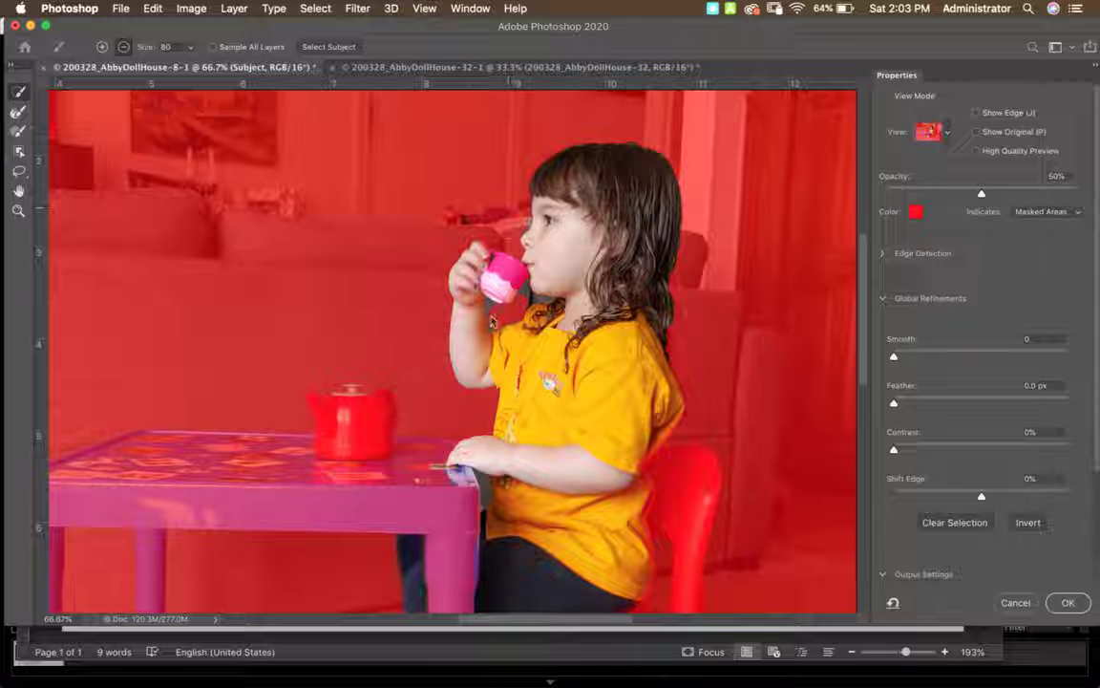
pyautogui.moveTo(558, 205); pyautogui.dragTo(563, 315)
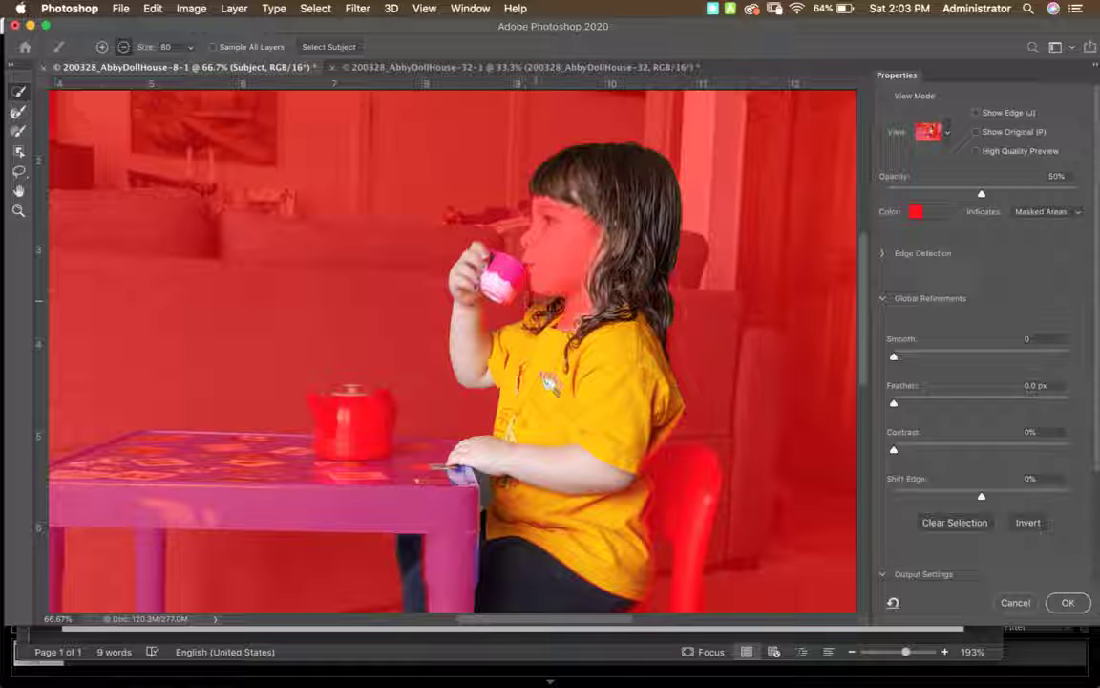
pyautogui.moveTo(516, 196)
pyautogui.mouseDown()
pyautogui.moveTo(501, 267)
pyautogui.moveTo(503, 230)
pyautogui.moveTo(483, 224)
pyautogui.mouseUp()
pyautogui.moveTo(573, 202); pyautogui.dragTo(520, 187)
# Refine the hair edges with the Refine Edge brush and output the selection as a layer mask
pyautogui.click(17, 112)
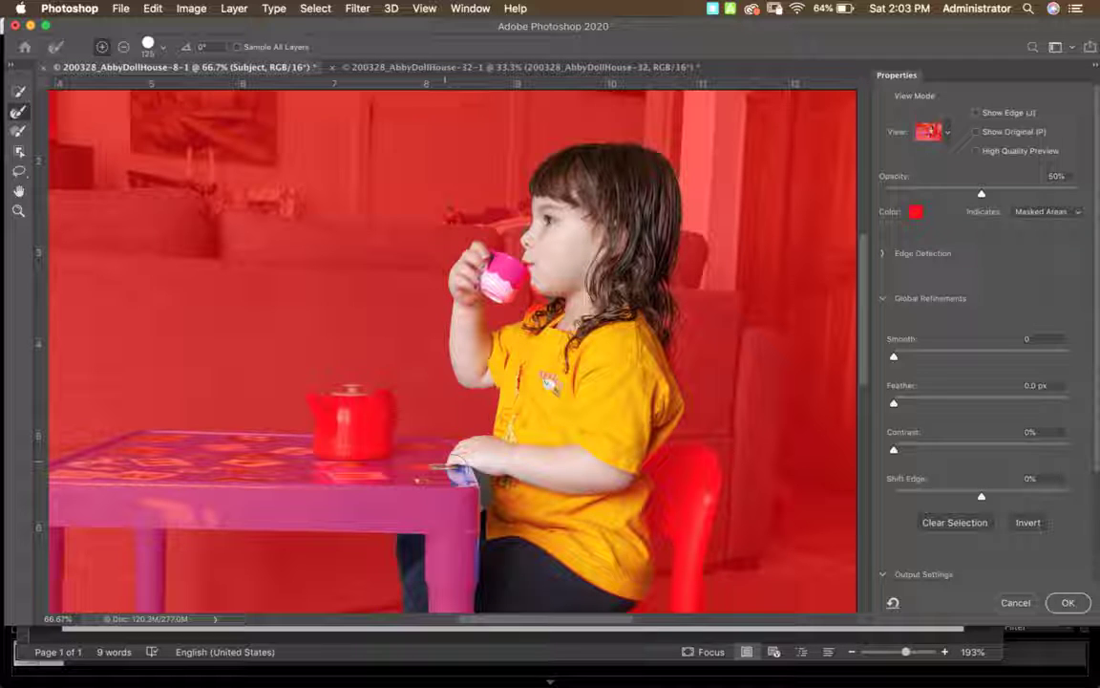
pyautogui.scroll(-3, 1098, 509)
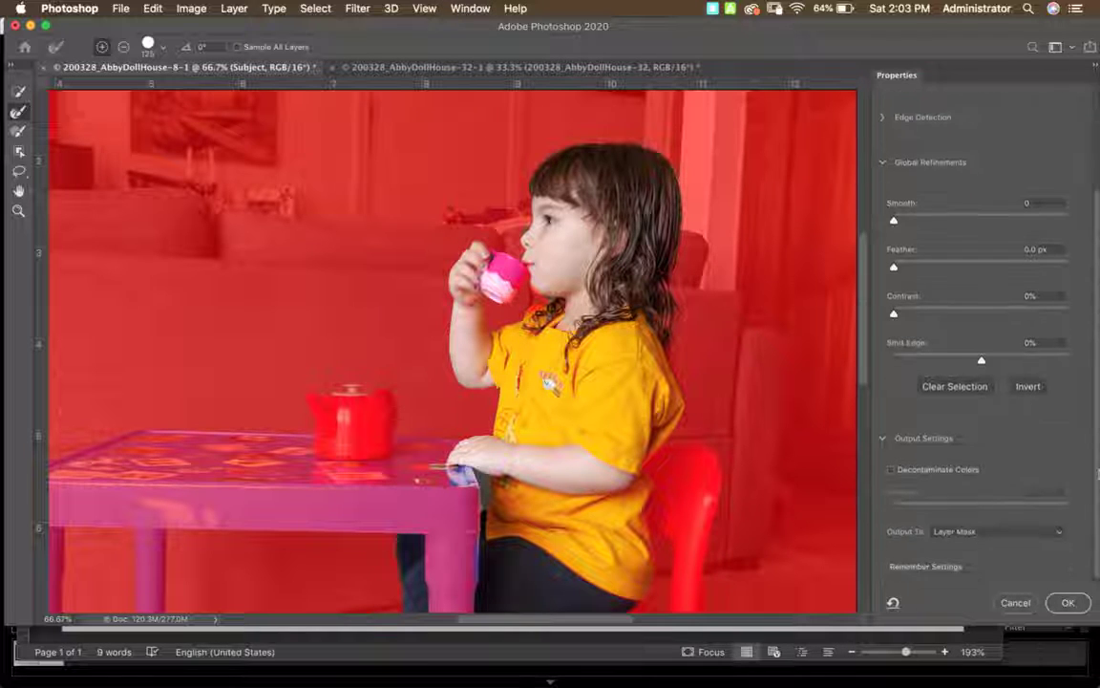
pyautogui.click(1068, 603)
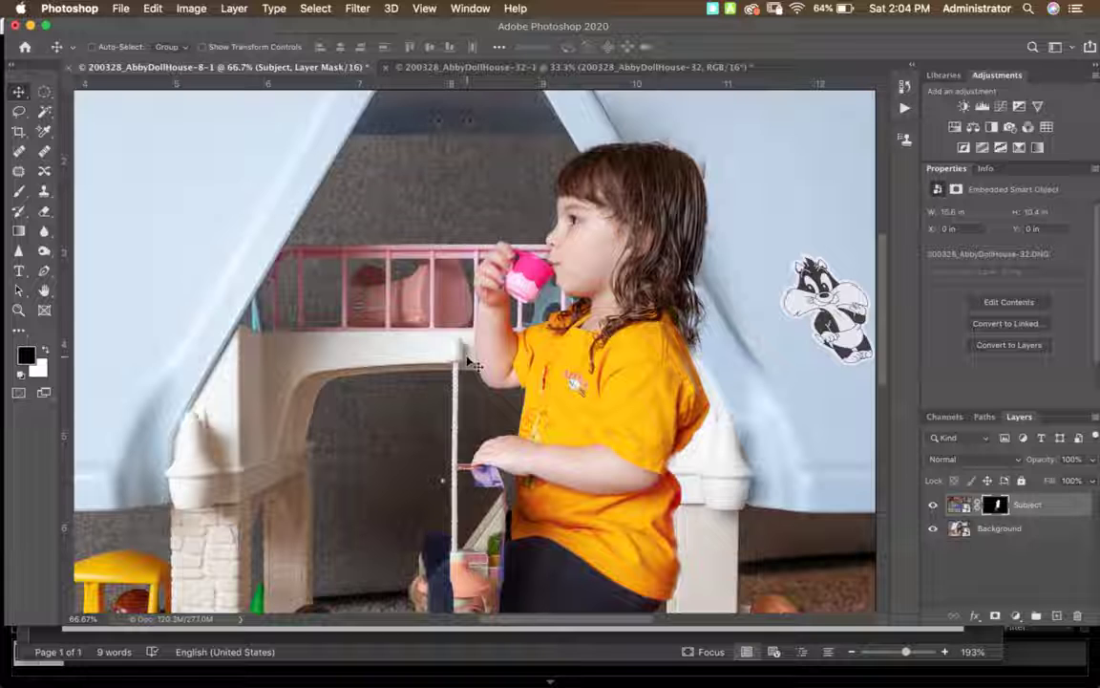
# Scale the child to about 33% and place her on the pink chair at the dollhouse table
pyautogui.press('super+minus')
pyautogui.press('super+minus')
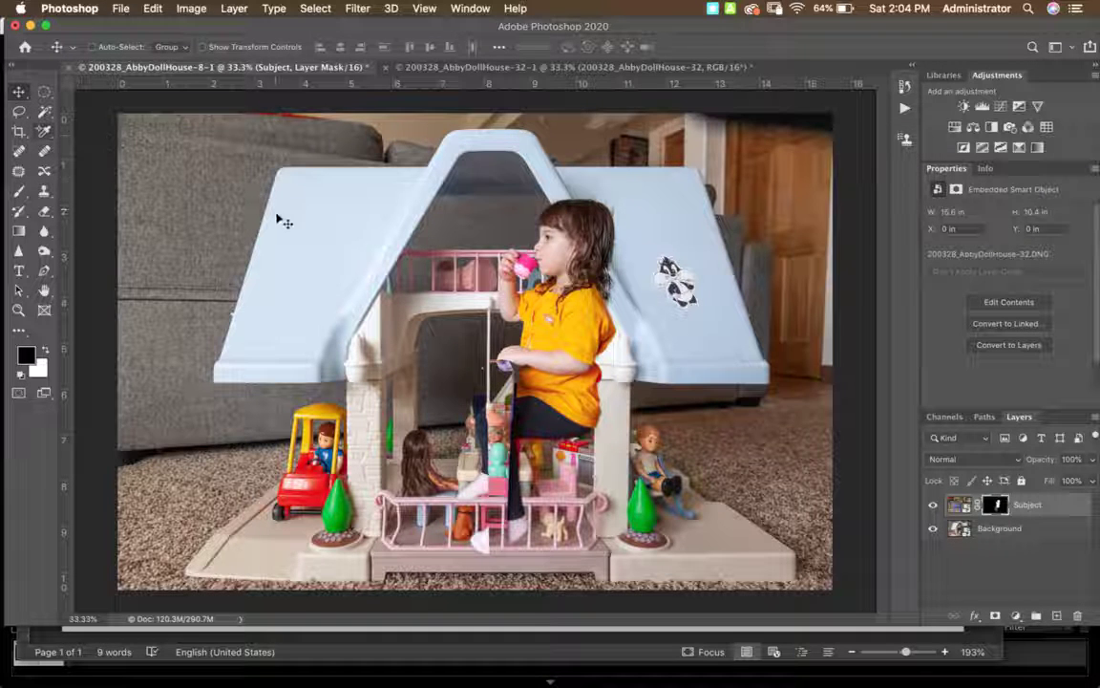
pyautogui.press('super+t')
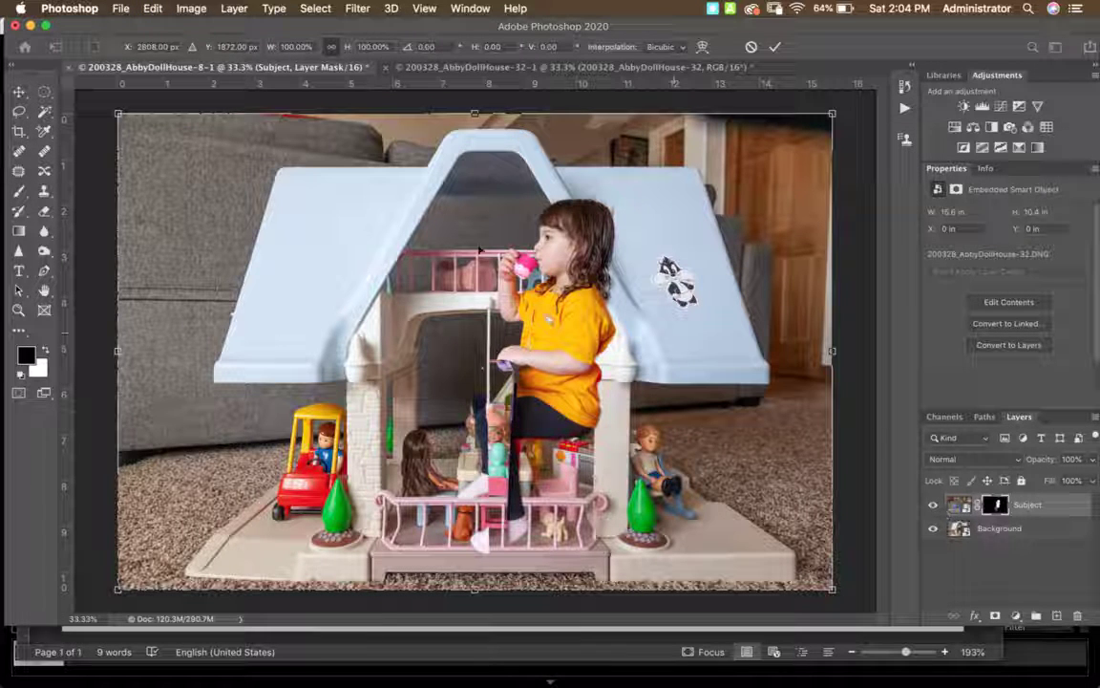
pyautogui.moveTo(124, 116); pyautogui.dragTo(568, 335)
pyautogui.moveTo(739, 451); pyautogui.dragTo(583, 438)
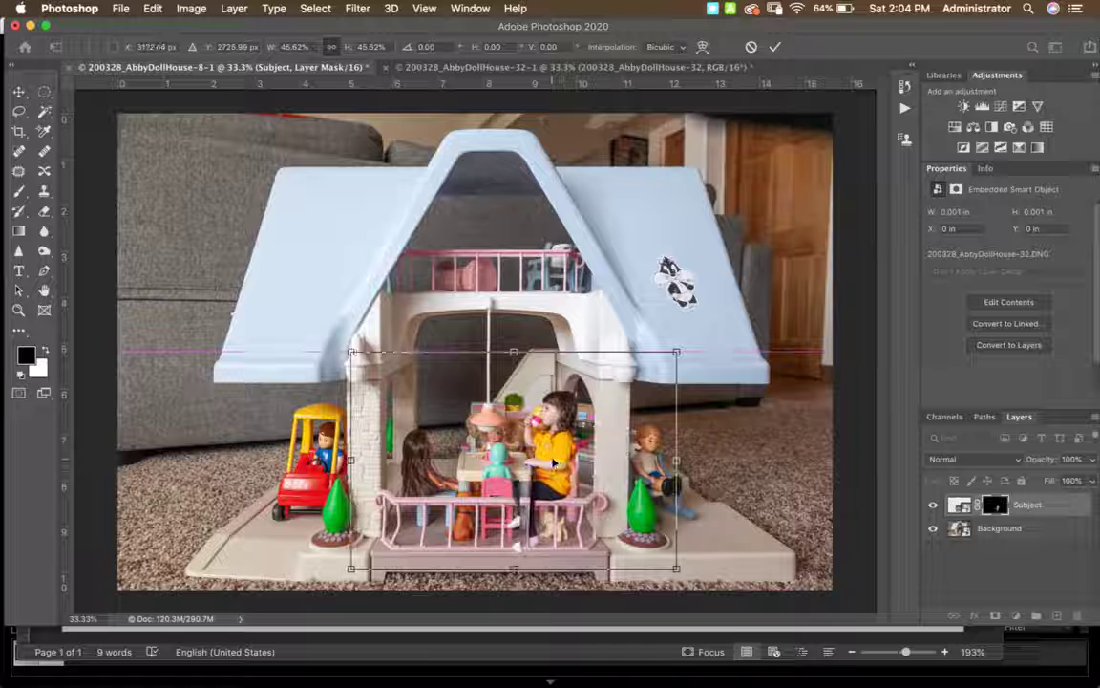
pyautogui.press('super+equal')
pyautogui.press('super+equal')
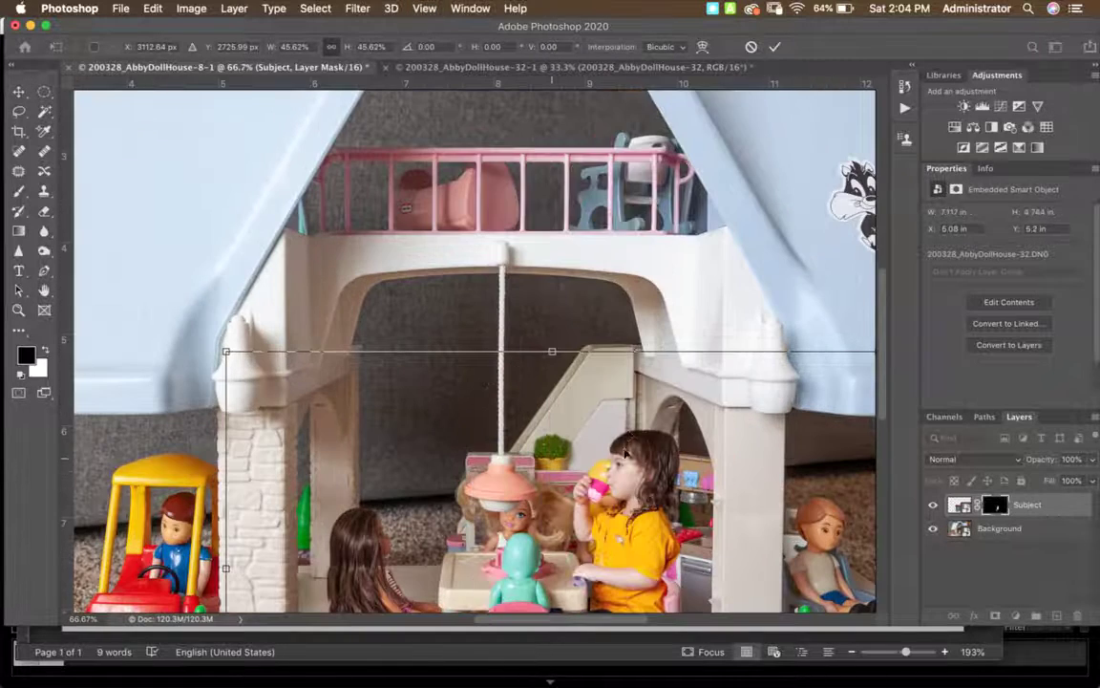
pyautogui.scroll(-5, 604, 445)
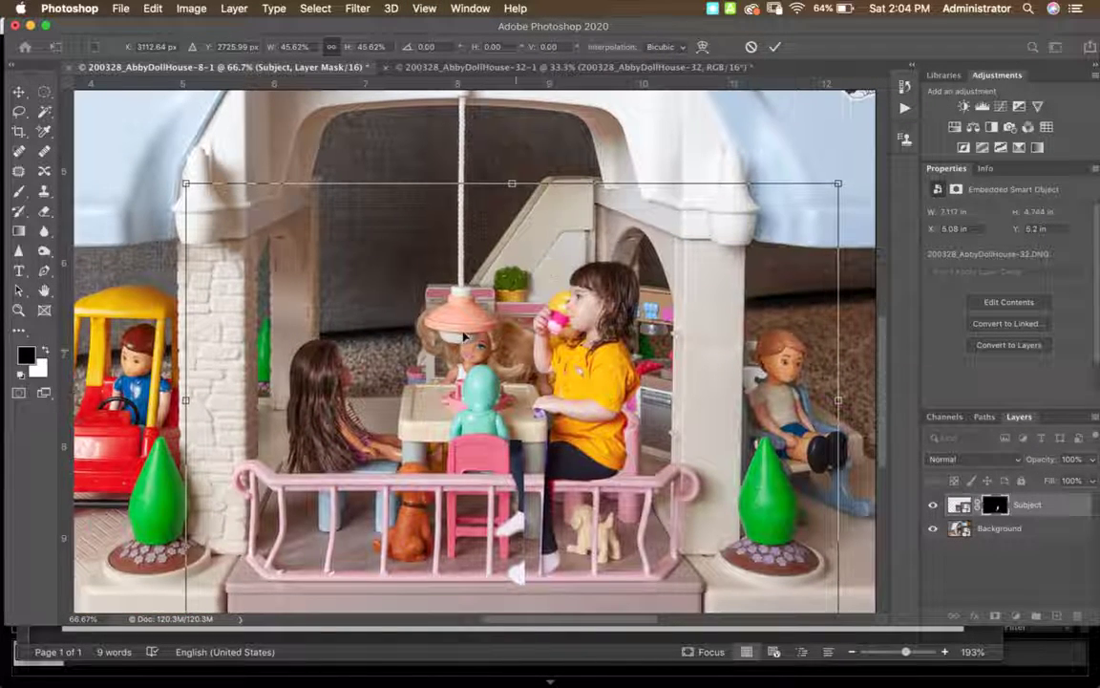
pyautogui.moveTo(187, 183); pyautogui.dragTo(379, 271)
pyautogui.moveTo(621, 480); pyautogui.dragTo(594, 418)
pyautogui.moveTo(615, 500); pyautogui.dragTo(613, 508)
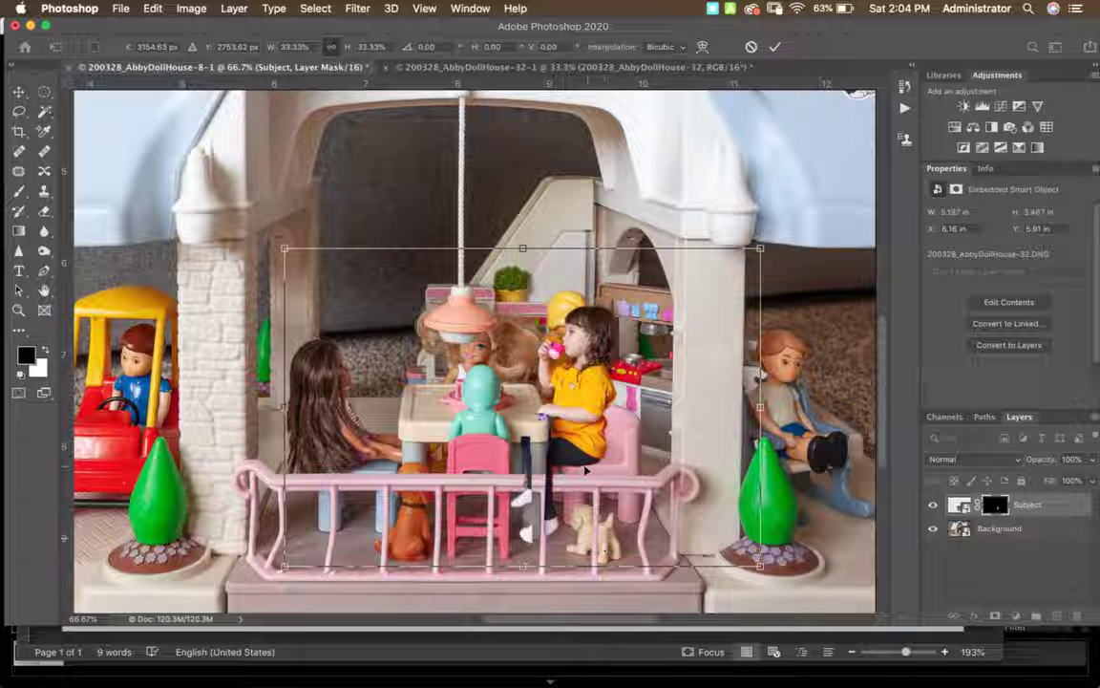
pyautogui.press('Return')
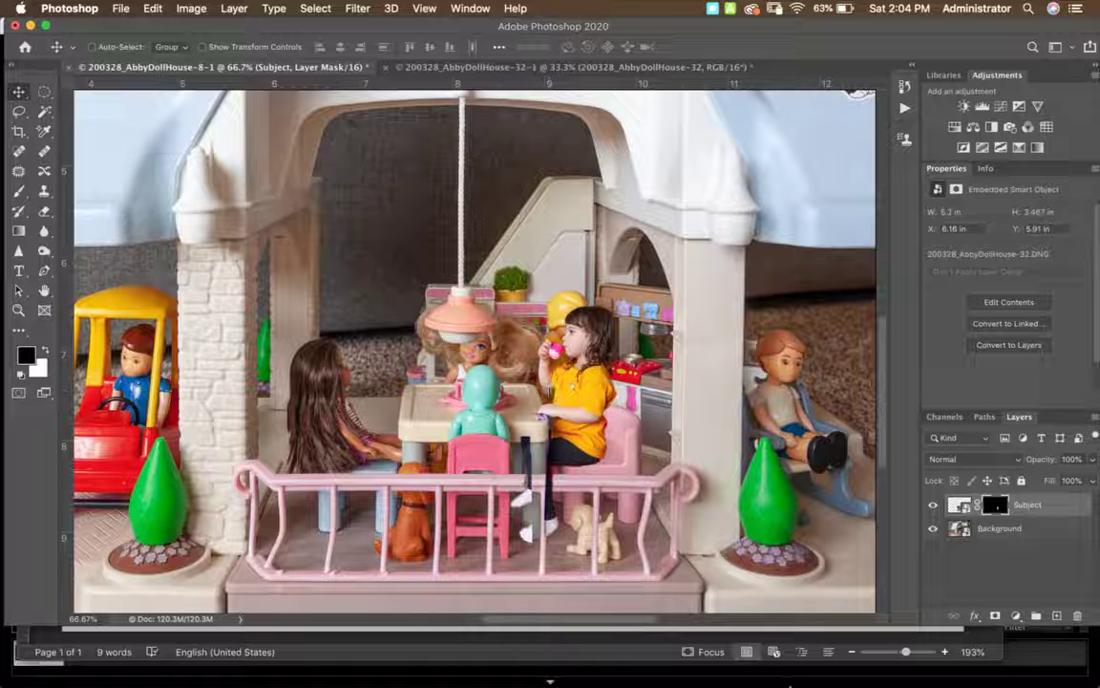
# Add a '1' line to the Word notes and return to Photoshop
pyautogui.moveTo(723, 668)
pyautogui.click(517, 654)
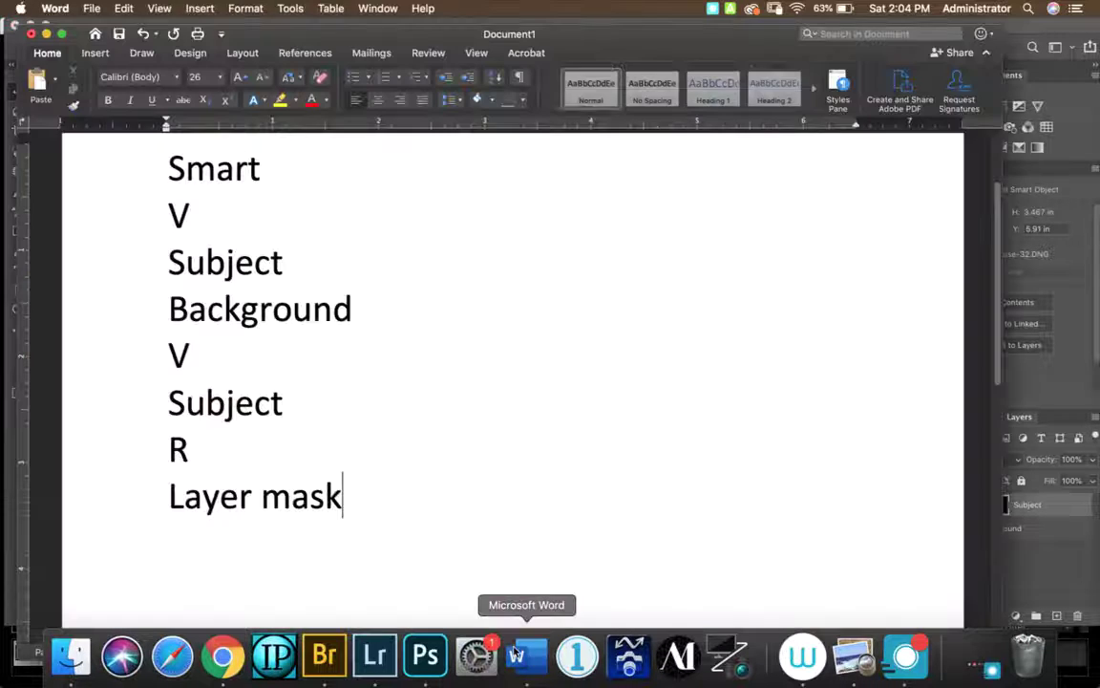
pyautogui.write('1')
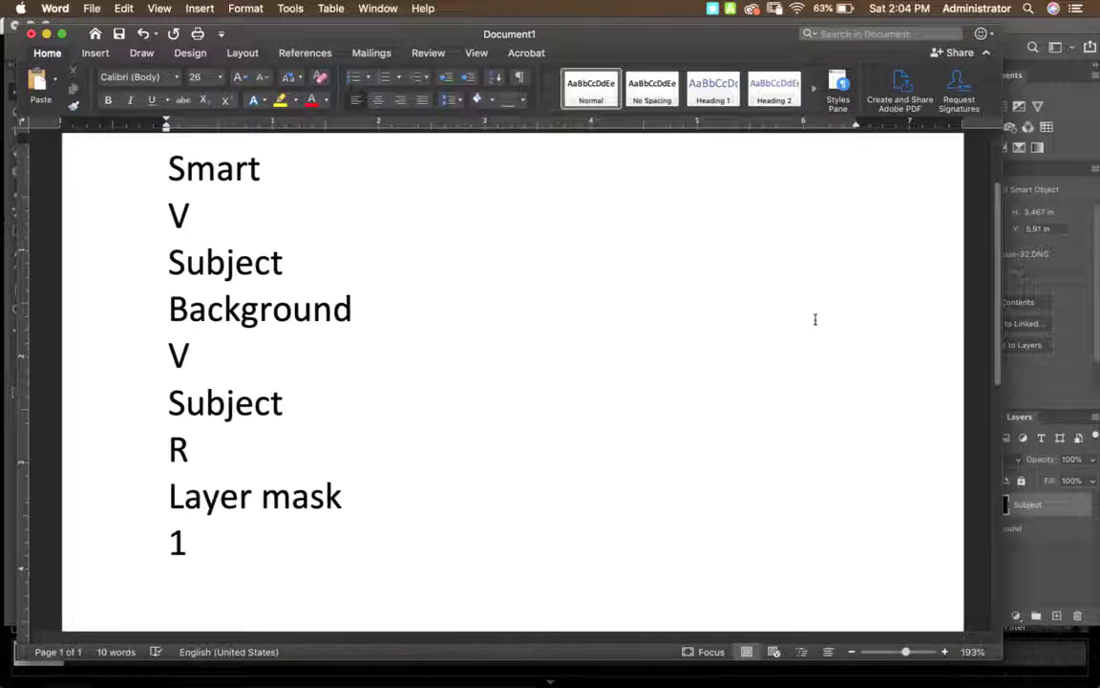
pyautogui.press('super+Tab')
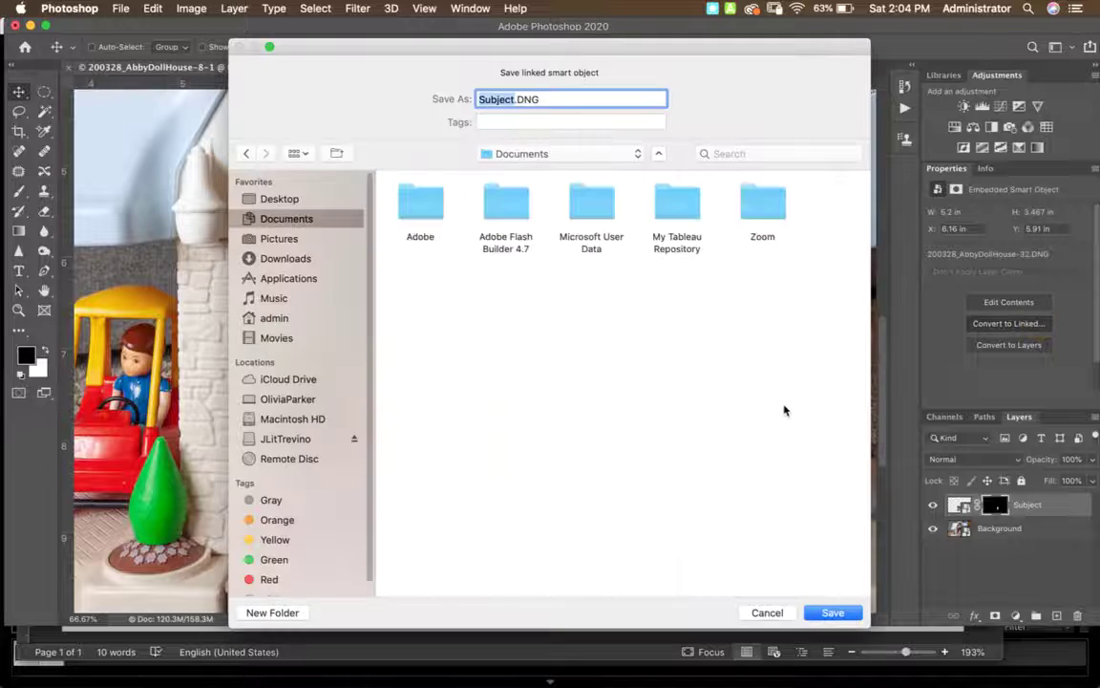
# Zoom in on the child and select the Subject layer mask with a 90 px brush
pyautogui.click(768, 612)
pyautogui.press('super+1')
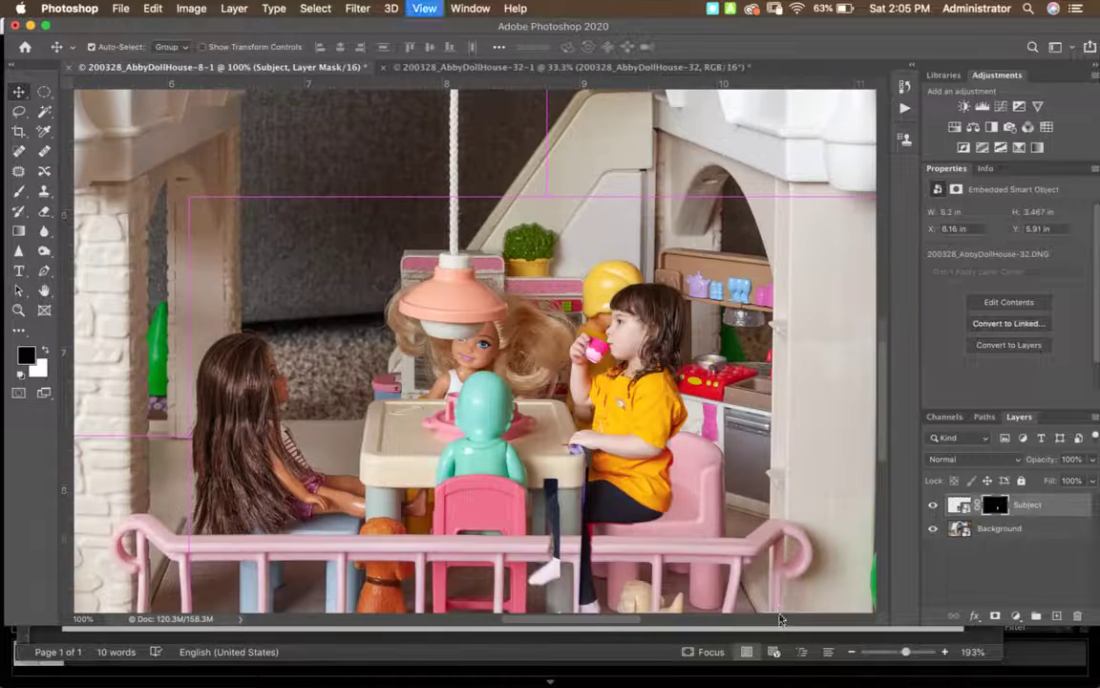
pyautogui.press('super+equal')
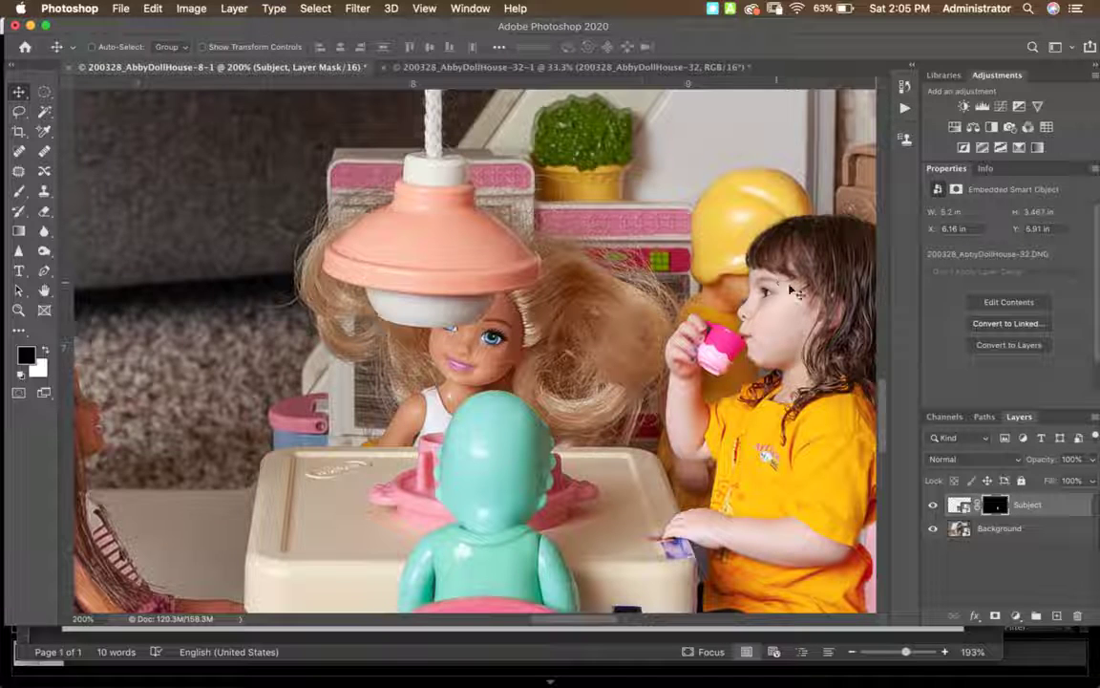
pyautogui.hscroll(10, 626, 374)
pyautogui.scroll(-3, 626, 374)
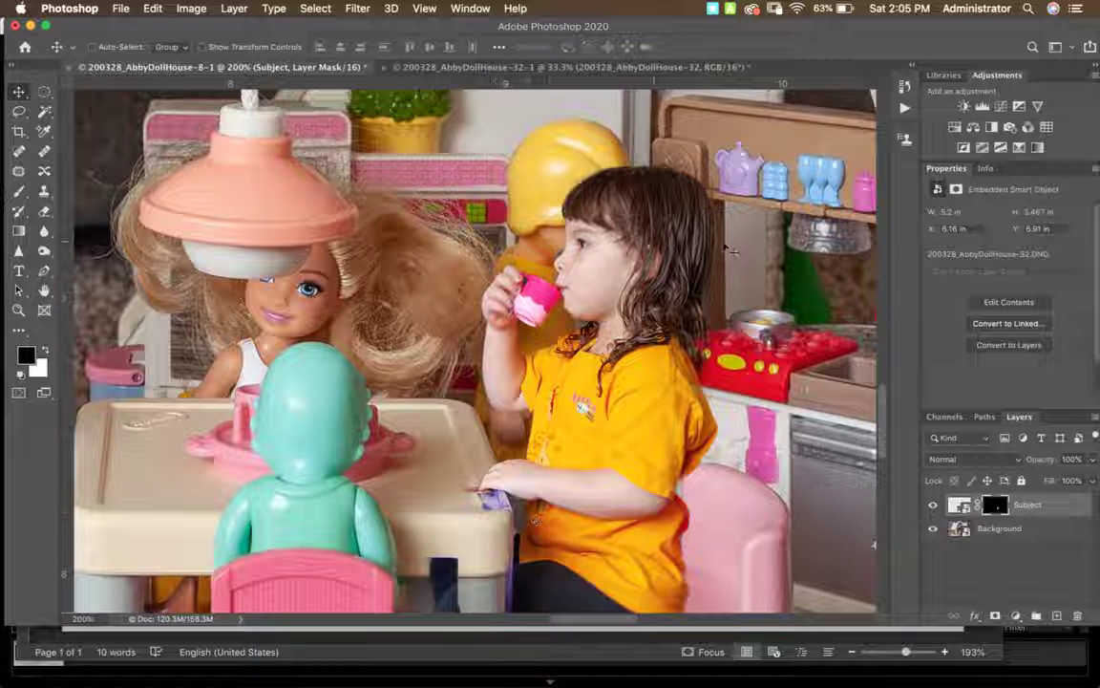
pyautogui.click(994, 506)
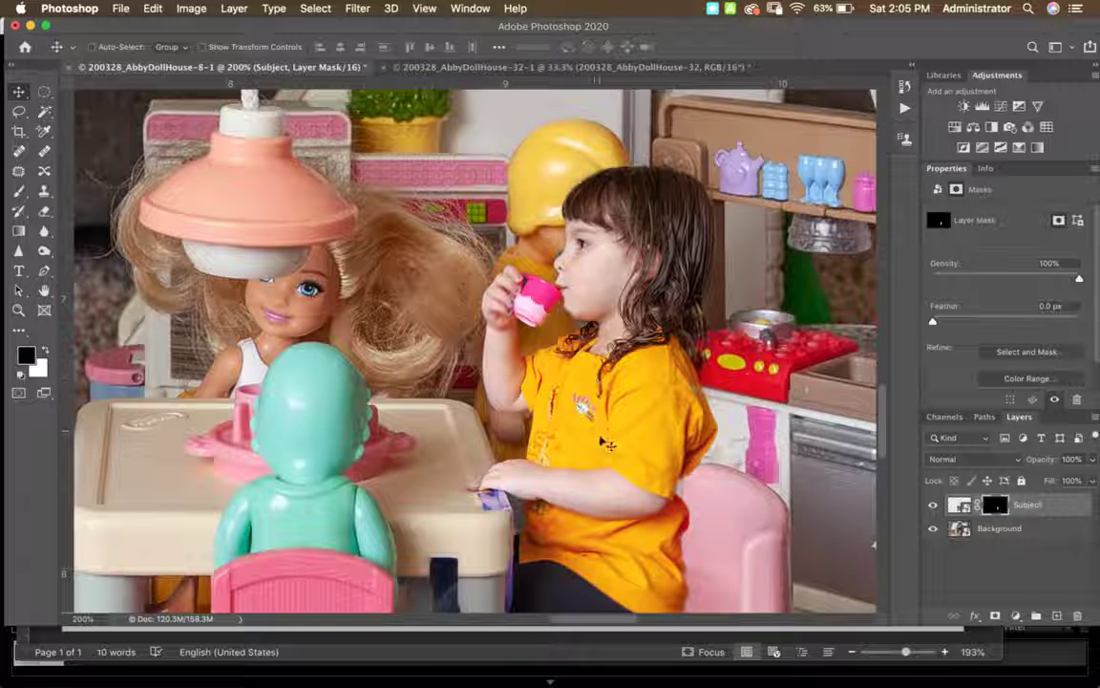
pyautogui.press('b')
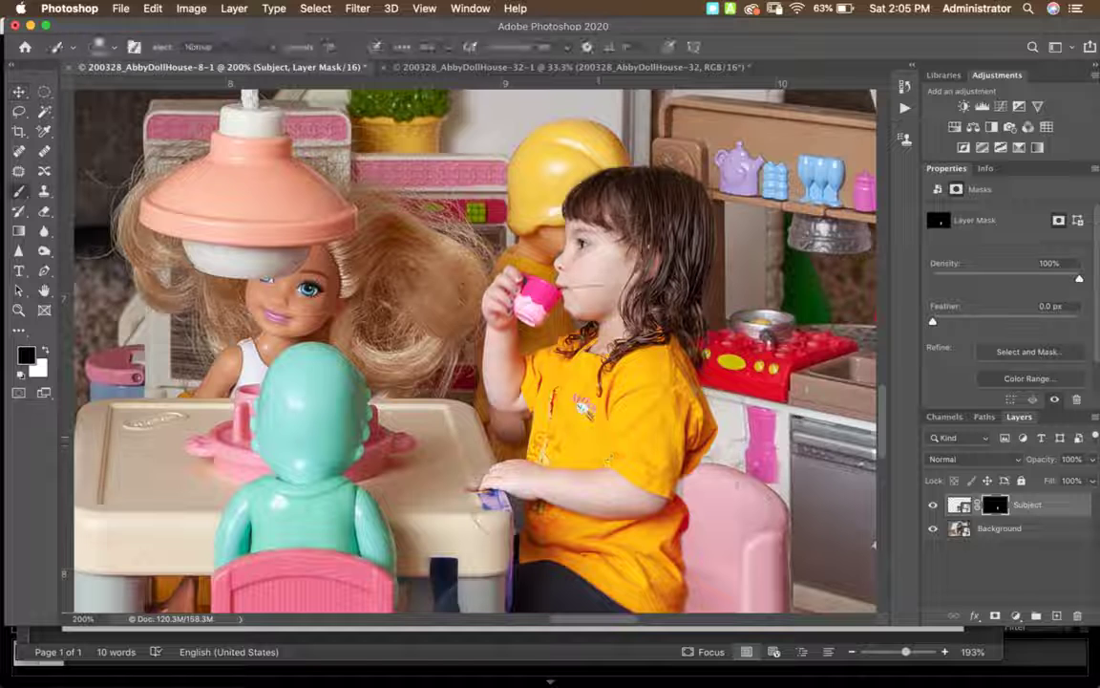
pyautogui.press('[')
pyautogui.press('[')
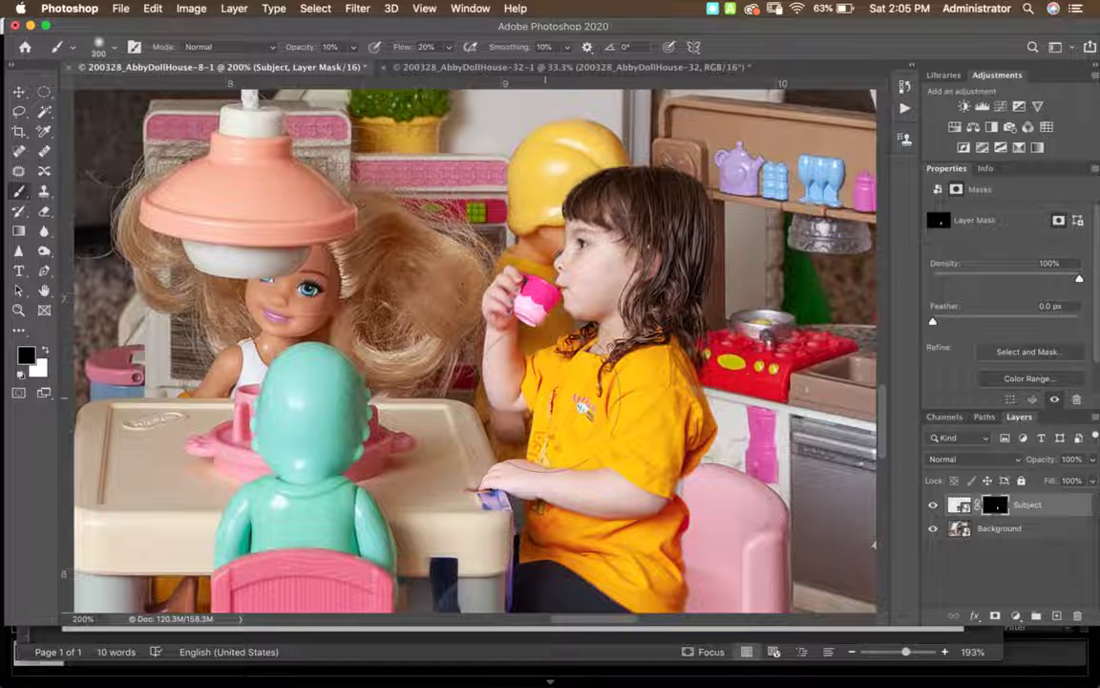
pyautogui.press('[')
pyautogui.press('[')
pyautogui.press('[')
pyautogui.press('[')
pyautogui.press('[')
pyautogui.press('[')
pyautogui.press('[')
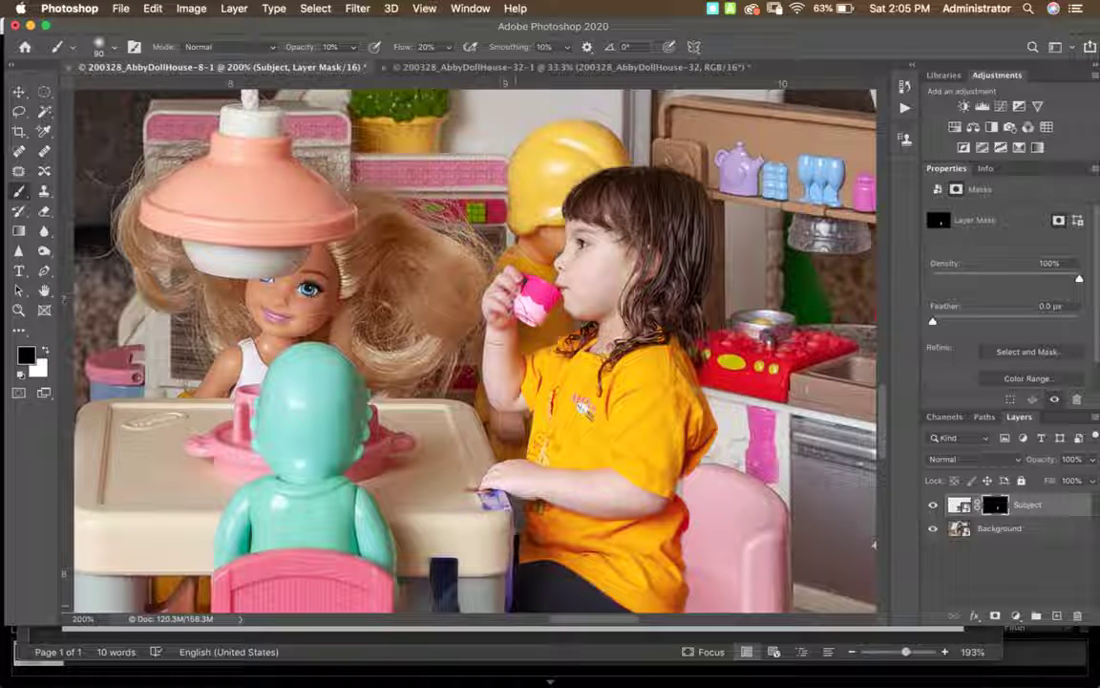
# Paint black at 100% opacity to hide the dark pant-leg strip under the rail
pyautogui.moveTo(534, 409); pyautogui.dragTo(587, 444)
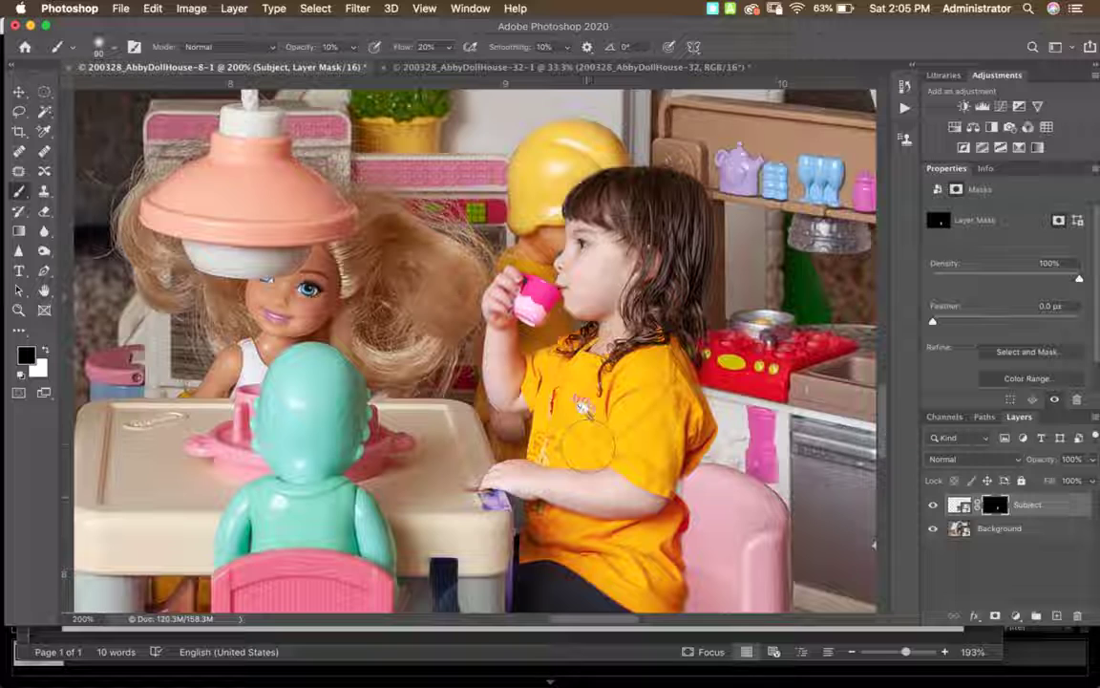
pyautogui.moveTo(575, 513); pyautogui.dragTo(533, 217)
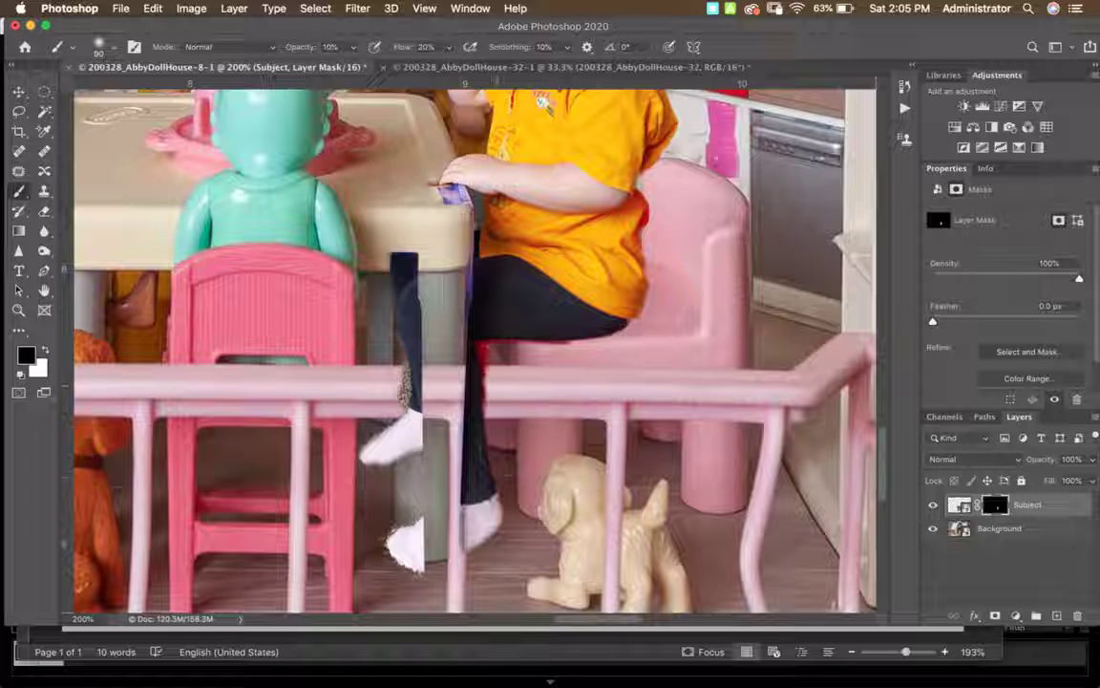
pyautogui.moveTo(359, 49); pyautogui.dragTo(449, 70)
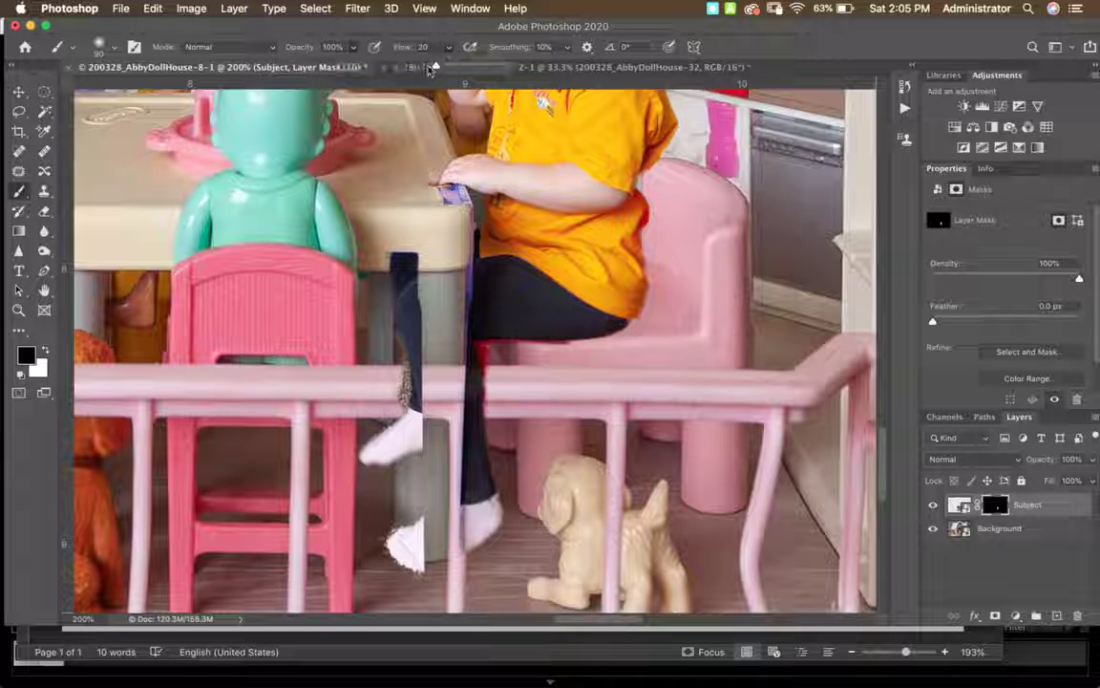
pyautogui.moveTo(425, 339)
pyautogui.mouseDown()
pyautogui.moveTo(372, 354)
pyautogui.moveTo(367, 344)
pyautogui.moveTo(368, 377)
pyautogui.moveTo(420, 377)
pyautogui.moveTo(418, 358)
pyautogui.moveTo(430, 378)
pyautogui.mouseUp()
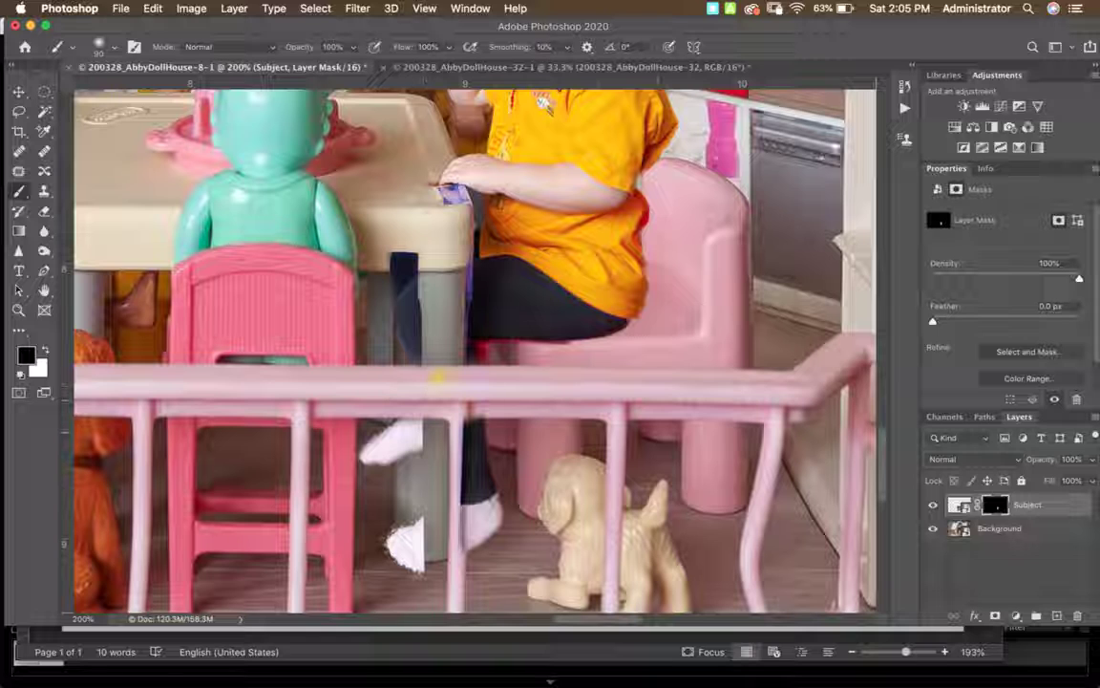
pyautogui.moveTo(575, 295); pyautogui.dragTo(575, 583)
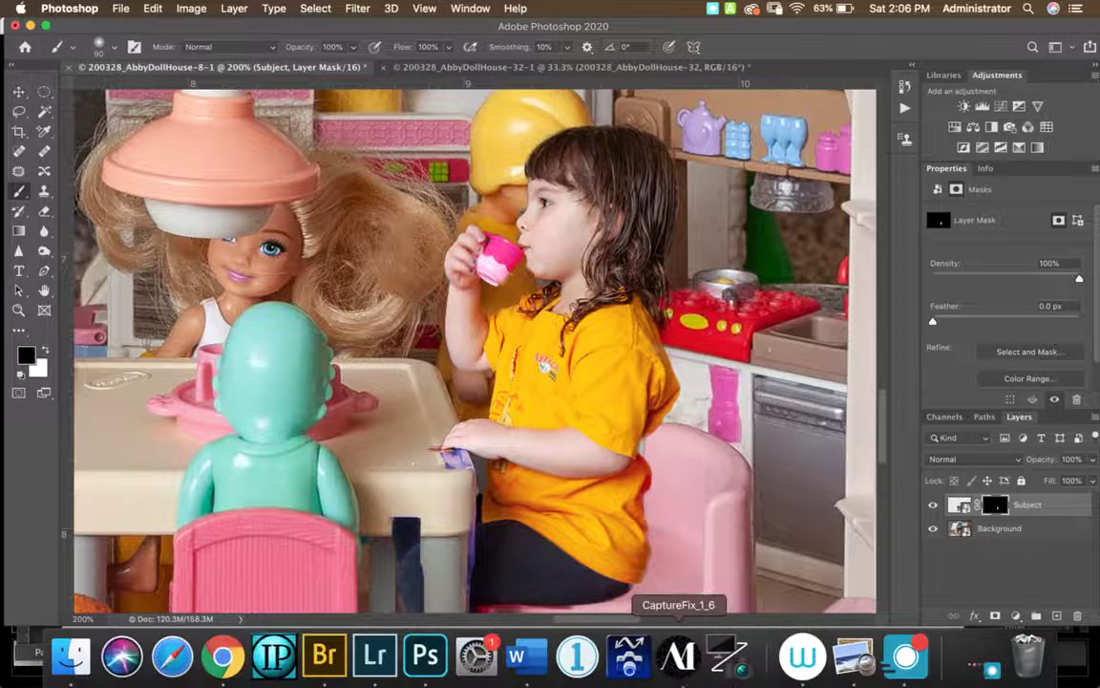
# Type 'X', 'Hides' and 'Shows' as new lines below '1' in Word, then return to Photoshop
pyautogui.click(526, 656)
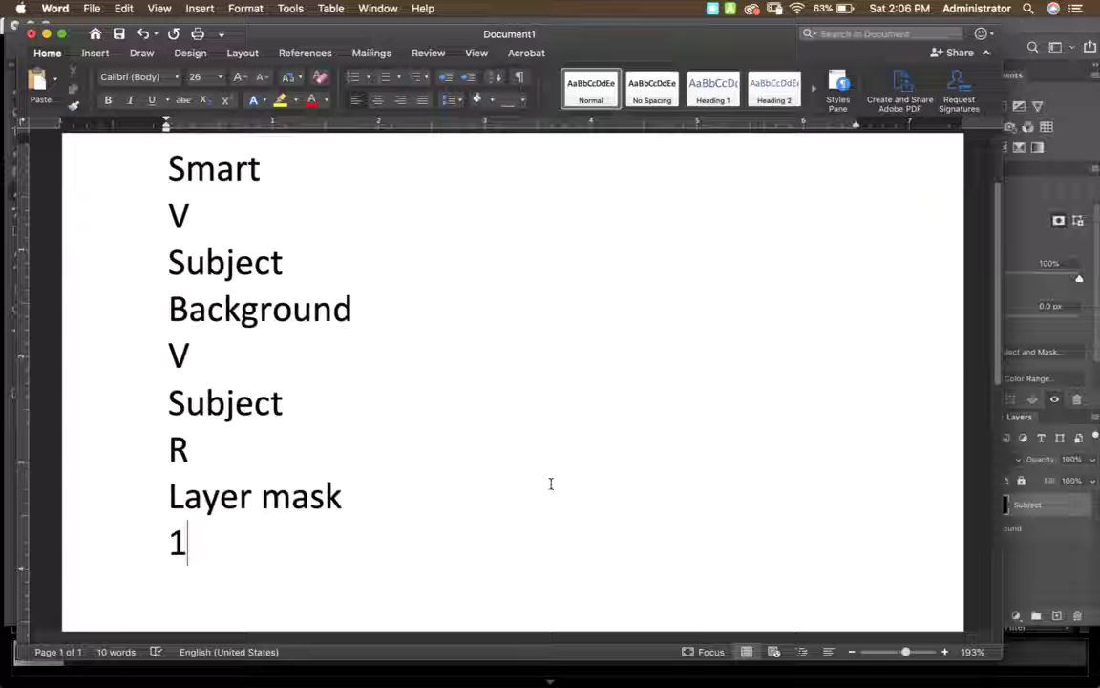
pyautogui.press('Return')
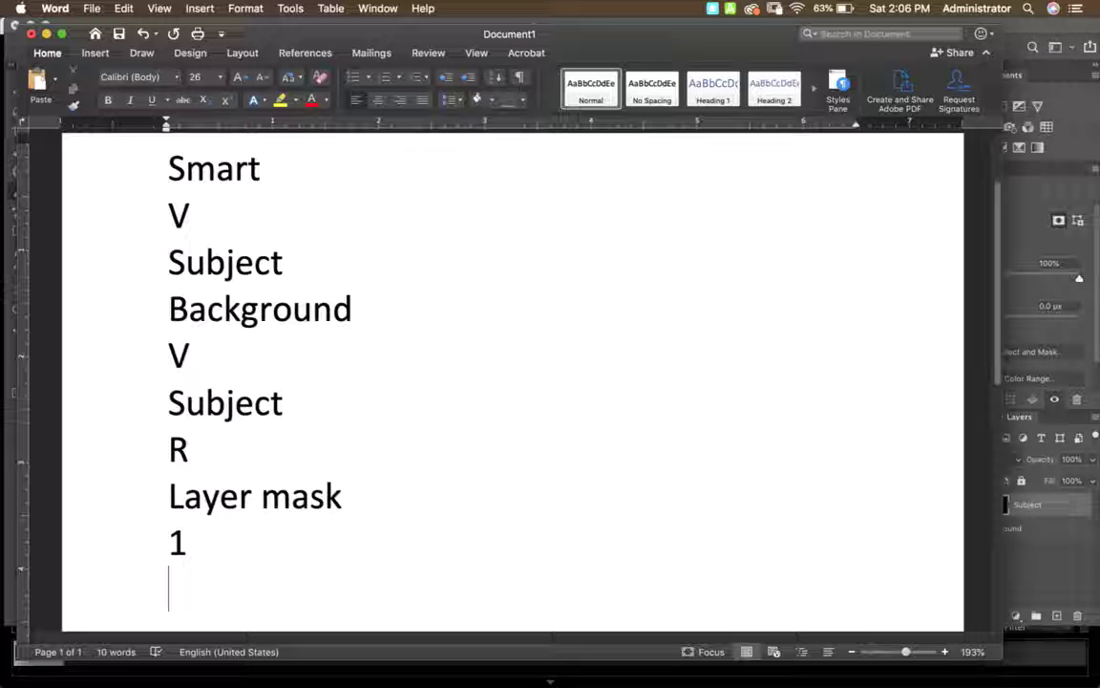
pyautogui.write('X')
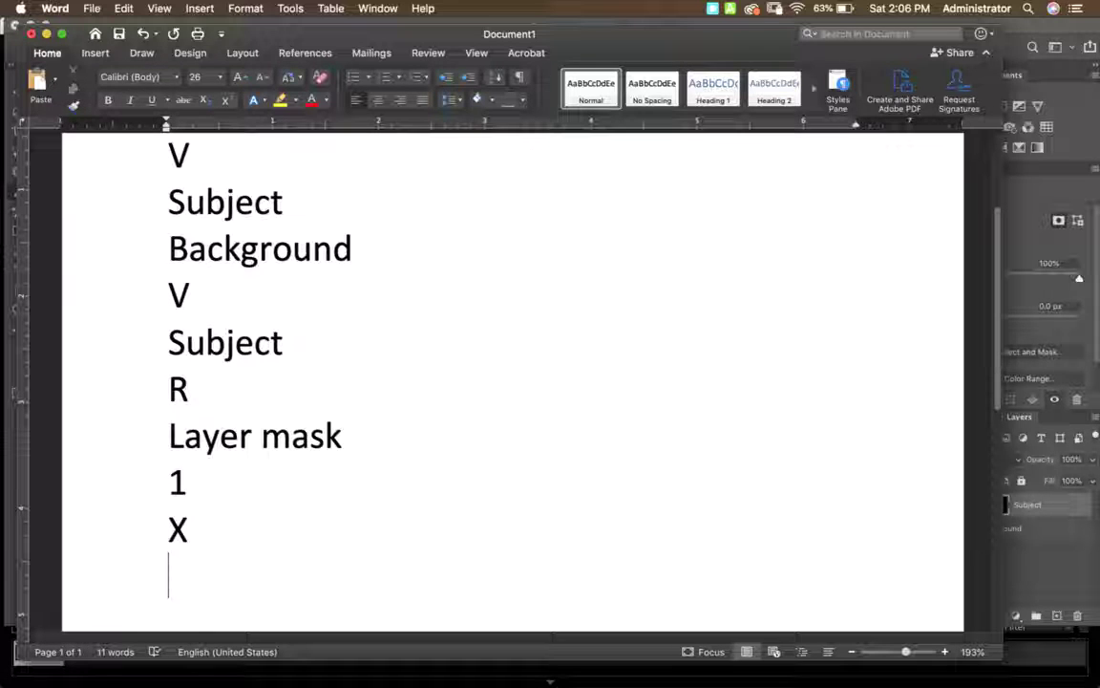
pyautogui.write('Hide')
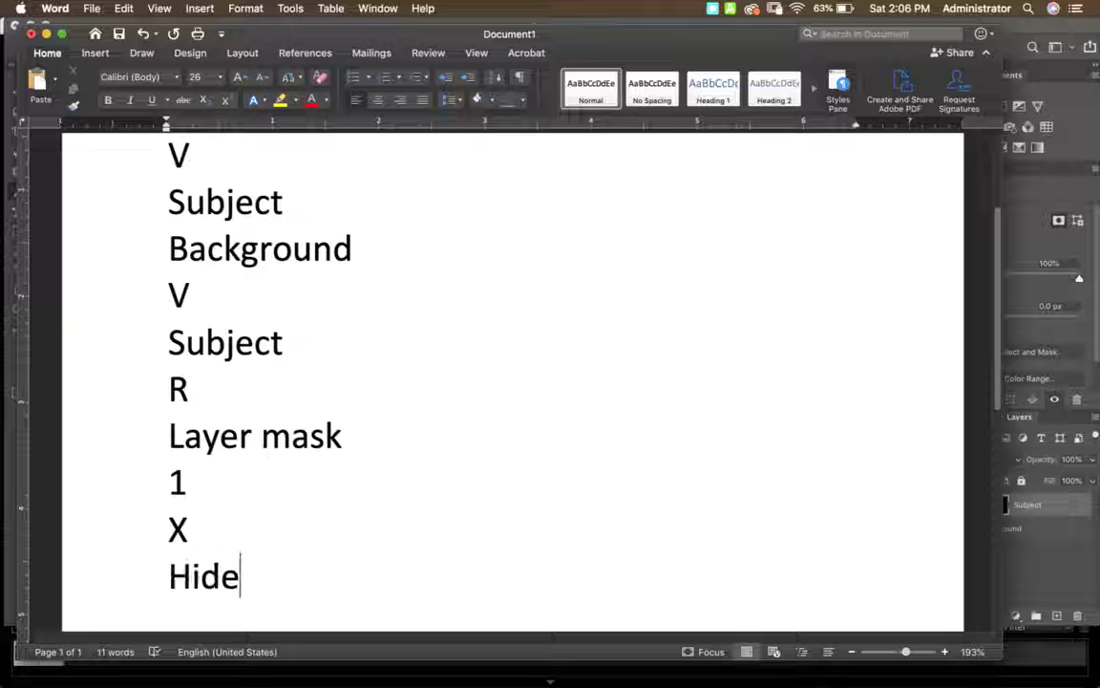
pyautogui.write('s')
pyautogui.press('Return')
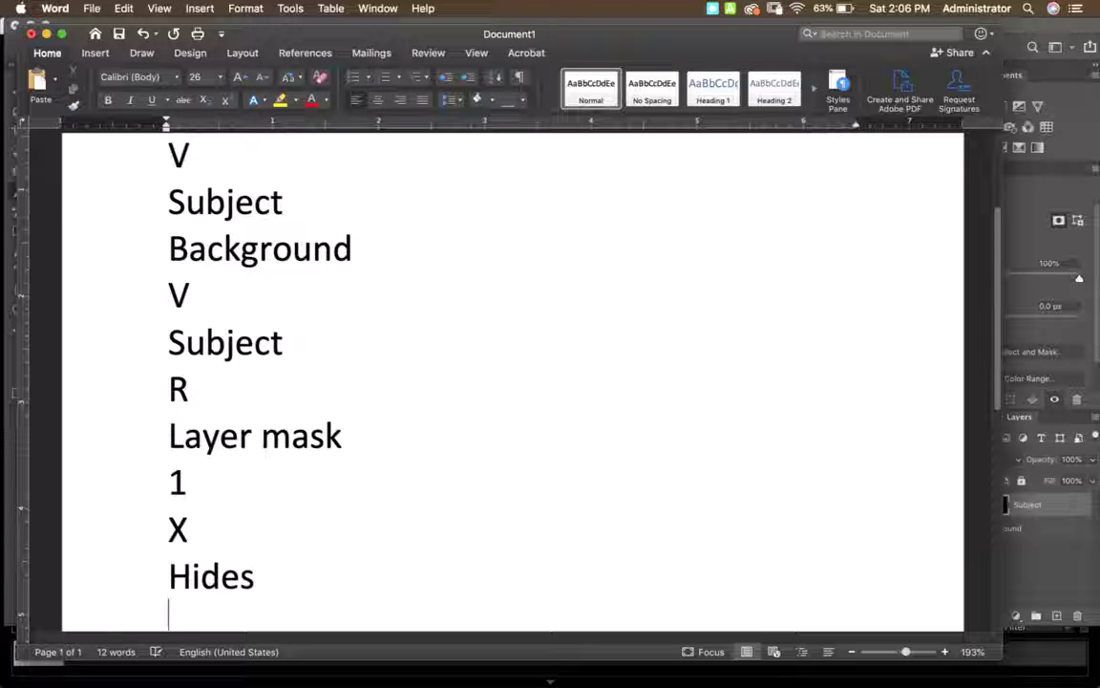
pyautogui.write('Shows')
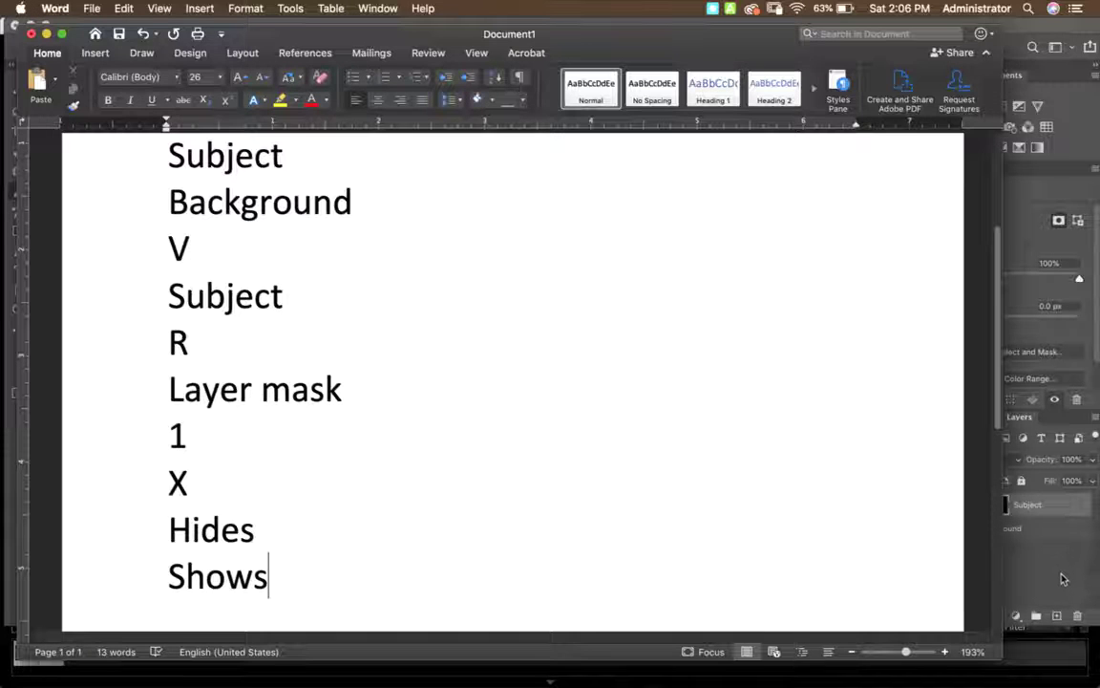
pyautogui.click(1063, 579)
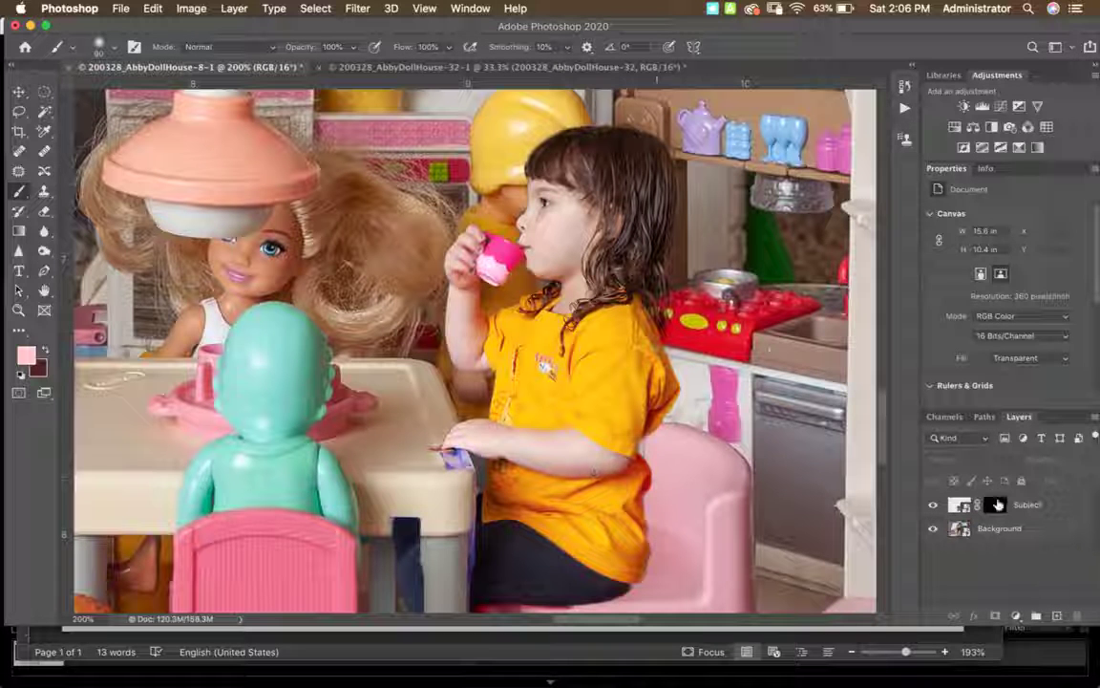
# At 300% zoom, paint the mask black and white to clean edges along the hand and table leg
pyautogui.click(996, 504)
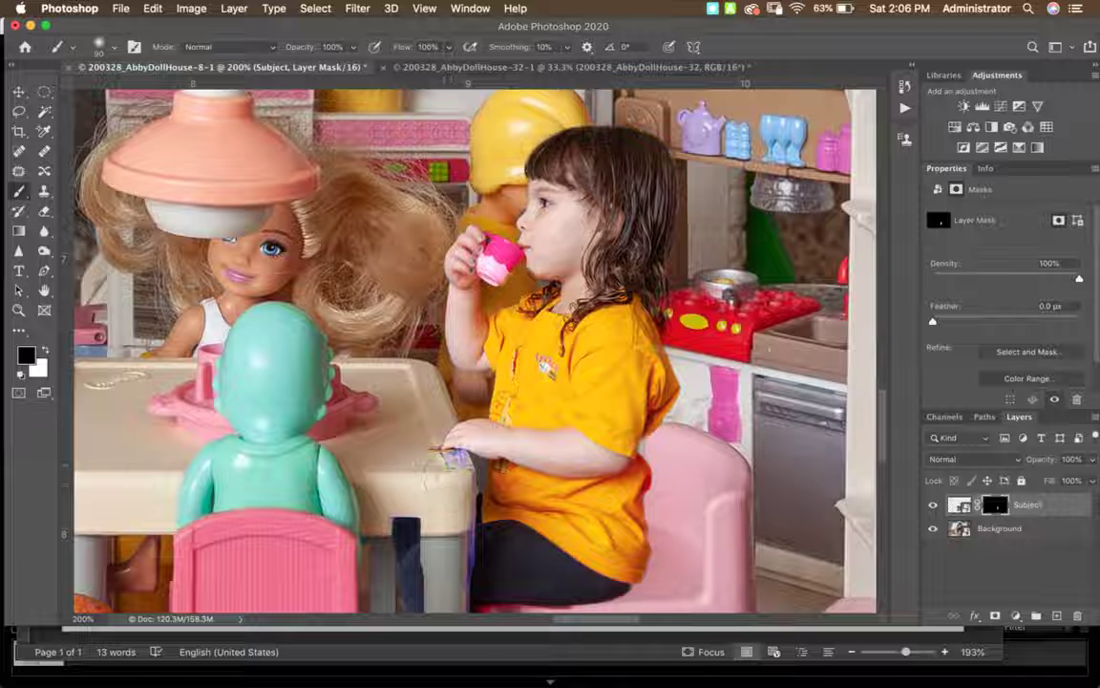
pyautogui.press('super+equal')
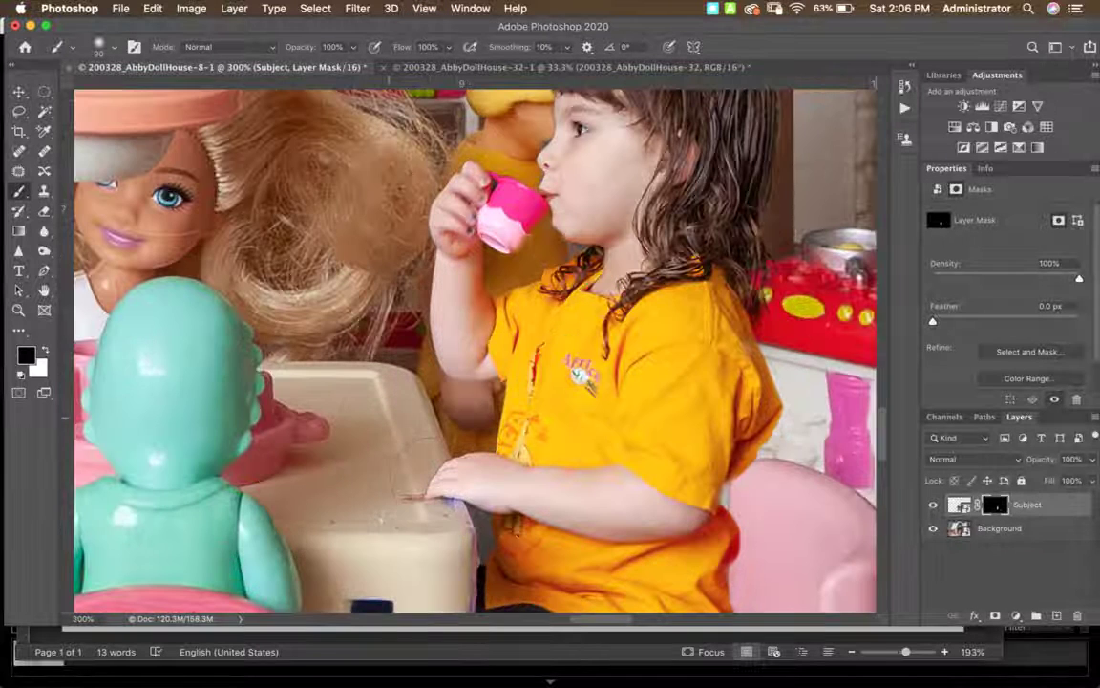
pyautogui.press('[')
pyautogui.press('[')
pyautogui.press('[')
pyautogui.press('[')
pyautogui.press('[')
pyautogui.press('[')
pyautogui.press('[')
pyautogui.press('[')
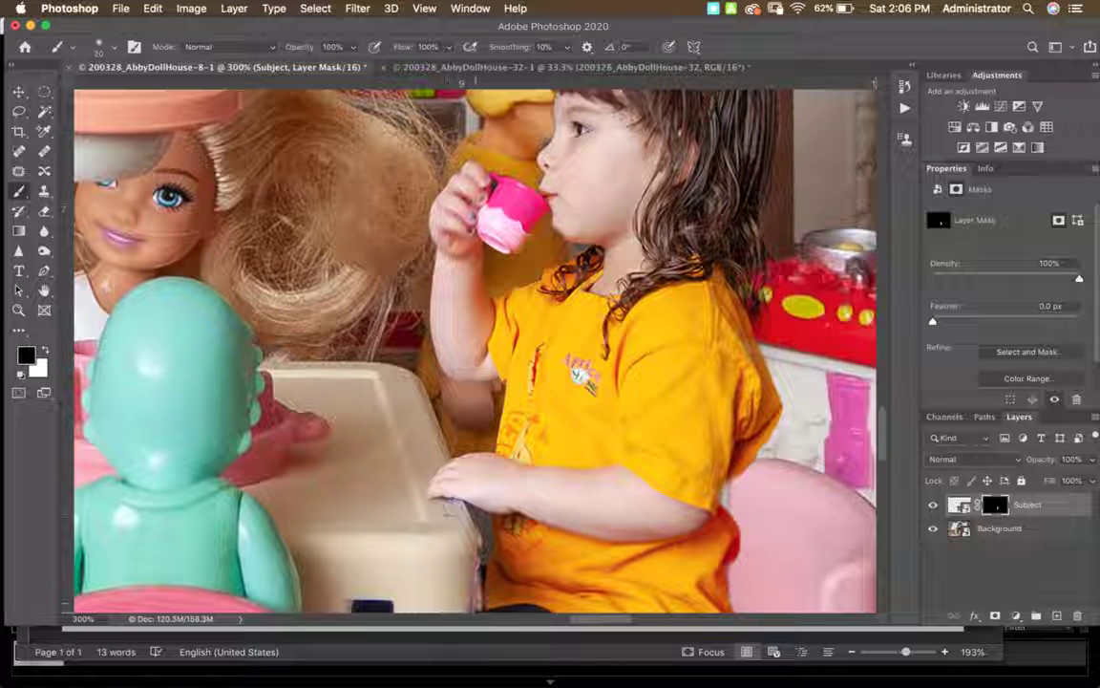
pyautogui.moveTo(468, 573)
pyautogui.mouseDown()
pyautogui.moveTo(526, 535)
pyautogui.moveTo(524, 314)
pyautogui.moveTo(516, 336)
pyautogui.moveTo(473, 286)
pyautogui.mouseUp()
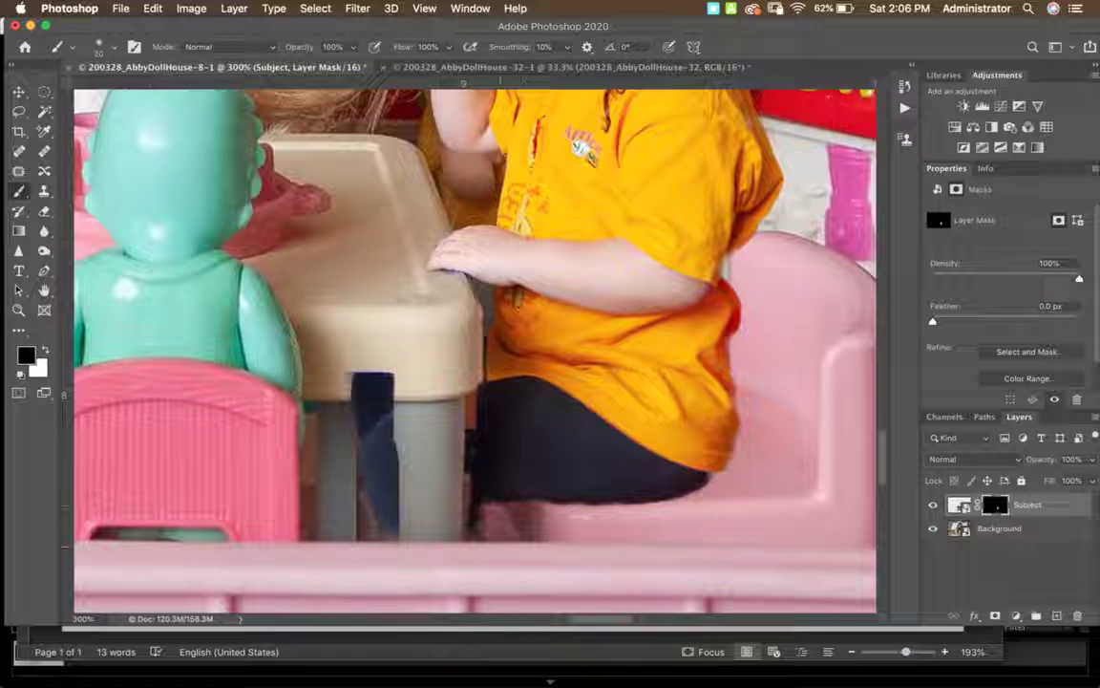
pyautogui.press('x')
pyautogui.moveTo(468, 453)
pyautogui.mouseDown()
pyautogui.moveTo(468, 487)
pyautogui.moveTo(467, 420)
pyautogui.moveTo(468, 534)
pyautogui.mouseUp()
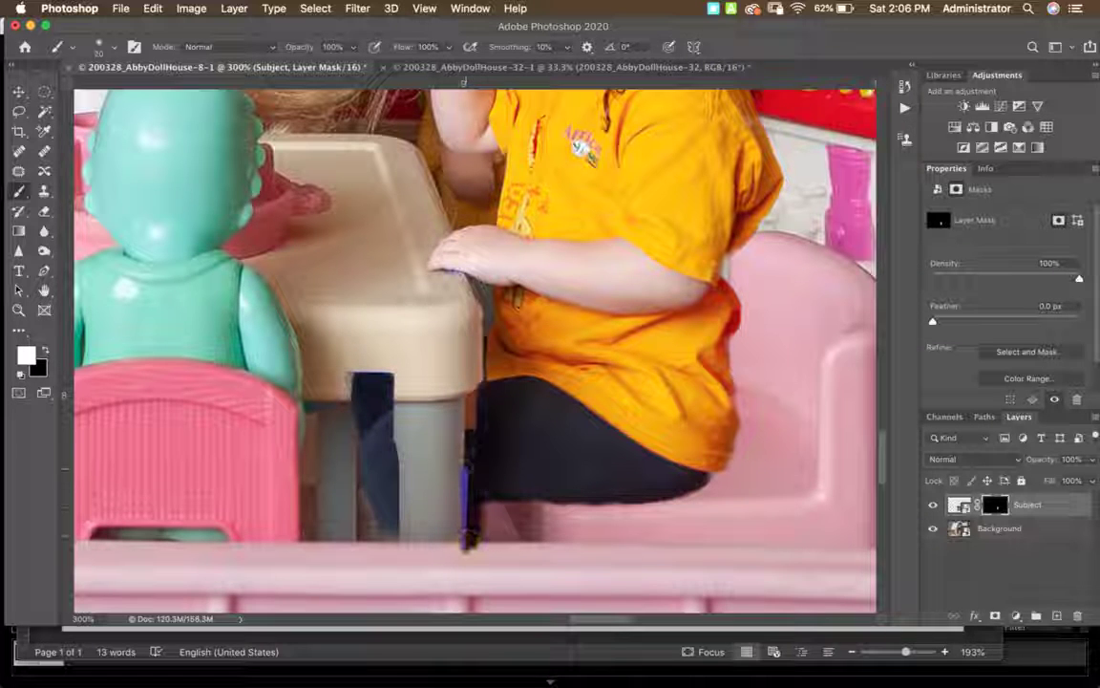
pyautogui.press('x')
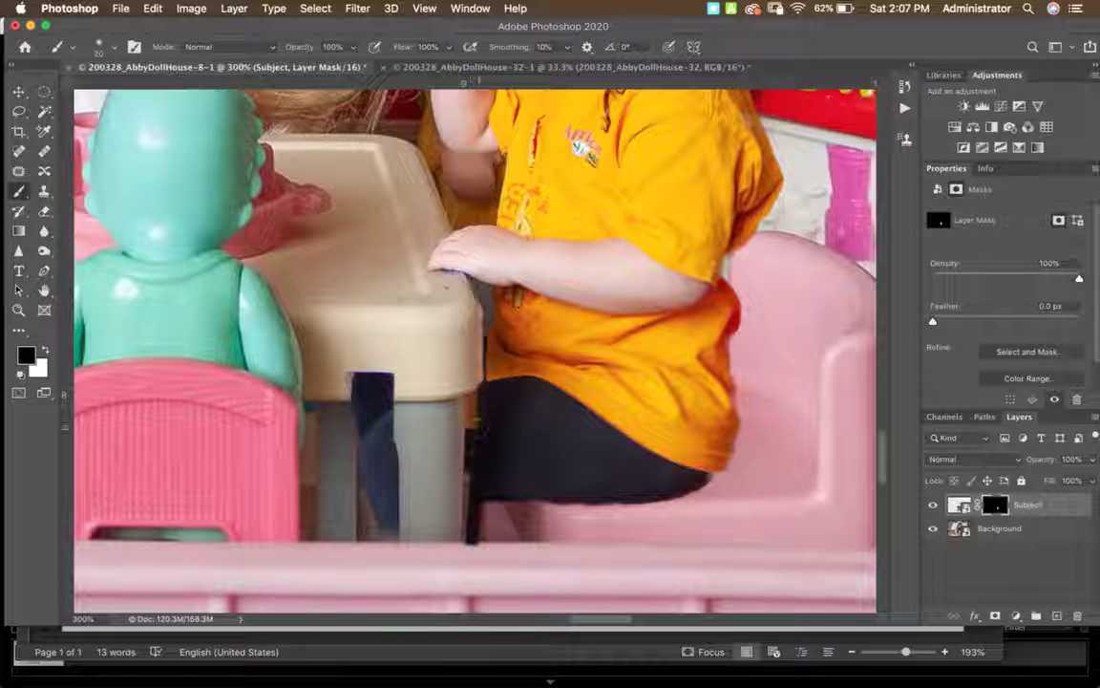
pyautogui.press('x')
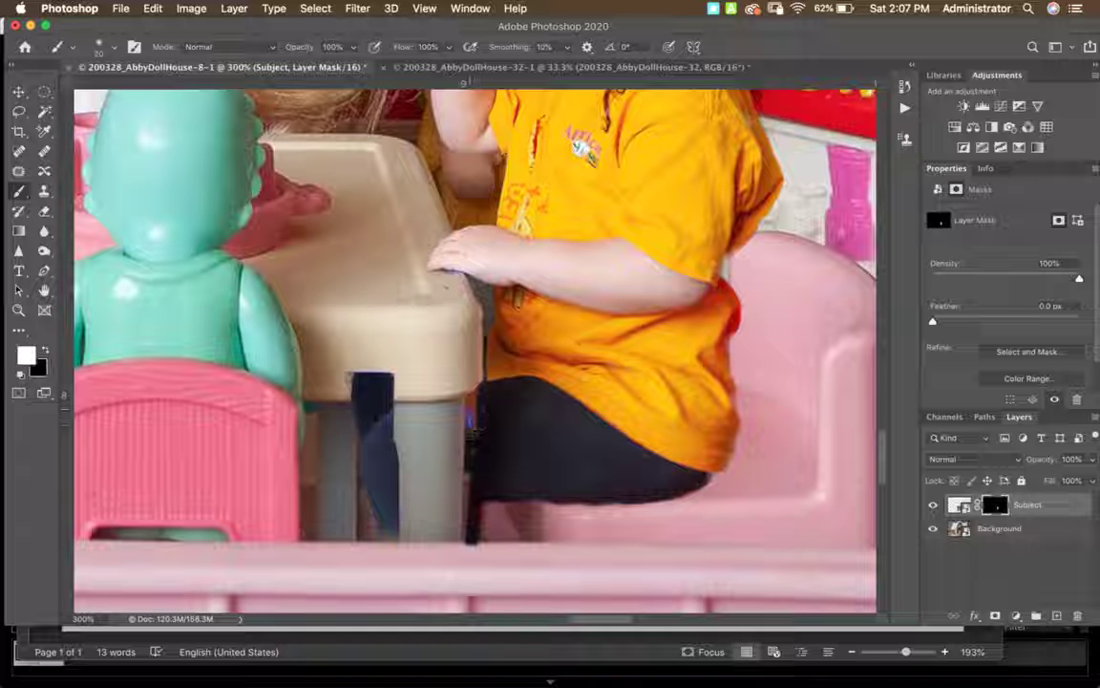
pyautogui.press('x')
pyautogui.click(472, 409)
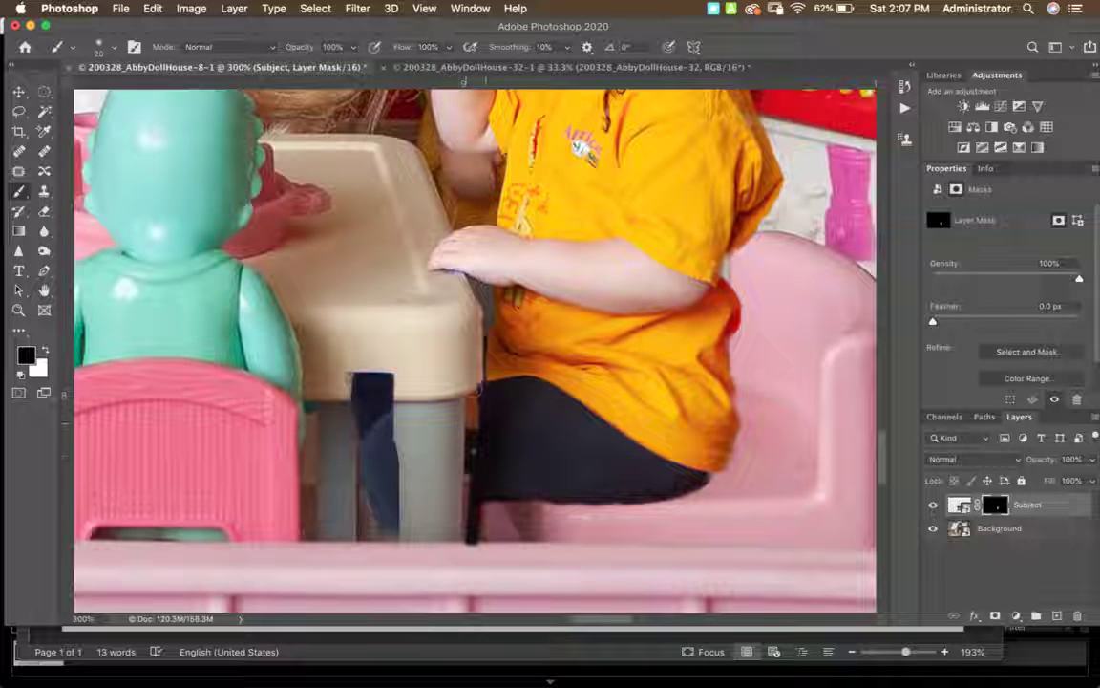
pyautogui.moveTo(537, 353); pyautogui.dragTo(655, 505)
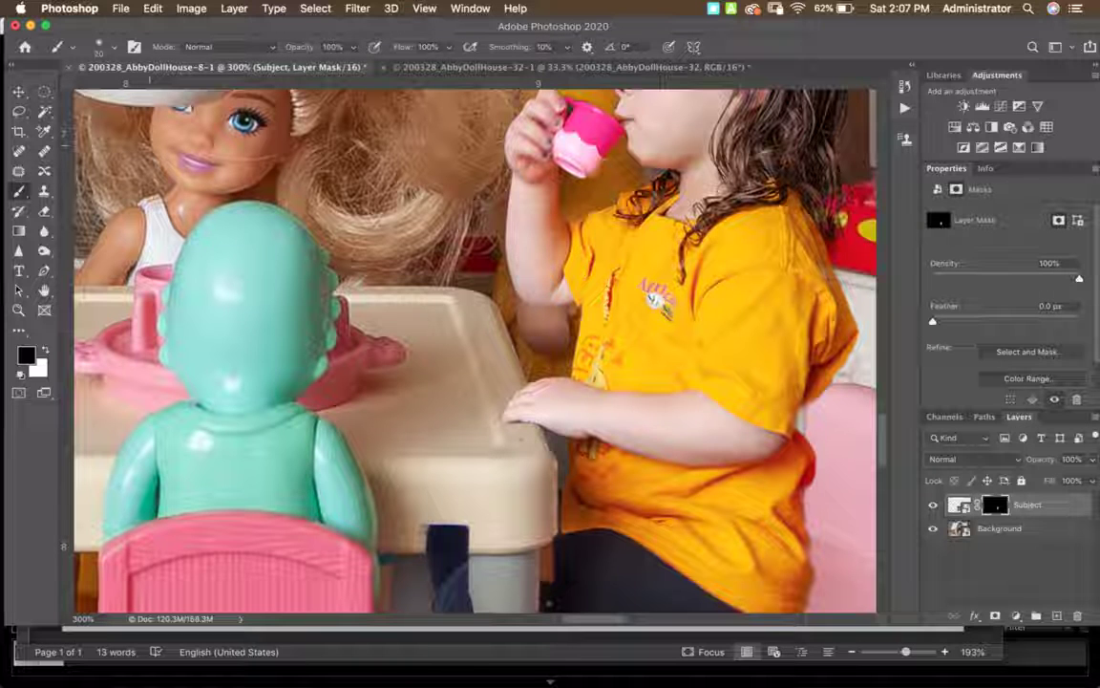
# Set the mask brush to 20 px with 0% hardness
pyautogui.click(103, 46)
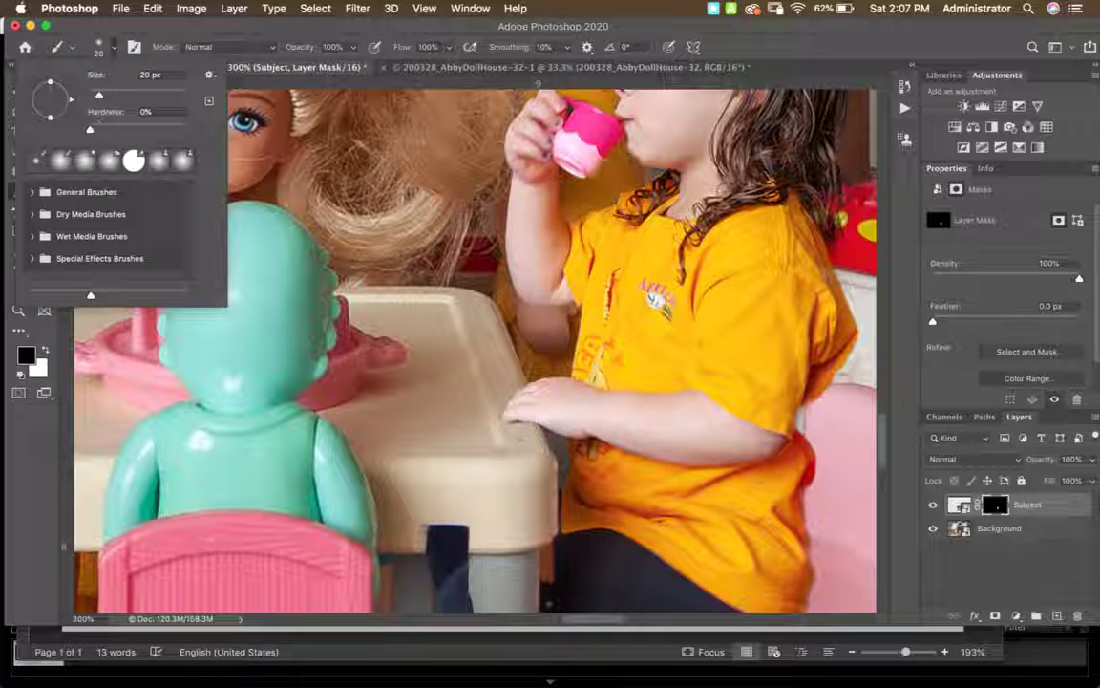
pyautogui.click(659, 480)
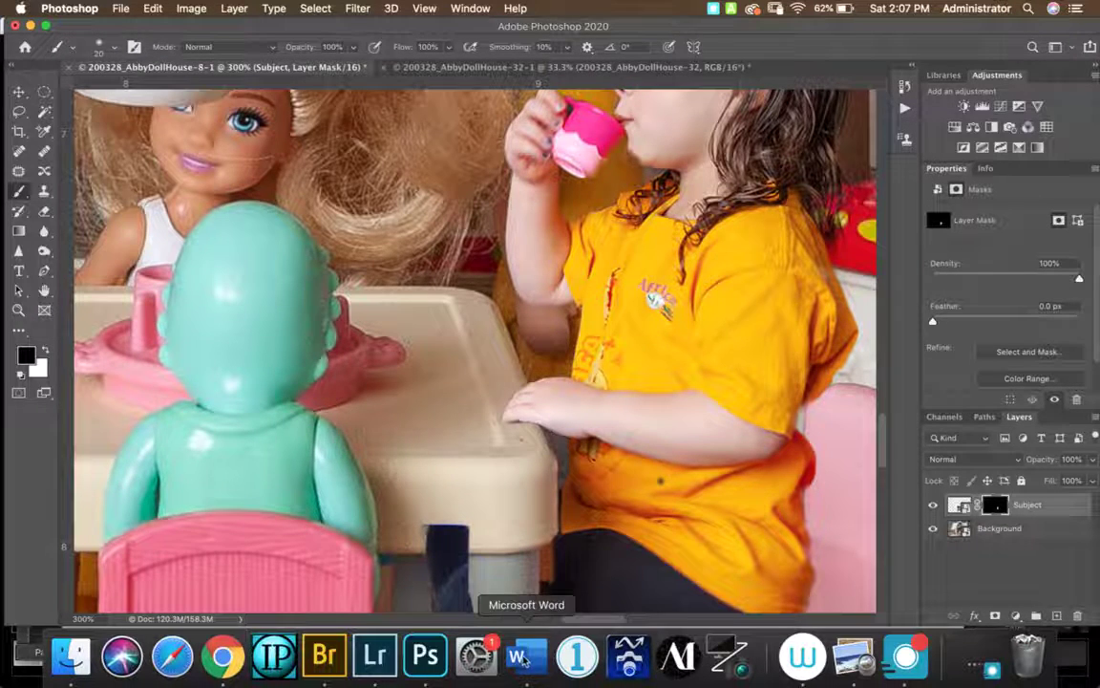
pyautogui.click(520, 657)
# Add a '0%' line below 'Shows' in the Word notes and return to Photoshop
pyautogui.press('Return')
pyautogui.write('0')
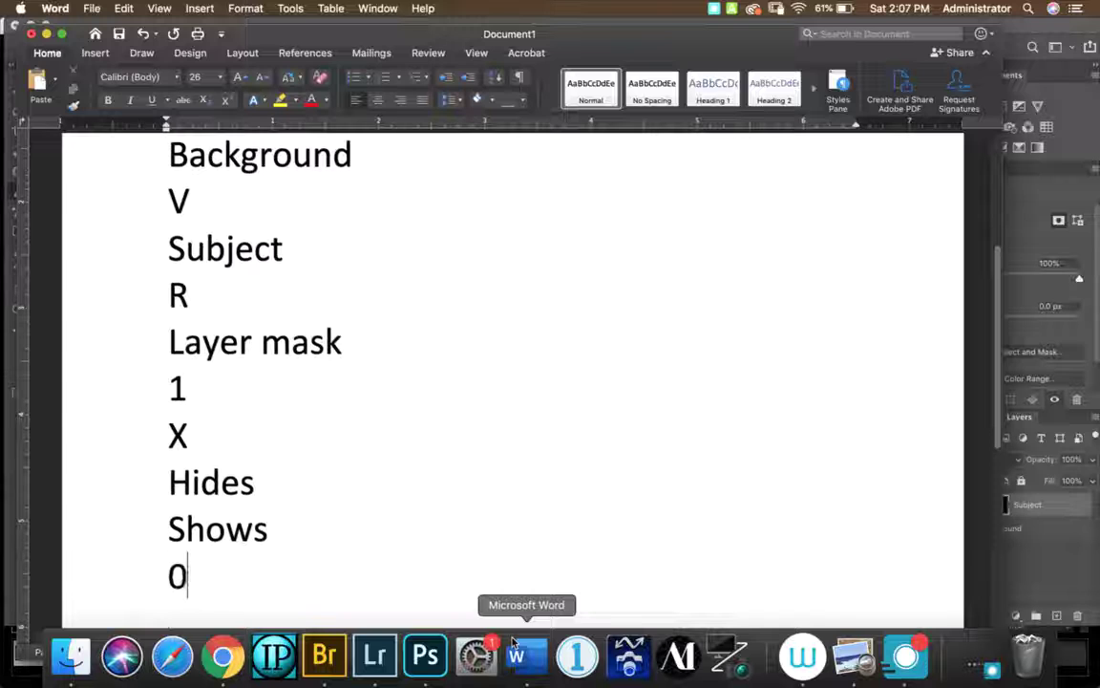
pyautogui.write('%')
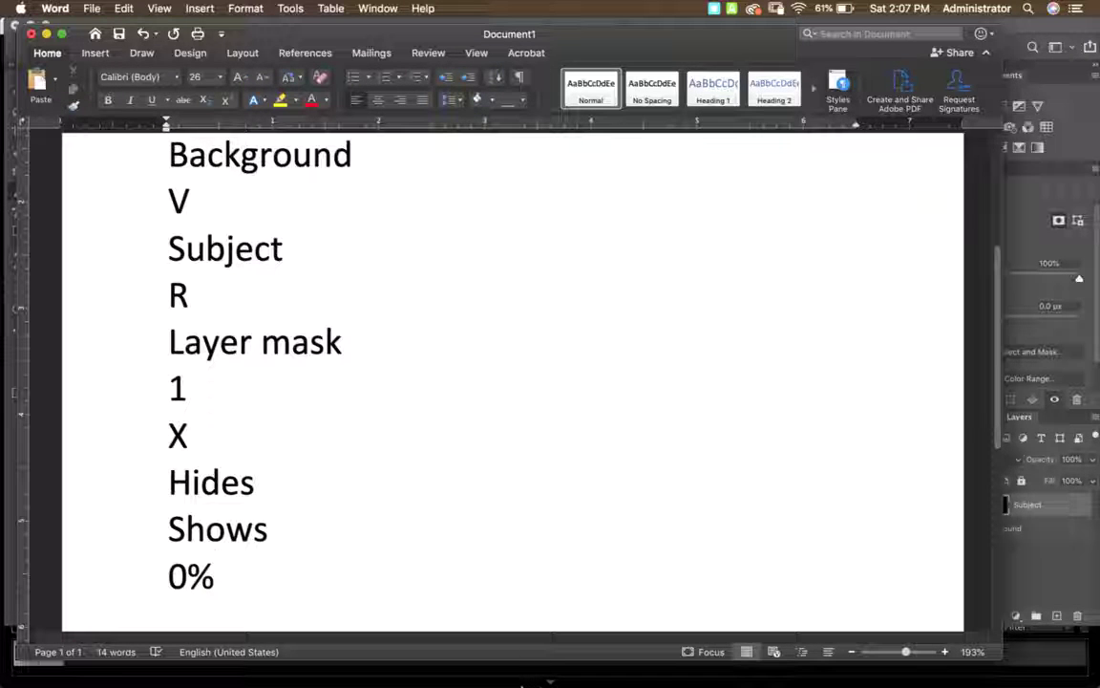
pyautogui.press('super+Tab')
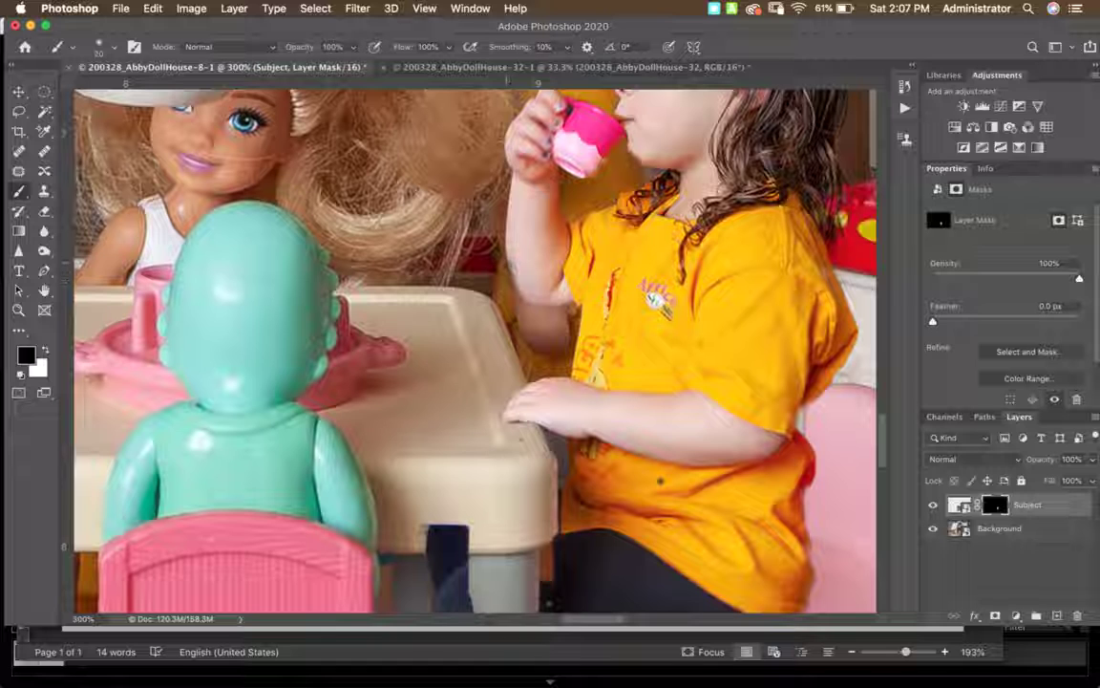
# Touch up the mask on the girl's cheek in black, then shrink the brush to size 9
pyautogui.press('super+z')
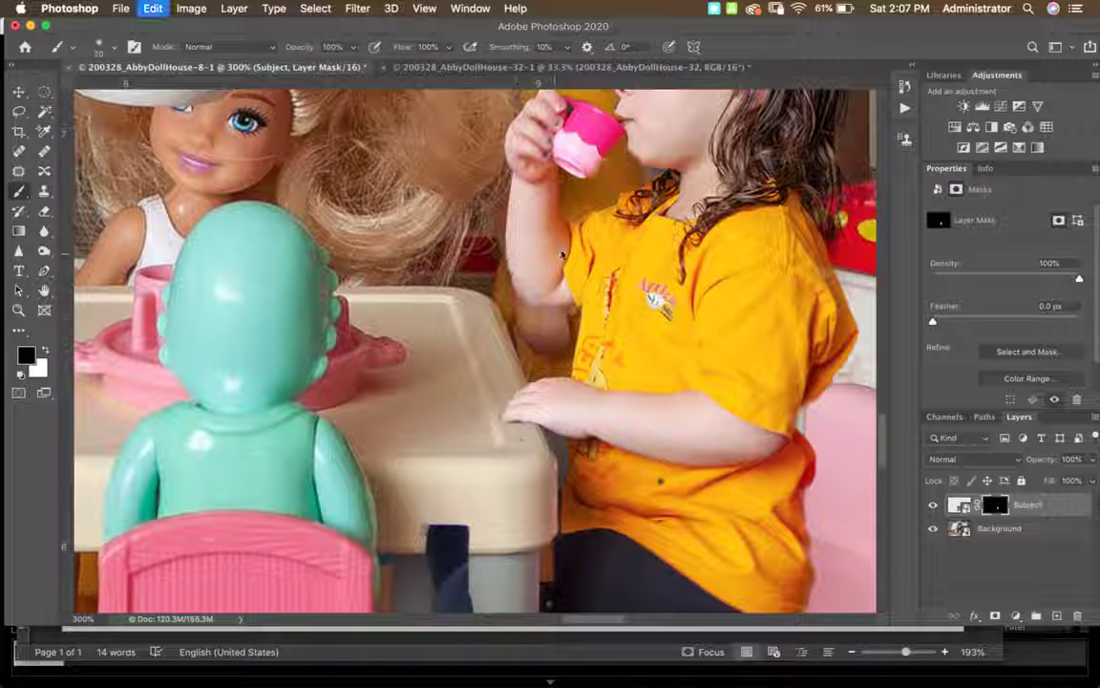
pyautogui.scroll(3, 474, 349)
pyautogui.hscroll(3, 475, 349)
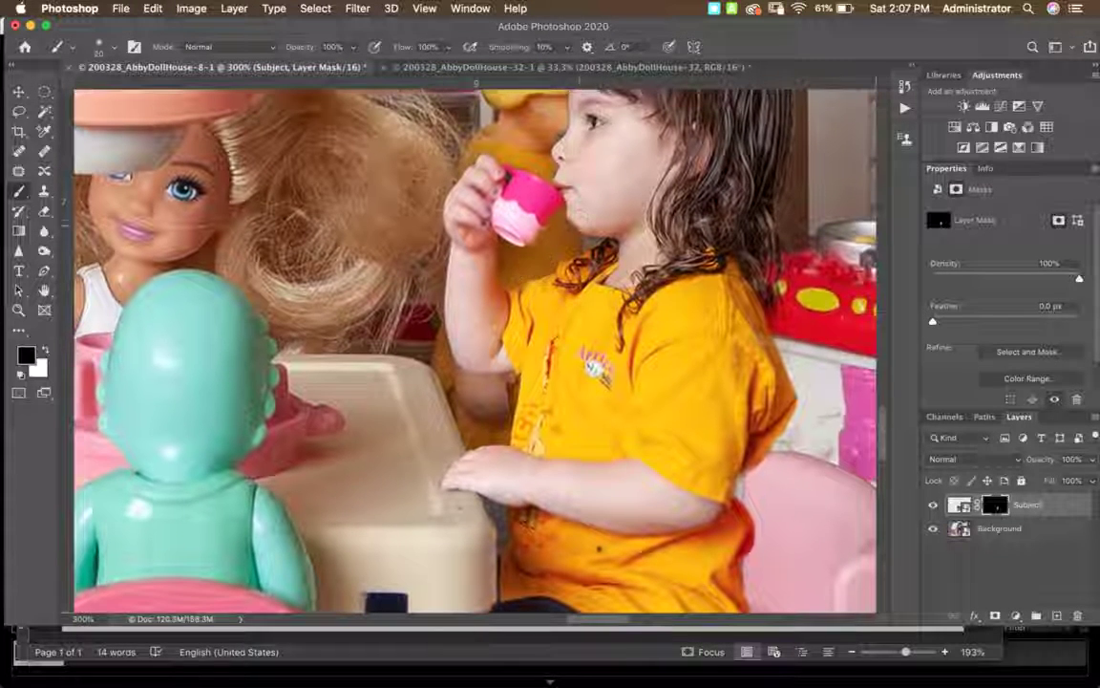
pyautogui.press('x')
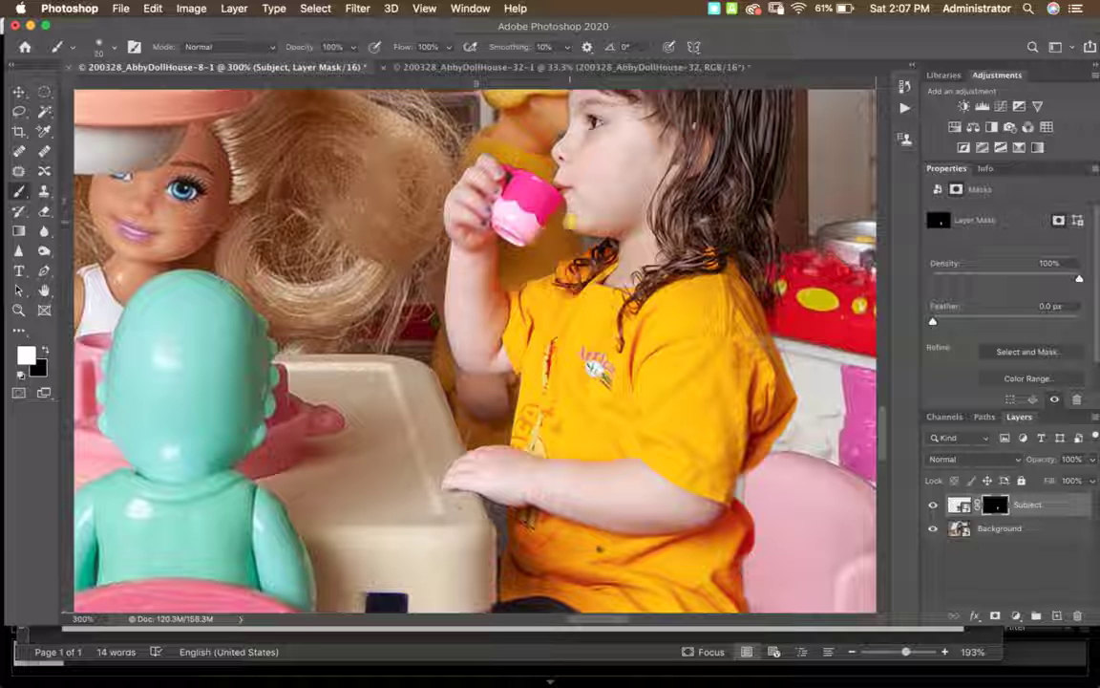
pyautogui.press('x')
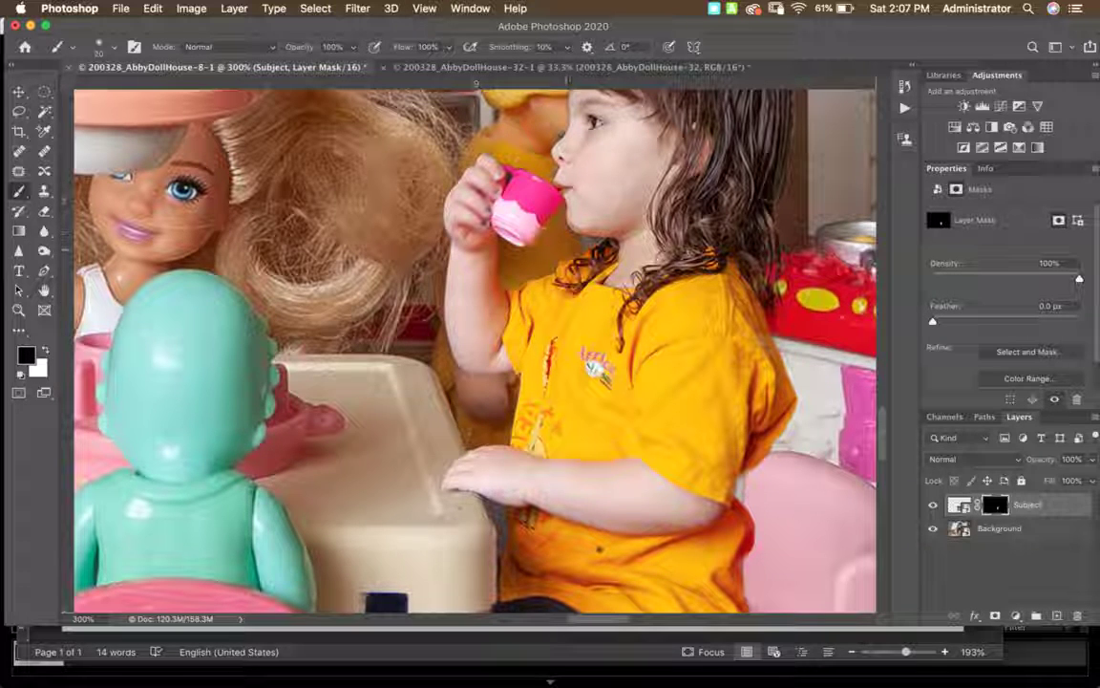
pyautogui.moveTo(619, 139); pyautogui.dragTo(630, 158)
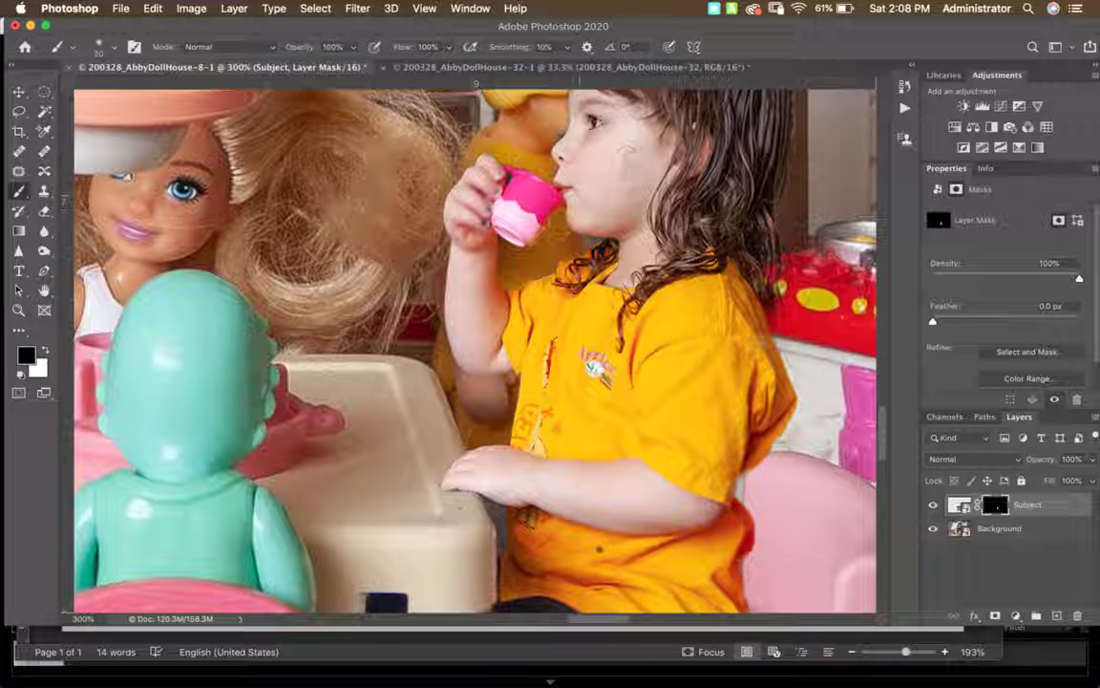
pyautogui.press('[')
pyautogui.press('[')
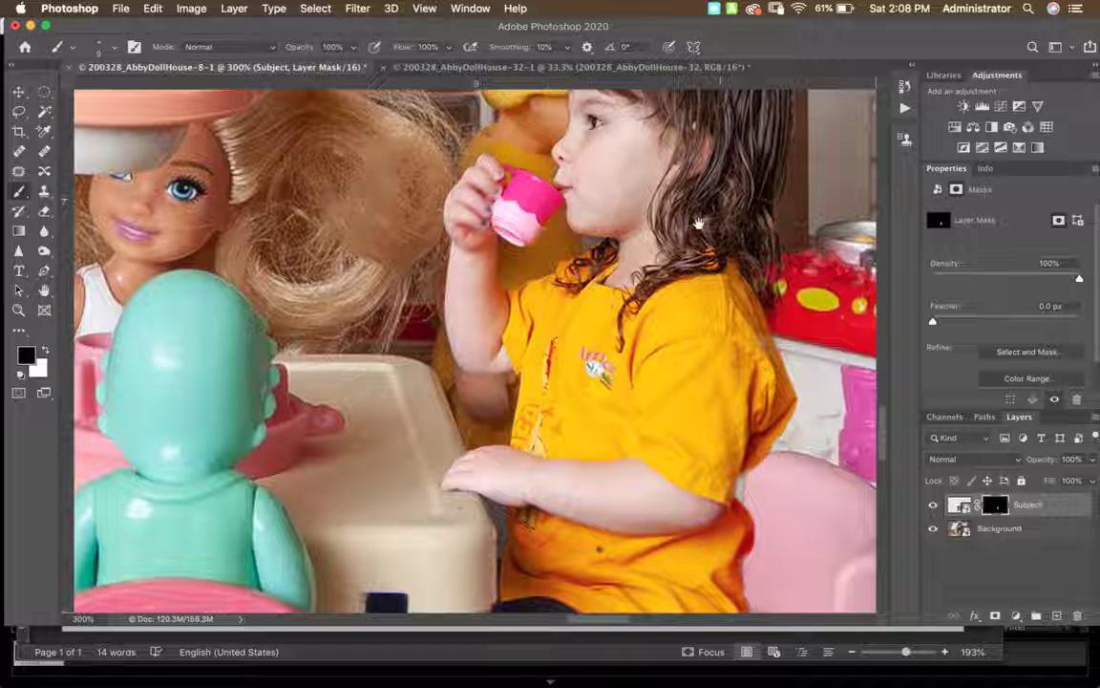
pyautogui.scroll(5, 621, 311)
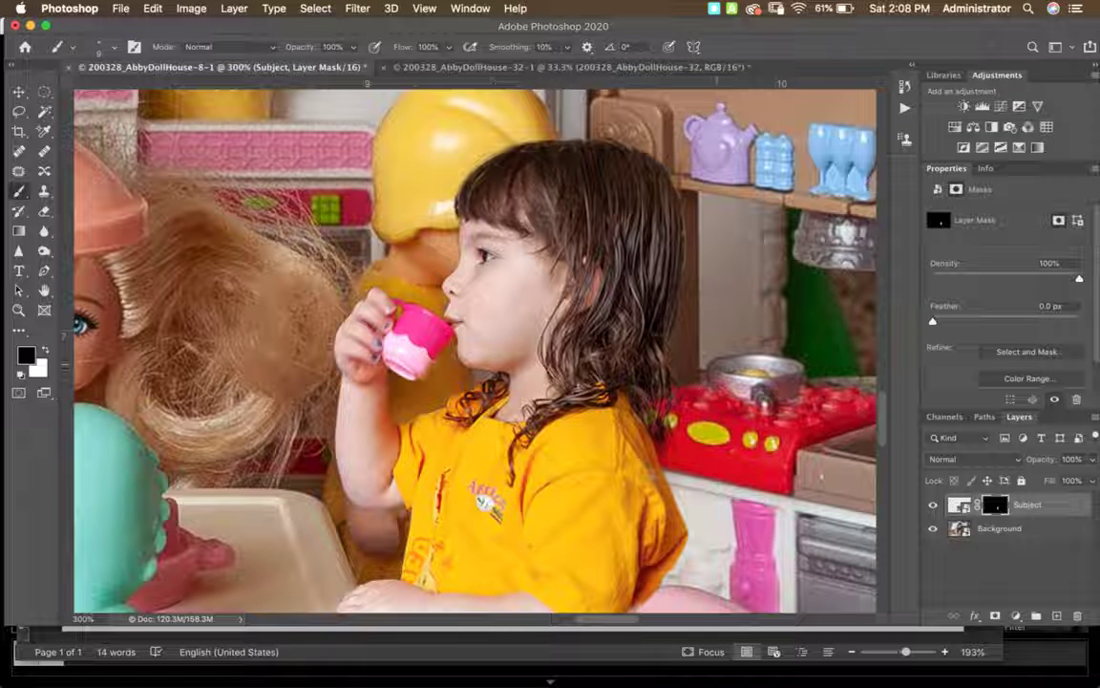
# Try revealing the hair strand over the right shoulder in white, then undo it
pyautogui.press('x')
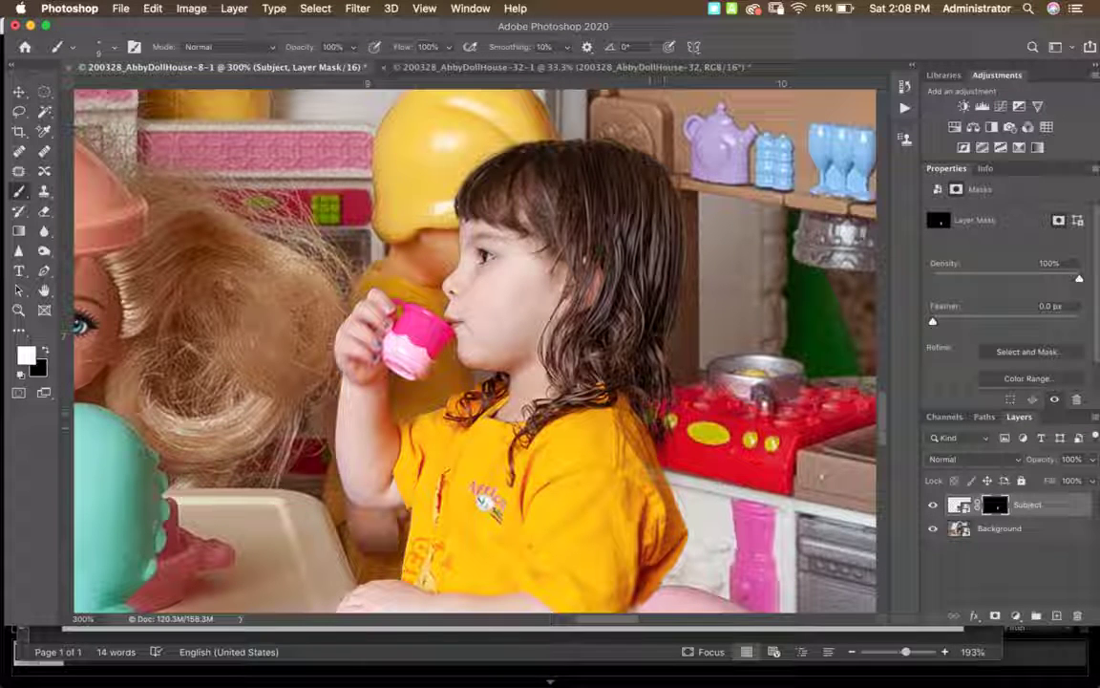
pyautogui.moveTo(662, 429); pyautogui.dragTo(684, 515)
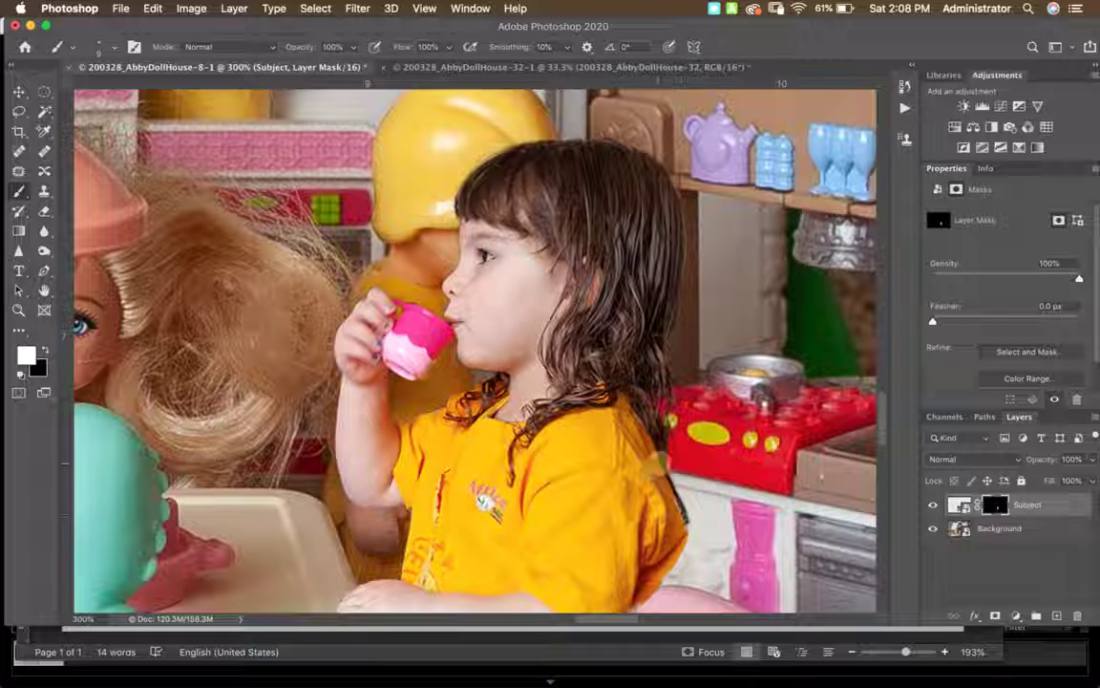
pyautogui.press('x')
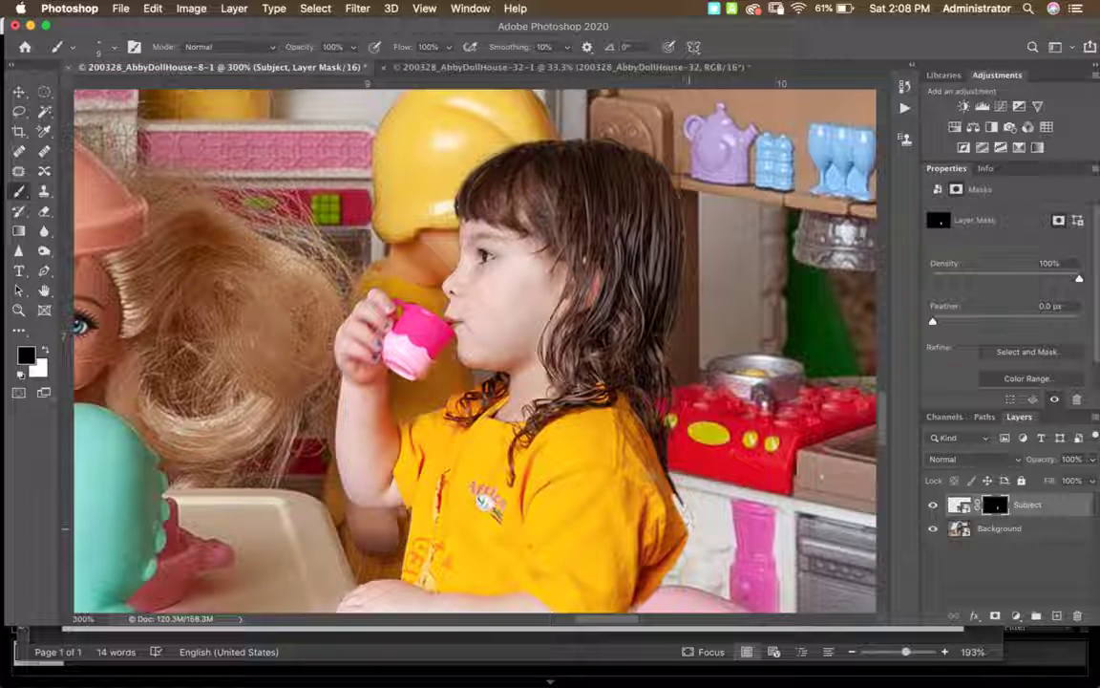
pyautogui.press('super+z')
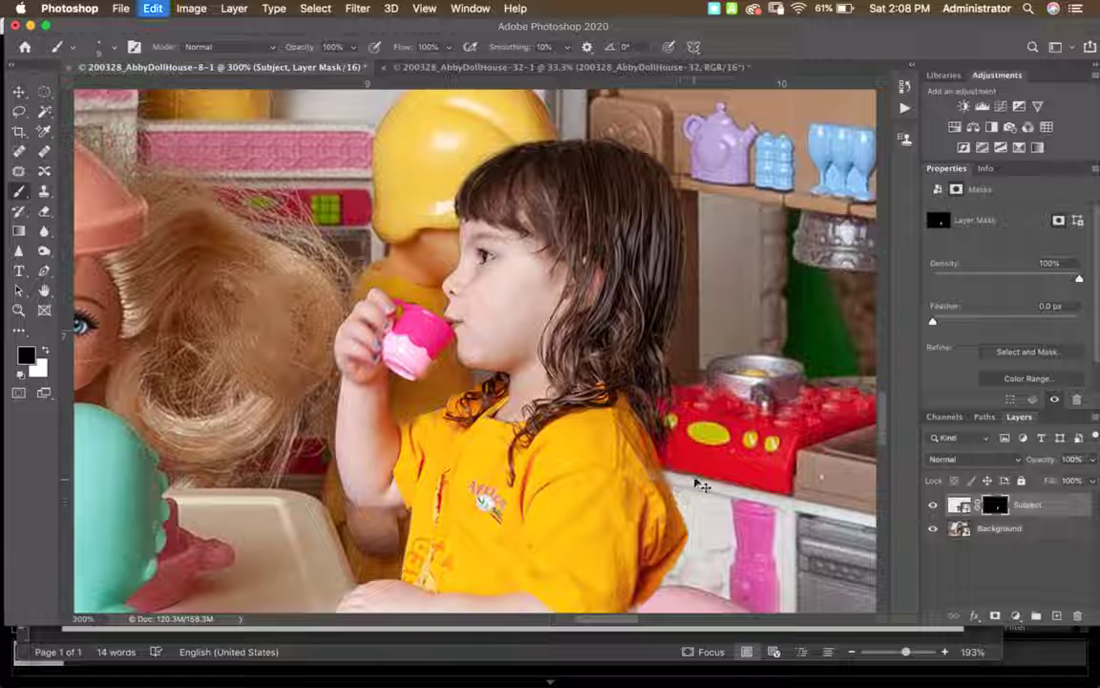
pyautogui.press('x')
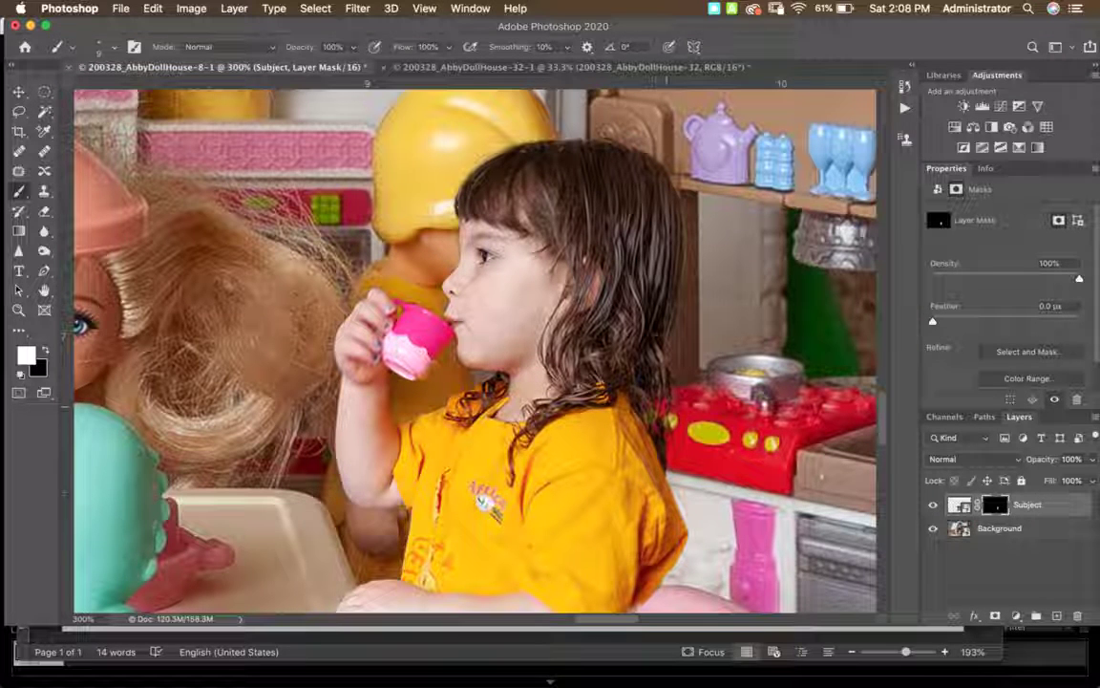
pyautogui.press('super+z')
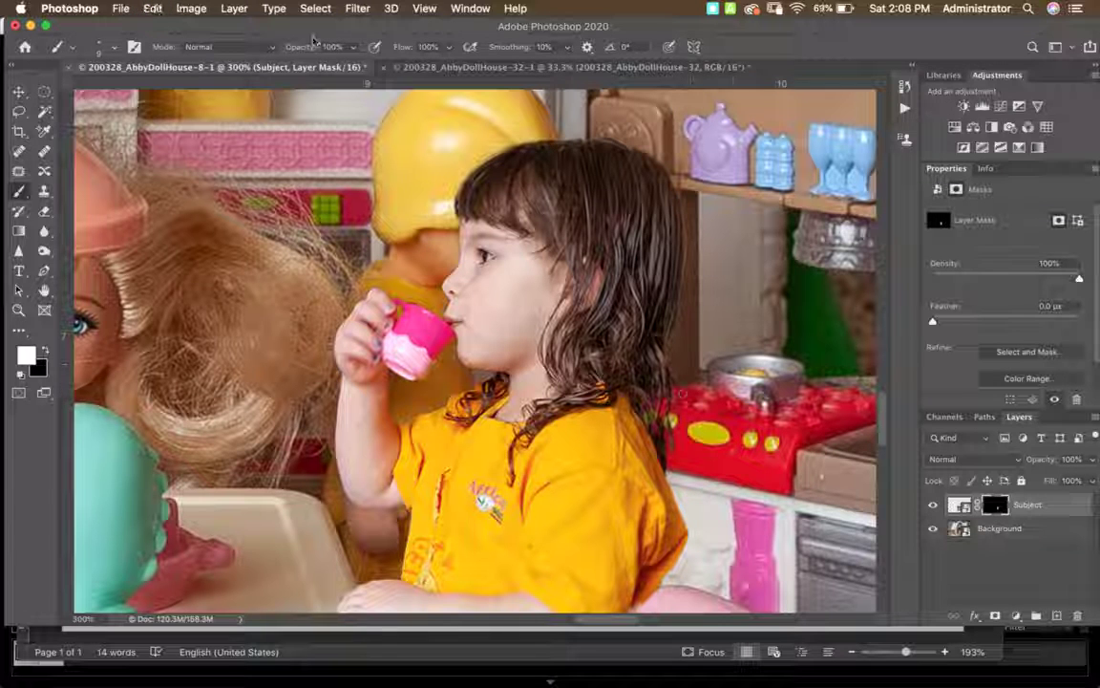
# Lower the brush opacity to 33%, then set it back to 100%
pyautogui.click(352, 47)
pyautogui.moveTo(313, 76); pyautogui.dragTo(306, 67)
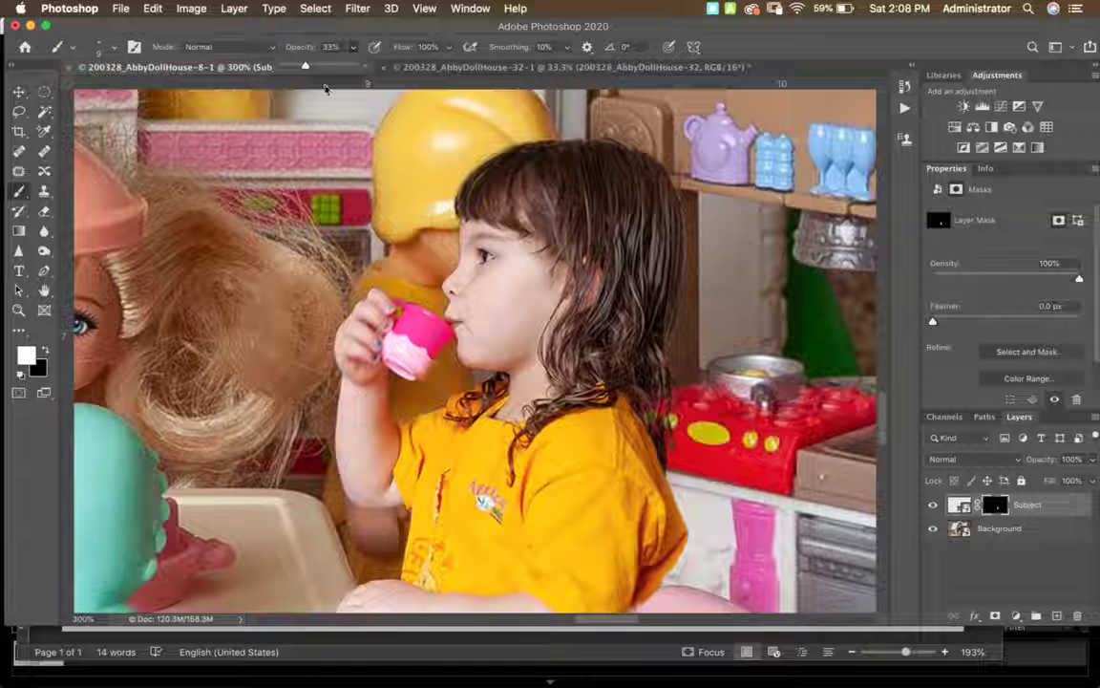
pyautogui.moveTo(305, 67); pyautogui.dragTo(352, 67)
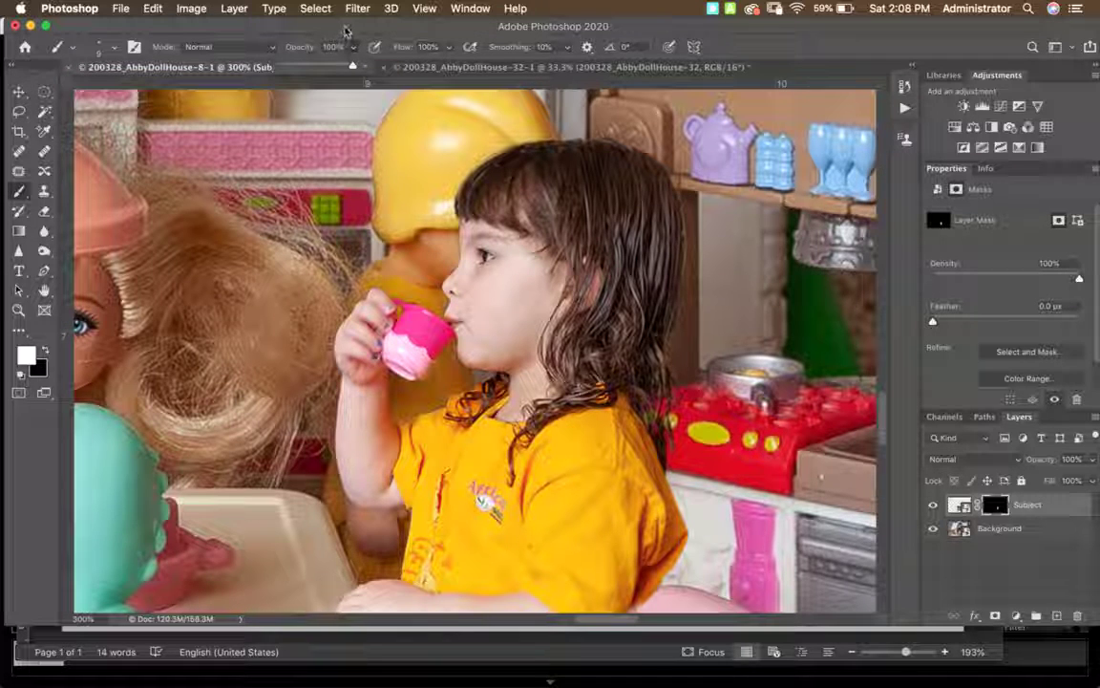
# Open Select > Select and Mask, set the Refine brush to subtract, and click OK
pyautogui.click(315, 8)
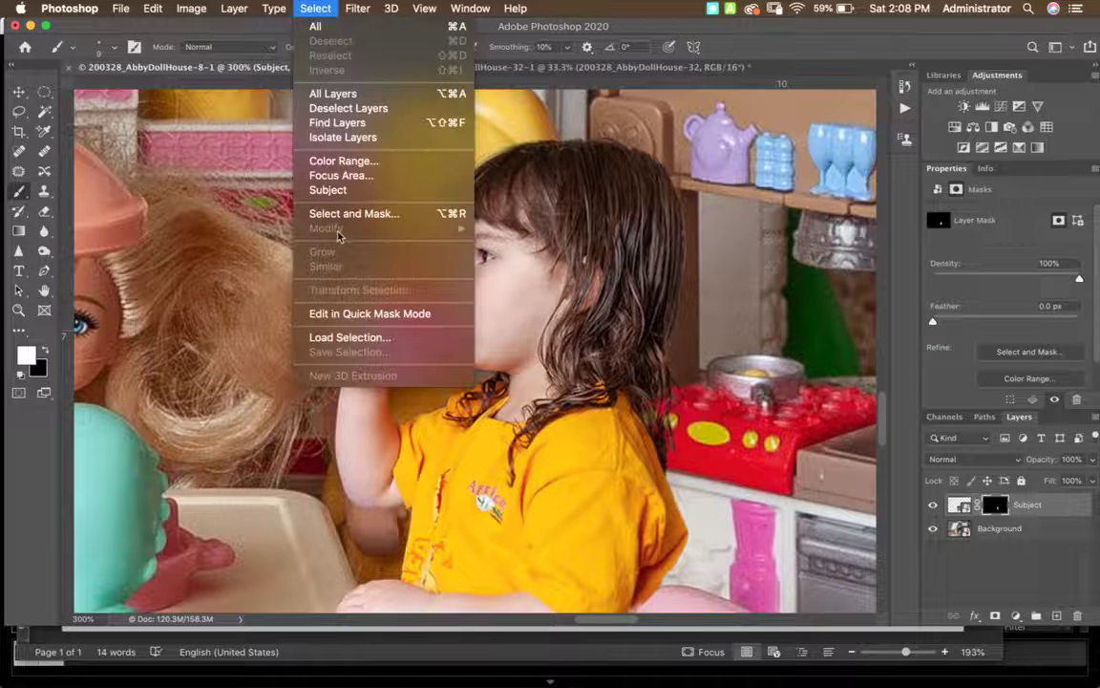
pyautogui.click(353, 213)
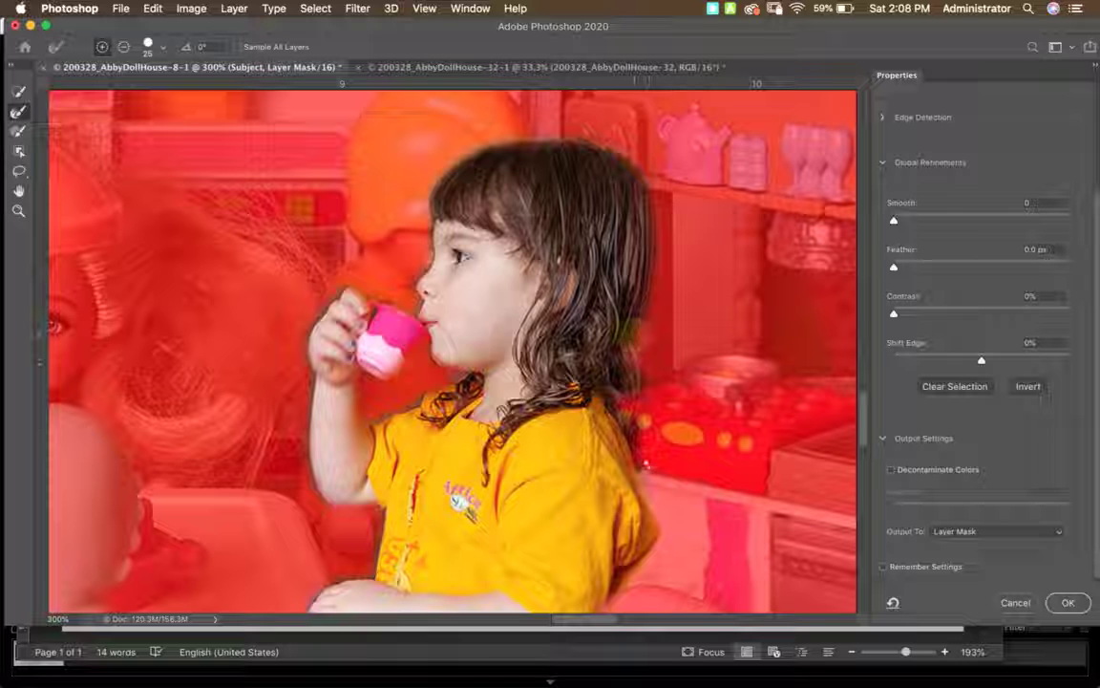
pyautogui.press('alt')
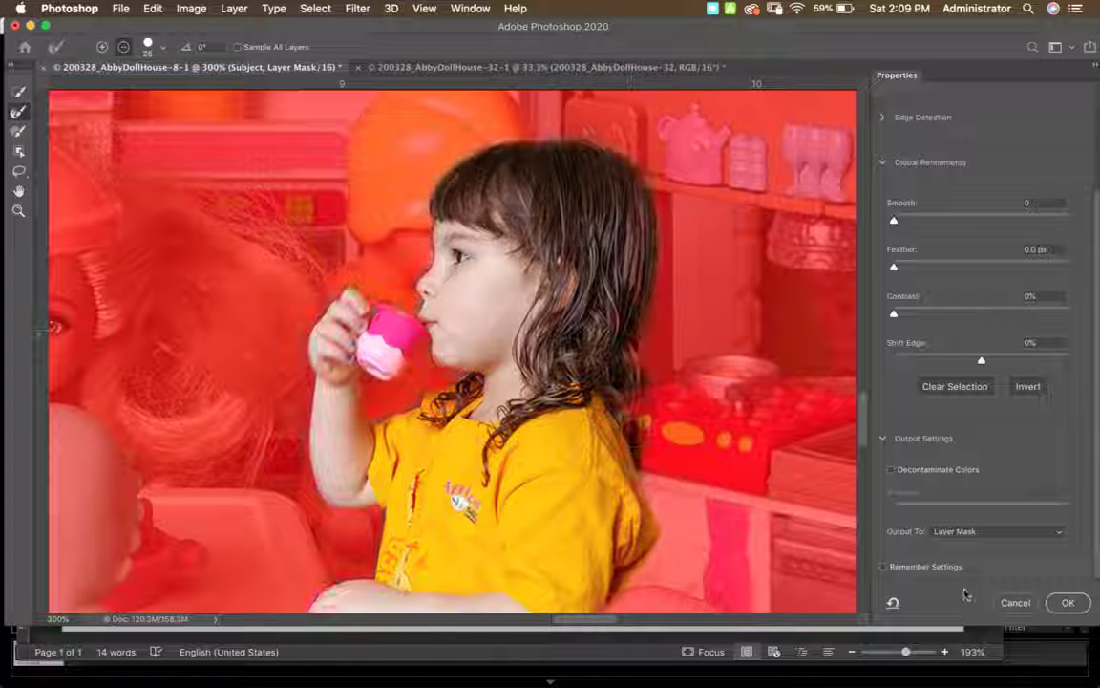
pyautogui.click(1066, 604)
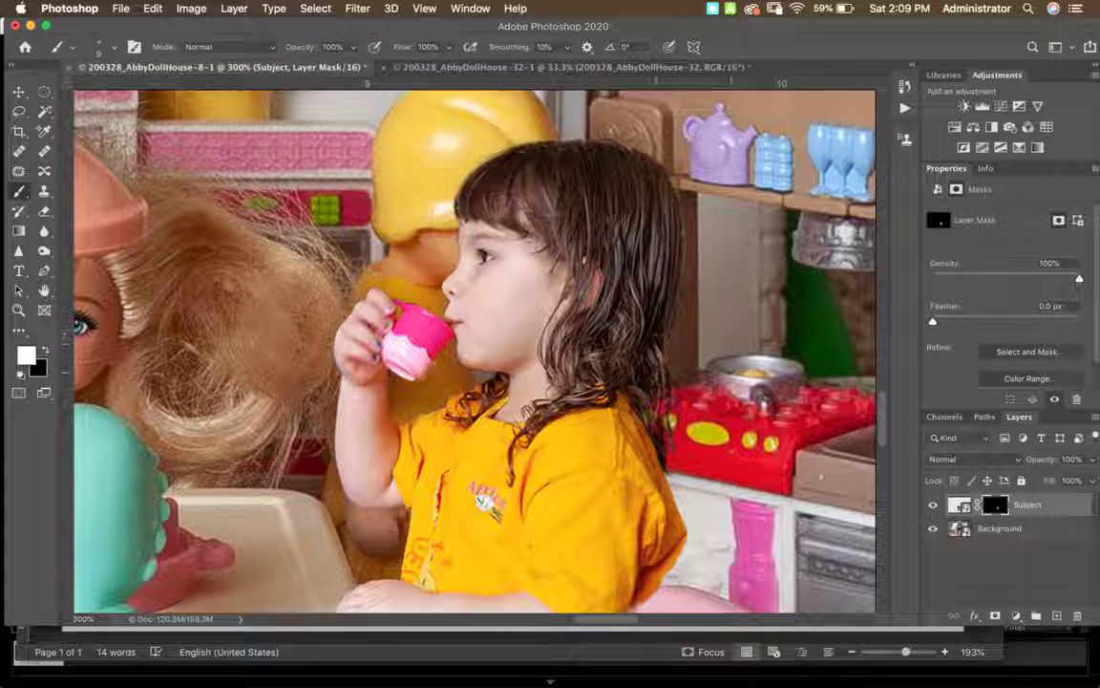
# Trial-move the girl layer upward, undo it, and return to the mask brush painting white
pyautogui.press('v')
pyautogui.moveTo(673, 453); pyautogui.dragTo(673, 210)
pyautogui.press('super+z')
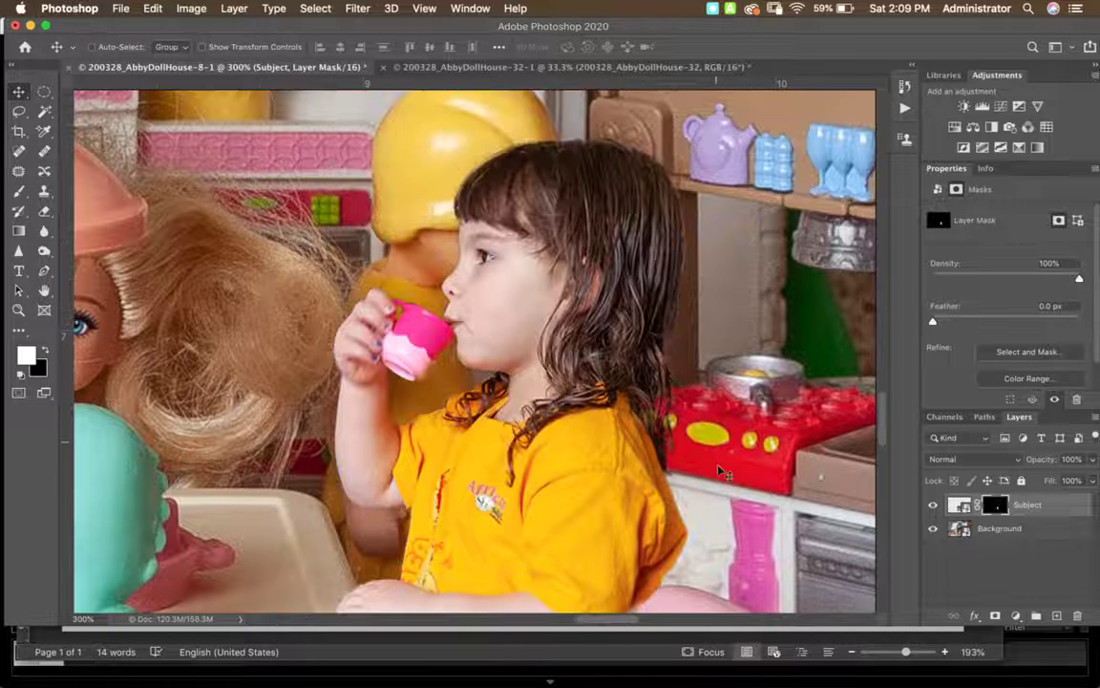
pyautogui.scroll(-10, 886, 442)
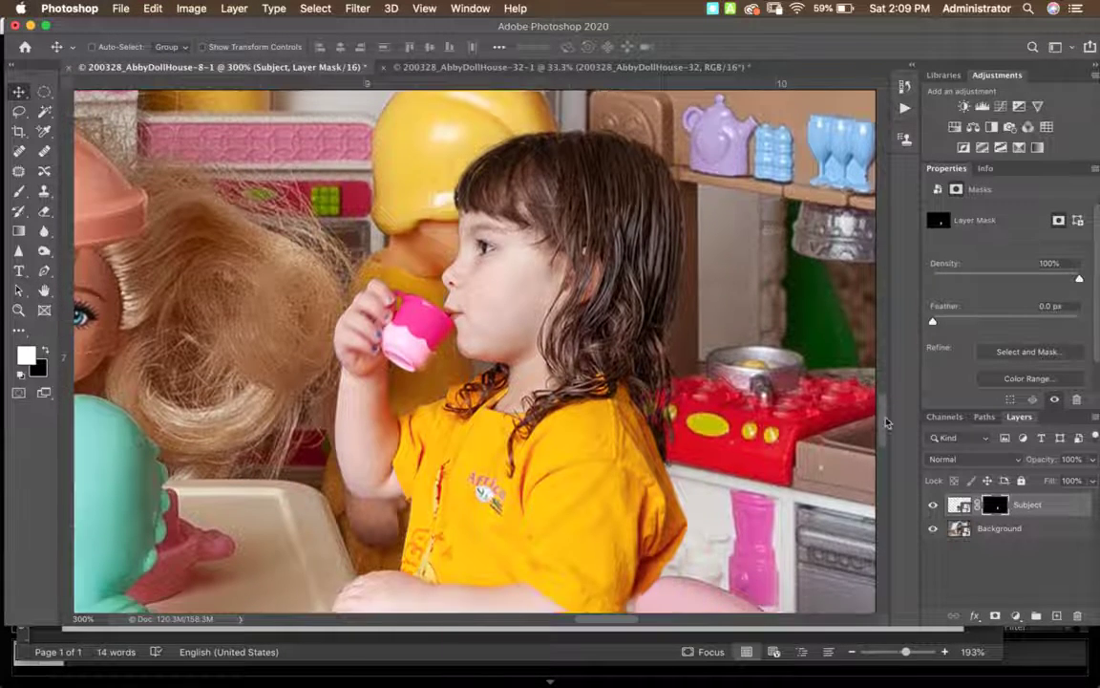
pyautogui.scroll(2, 886, 442)
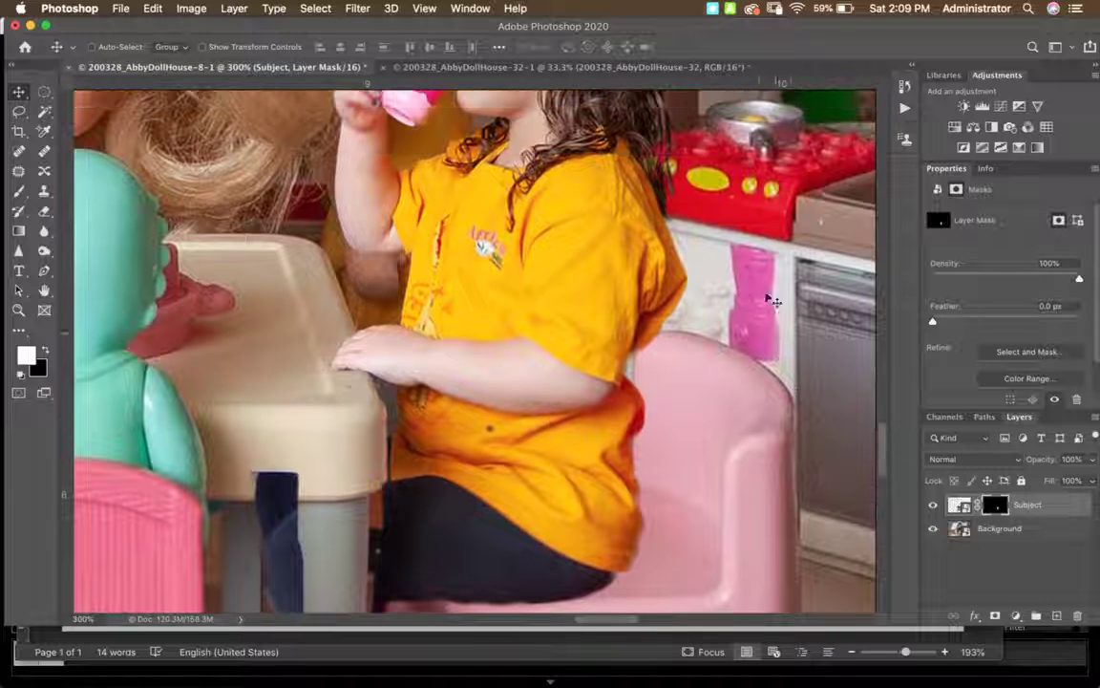
pyautogui.press('x')
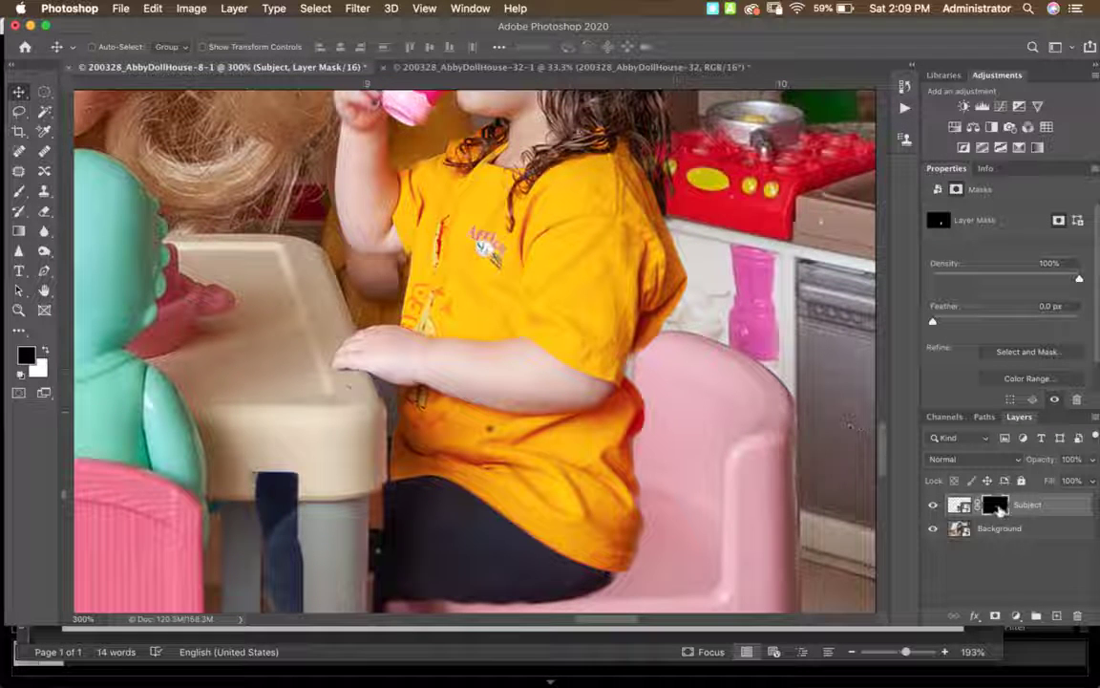
pyautogui.press('b')
pyautogui.press('x')
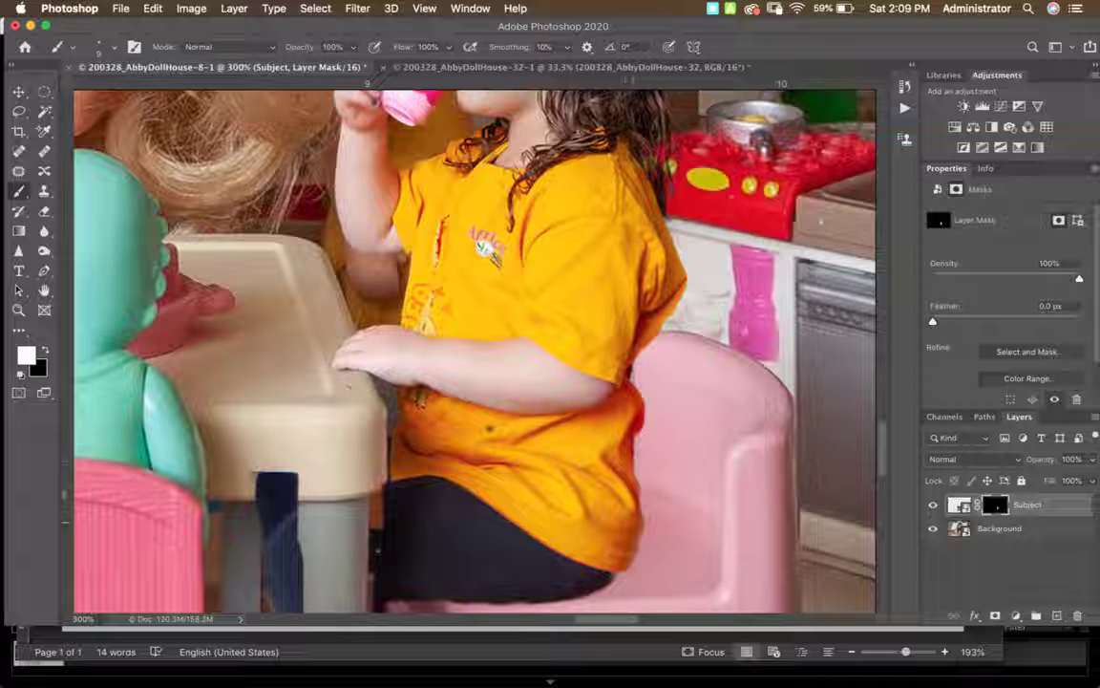
# Set black, pan to the chair base and the girl's socks, and pick the Rectangular Marquee tool
pyautogui.moveTo(523, 590); pyautogui.dragTo(674, 270)
pyautogui.moveTo(624, 491); pyautogui.dragTo(668, 326)
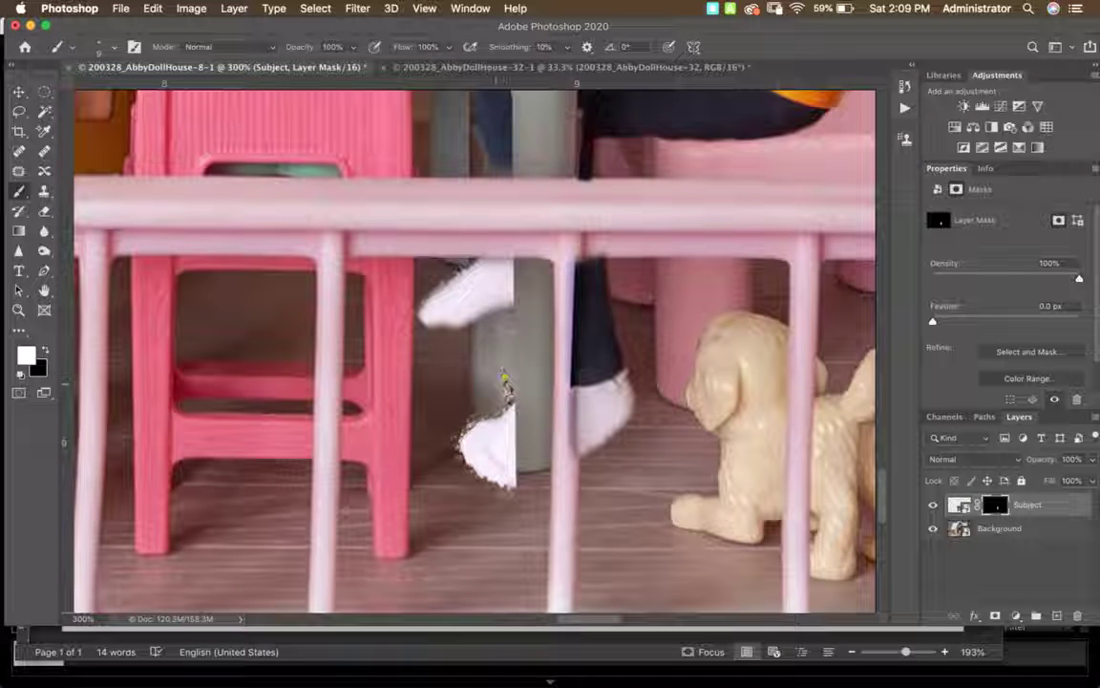
pyautogui.press('x')
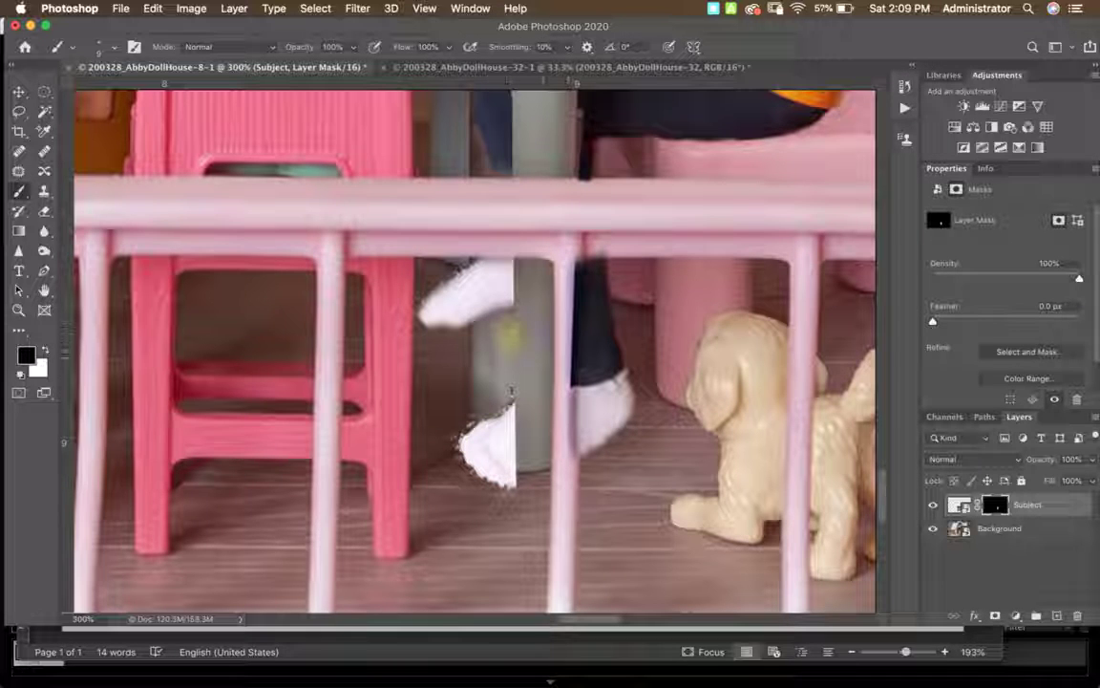
pyautogui.moveTo(637, 302); pyautogui.dragTo(644, 421)
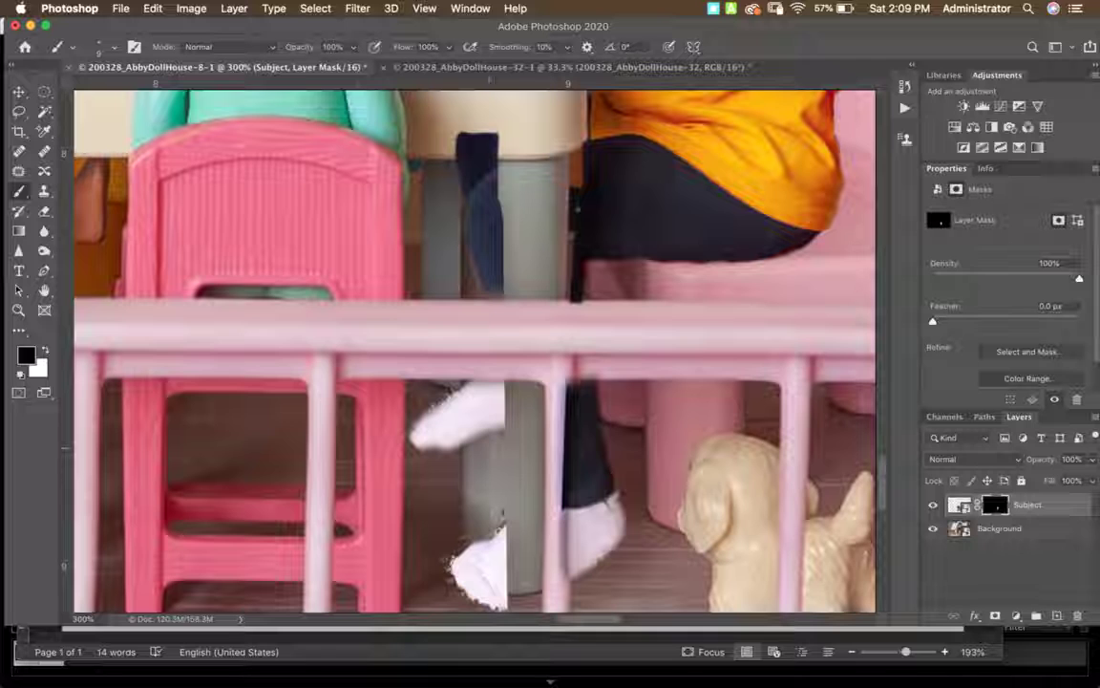
pyautogui.moveTo(43, 93); pyautogui.dragTo(83, 90)
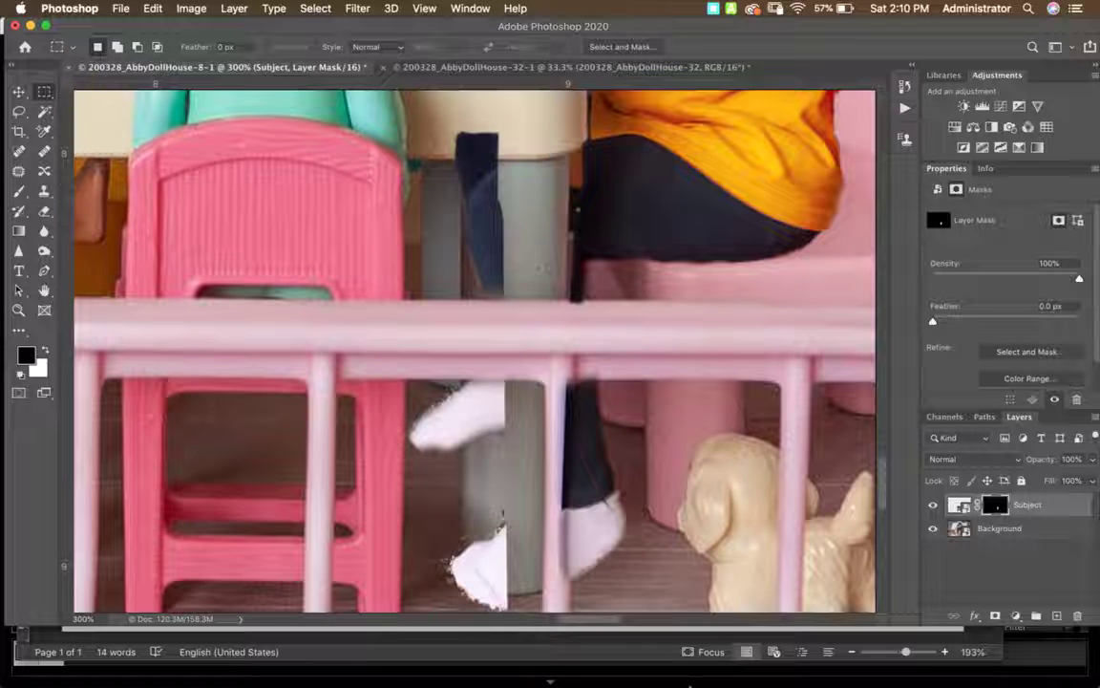
# Add 'M' on the new line below '0%' in the Word notes, then return to Photoshop
pyautogui.moveTo(669, 668)
pyautogui.click(519, 657)
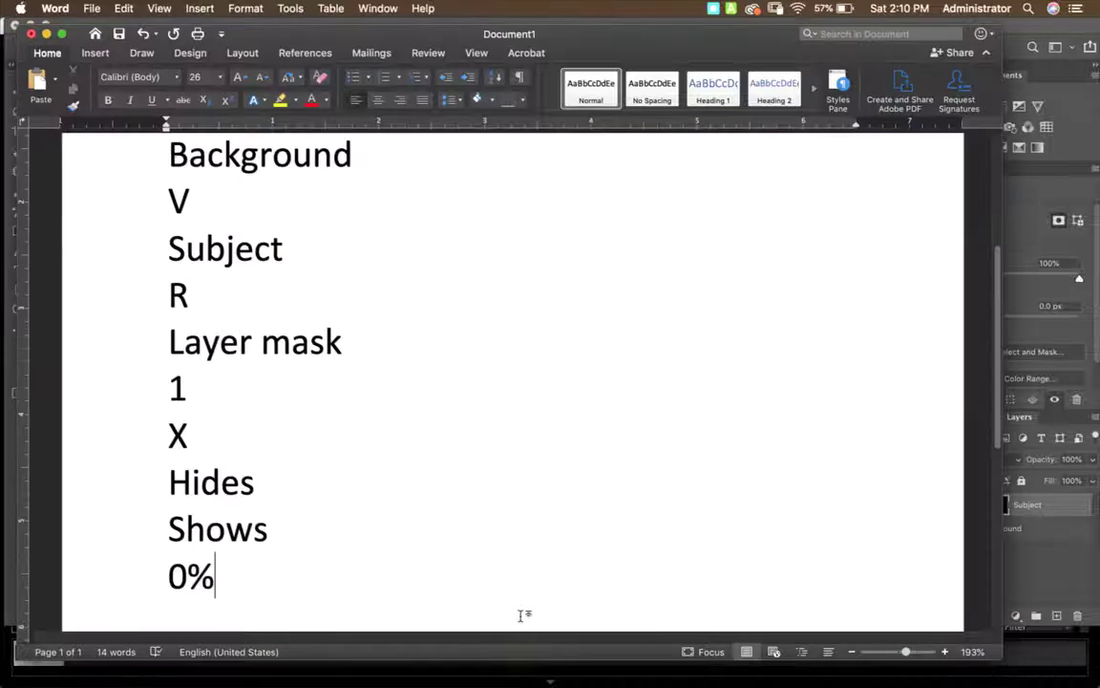
pyautogui.write('M')
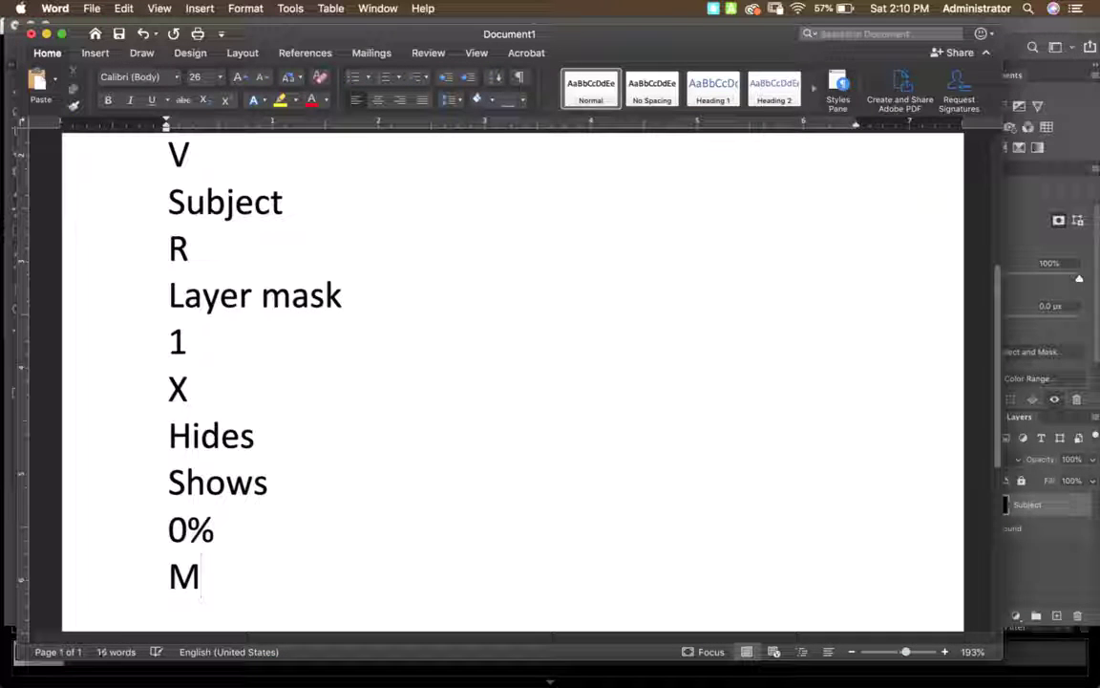
pyautogui.press('super+Tab')
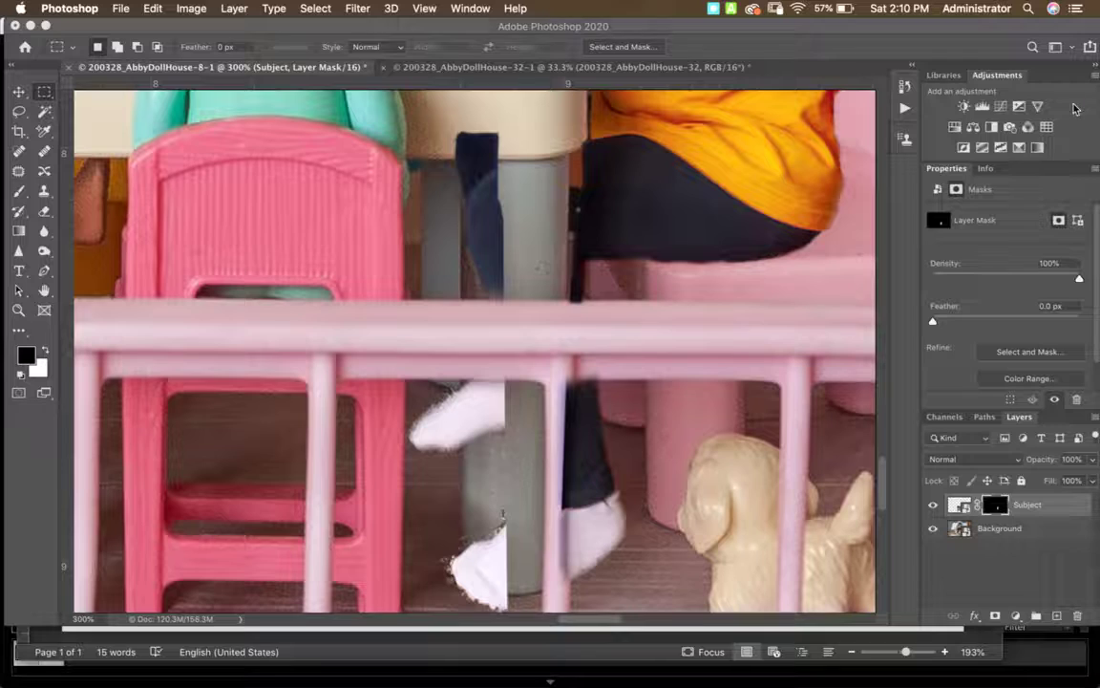
pyautogui.moveTo(375, 128); pyautogui.dragTo(532, 584)
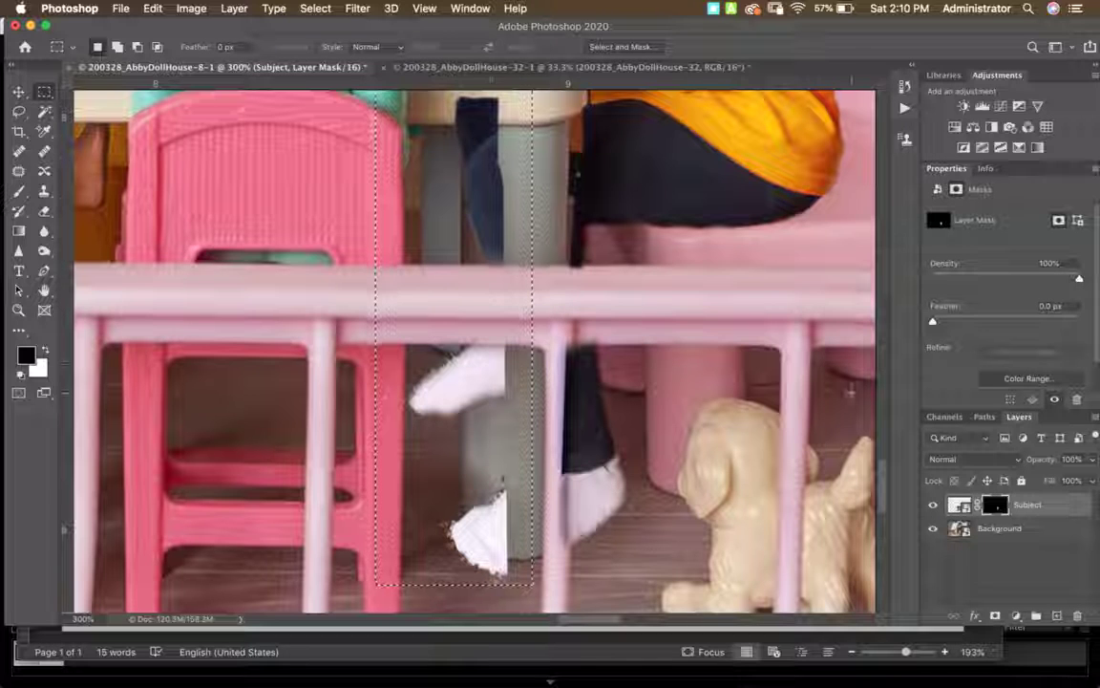
pyautogui.press('super+j')
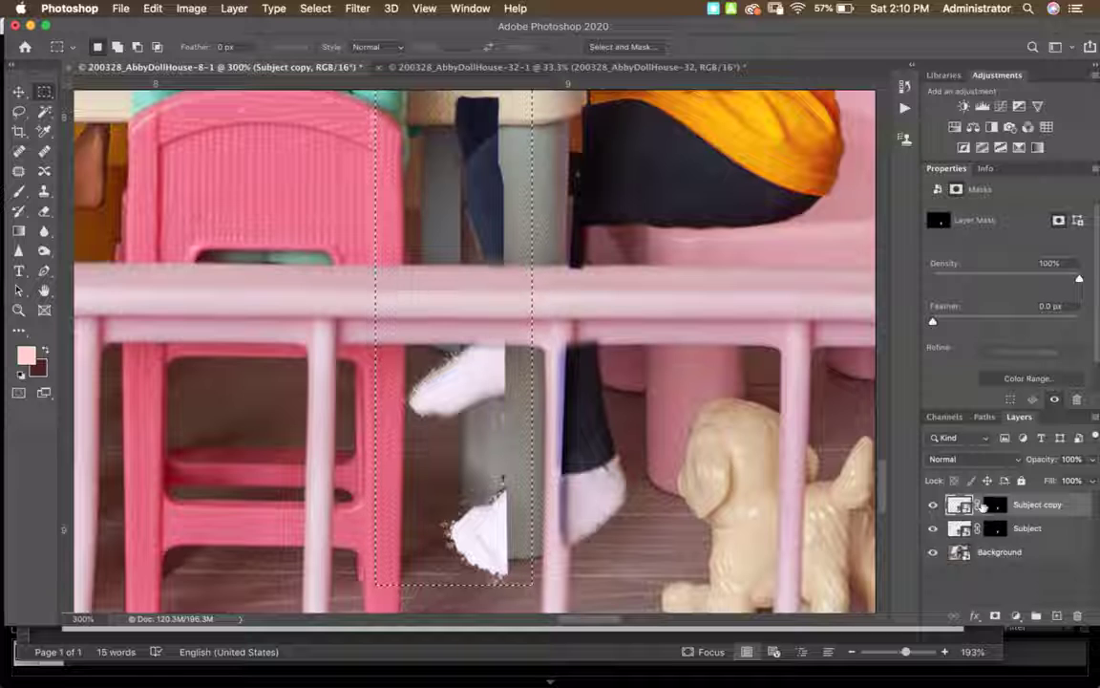
pyautogui.click(932, 528)
pyautogui.press('super+d')
pyautogui.click(932, 504)
pyautogui.click(932, 528)
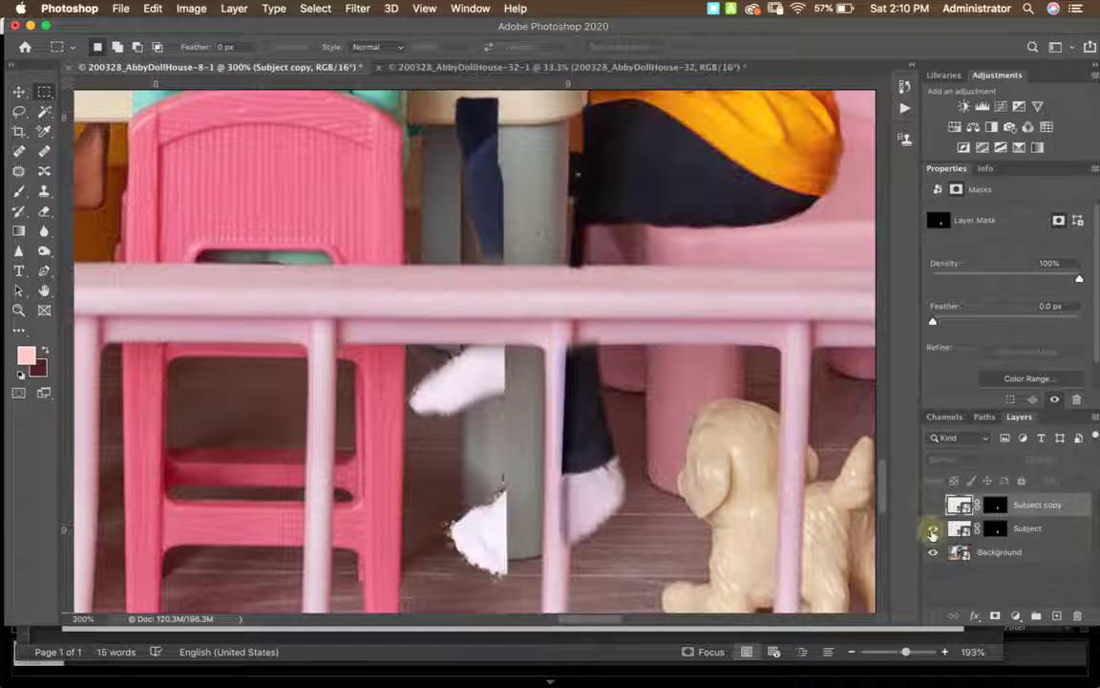
pyautogui.click(932, 528)
pyautogui.click(932, 504)
pyautogui.click(932, 504)
pyautogui.click(933, 504)
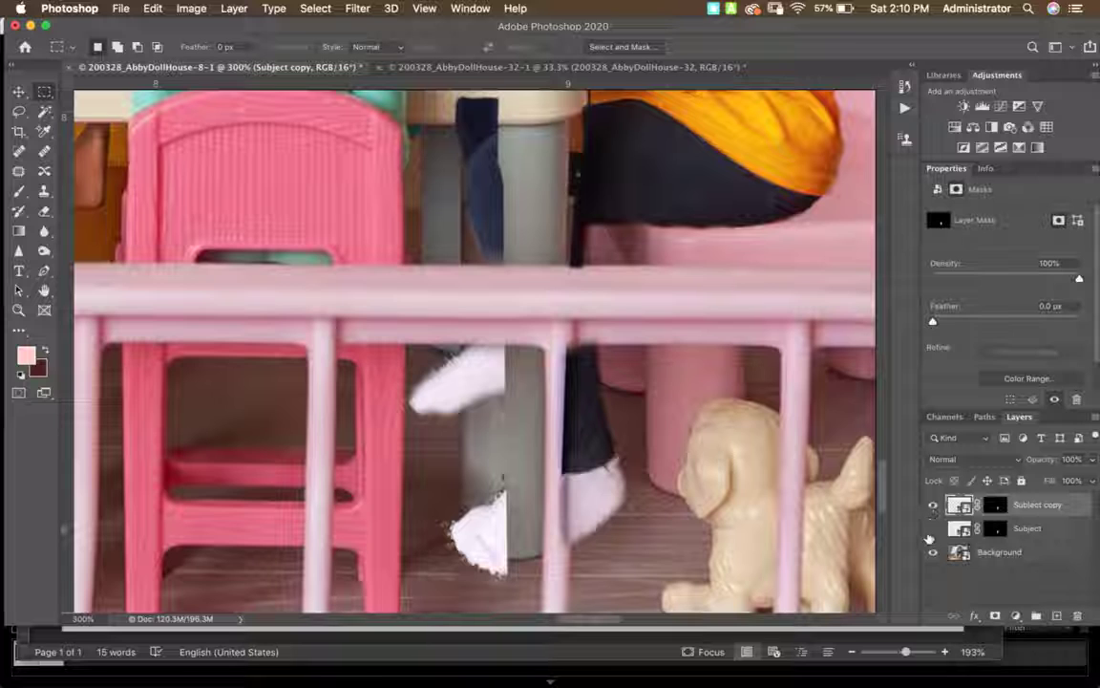
pyautogui.click(933, 504)
pyautogui.click(932, 531)
pyautogui.click(932, 531)
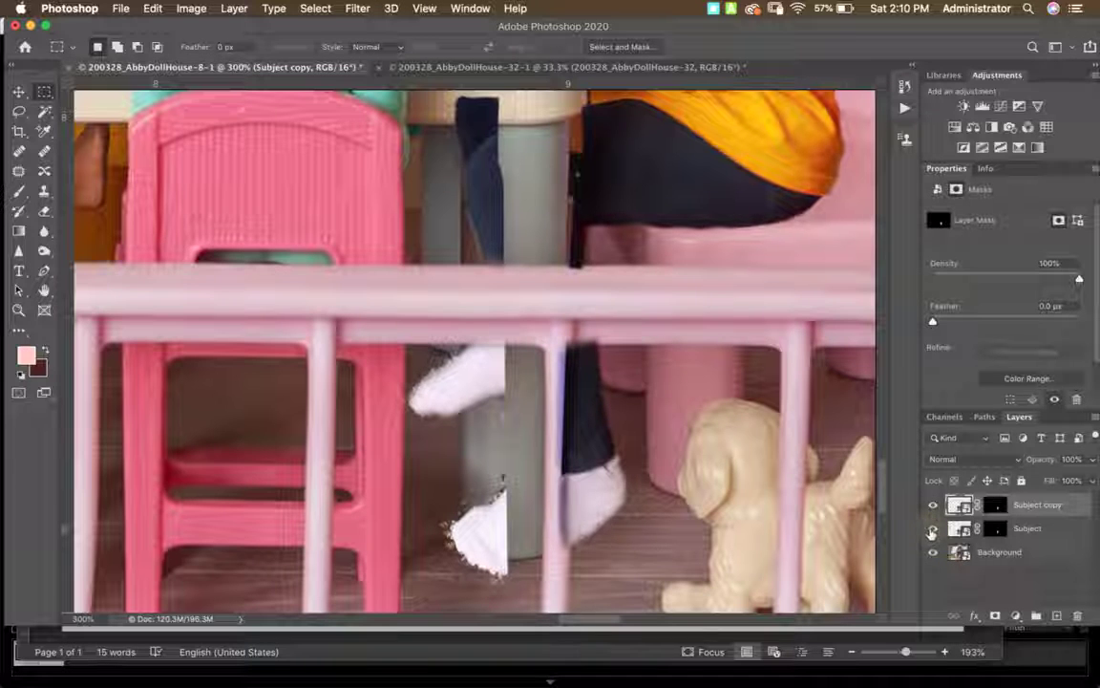
pyautogui.click(933, 533)
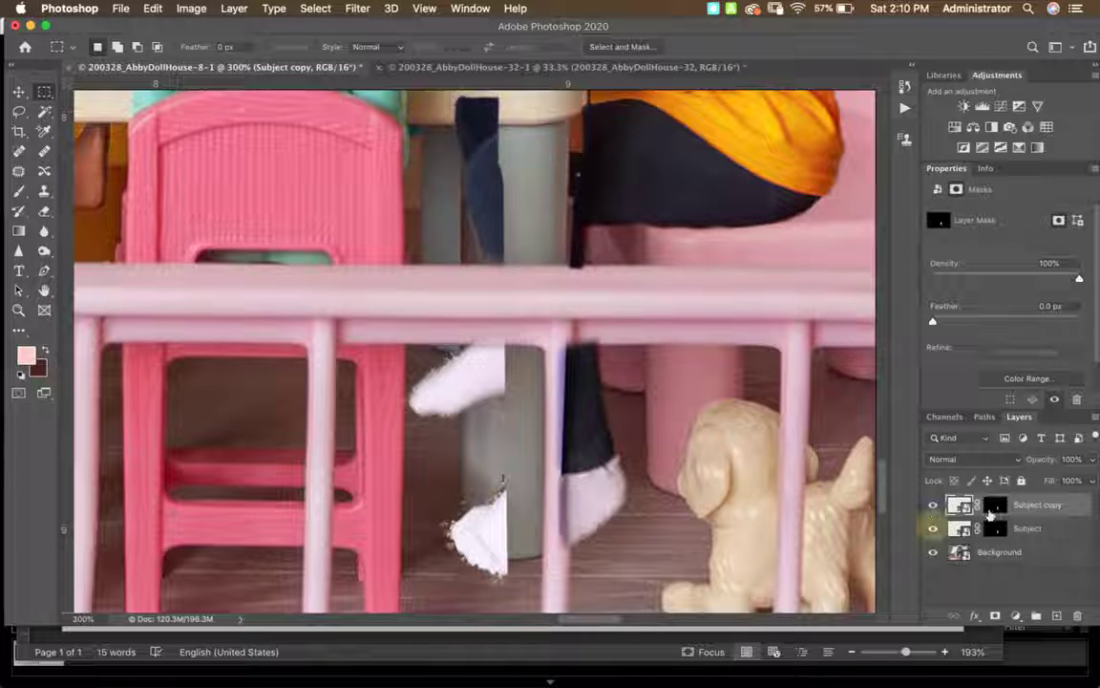
pyautogui.moveTo(960, 530); pyautogui.dragTo(1075, 616)
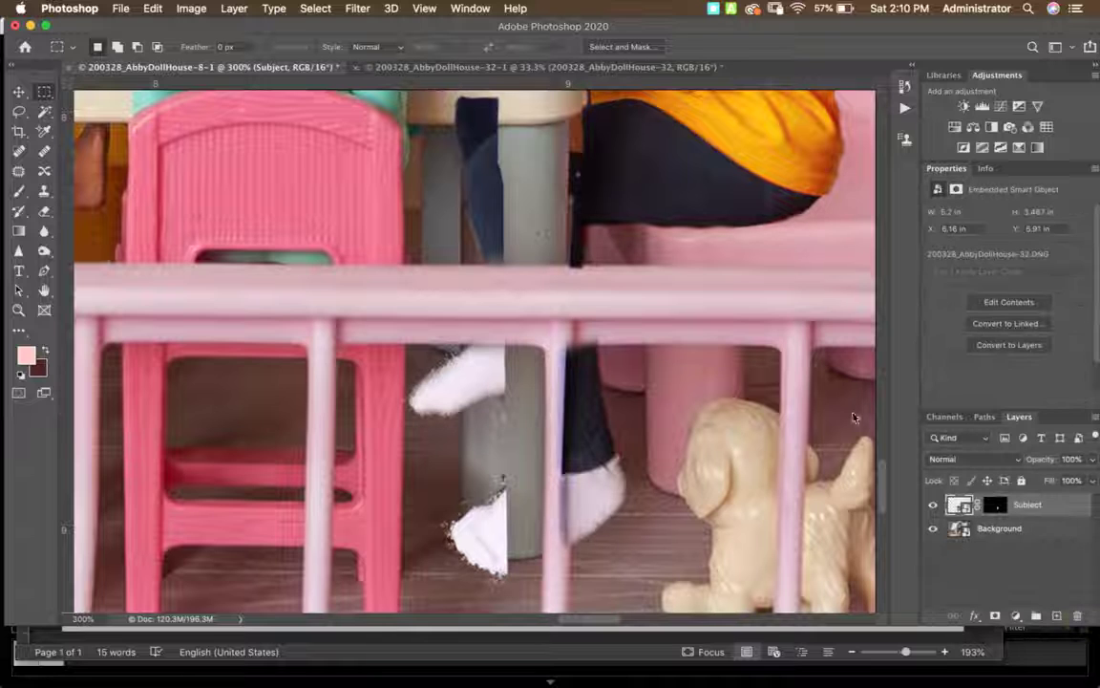
# Position the selection over the blue table leg and copy it to a new layer
pyautogui.moveTo(458, 84); pyautogui.dragTo(594, 611)
pyautogui.moveTo(535, 549); pyautogui.dragTo(499, 546)
pyautogui.press('super+j')
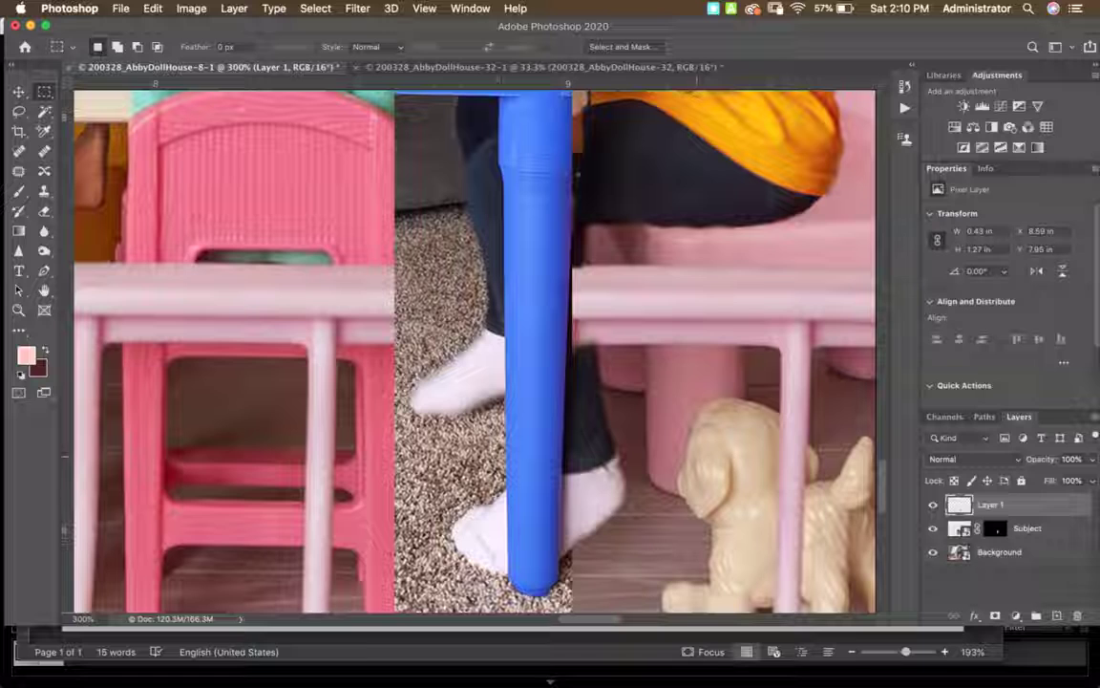
# Rename the new layer 'legs', hide it, and target the Subject layer mask
pyautogui.doubleClick(992, 503)
pyautogui.press('Return')
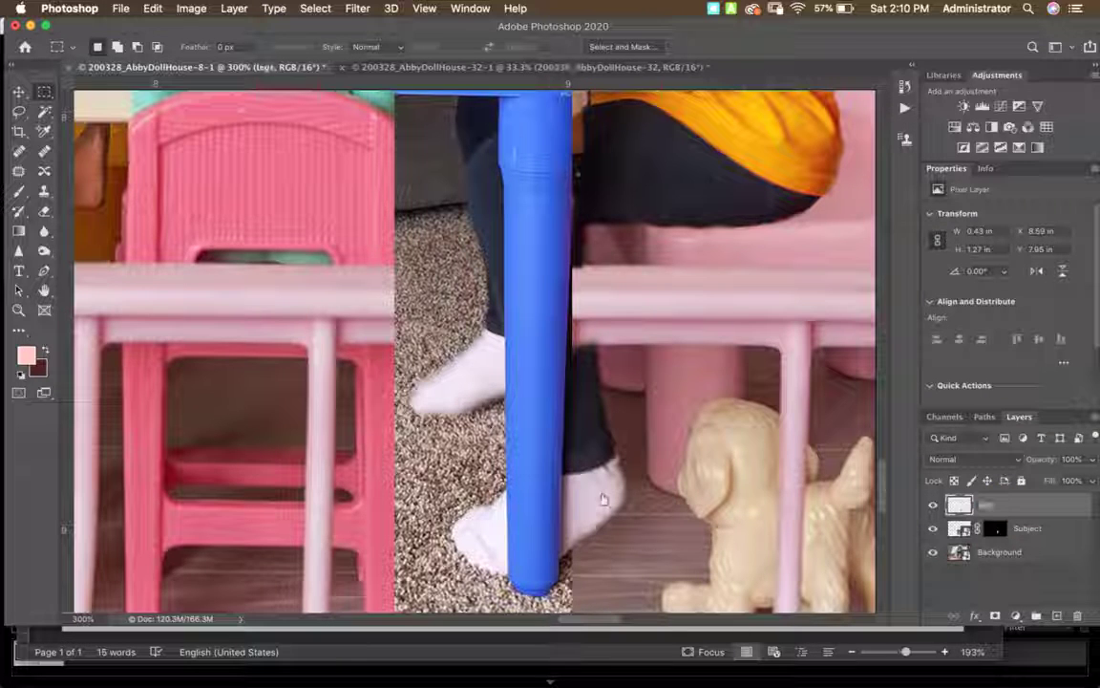
pyautogui.click(933, 504)
pyautogui.click(994, 528)
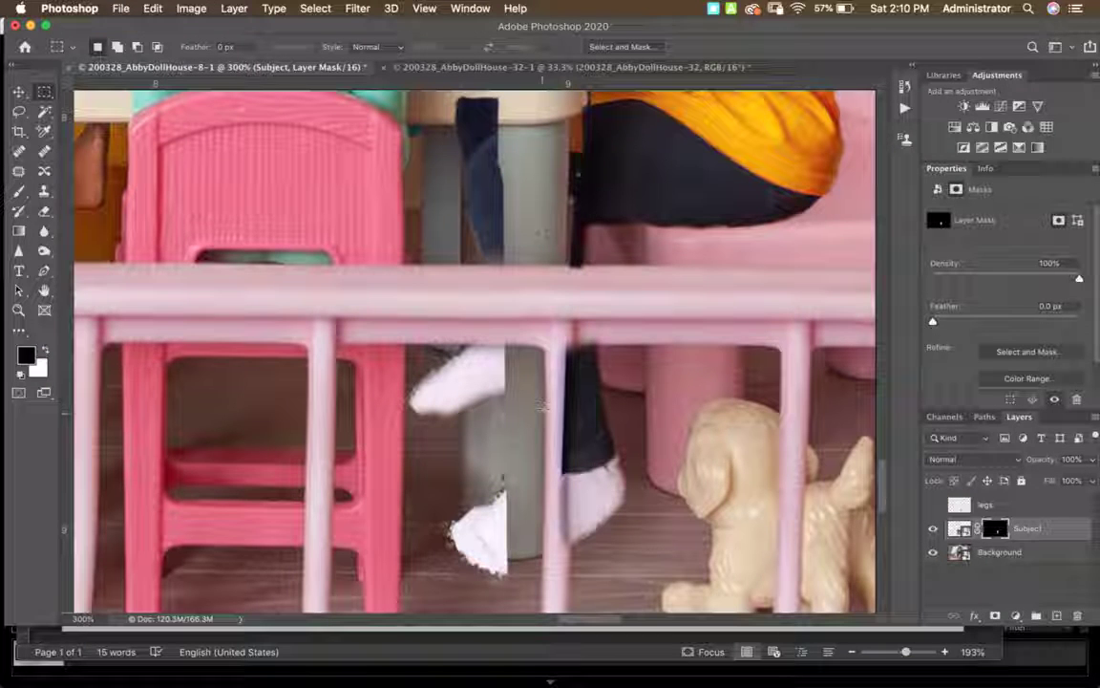
# With a 50 px brush, paint black on the Subject mask to hide the stray socks and jeans
pyautogui.press('b')
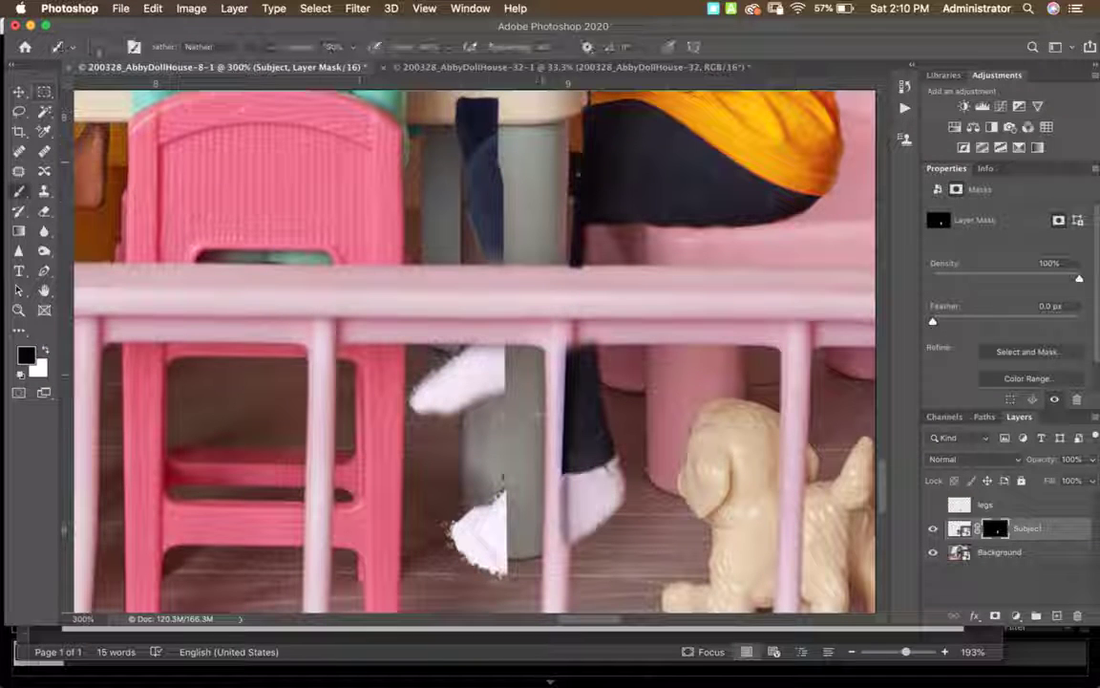
pyautogui.press(']')
pyautogui.press(']')
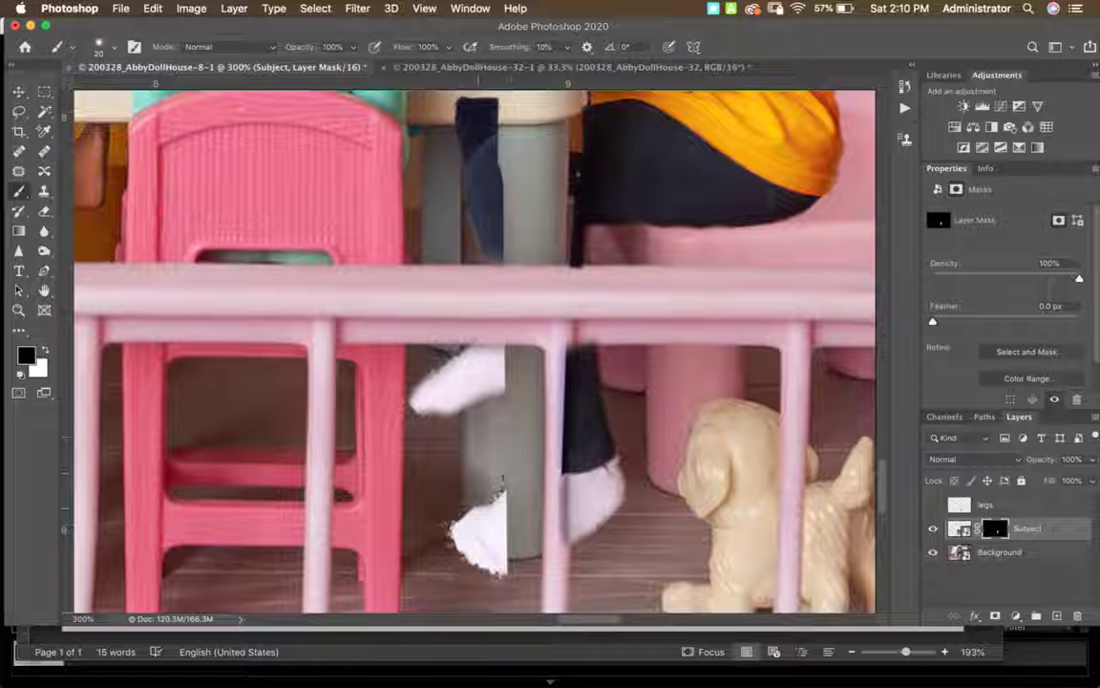
pyautogui.press(']')
pyautogui.press(']')
pyautogui.press(']')
pyautogui.moveTo(477, 549)
pyautogui.mouseDown()
pyautogui.moveTo(440, 477)
pyautogui.moveTo(458, 516)
pyautogui.moveTo(435, 344)
pyautogui.moveTo(402, 348)
pyautogui.mouseUp()
pyautogui.moveTo(420, 391)
pyautogui.mouseDown()
pyautogui.moveTo(483, 191)
pyautogui.moveTo(484, 143)
pyautogui.moveTo(469, 191)
pyautogui.moveTo(469, 143)
pyautogui.moveTo(479, 143)
pyautogui.moveTo(498, 250)
pyautogui.mouseUp()
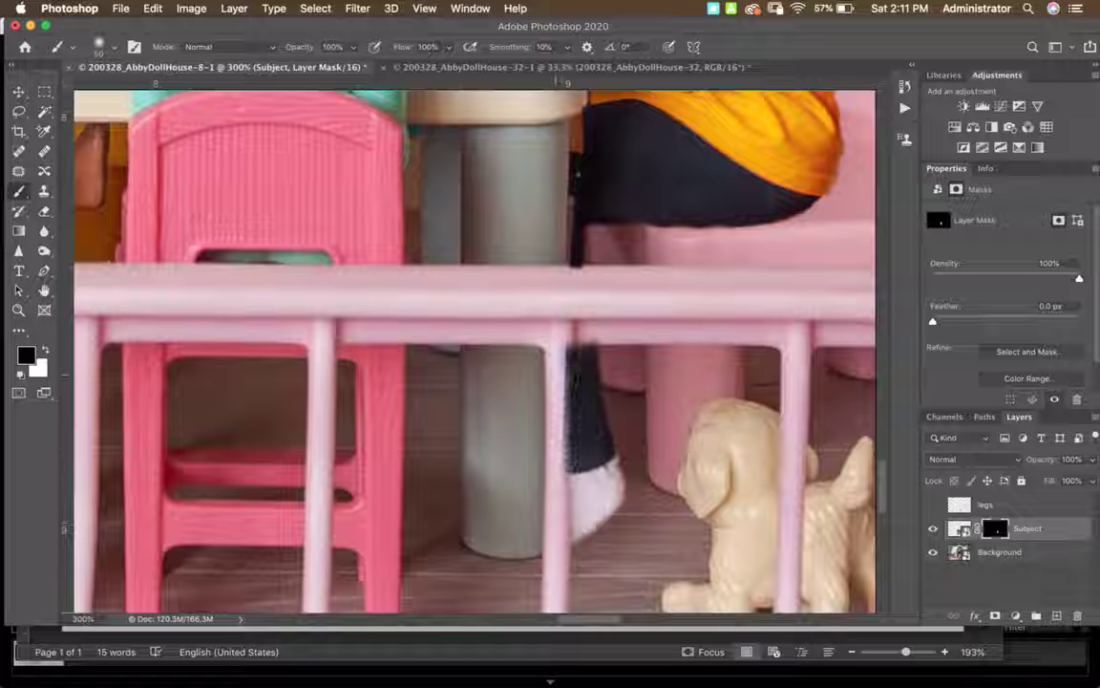
# Show the legs layer, add a white layer mask, then start a new line in Word
pyautogui.click(933, 505)
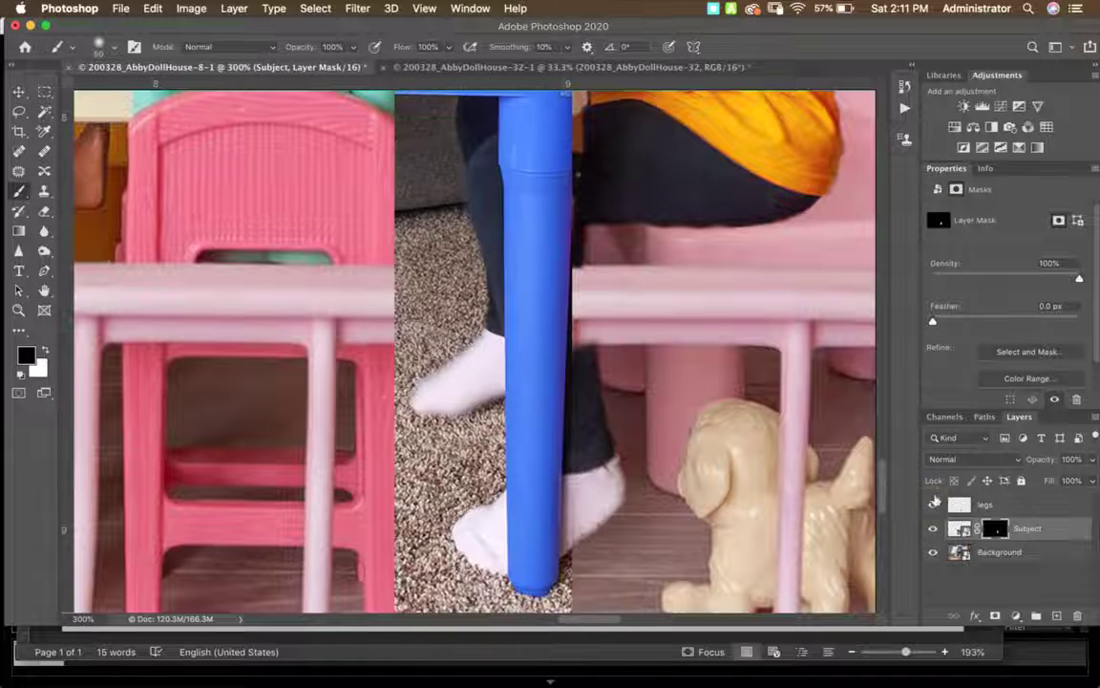
pyautogui.click(983, 504)
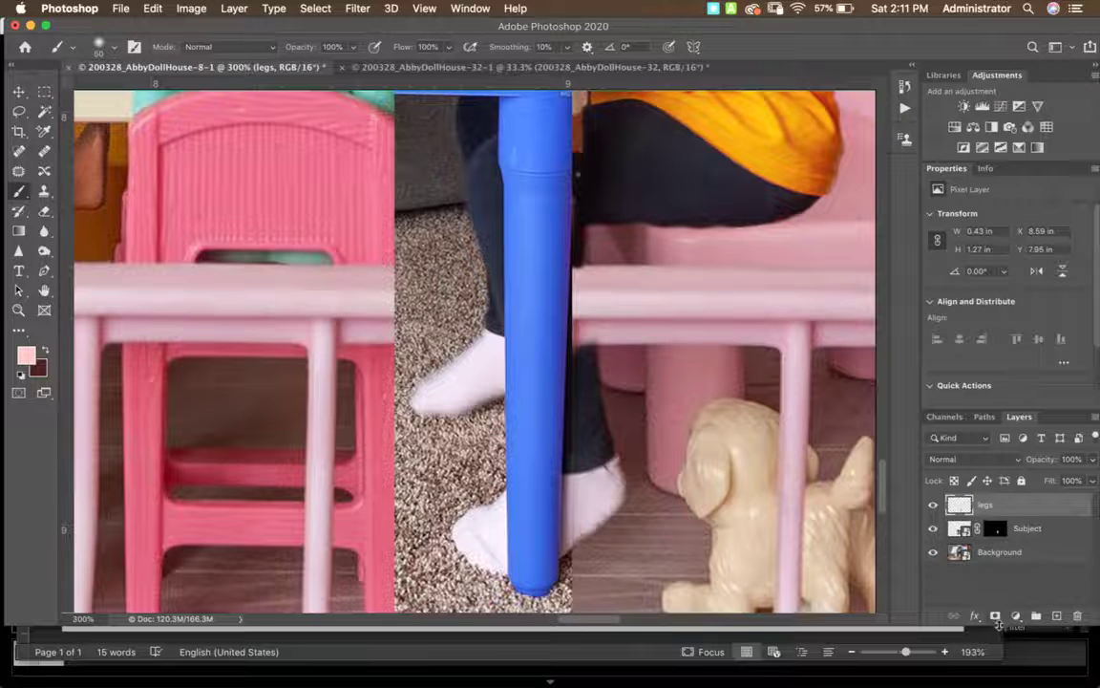
pyautogui.click(1054, 585)
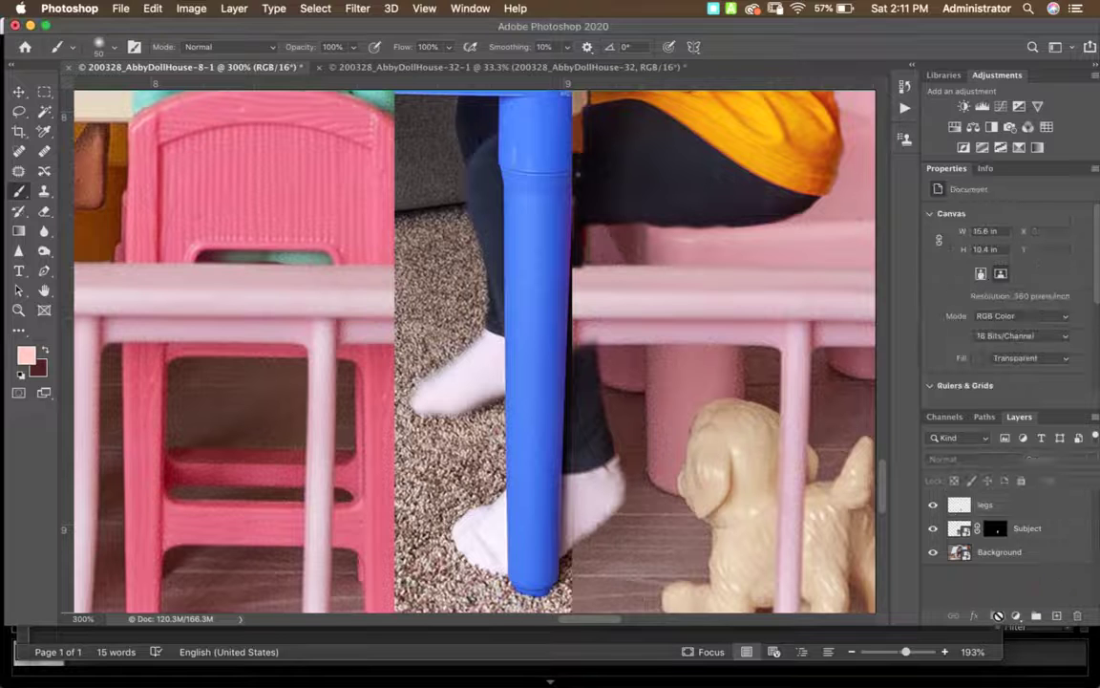
pyautogui.click(988, 505)
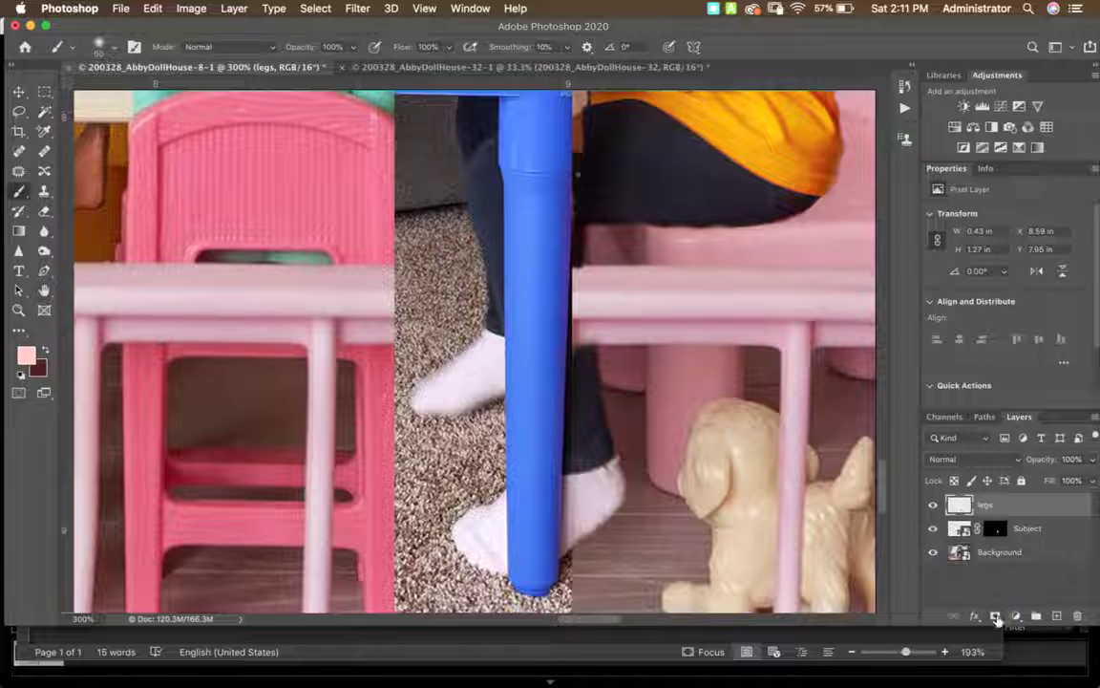
pyautogui.click(994, 615)
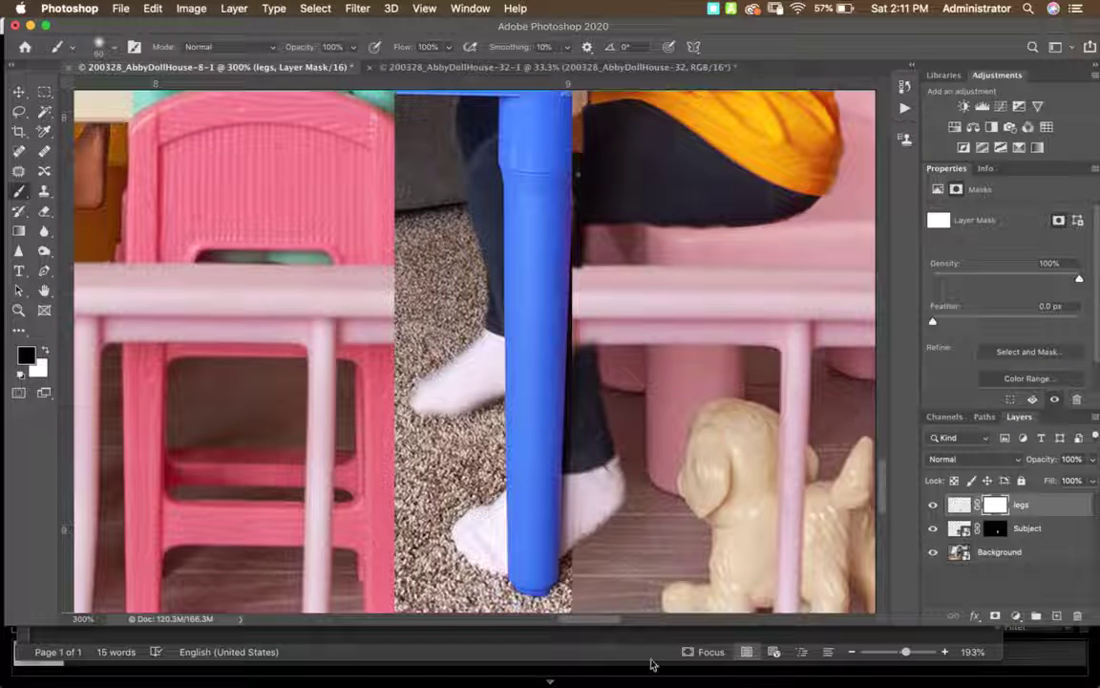
pyautogui.click(517, 654)
pyautogui.press('Return')
# Add 'J' below 'M' in the Word notes, then open Select and Mask for the legs mask
pyautogui.write('J')
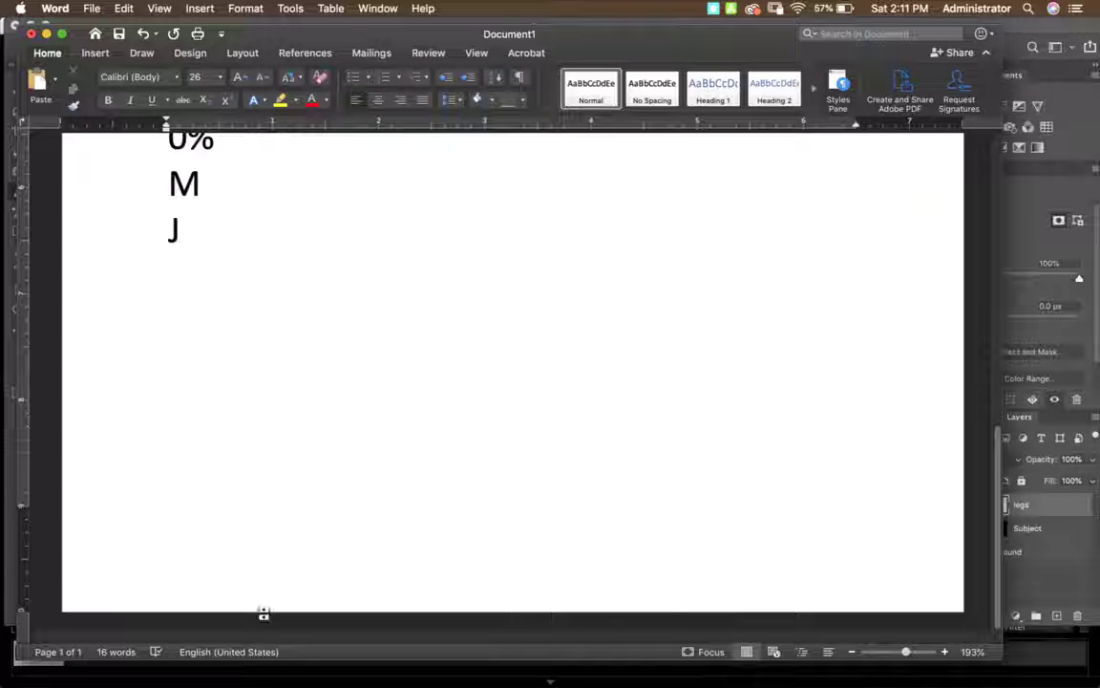
pyautogui.click(1019, 361)
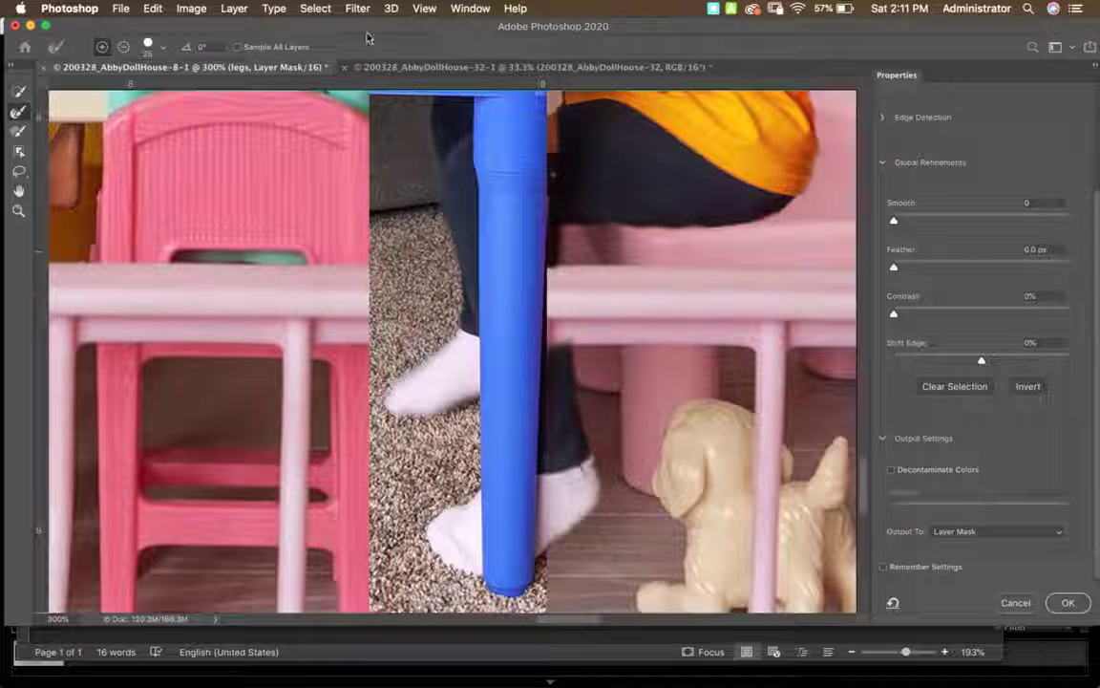
# Cancel Select and Mask, then brush black on the legs mask over the carpet left of the blue leg
pyautogui.click(1017, 603)
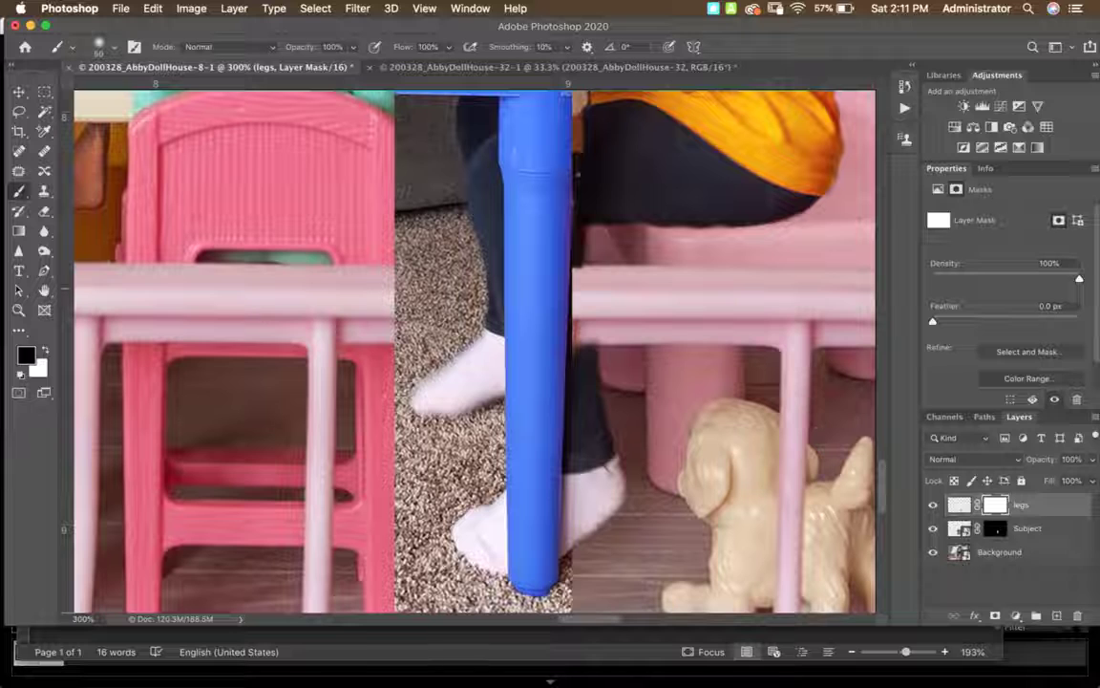
pyautogui.moveTo(361, 172)
pyautogui.mouseDown()
pyautogui.moveTo(377, 286)
pyautogui.moveTo(406, 286)
pyautogui.moveTo(410, 301)
pyautogui.moveTo(368, 124)
pyautogui.moveTo(378, 218)
pyautogui.moveTo(403, 180)
pyautogui.moveTo(416, 258)
pyautogui.moveTo(363, 339)
pyautogui.moveTo(423, 277)
pyautogui.moveTo(413, 187)
pyautogui.moveTo(437, 113)
pyautogui.mouseUp()
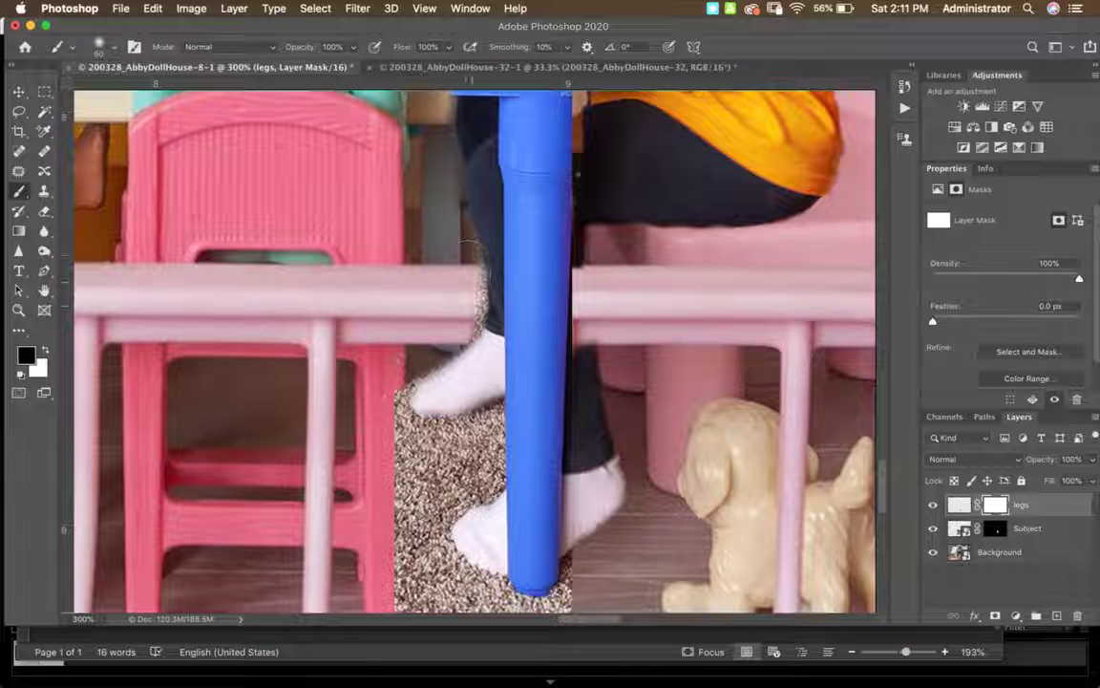
pyautogui.moveTo(378, 382)
pyautogui.mouseDown()
pyautogui.moveTo(406, 402)
pyautogui.moveTo(444, 383)
pyautogui.moveTo(508, 417)
pyautogui.moveTo(546, 411)
pyautogui.mouseUp()
pyautogui.moveTo(425, 369)
pyautogui.mouseDown()
pyautogui.moveTo(401, 378)
pyautogui.moveTo(368, 458)
pyautogui.moveTo(391, 478)
pyautogui.moveTo(372, 416)
pyautogui.moveTo(463, 473)
pyautogui.moveTo(413, 573)
pyautogui.moveTo(420, 601)
pyautogui.moveTo(406, 570)
pyautogui.moveTo(412, 530)
pyautogui.mouseUp()
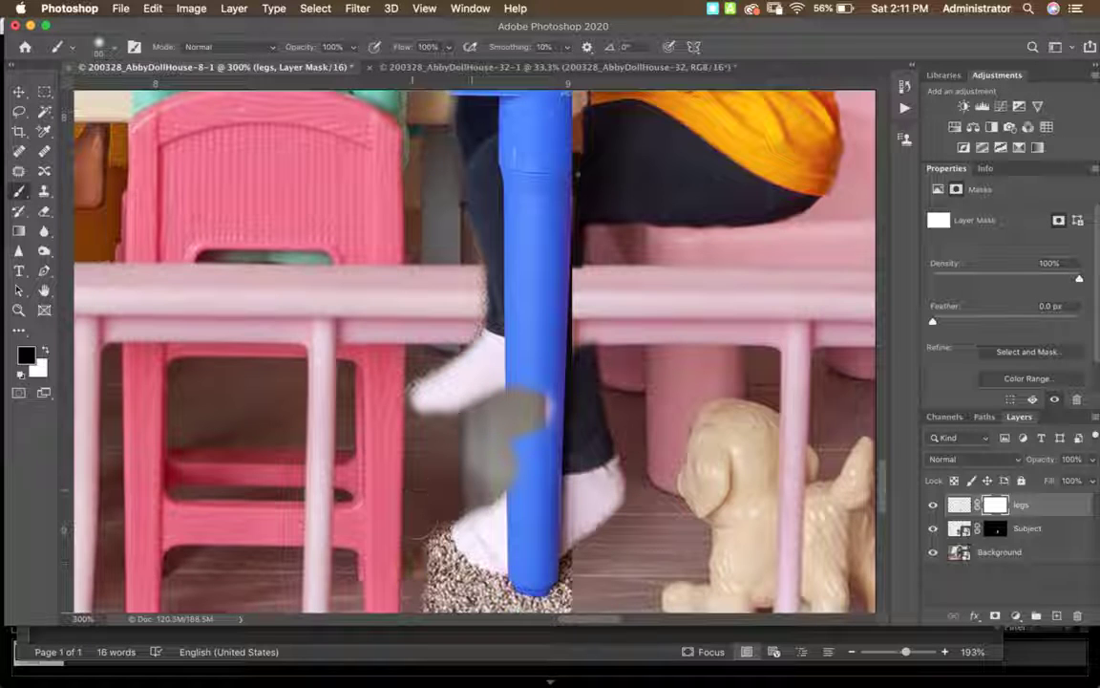
pyautogui.press('super+minus')
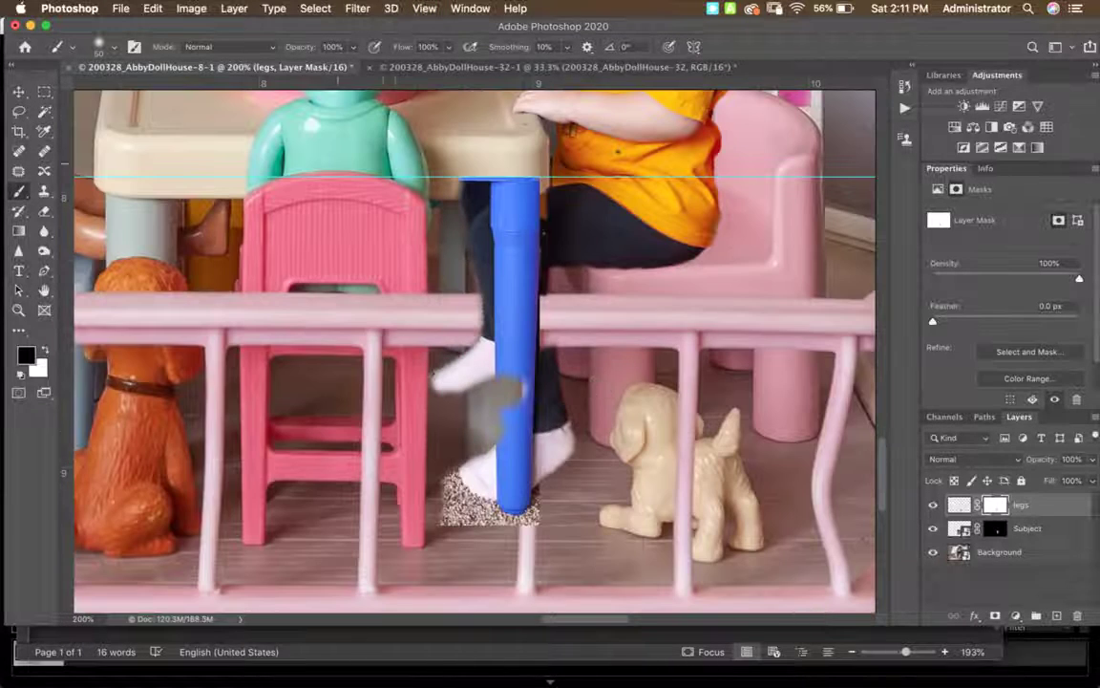
# Mask out the top of the blue table leg down to the lower rail on the legs layer
pyautogui.moveTo(420, 170)
pyautogui.mouseDown()
pyautogui.moveTo(468, 168)
pyautogui.moveTo(421, 172)
pyautogui.moveTo(477, 215)
pyautogui.moveTo(466, 279)
pyautogui.mouseUp()
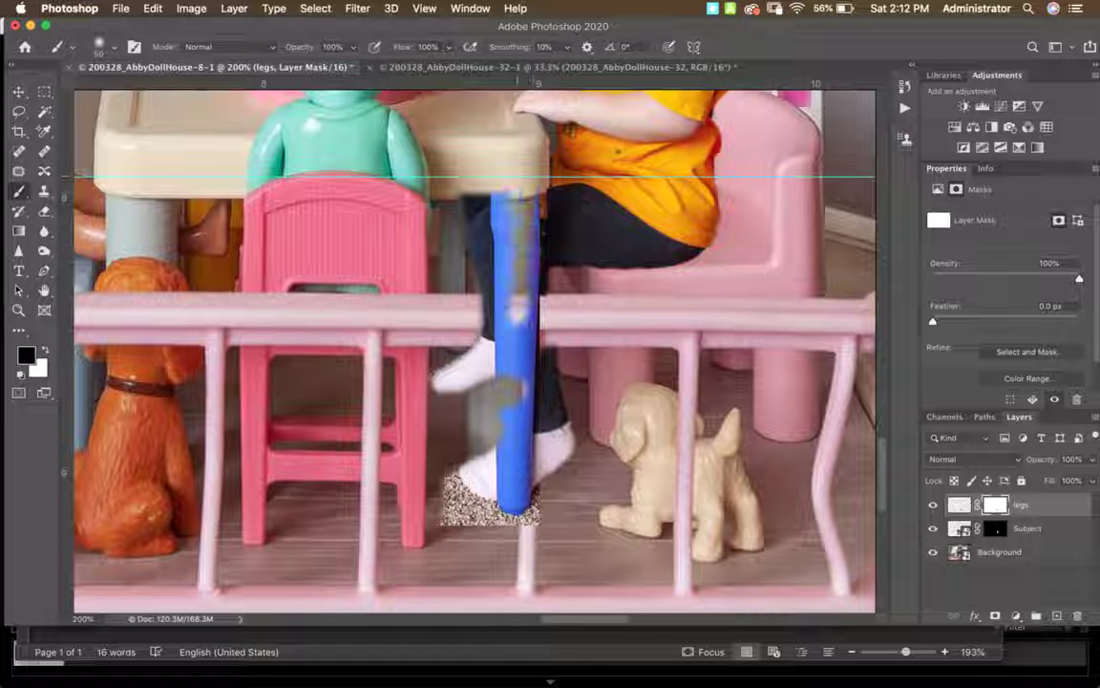
pyautogui.press('v')
pyautogui.moveTo(474, 383); pyautogui.dragTo(462, 358)
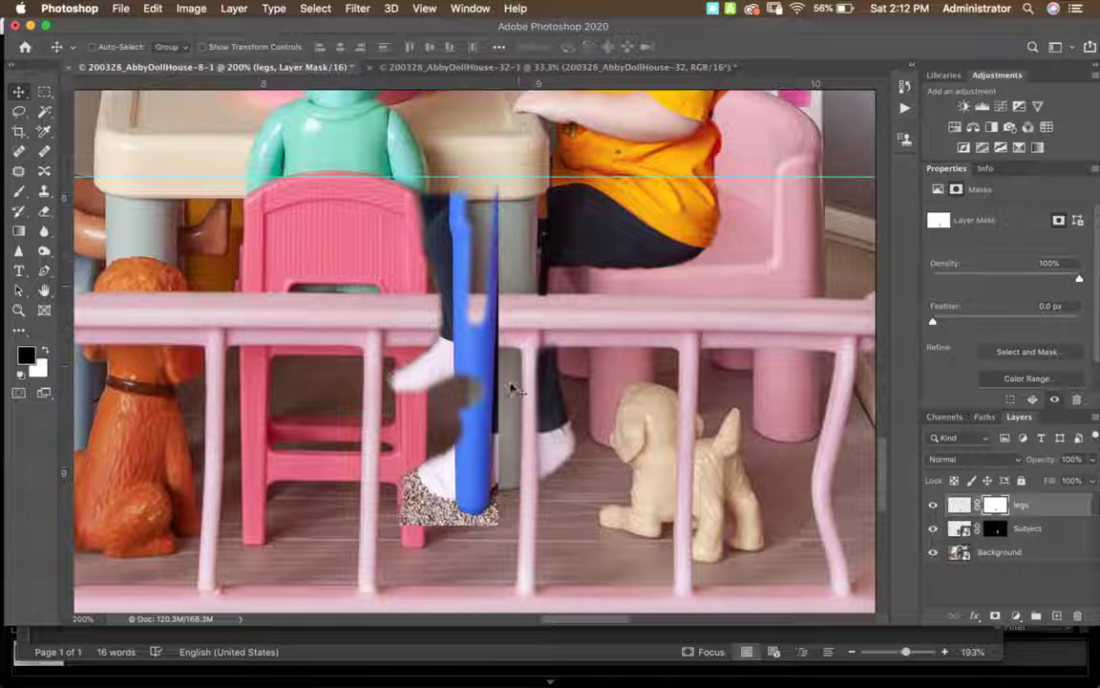
pyautogui.press('b')
pyautogui.click(420, 203)
pyautogui.moveTo(419, 215)
pyautogui.mouseDown()
pyautogui.moveTo(391, 329)
pyautogui.moveTo(399, 342)
pyautogui.mouseUp()
pyautogui.moveTo(485, 277); pyautogui.dragTo(478, 373)
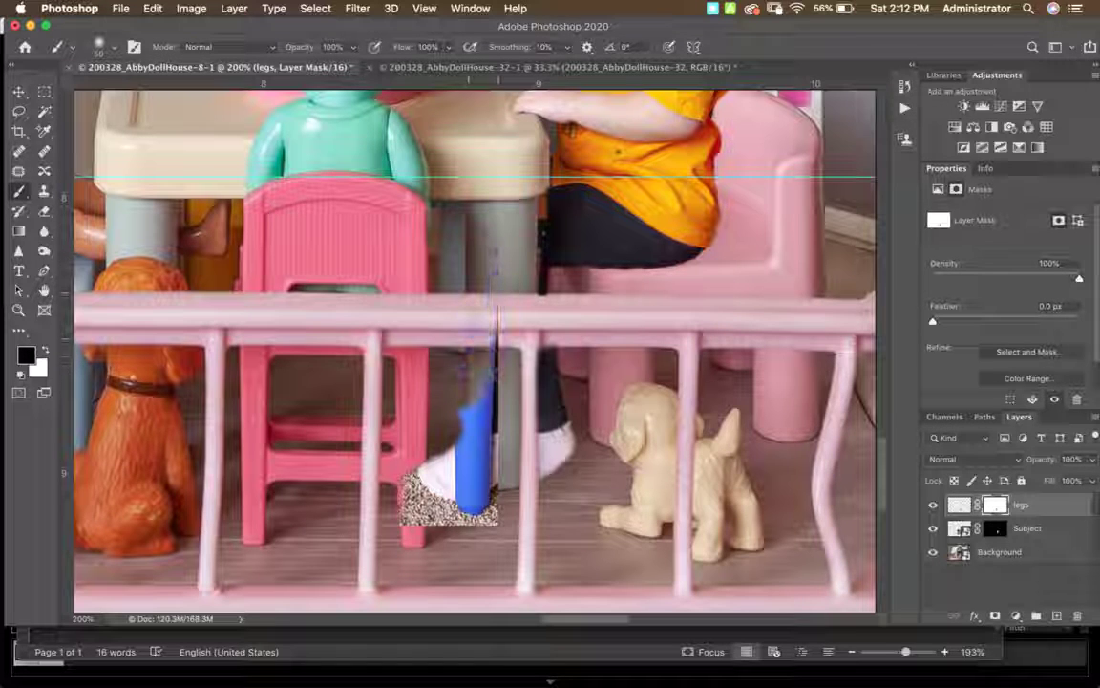
pyautogui.moveTo(471, 327); pyautogui.dragTo(477, 420)
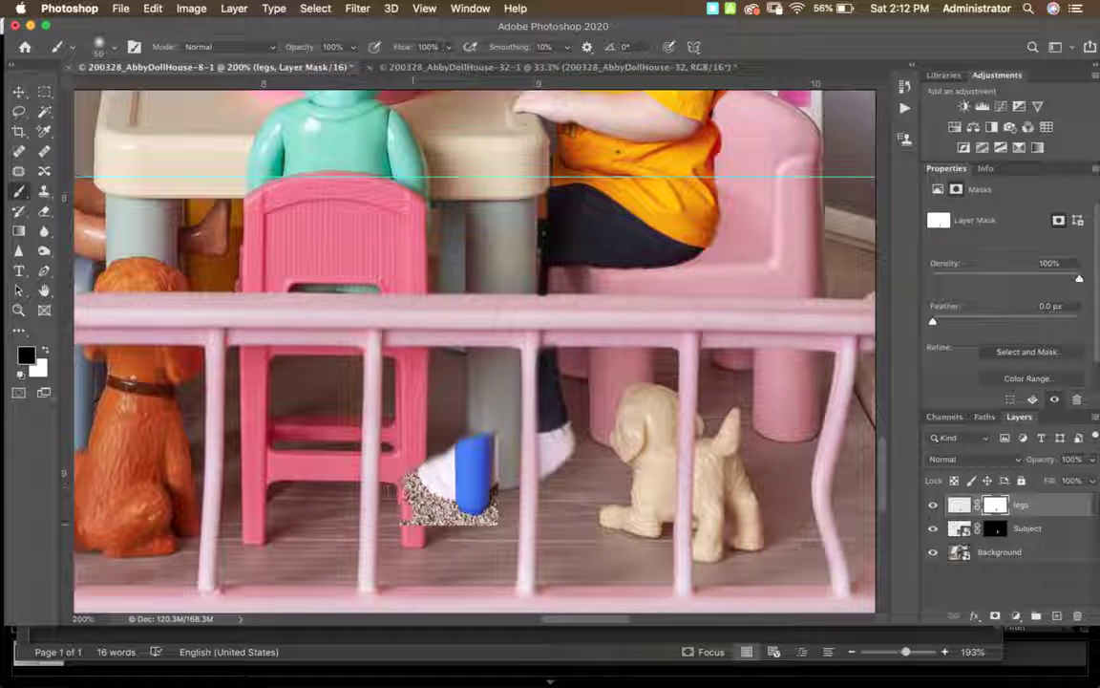
pyautogui.moveTo(359, 431); pyautogui.dragTo(403, 485)
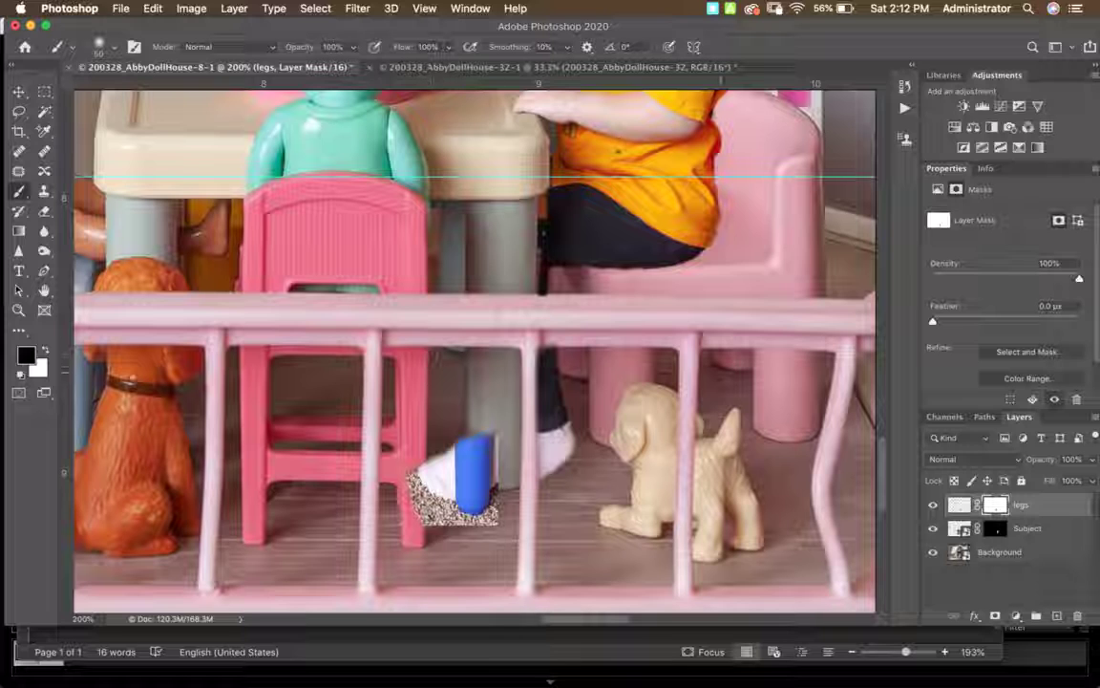
pyautogui.press('super+z')
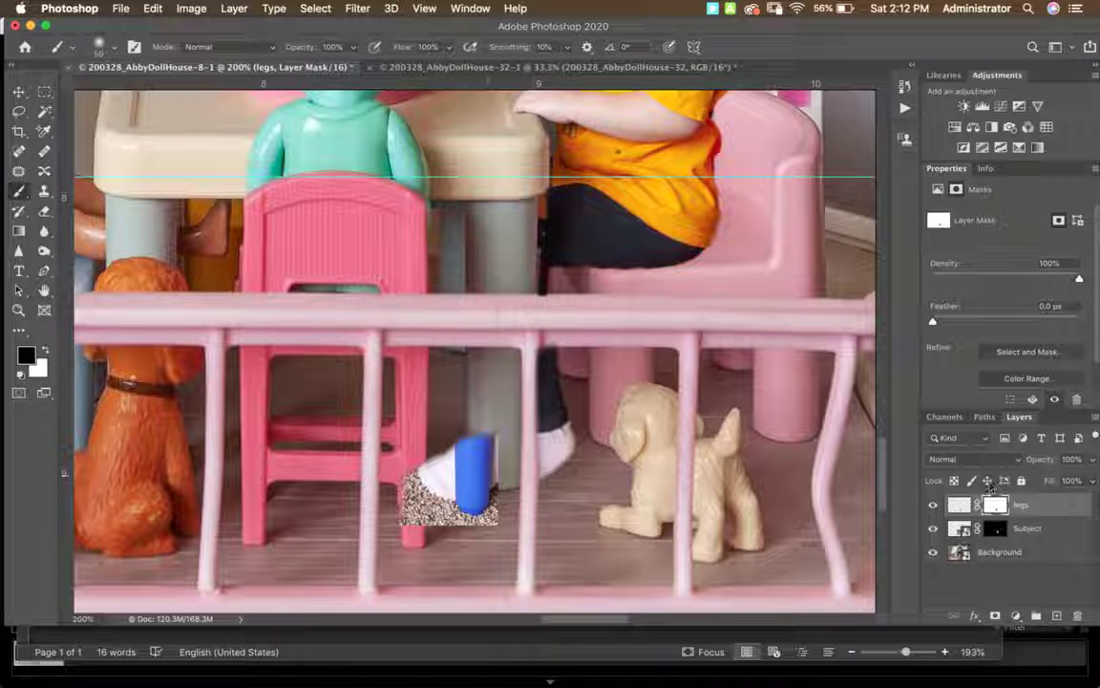
# Mask out the speckled patch and blue object, then nudge the white sock onto the foot
pyautogui.moveTo(371, 442)
pyautogui.mouseDown()
pyautogui.moveTo(385, 470)
pyautogui.moveTo(487, 514)
pyautogui.mouseUp()
pyautogui.moveTo(489, 435)
pyautogui.mouseDown()
pyautogui.moveTo(487, 467)
pyautogui.moveTo(457, 499)
pyautogui.moveTo(473, 466)
pyautogui.mouseUp()
pyautogui.press('v')
pyautogui.moveTo(471, 465); pyautogui.dragTo(468, 458)
pyautogui.press('b')
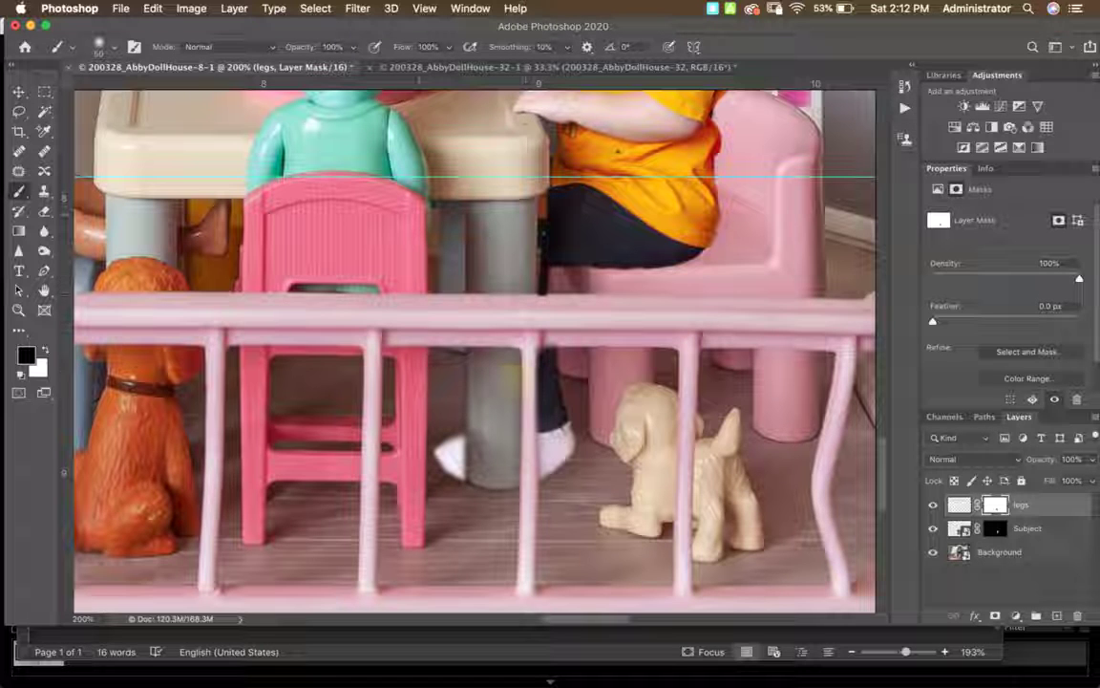
# Reveal the striped leg and sock, then hide the blue patch and leopard leg on the legs mask
pyautogui.press('x')
pyautogui.moveTo(449, 225)
pyautogui.mouseDown()
pyautogui.moveTo(459, 342)
pyautogui.moveTo(425, 380)
pyautogui.mouseUp()
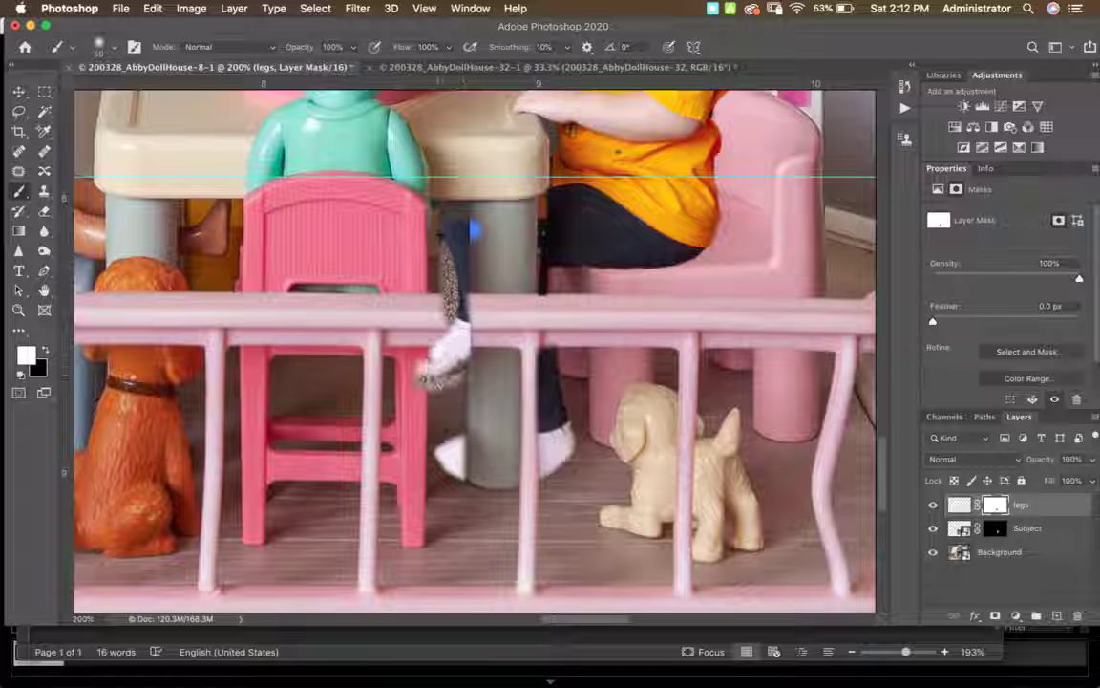
pyautogui.moveTo(457, 234); pyautogui.dragTo(468, 203)
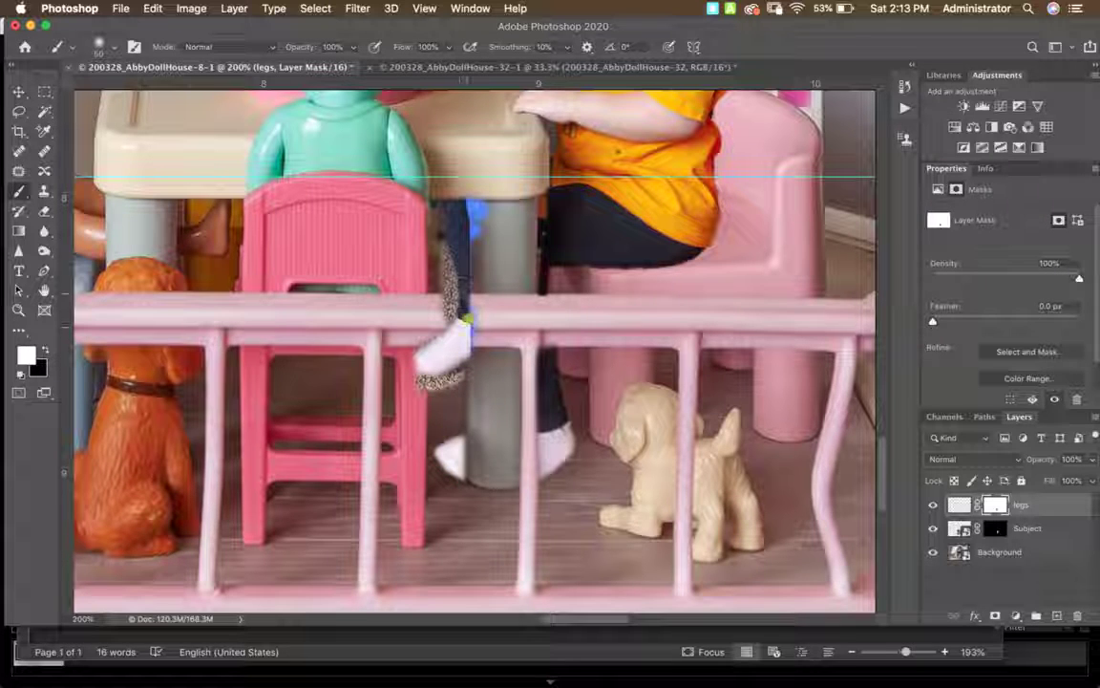
pyautogui.press('x')
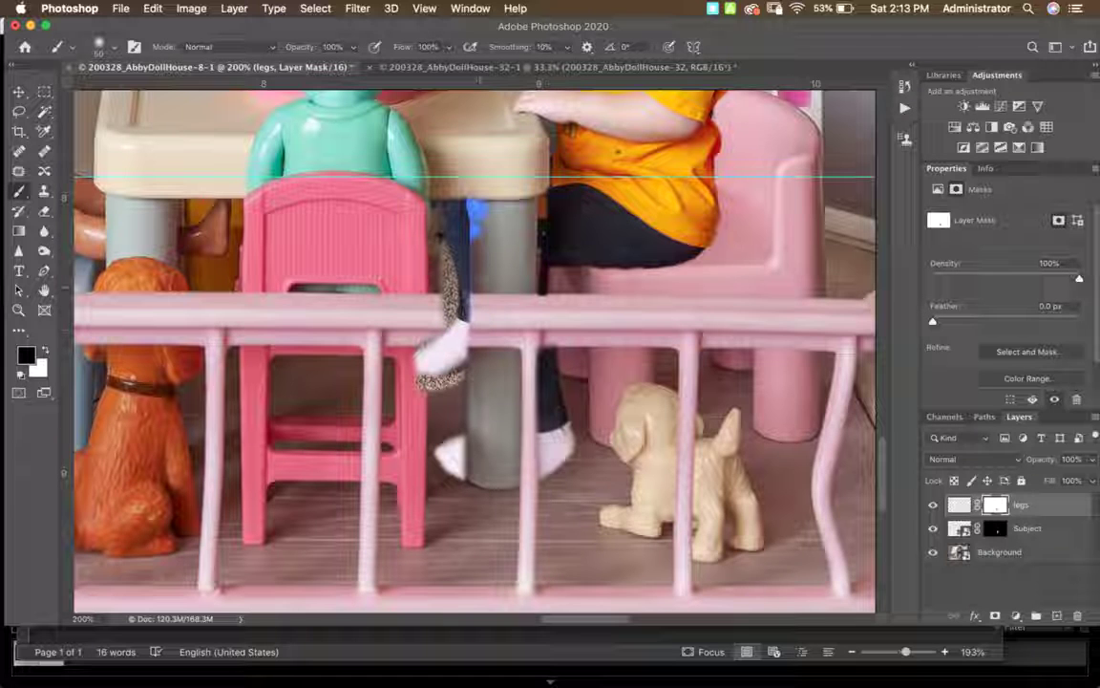
pyautogui.moveTo(483, 205); pyautogui.dragTo(426, 189)
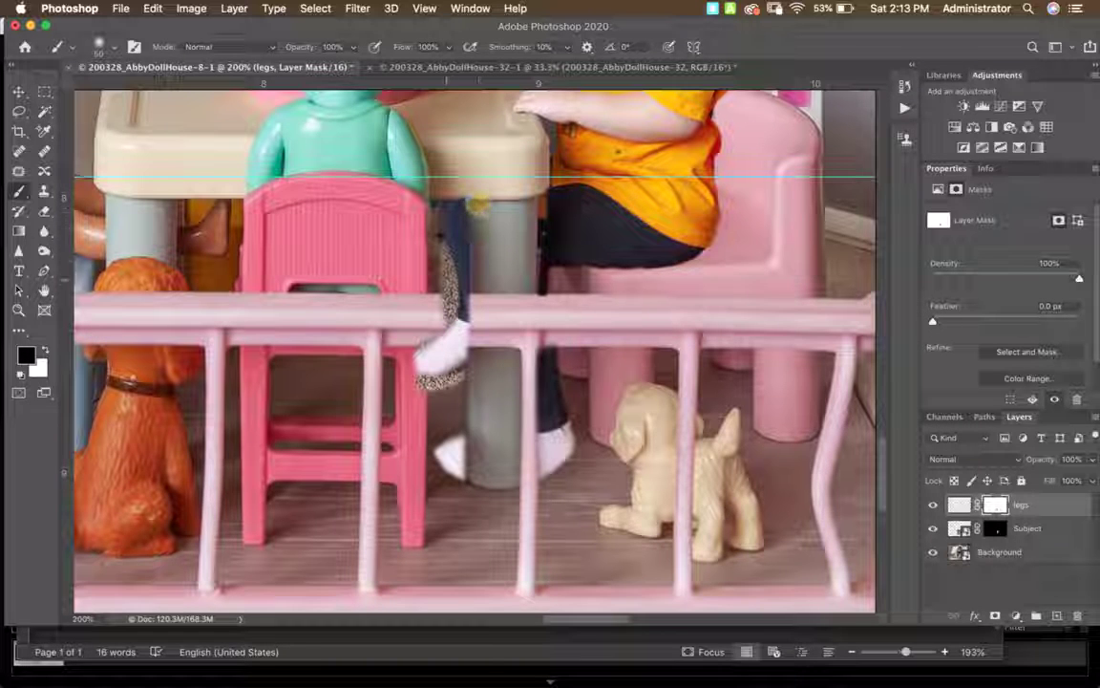
pyautogui.moveTo(444, 272); pyautogui.dragTo(445, 247)
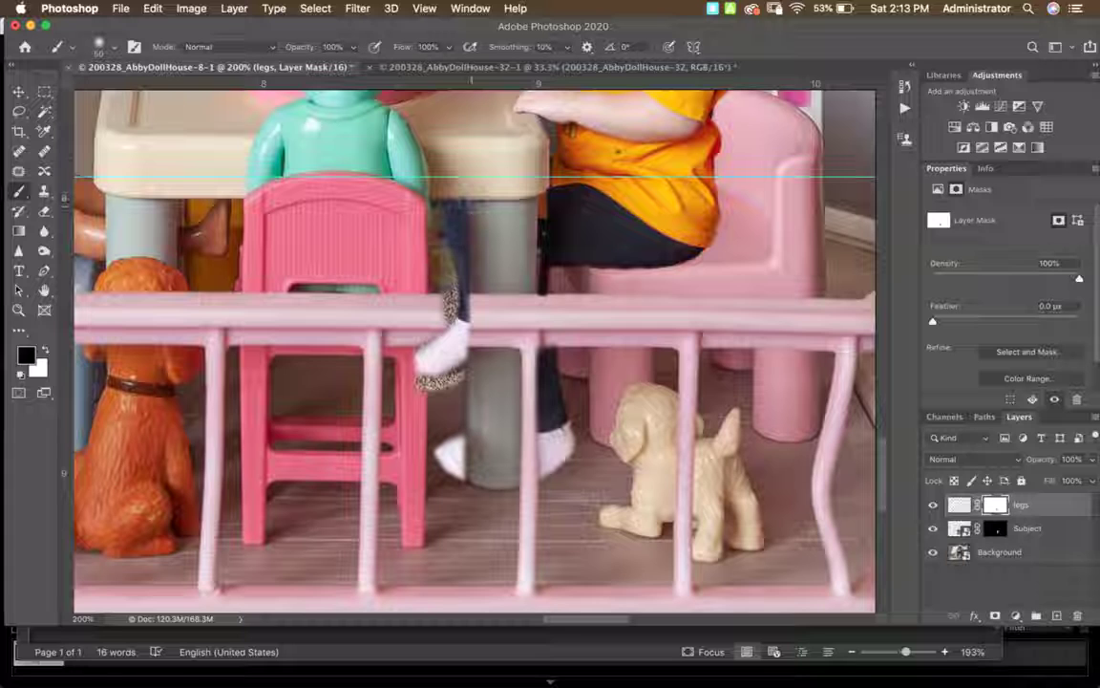
pyautogui.moveTo(451, 298)
pyautogui.mouseDown()
pyautogui.moveTo(424, 319)
pyautogui.moveTo(446, 388)
pyautogui.moveTo(462, 377)
pyautogui.moveTo(446, 395)
pyautogui.moveTo(462, 291)
pyautogui.mouseUp()
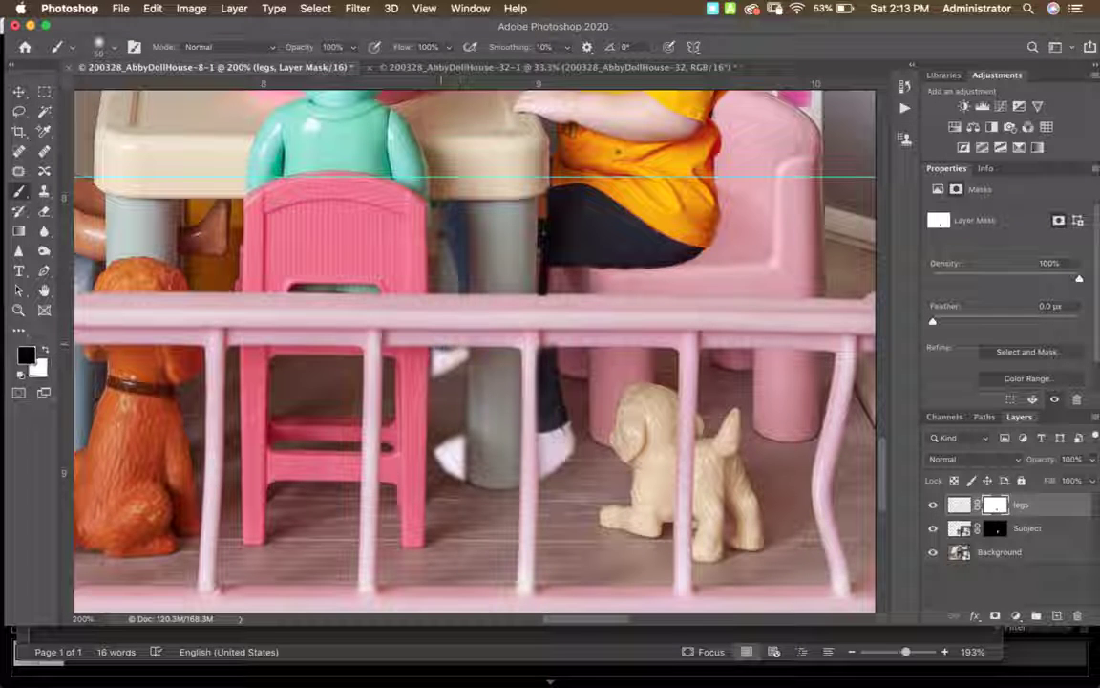
# Move the legs layer below Subject and target its mask with a smaller brush
pyautogui.moveTo(960, 504); pyautogui.dragTo(955, 540)
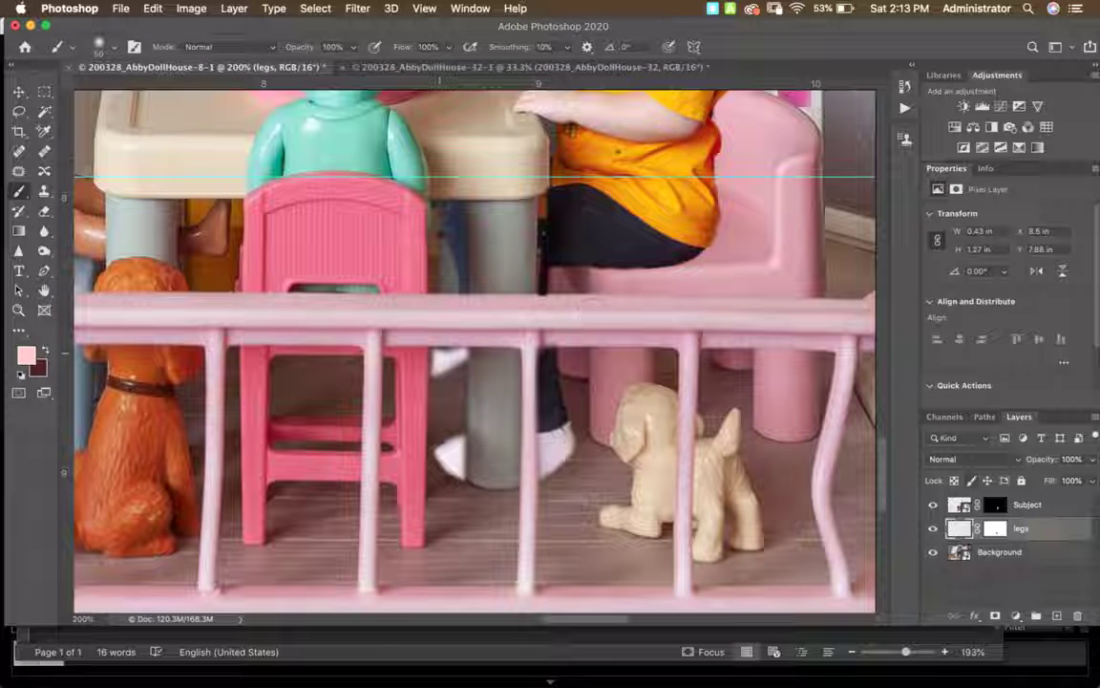
pyautogui.click(993, 530)
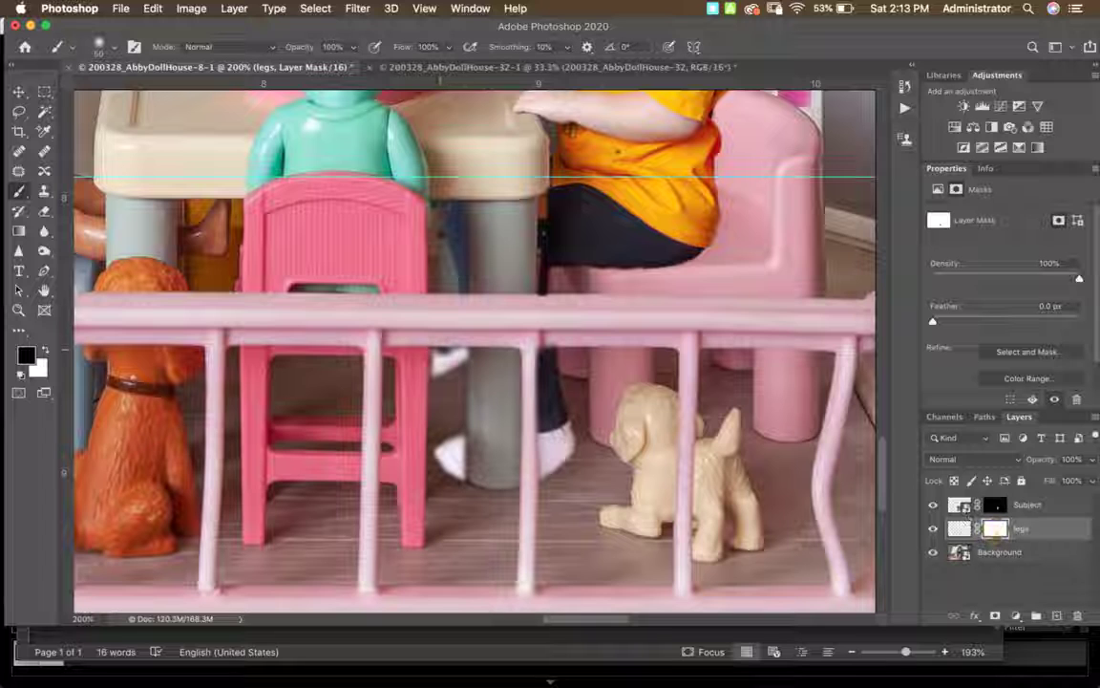
pyautogui.press('x')
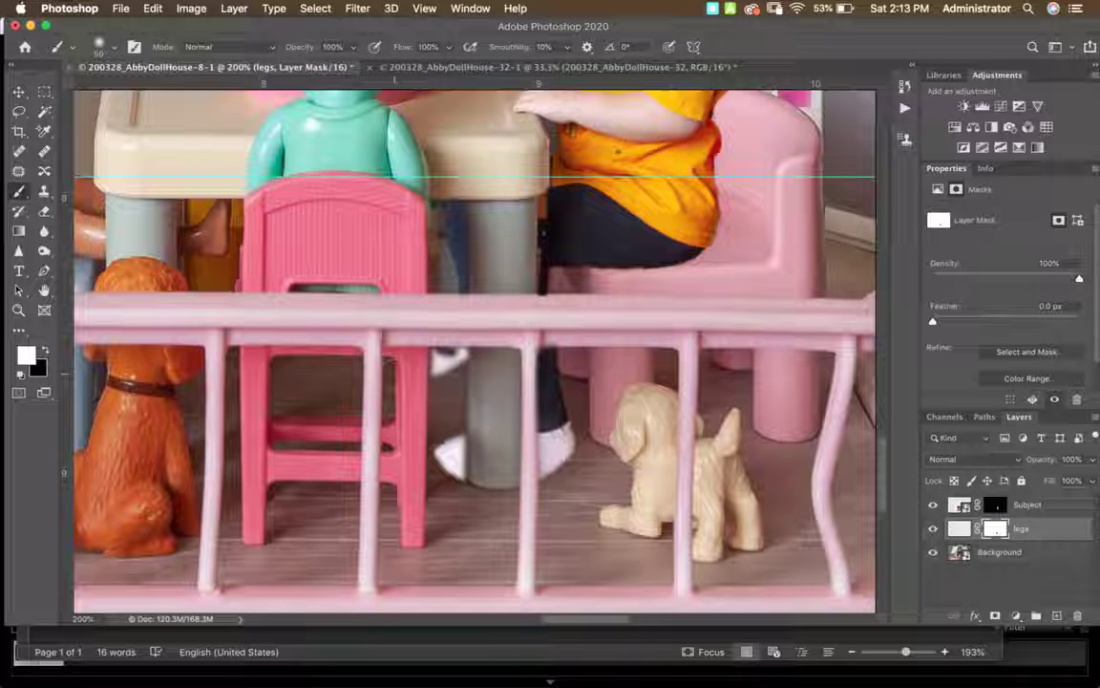
pyautogui.press('[')
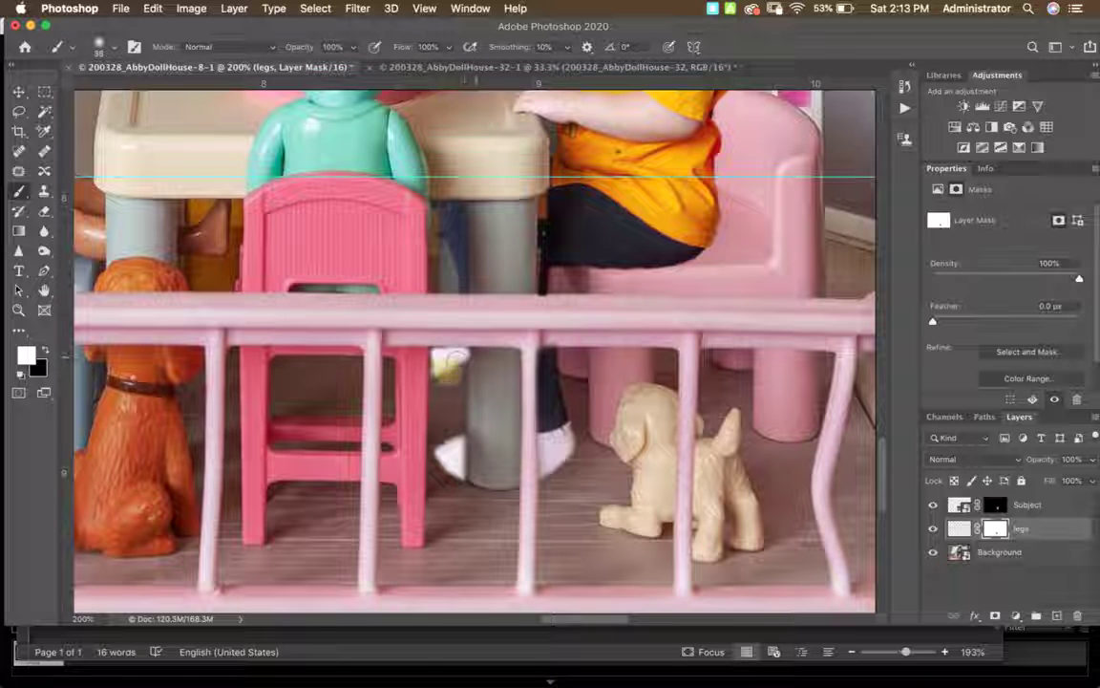
pyautogui.press('x')
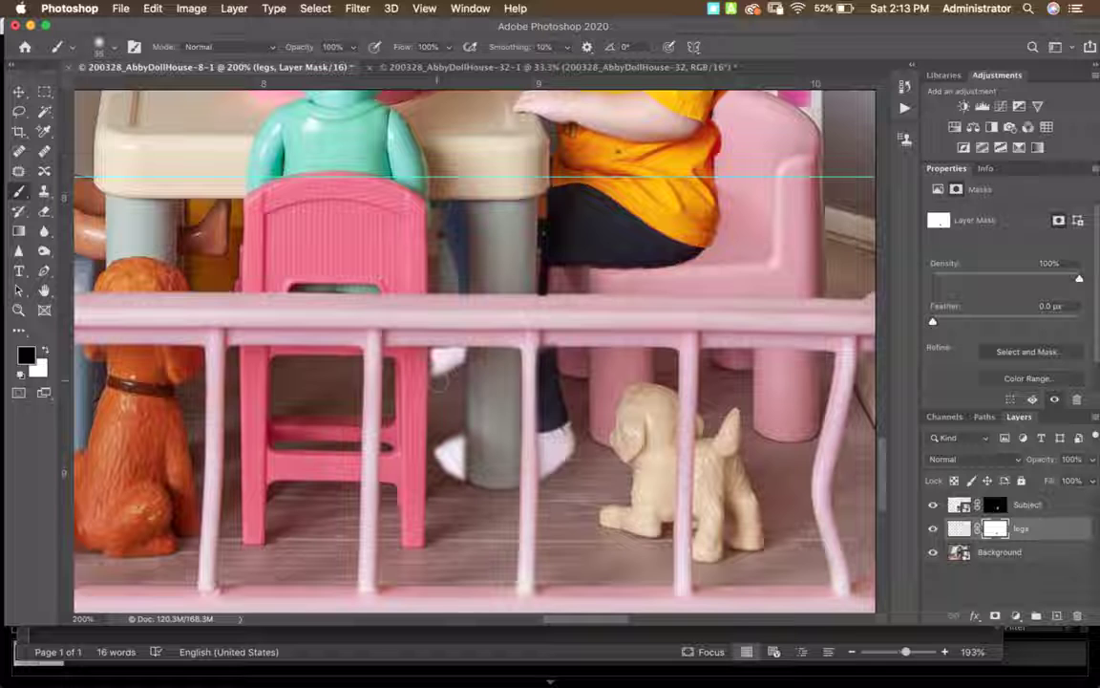
pyautogui.press('x')
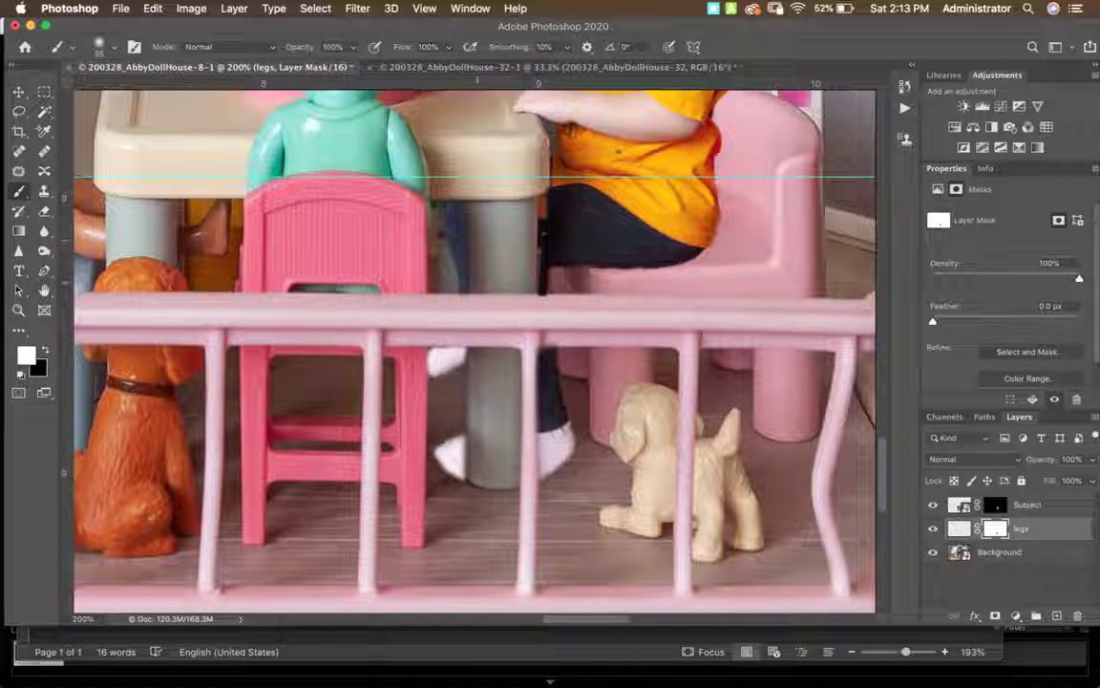
pyautogui.press('x')
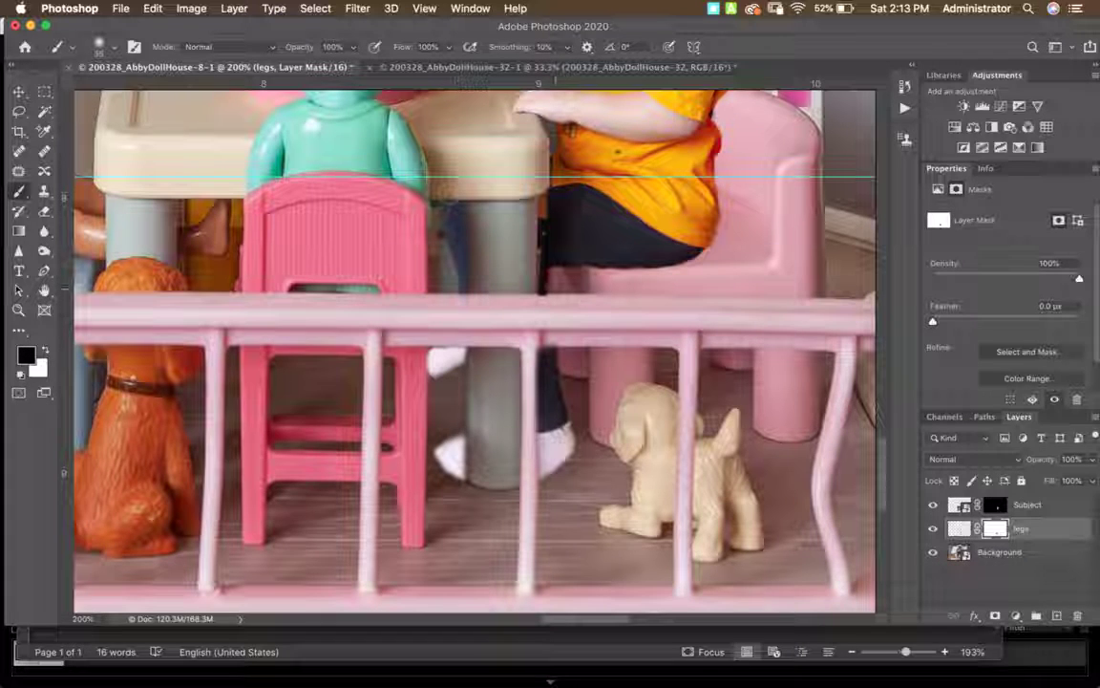
pyautogui.press('super+minus')
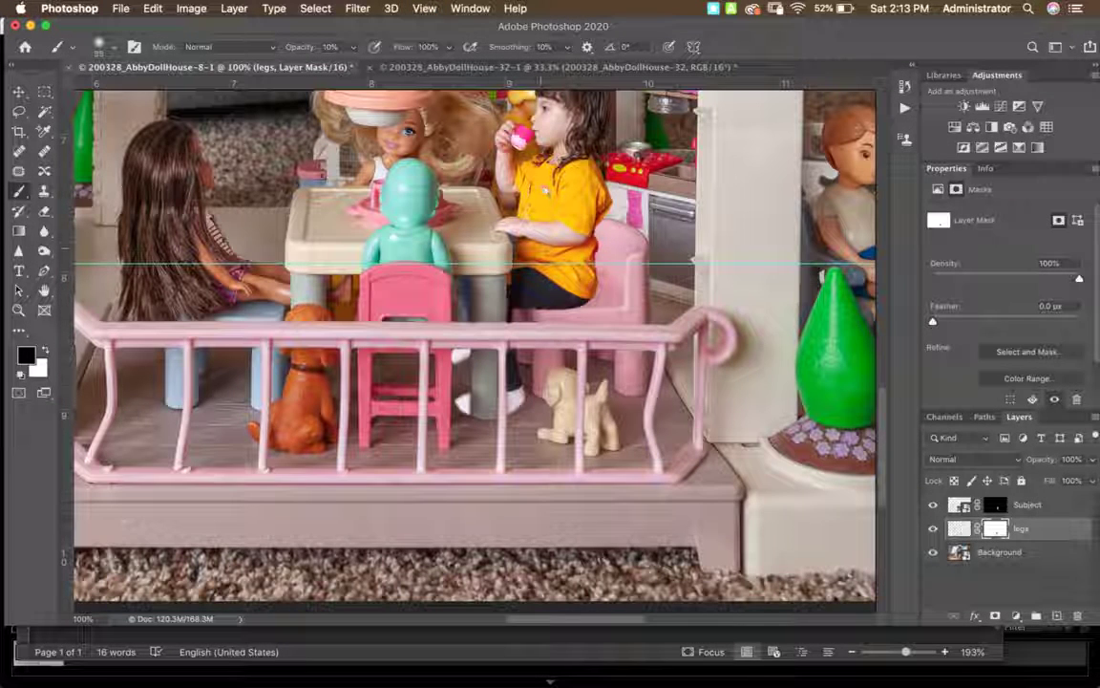
# On the Subject mask, undo the faint stroke near the girl's hand and set brush opacity to 100%
pyautogui.click(993, 503)
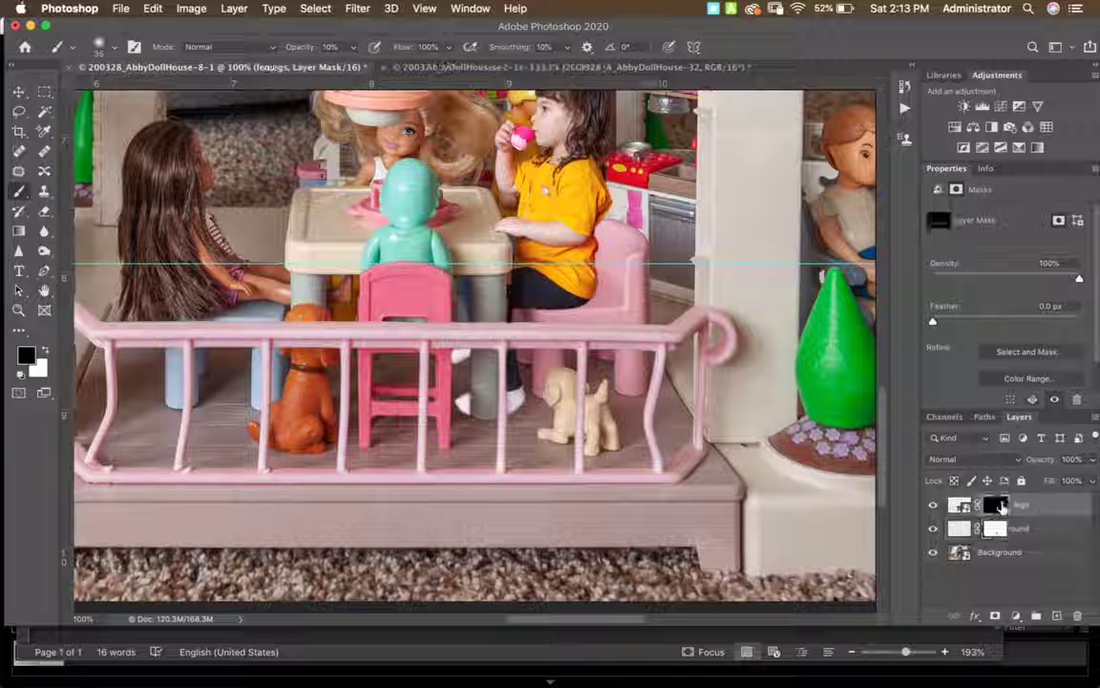
pyautogui.press('super+z')
pyautogui.press('x')
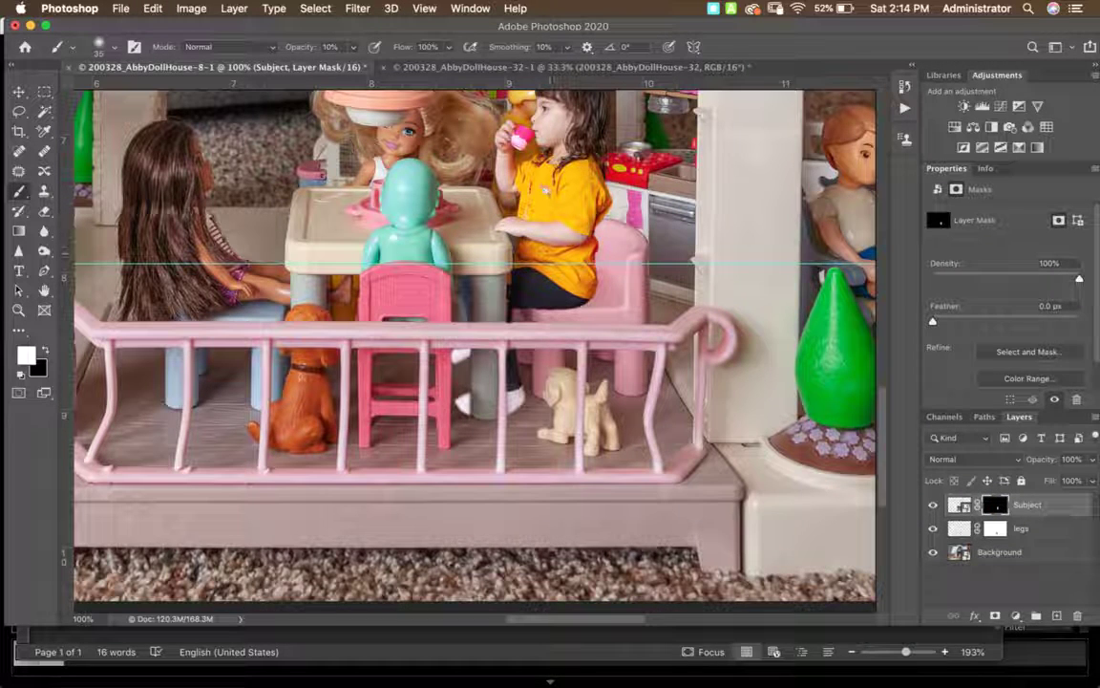
pyautogui.press('0')
pyautogui.moveTo(416, 66); pyautogui.dragTo(411, 67)
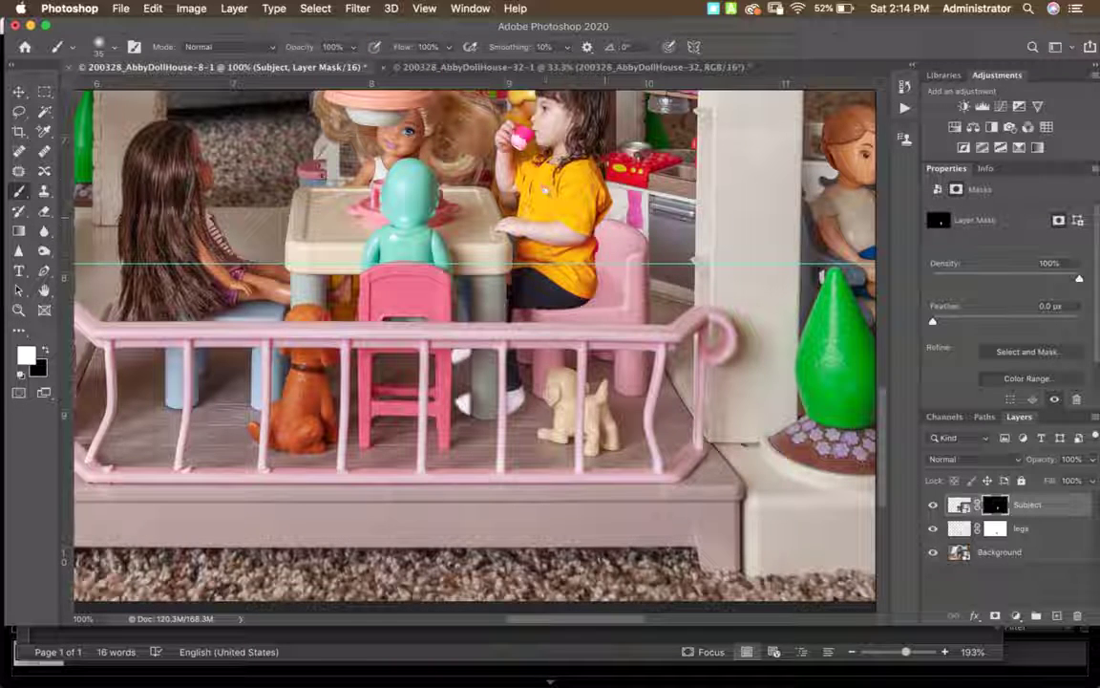
pyautogui.scroll(1, 842, 174)
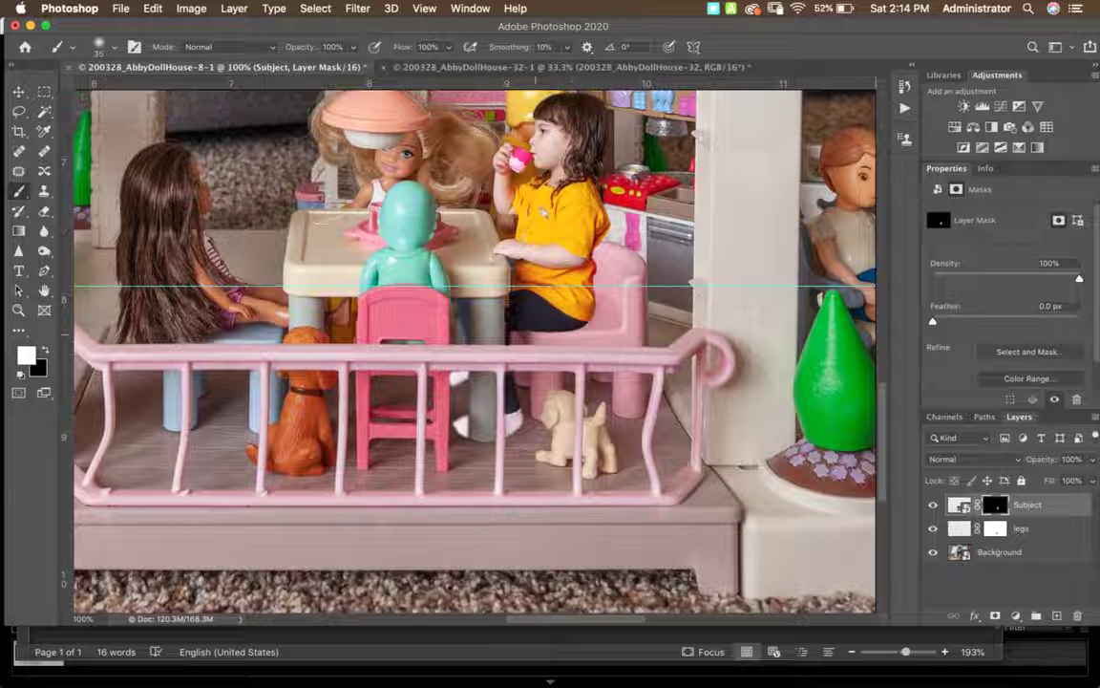
pyautogui.press('super+equal')
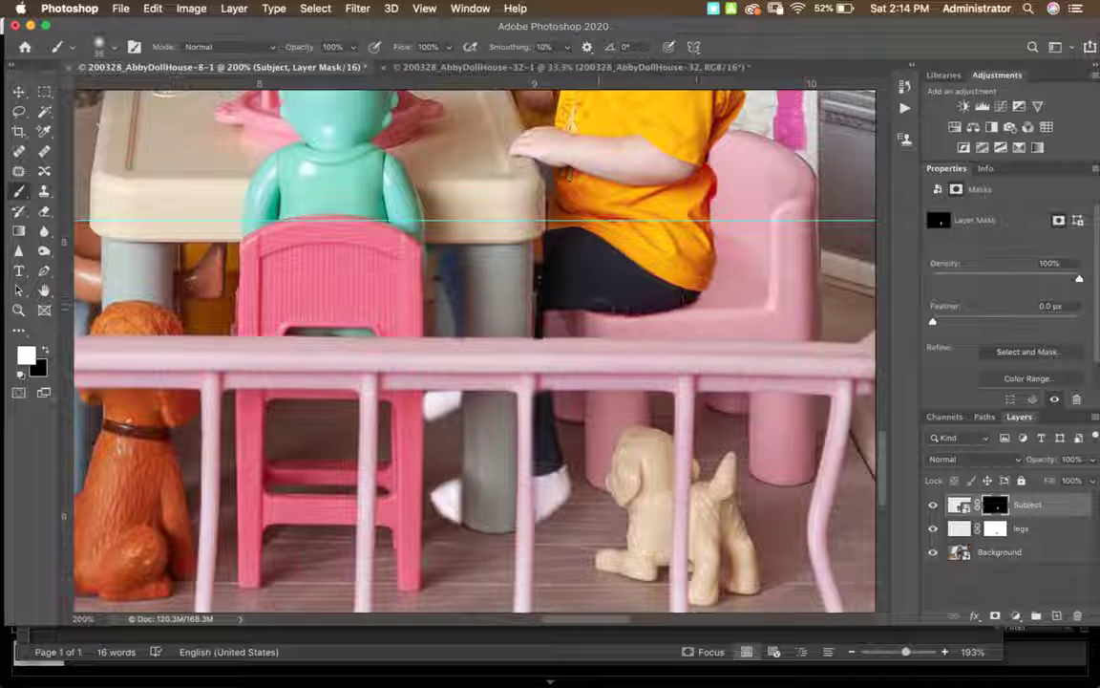
pyautogui.press('x')
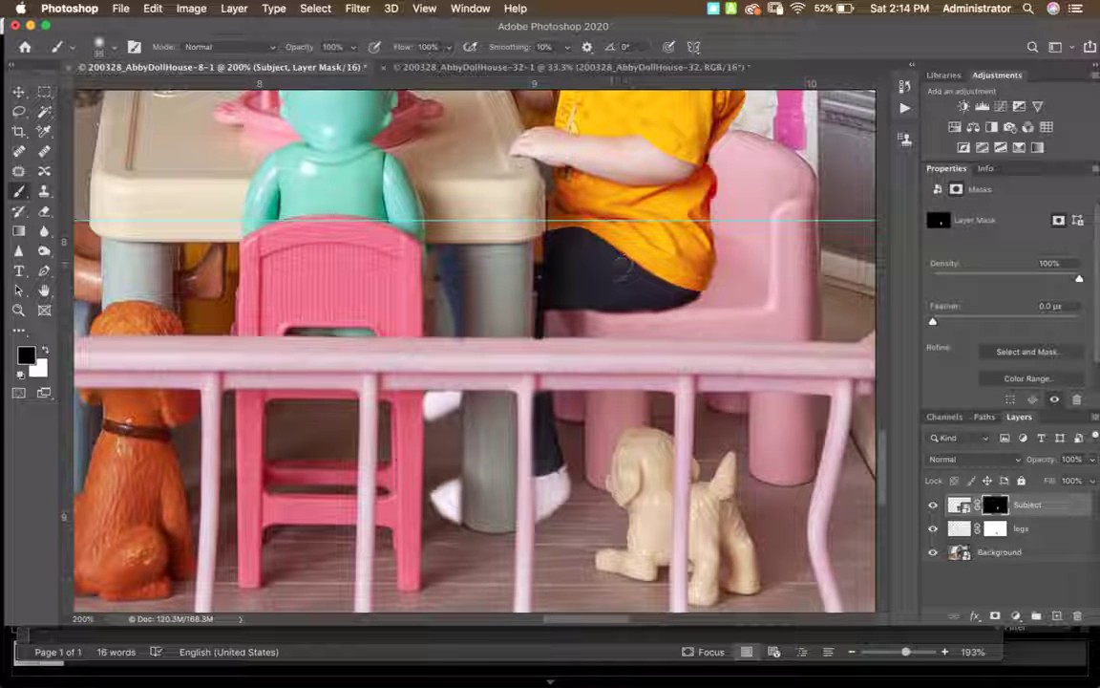
pyautogui.press('super+minus')
pyautogui.press('super+minus')
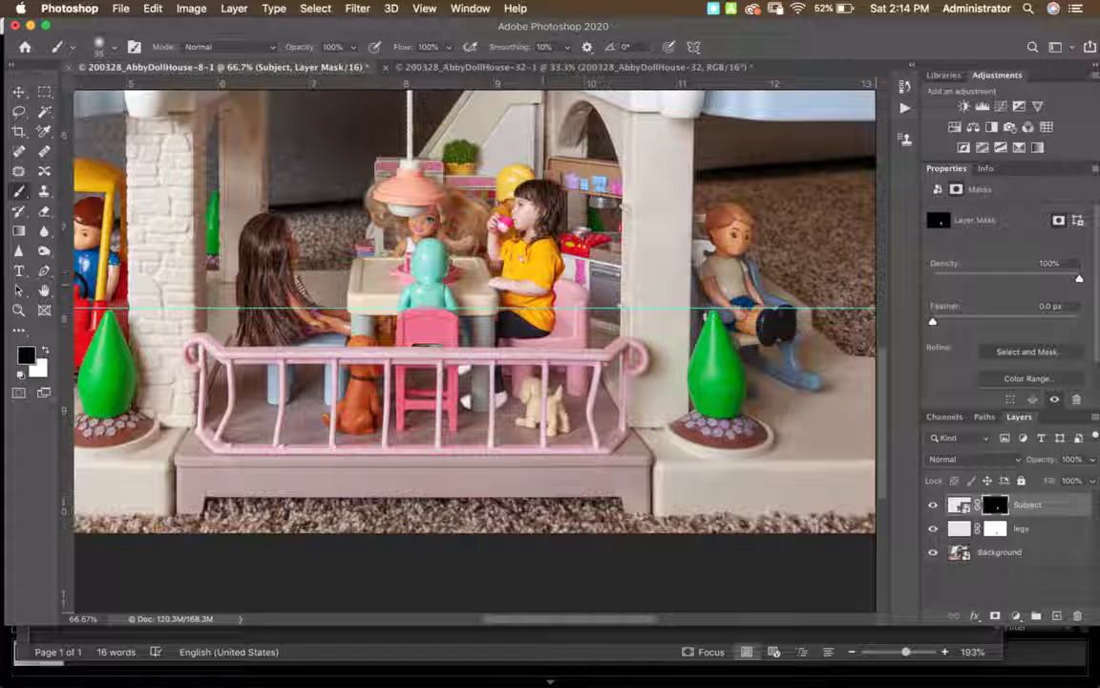
# Free Transform the Subject layer, dragging its top corners to skew it, and commit
pyautogui.press('super+t')
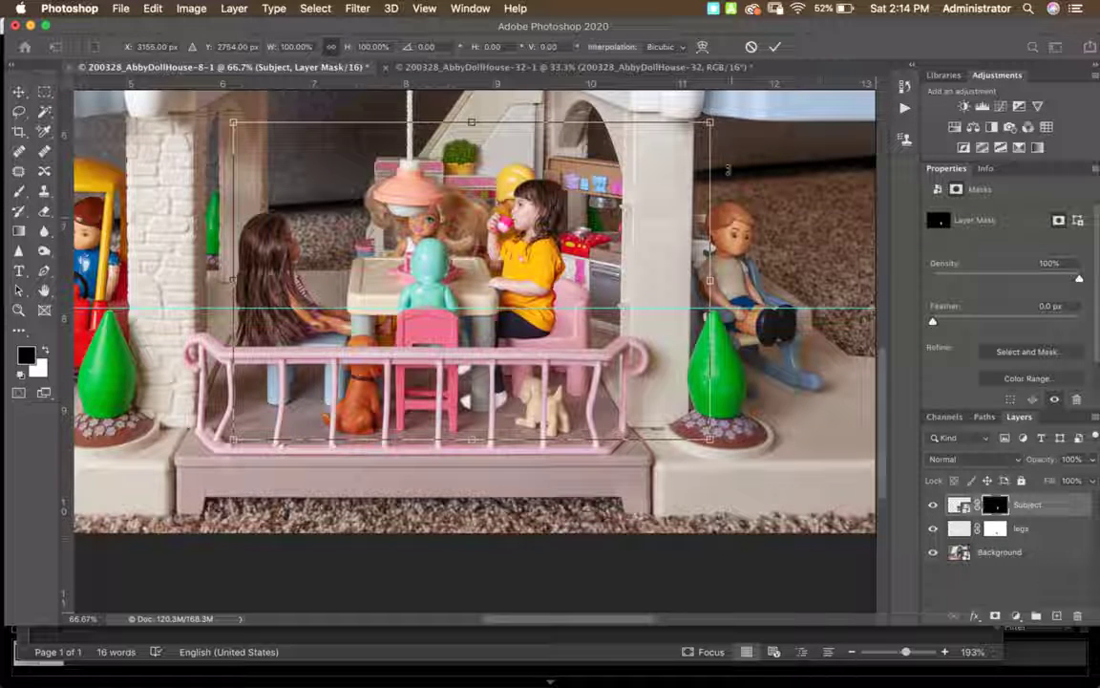
pyautogui.moveTo(713, 124); pyautogui.dragTo(700, 122)
pyautogui.moveTo(233, 122)
pyautogui.mouseDown()
pyautogui.moveTo(248, 141)
pyautogui.moveTo(247, 130)
pyautogui.mouseUp()
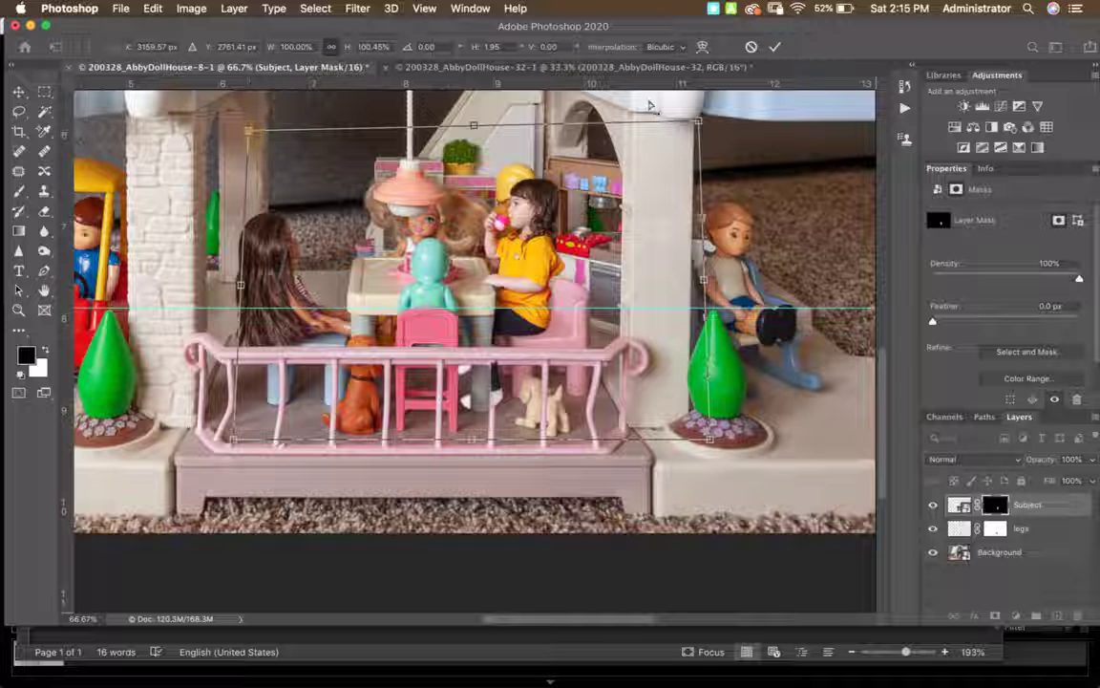
pyautogui.moveTo(698, 123); pyautogui.dragTo(700, 140)
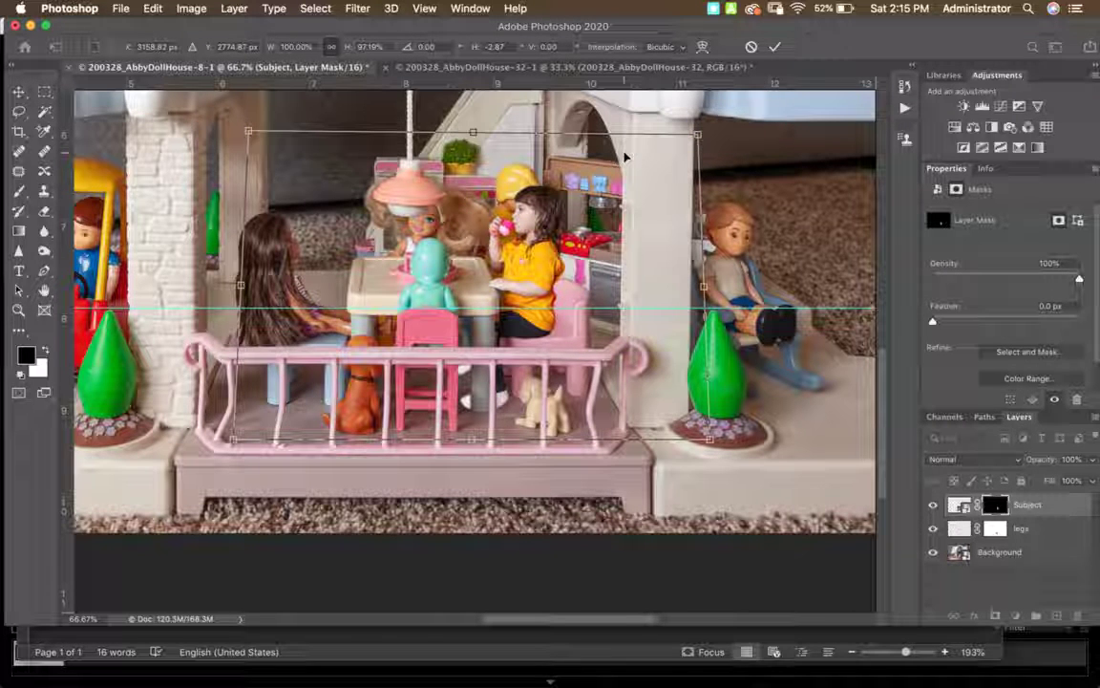
pyautogui.press('Return')
# Add 'Command' on a new line below 'J' in the Word notes, then return to Photoshop
pyautogui.press('b')
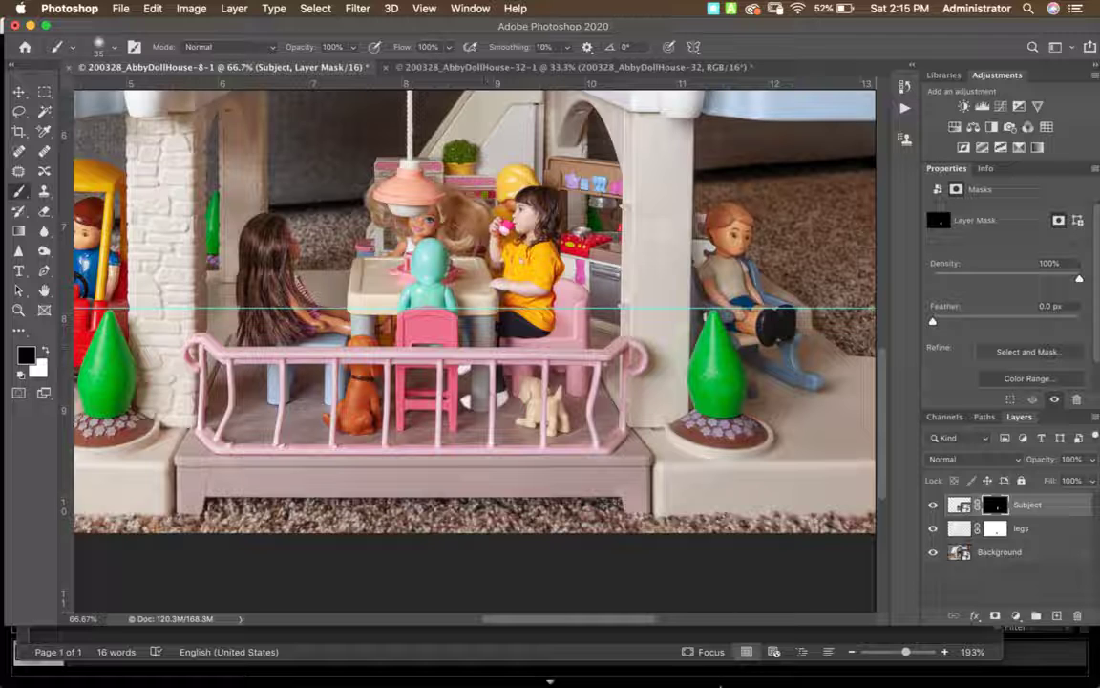
pyautogui.moveTo(723, 657)
pyautogui.click(528, 658)
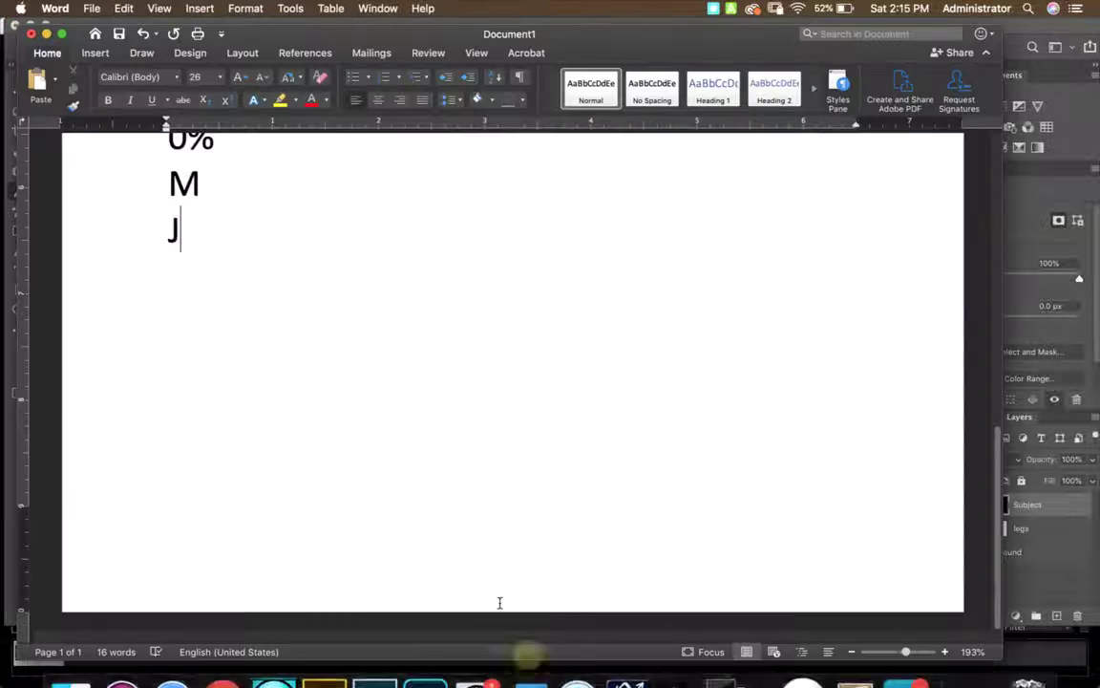
pyautogui.press('Return')
pyautogui.write('Command')
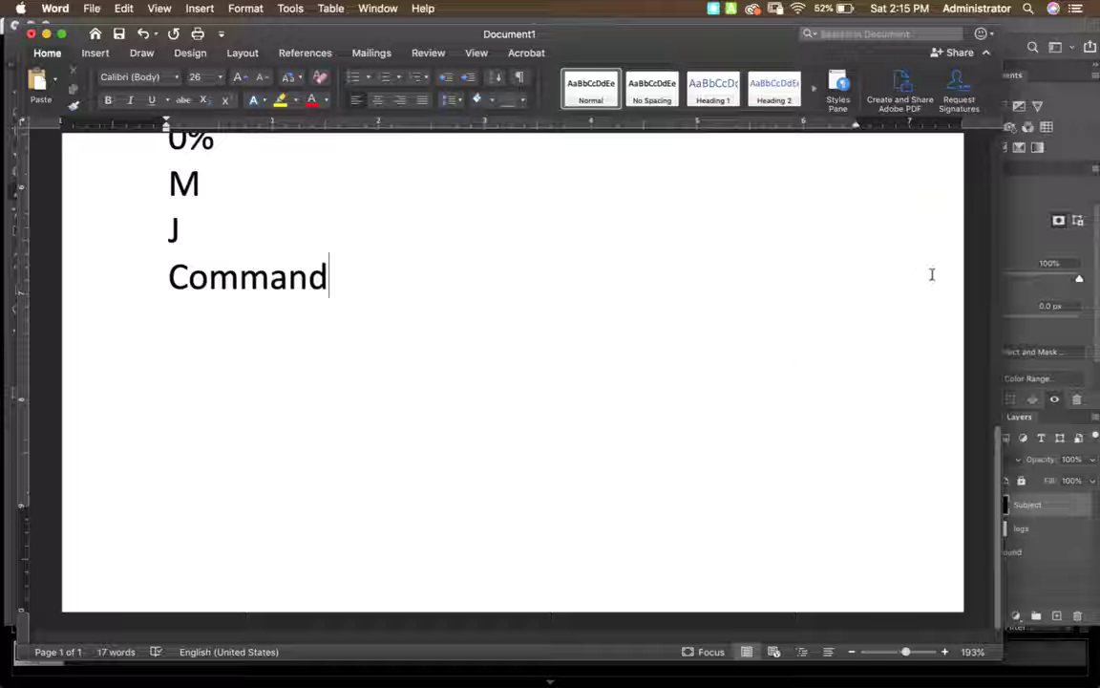
pyautogui.press('super+Tab')
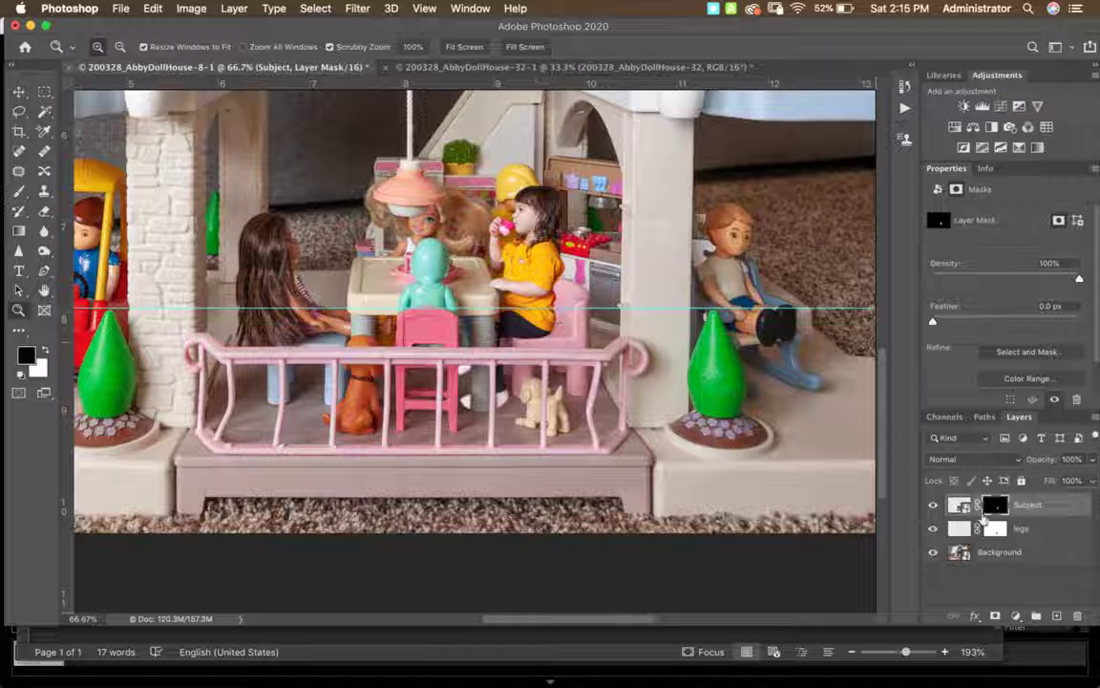
# At 100% zoom, add a new empty layer directly above Background
pyautogui.press('super+2')
pyautogui.press('super+1')
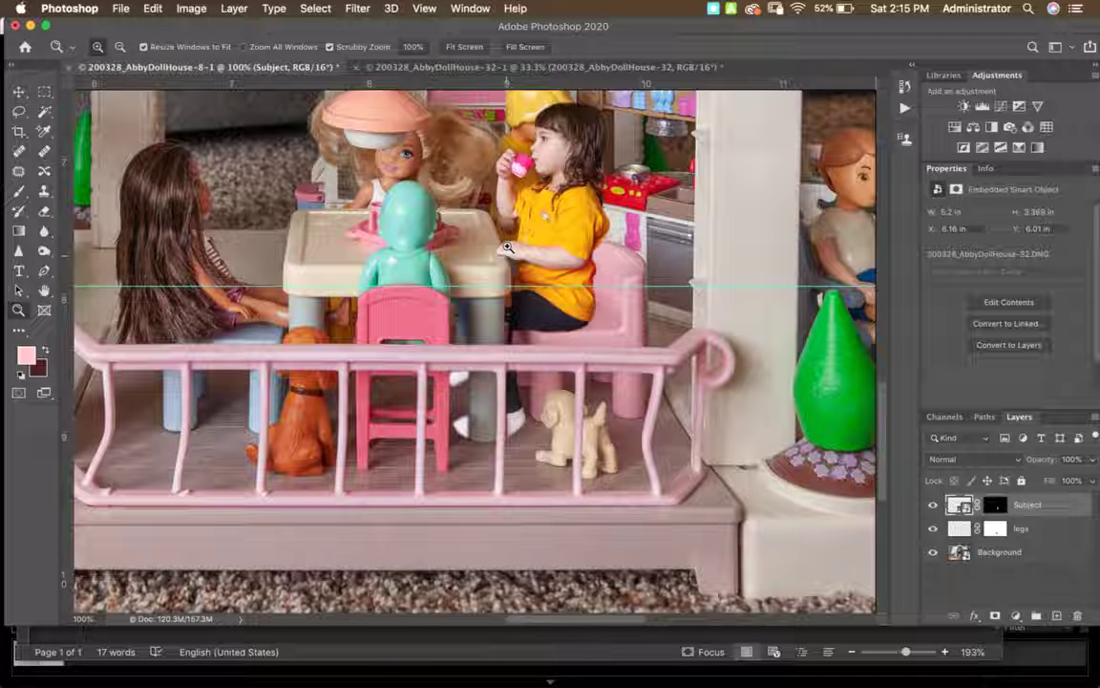
pyautogui.click(1057, 616)
pyautogui.moveTo(989, 504)
pyautogui.mouseDown()
pyautogui.moveTo(955, 564)
pyautogui.moveTo(984, 521)
pyautogui.mouseUp()
# Name the new layer 'Contact Shadow' and bring the Word notes to the front
pyautogui.doubleClick(991, 551)
pyautogui.write('Contacts')
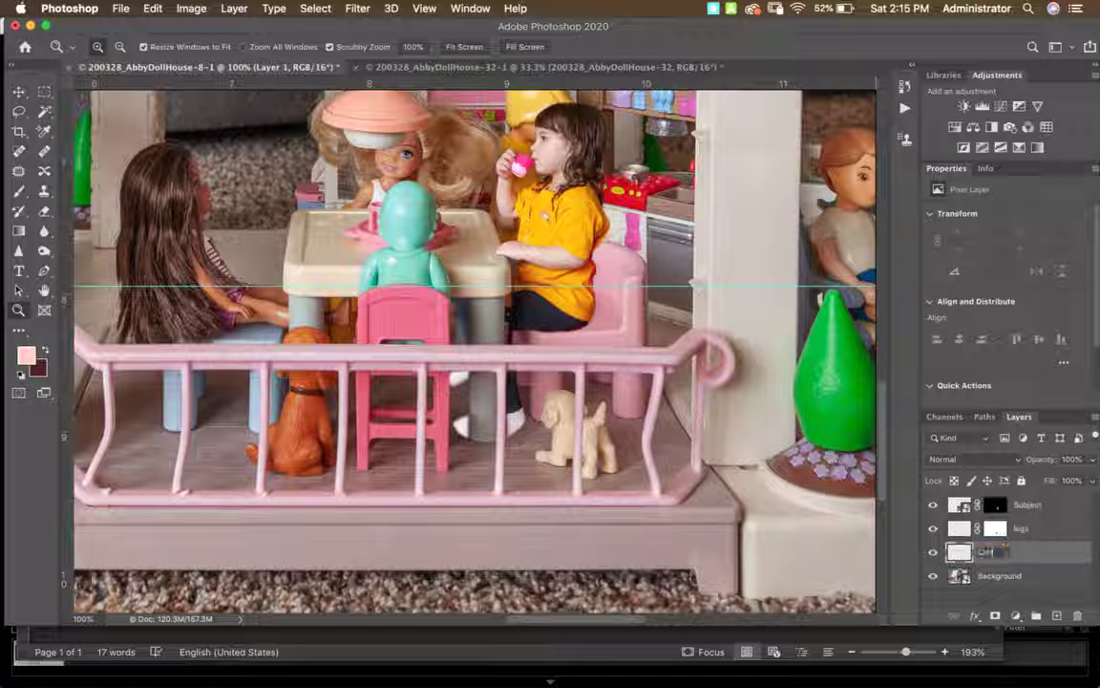
pyautogui.write('hadow')
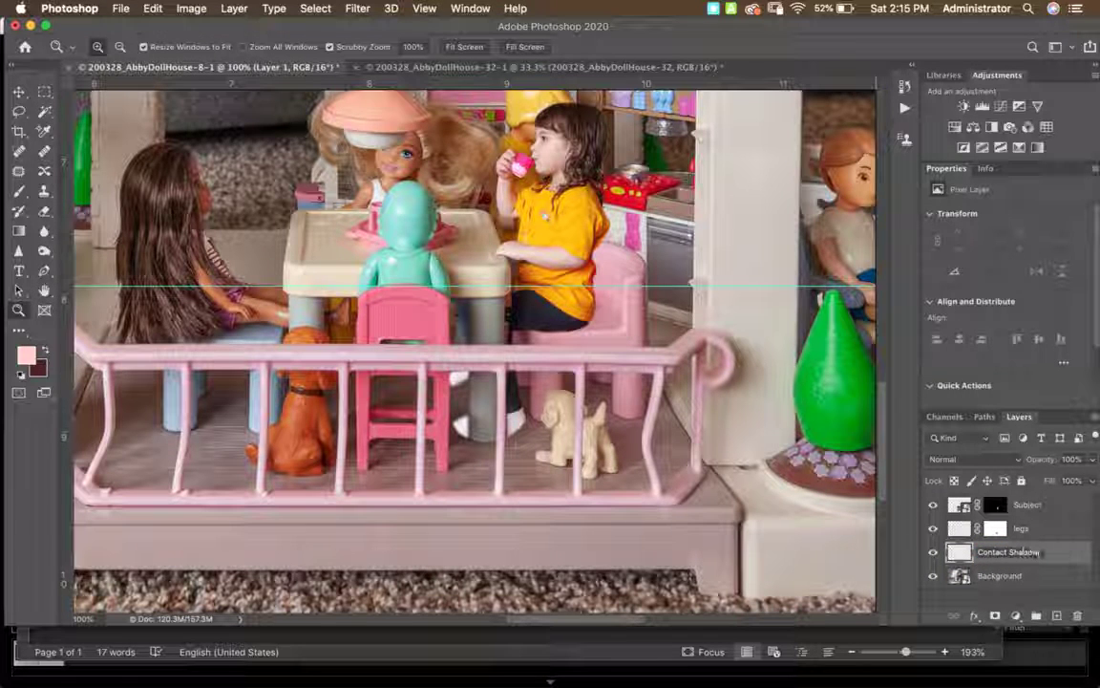
pyautogui.press('Return')
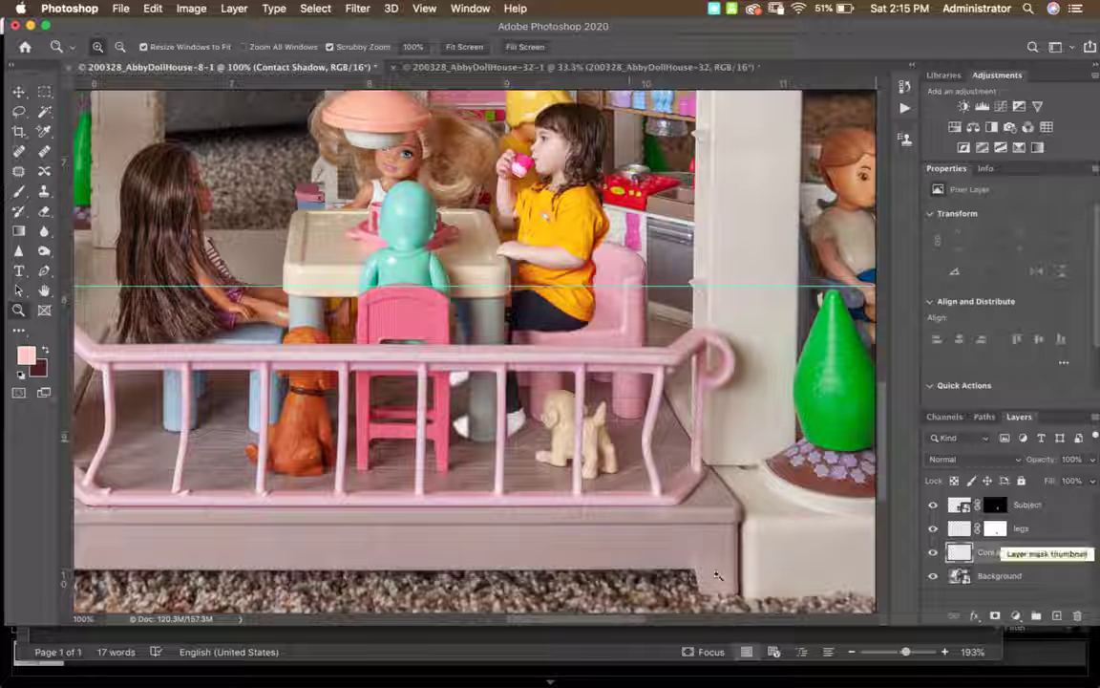
pyautogui.moveTo(601, 680)
pyautogui.click(521, 657)
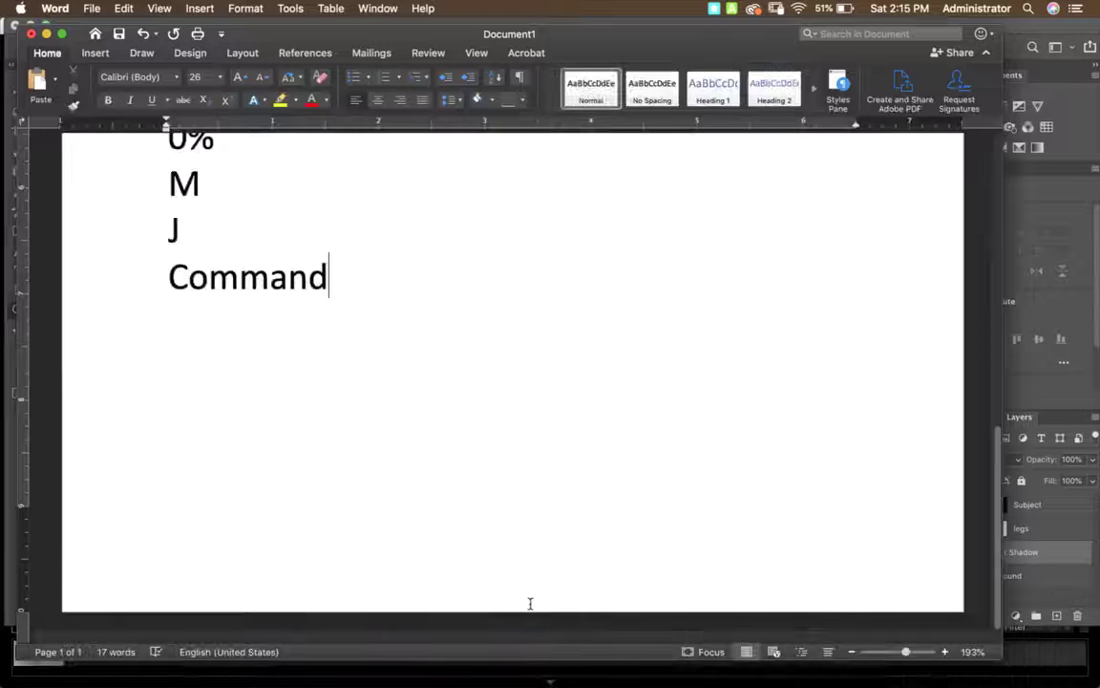
# Add Shadow, Direction, Gaussian Blur and Multiply as lines under Command, then return to Photoshop
pyautogui.press('Return')
pyautogui.write('Shadow')
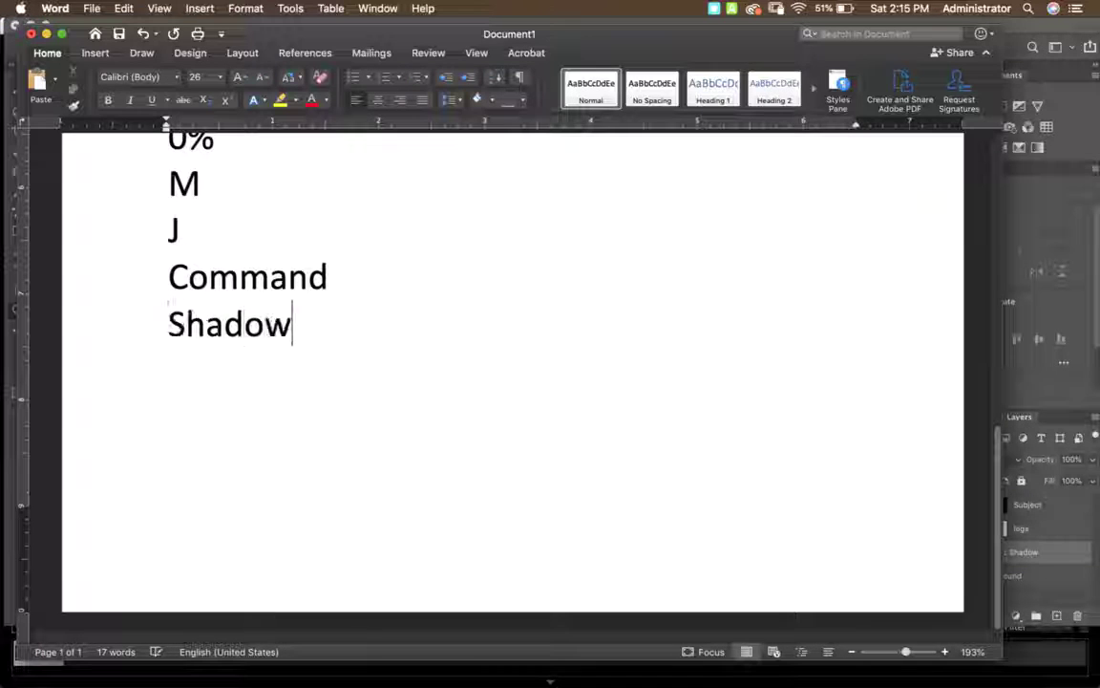
pyautogui.press('Return')
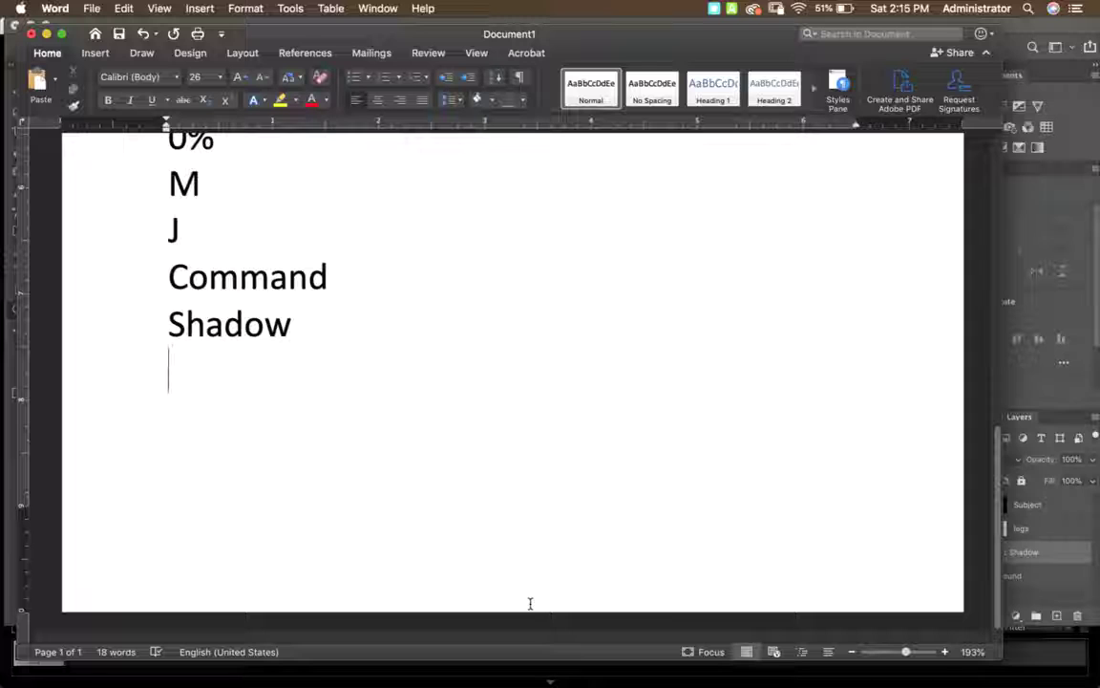
pyautogui.write('Direction')
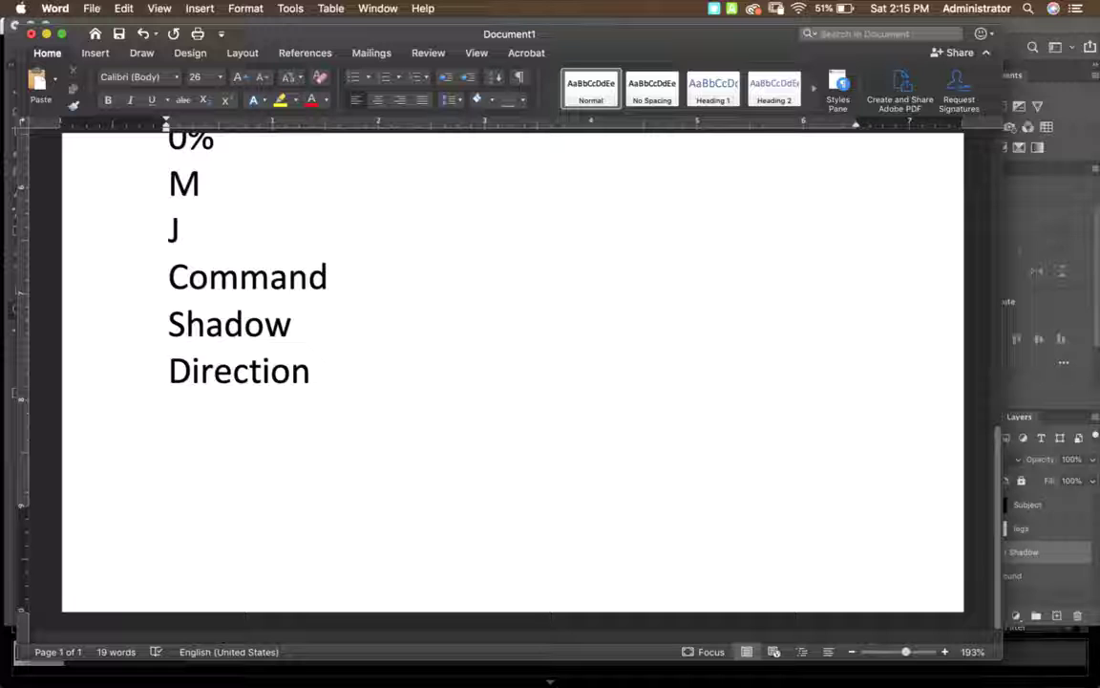
pyautogui.press('Return')
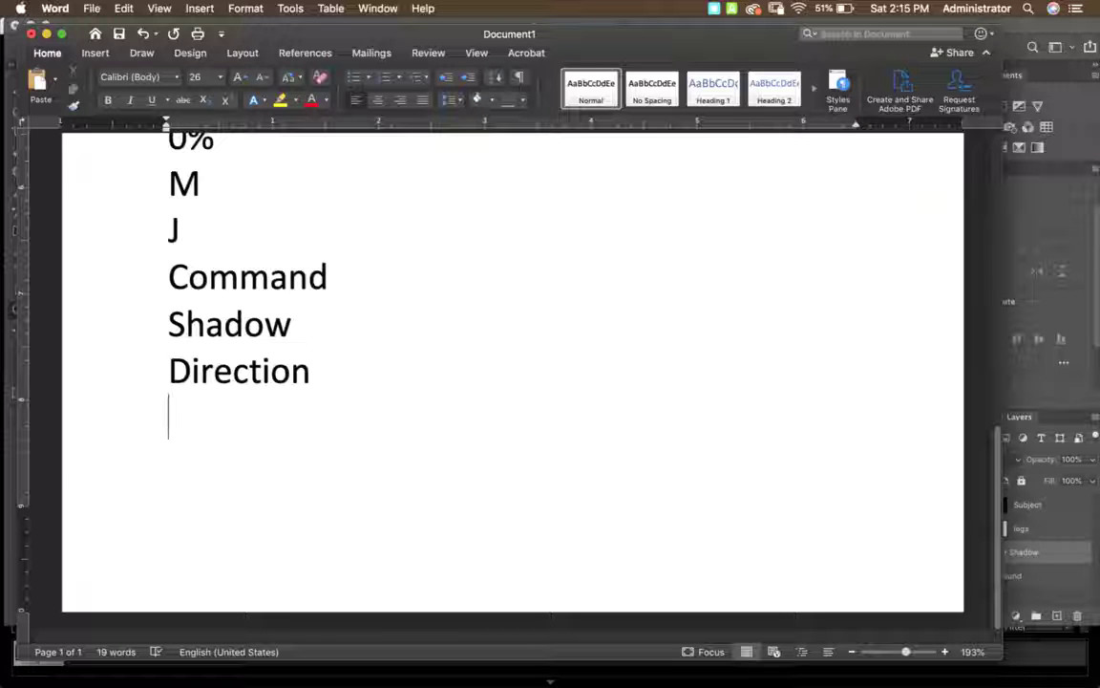
pyautogui.write('G')
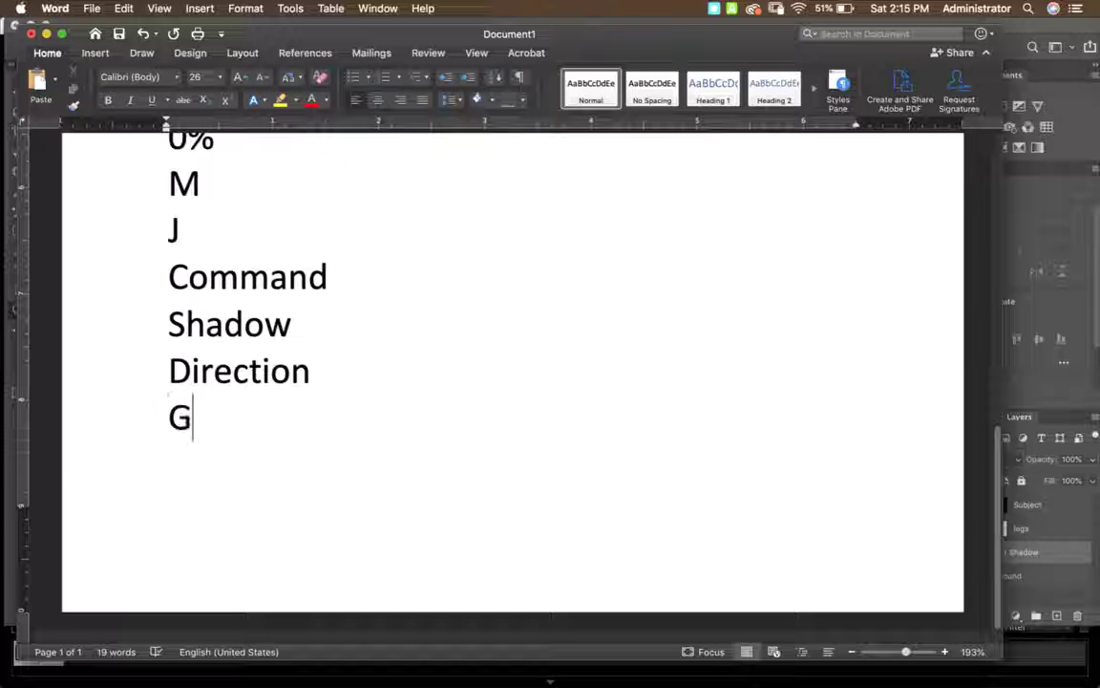
pyautogui.write('aussian Blur')
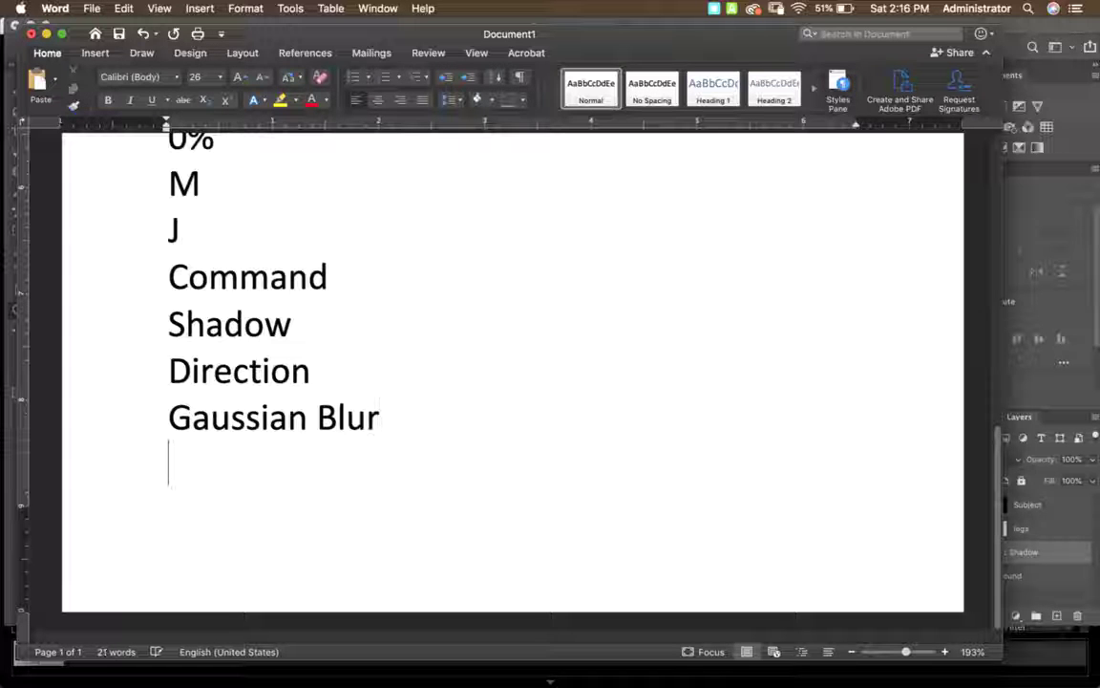
pyautogui.write('Mul')
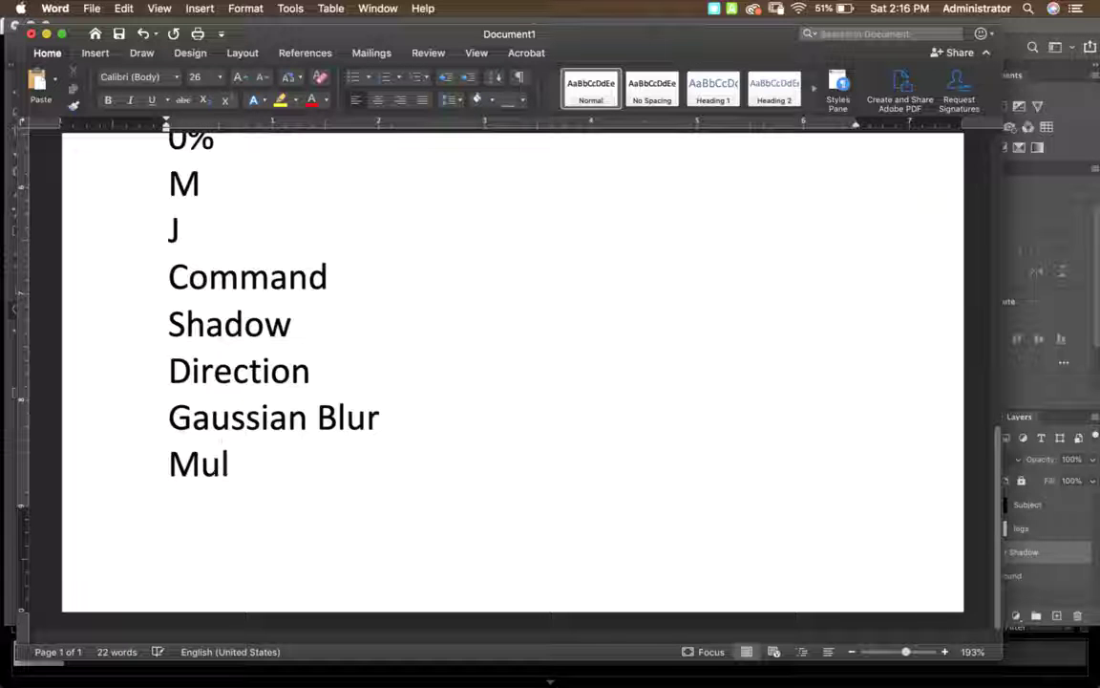
pyautogui.write('tiply')
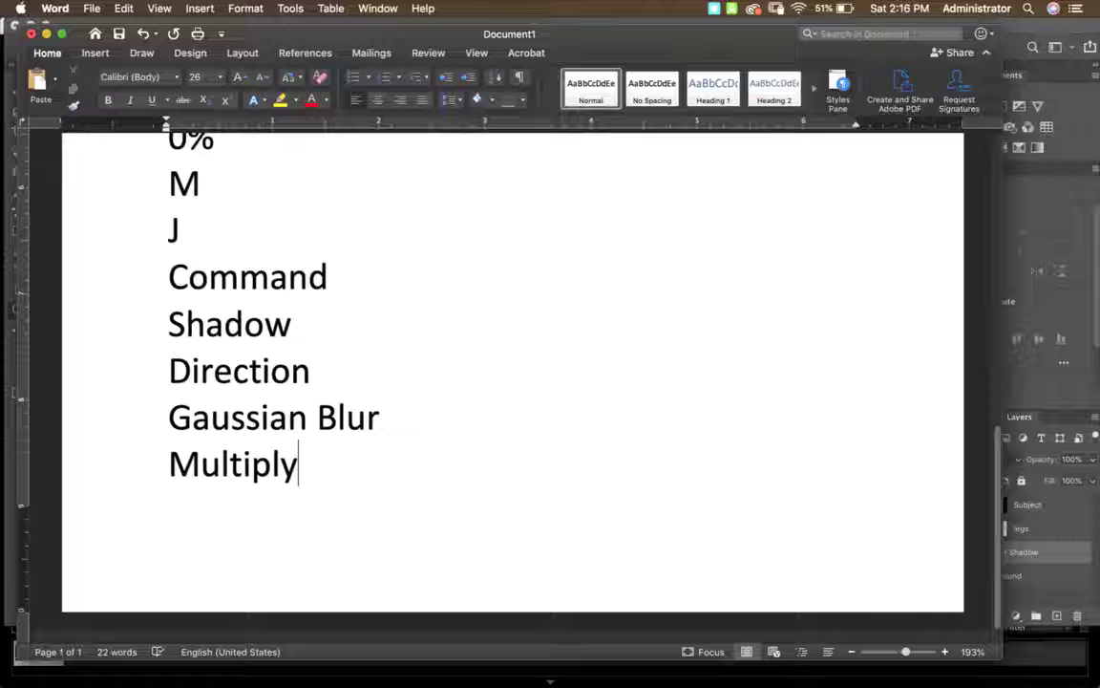
pyautogui.click(1051, 456)
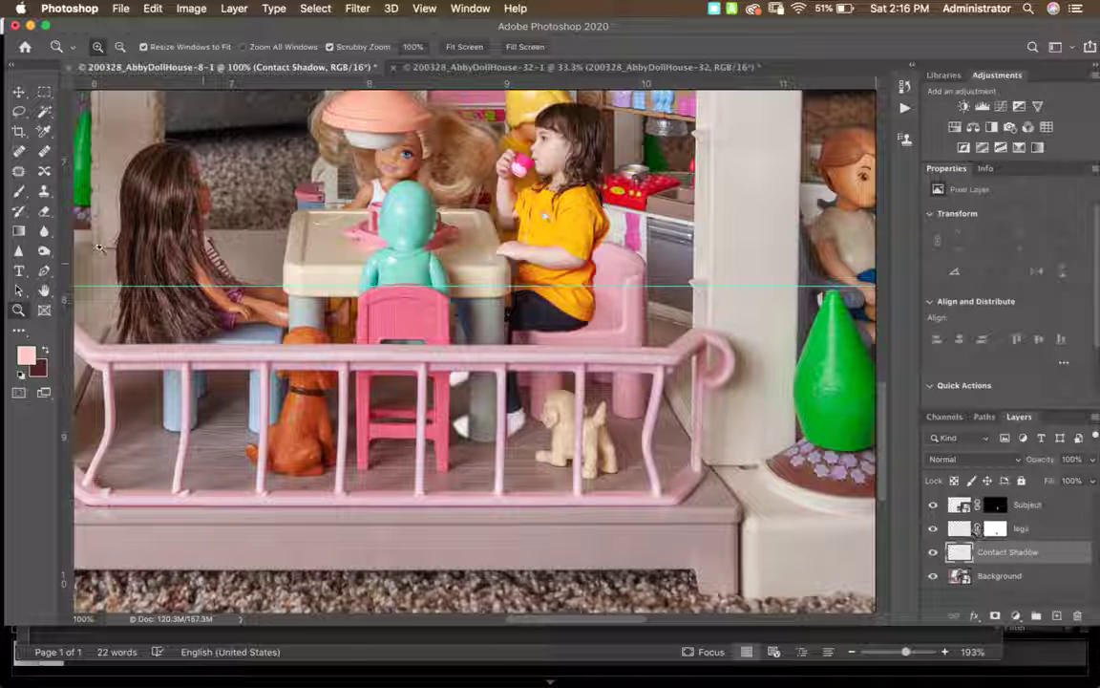
# At 200% zoom, paint black shadows under the girl's hand and both shoes on Contact Shadow
pyautogui.press('b')
pyautogui.press('d')
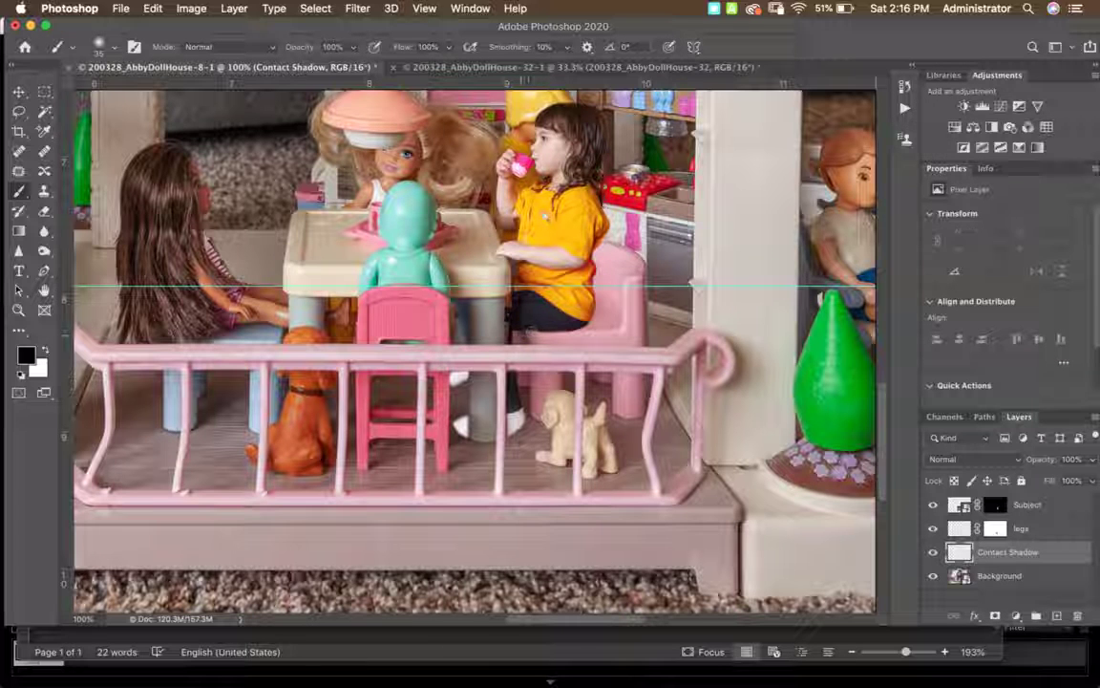
pyautogui.press('super+equal')
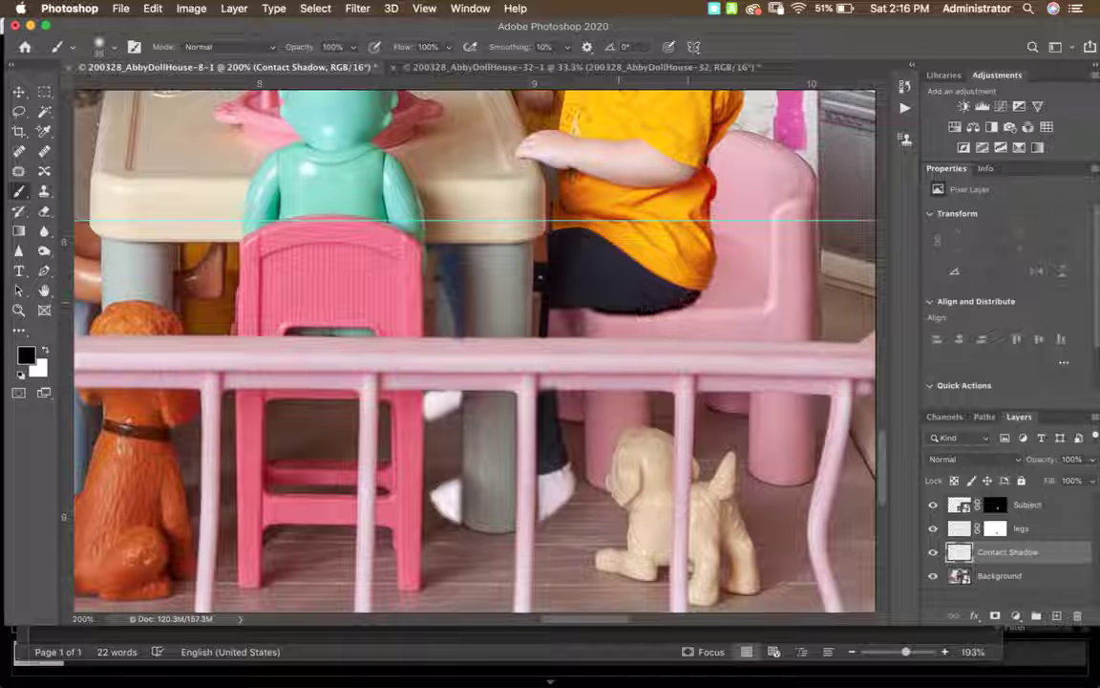
pyautogui.moveTo(690, 275); pyautogui.dragTo(592, 273)
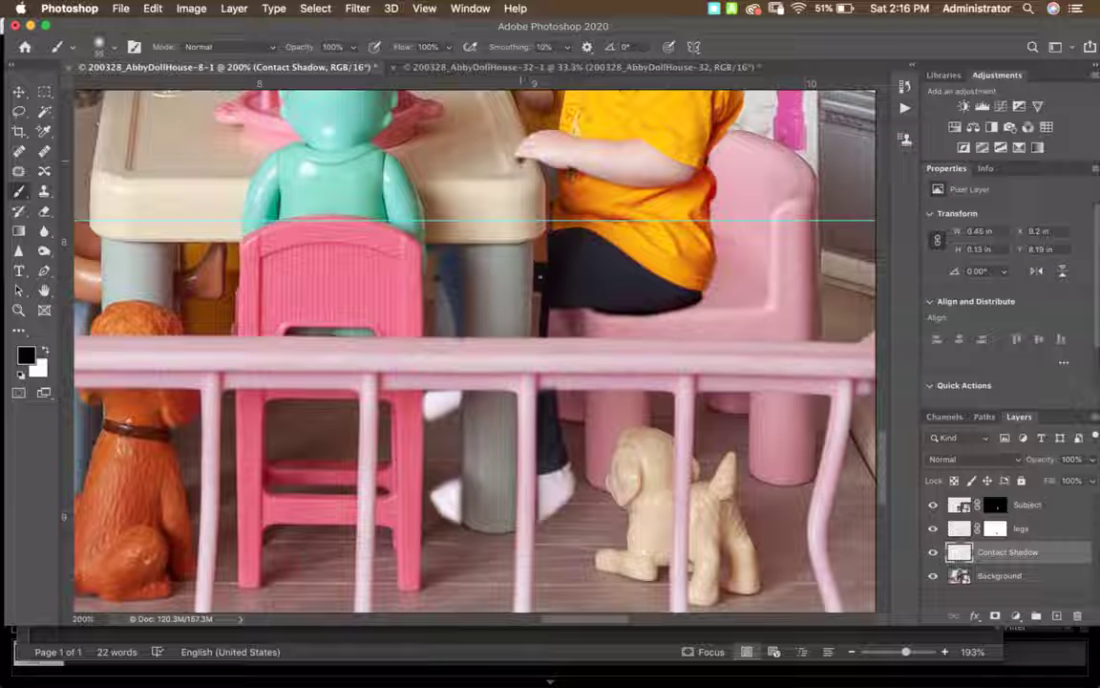
pyautogui.moveTo(525, 153); pyautogui.dragTo(520, 160)
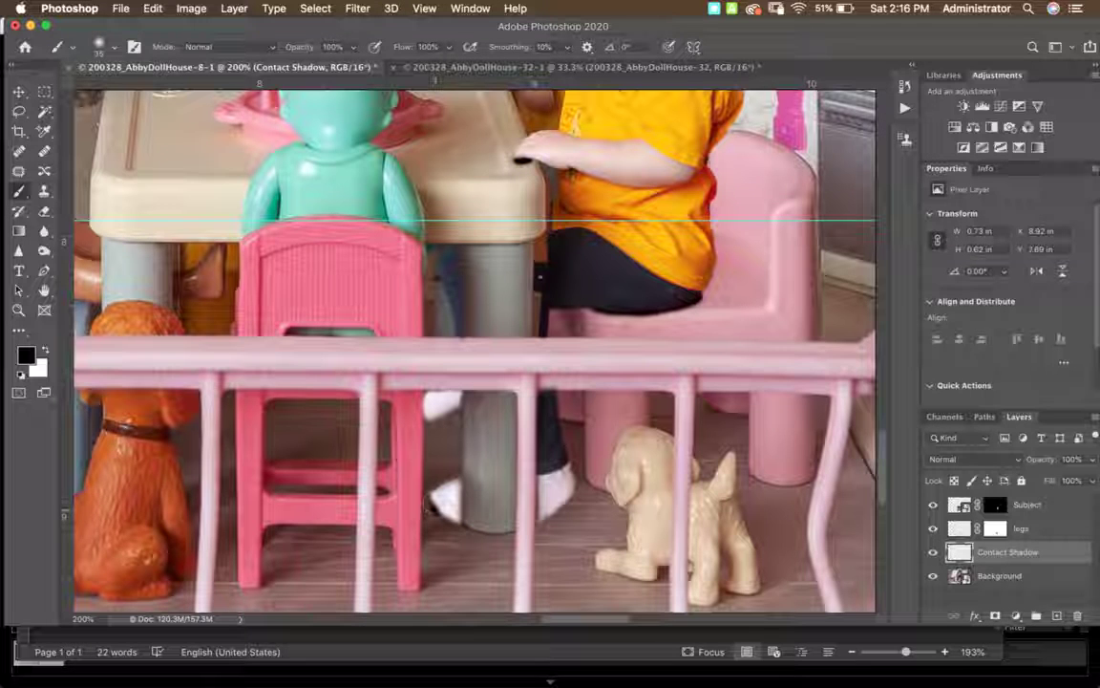
pyautogui.moveTo(420, 497); pyautogui.dragTo(587, 506)
pyautogui.moveTo(395, 378); pyautogui.dragTo(409, 377)
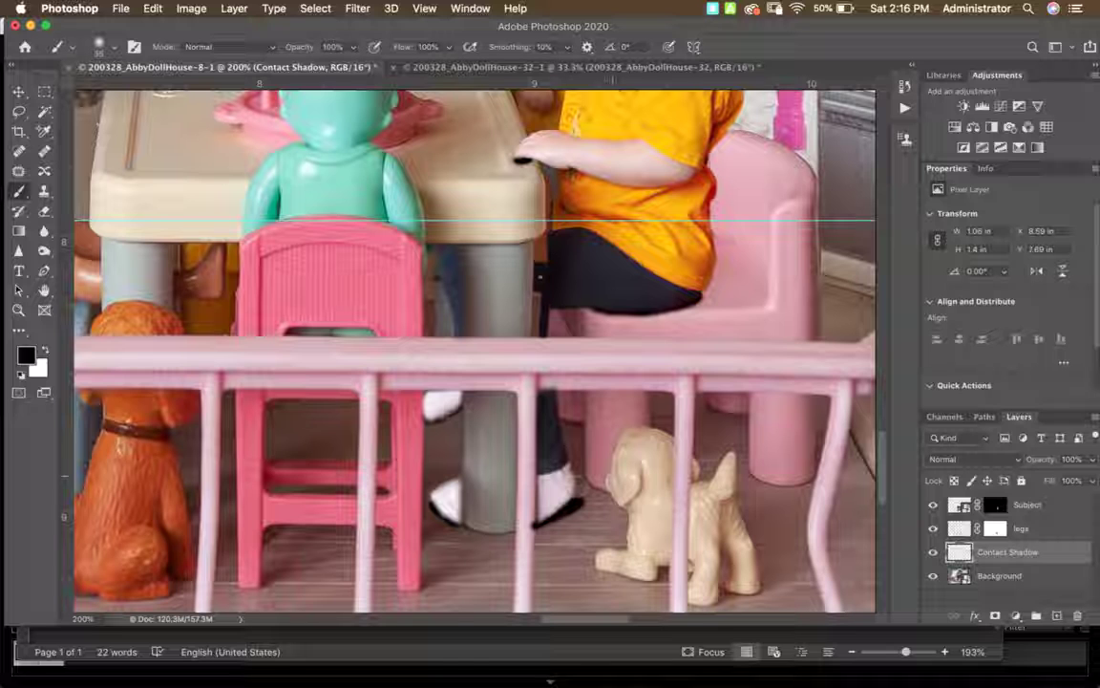
# Soften the Contact Shadow strokes with a 4.9-pixel Gaussian Blur
pyautogui.click(364, 8)
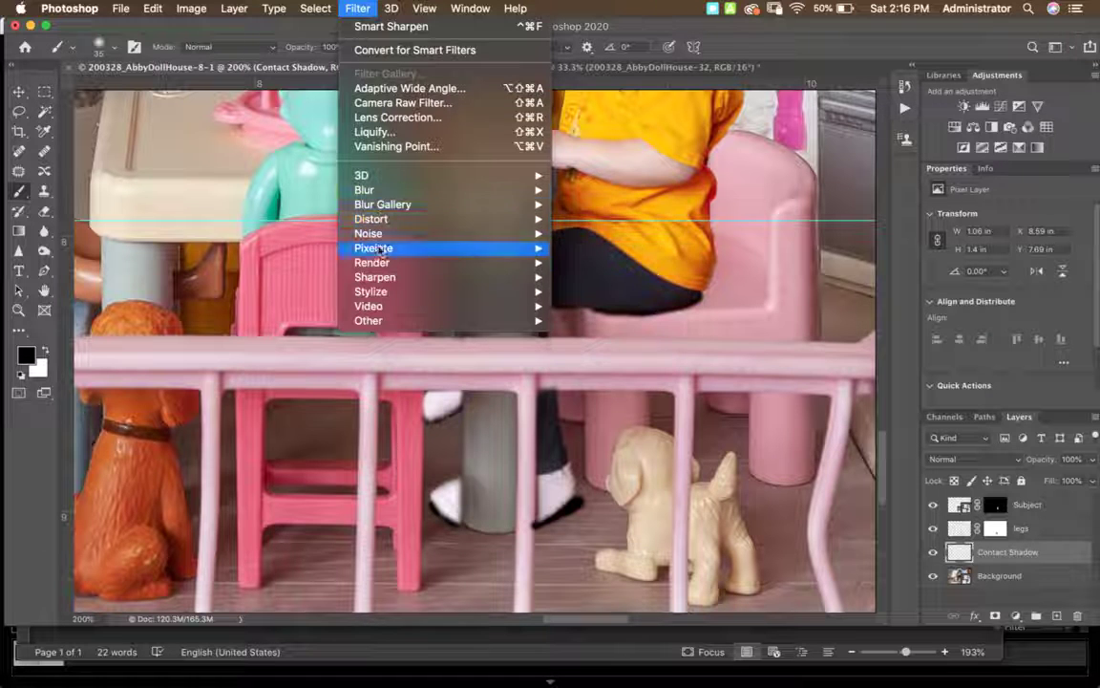
pyautogui.moveTo(401, 190)
pyautogui.click(649, 248)
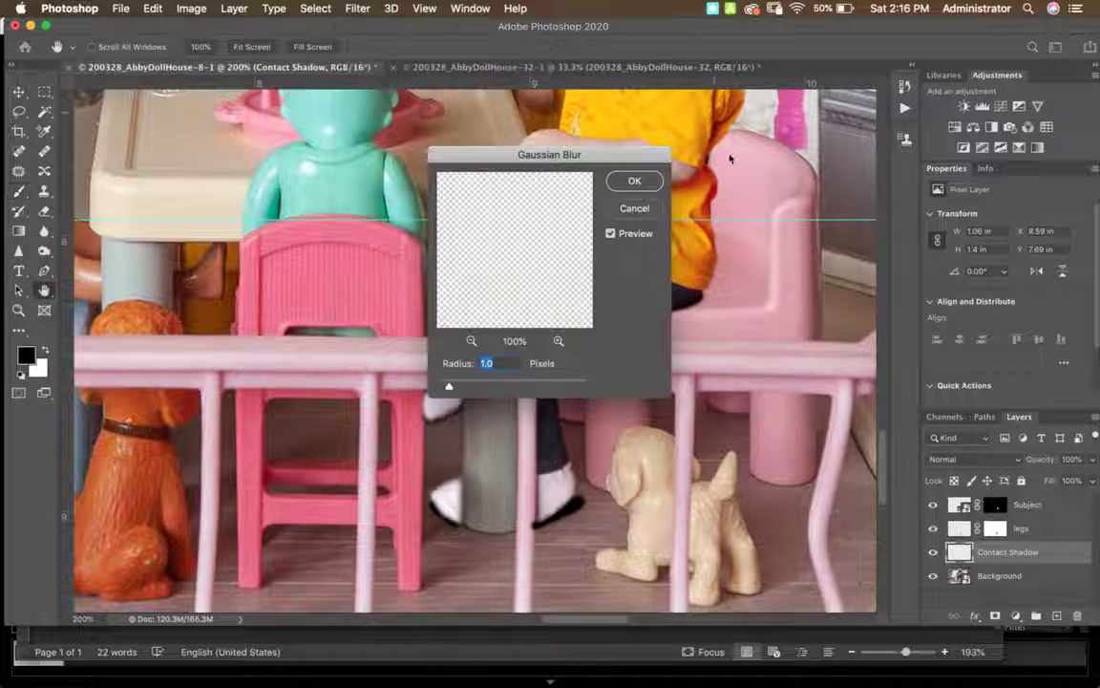
pyautogui.moveTo(579, 155); pyautogui.dragTo(814, 133)
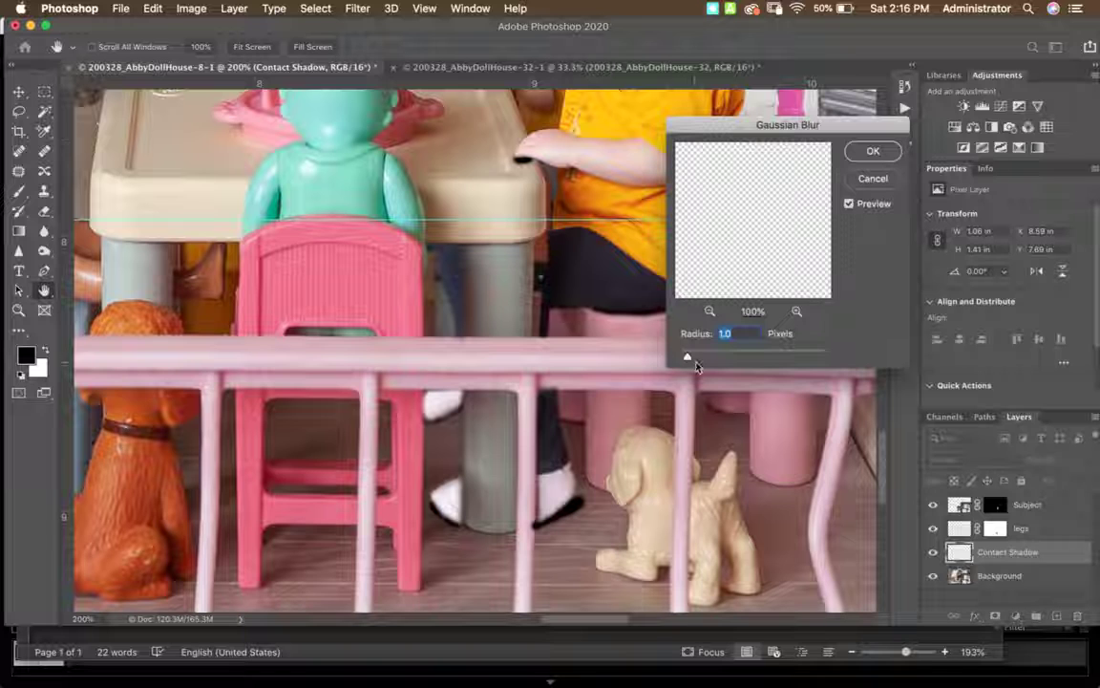
pyautogui.moveTo(700, 358)
pyautogui.mouseDown()
pyautogui.moveTo(744, 356)
pyautogui.moveTo(719, 358)
pyautogui.mouseUp()
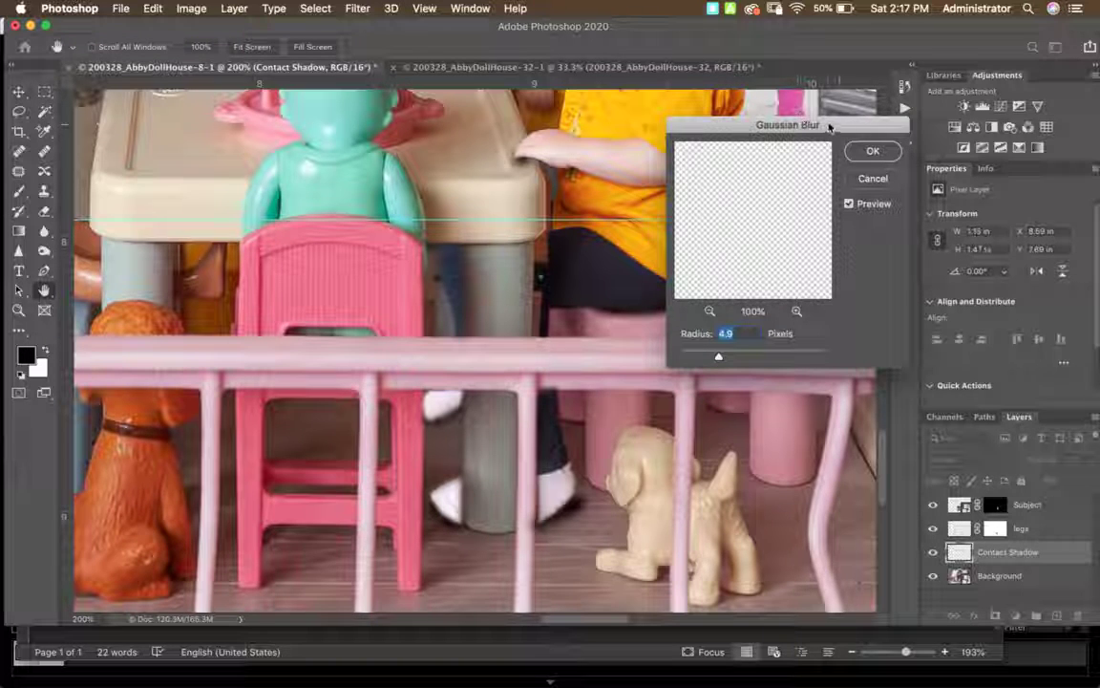
pyautogui.moveTo(789, 122); pyautogui.dragTo(908, 104)
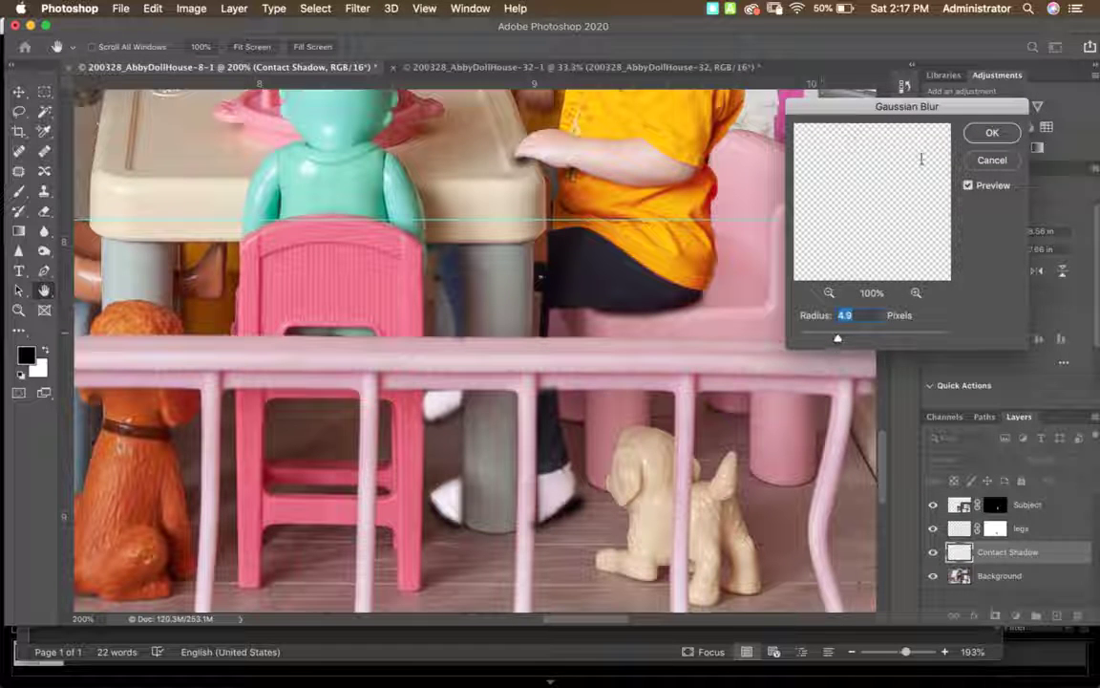
pyautogui.click(992, 133)
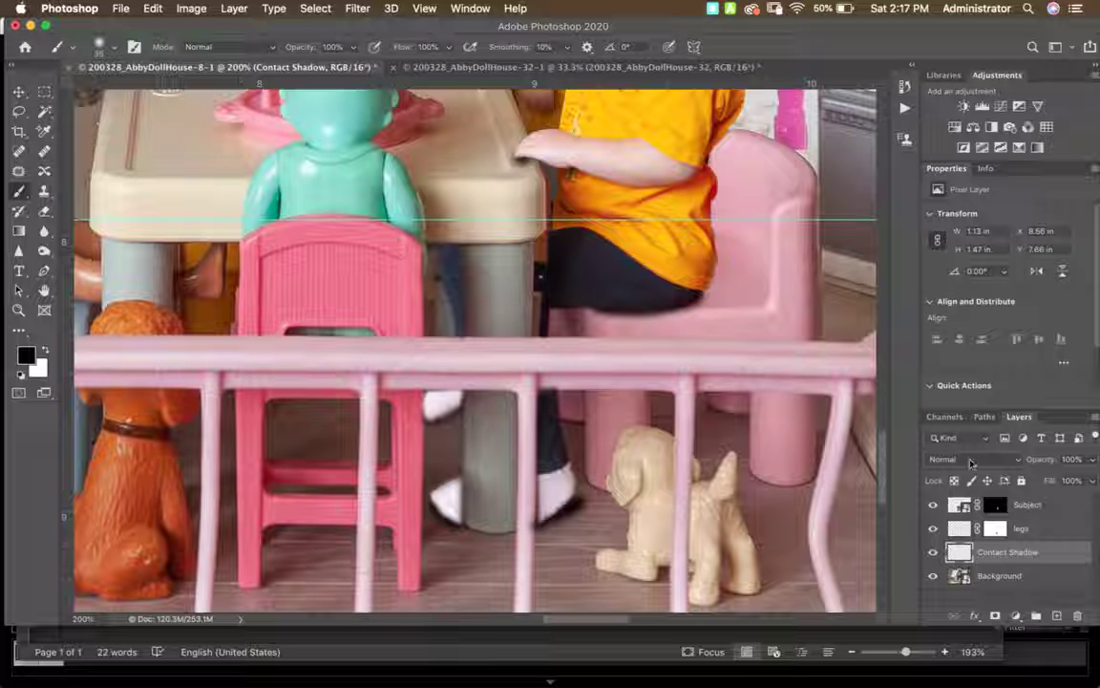
pyautogui.click(969, 459)
# Set the Contact Shadow layer to Multiply blend mode at 51% opacity
pyautogui.click(967, 502)
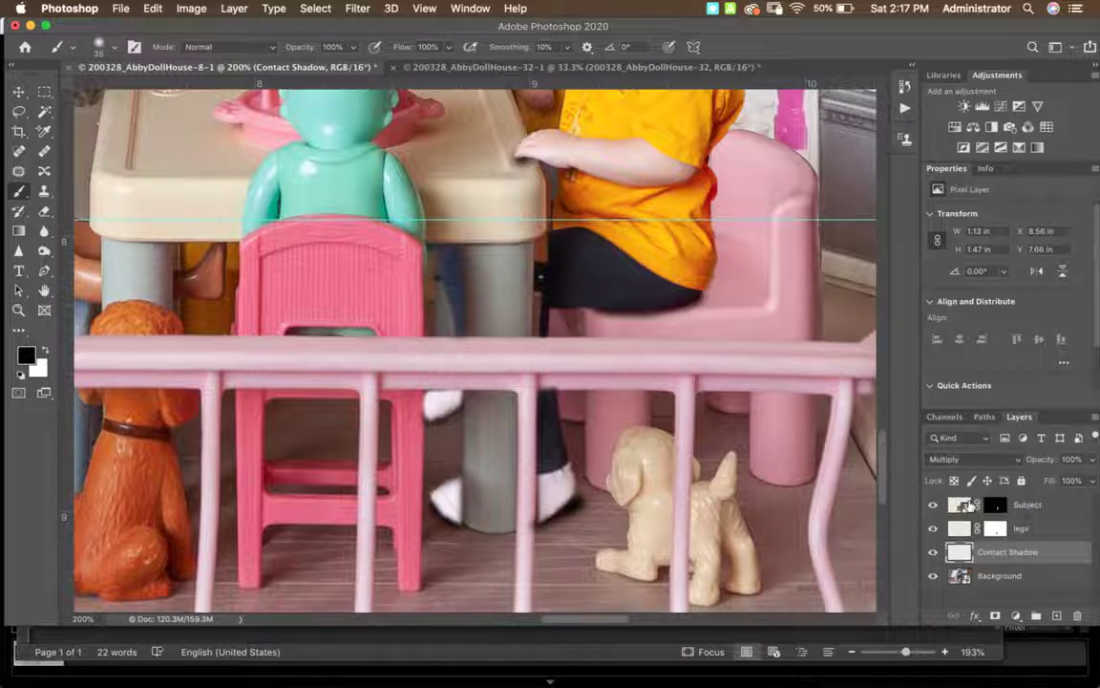
pyautogui.click(969, 459)
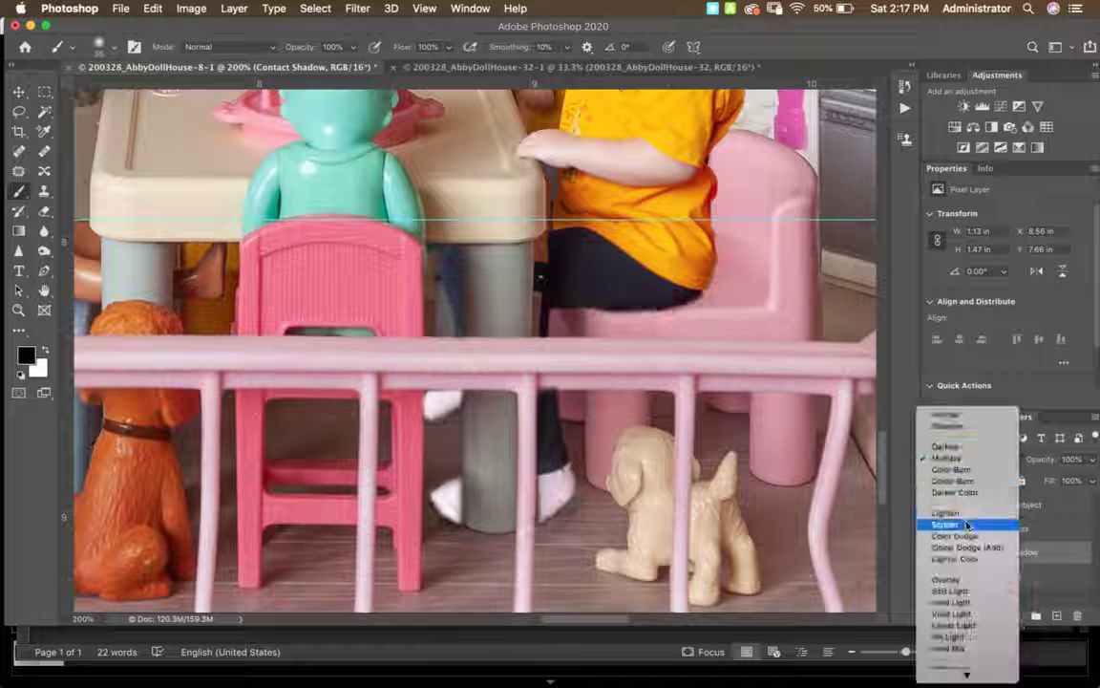
pyautogui.click(964, 461)
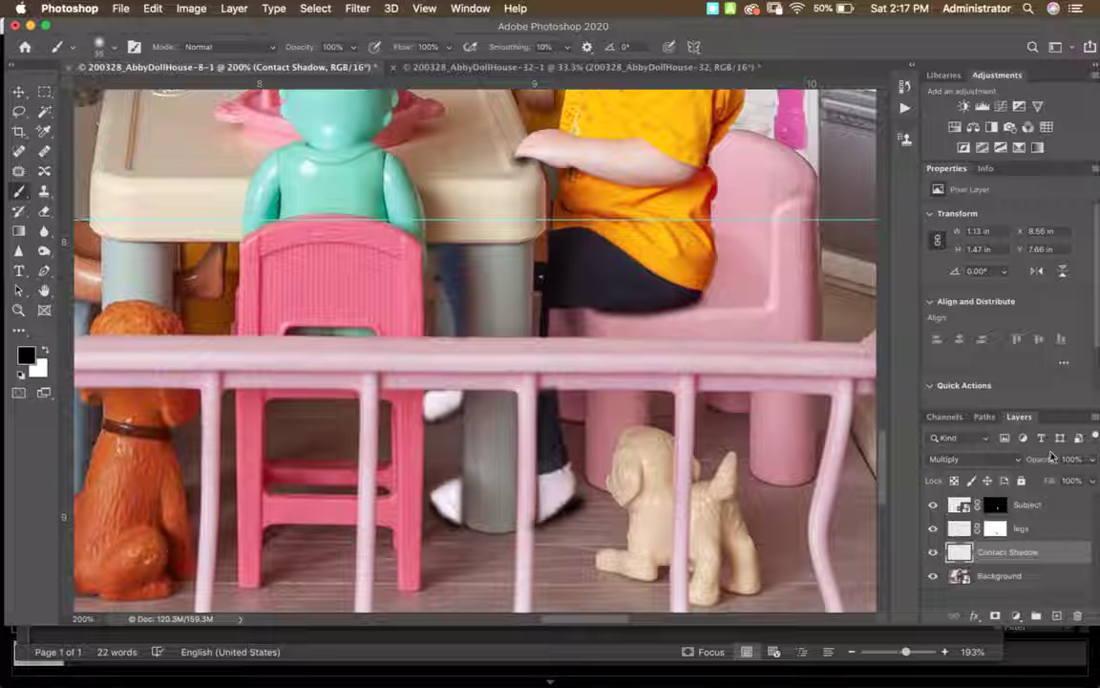
pyautogui.click(1093, 459)
pyautogui.moveTo(1089, 478); pyautogui.dragTo(1060, 494)
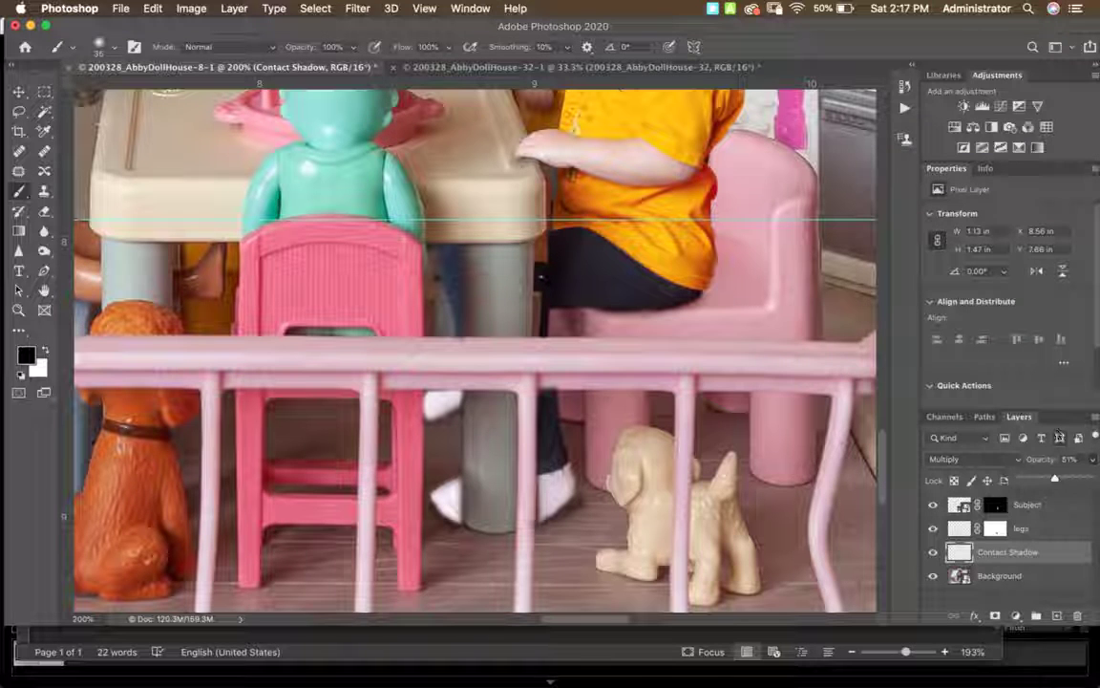
pyautogui.click(1050, 552)
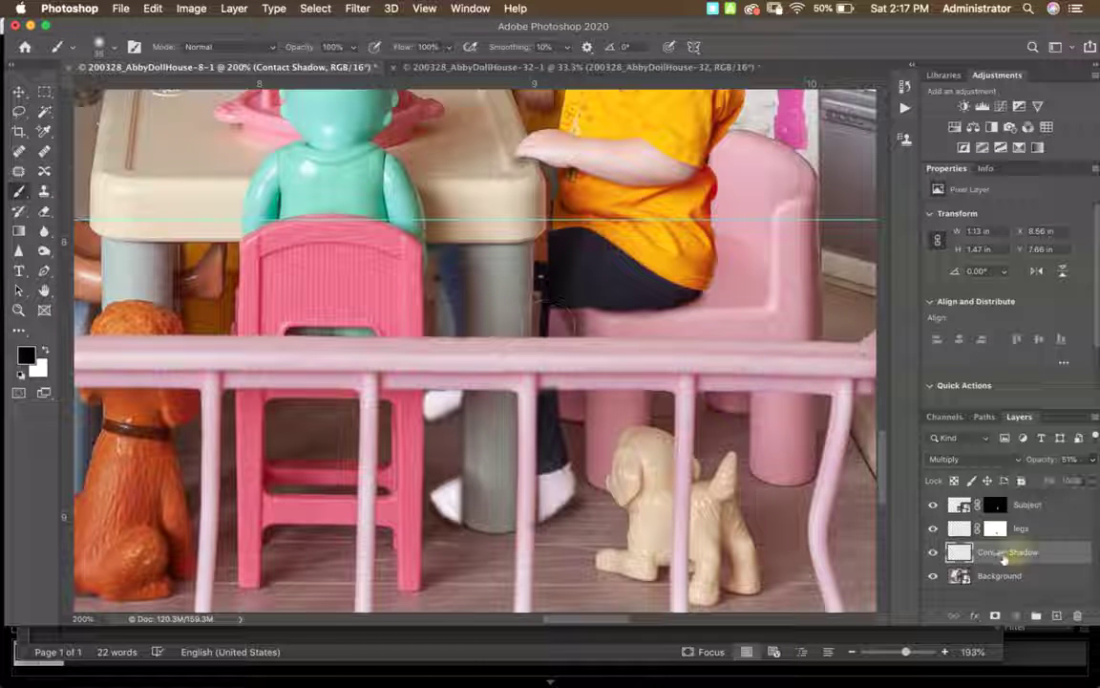
# Toggle the Contact Shadow layer's visibility to compare the scene with and without it
pyautogui.click(934, 551)
pyautogui.click(934, 552)
pyautogui.click(934, 552)
pyautogui.click(934, 552)
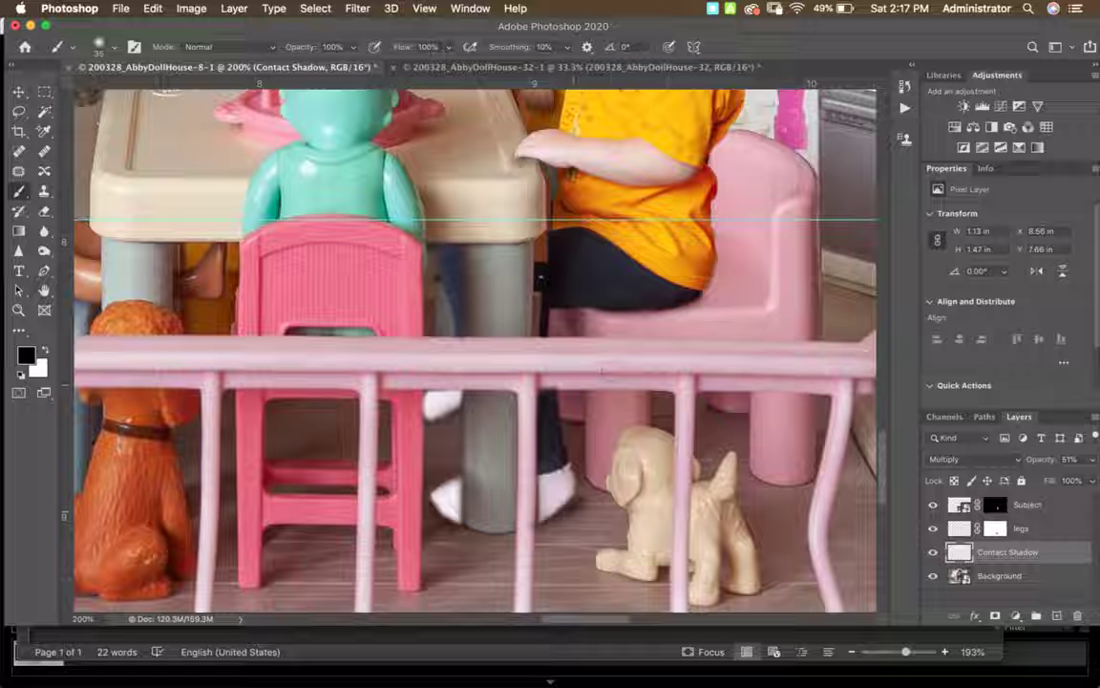
# Erase the shadow under the girl's hand with a soft 25 px, 0% hardness eraser
pyautogui.press('e')
pyautogui.press('super+=')
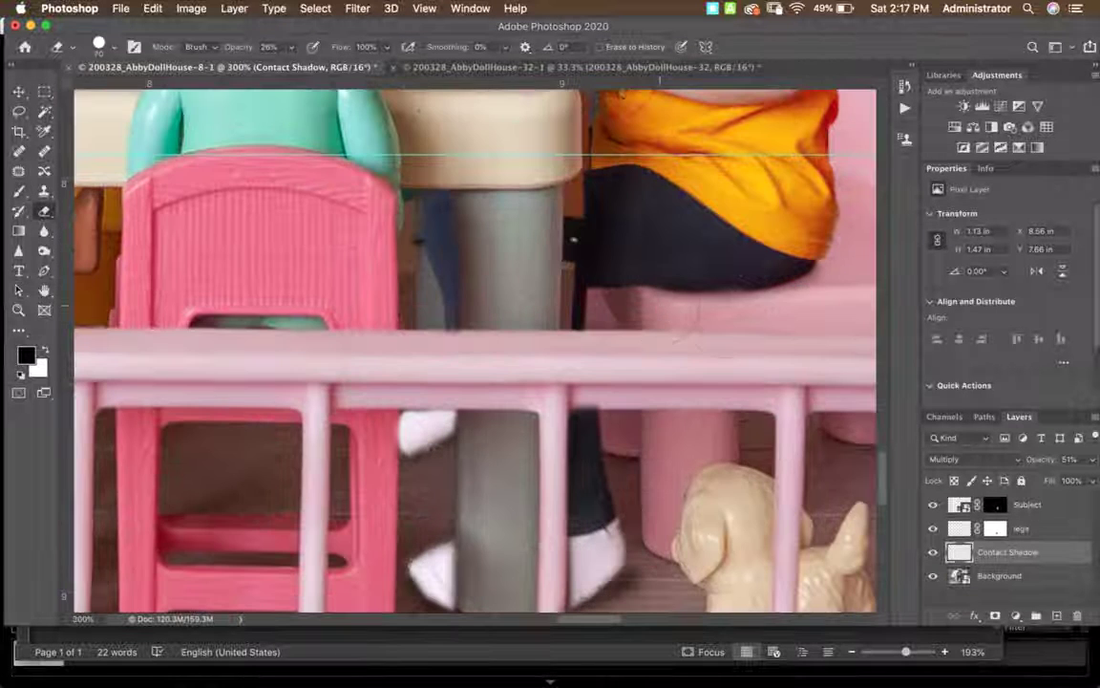
pyautogui.moveTo(736, 253); pyautogui.dragTo(695, 521)
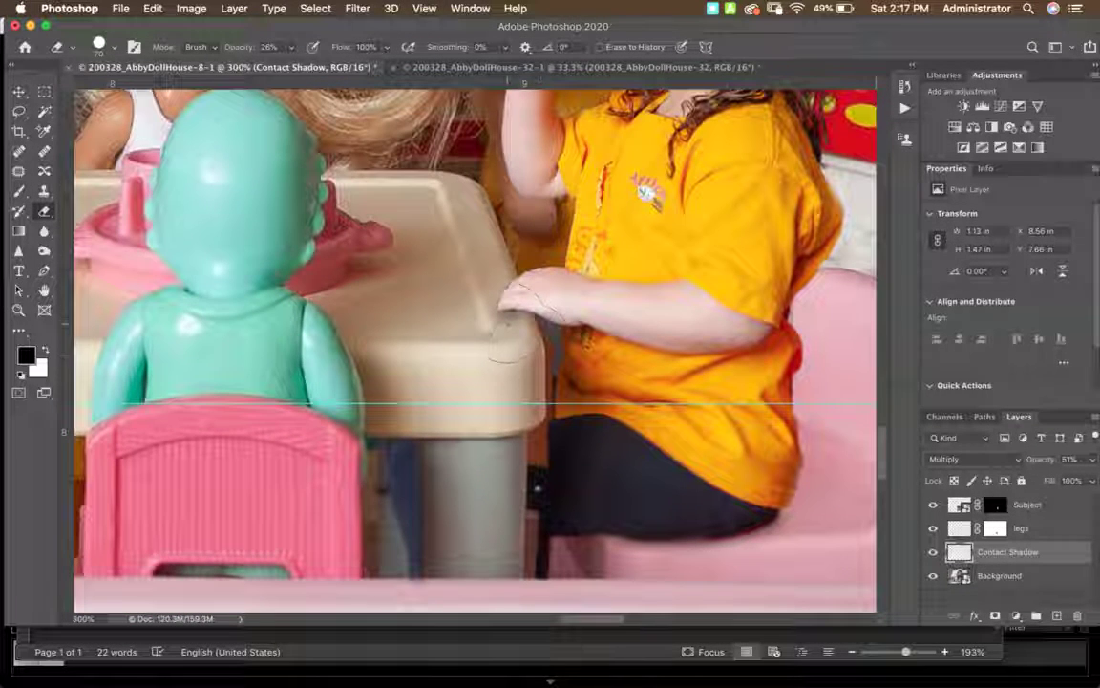
pyautogui.press('[')
pyautogui.press('[')
pyautogui.press('[')
pyautogui.press('[')
pyautogui.press('[')
pyautogui.press('[')
pyautogui.press('[')
pyautogui.press('[')
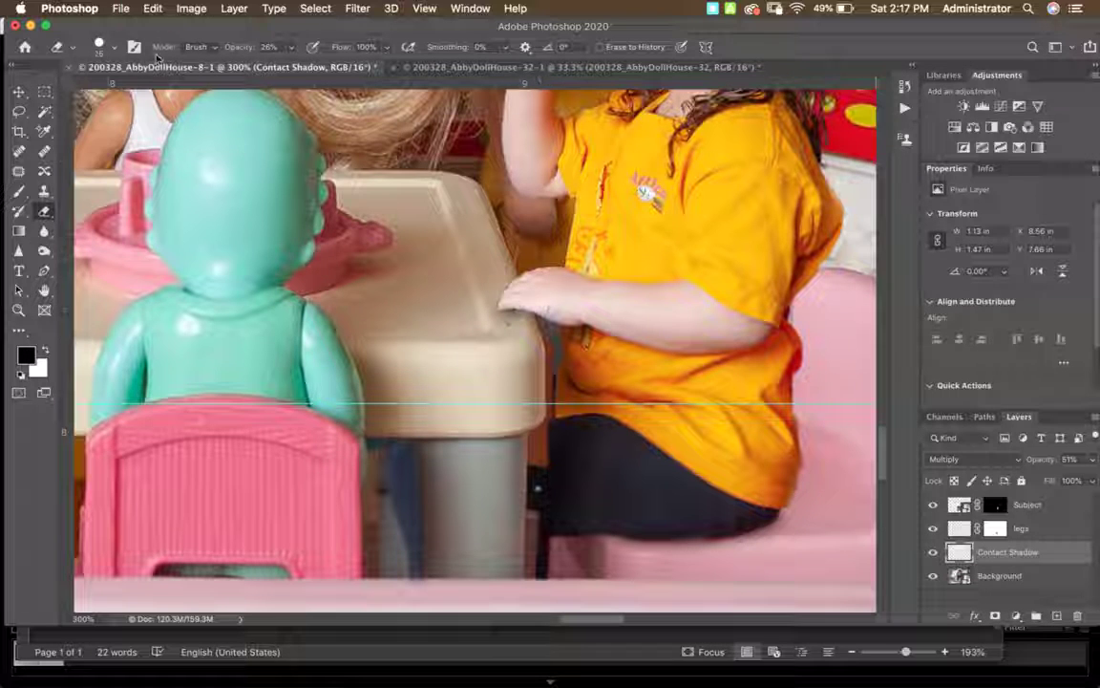
pyautogui.click(114, 46)
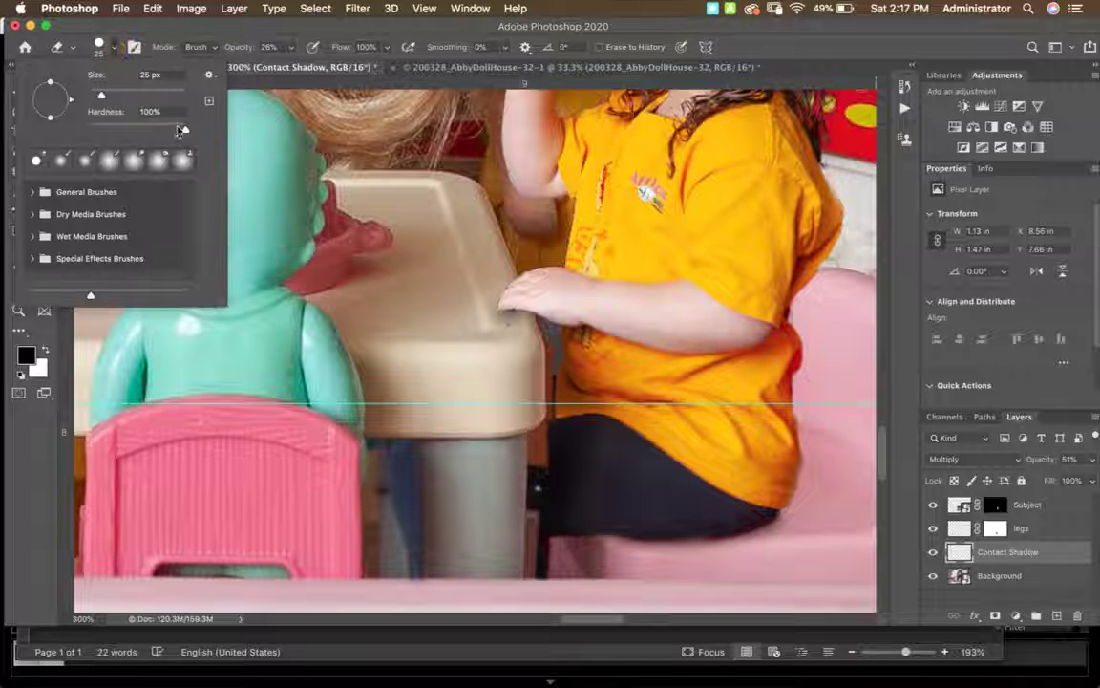
pyautogui.press('Return')
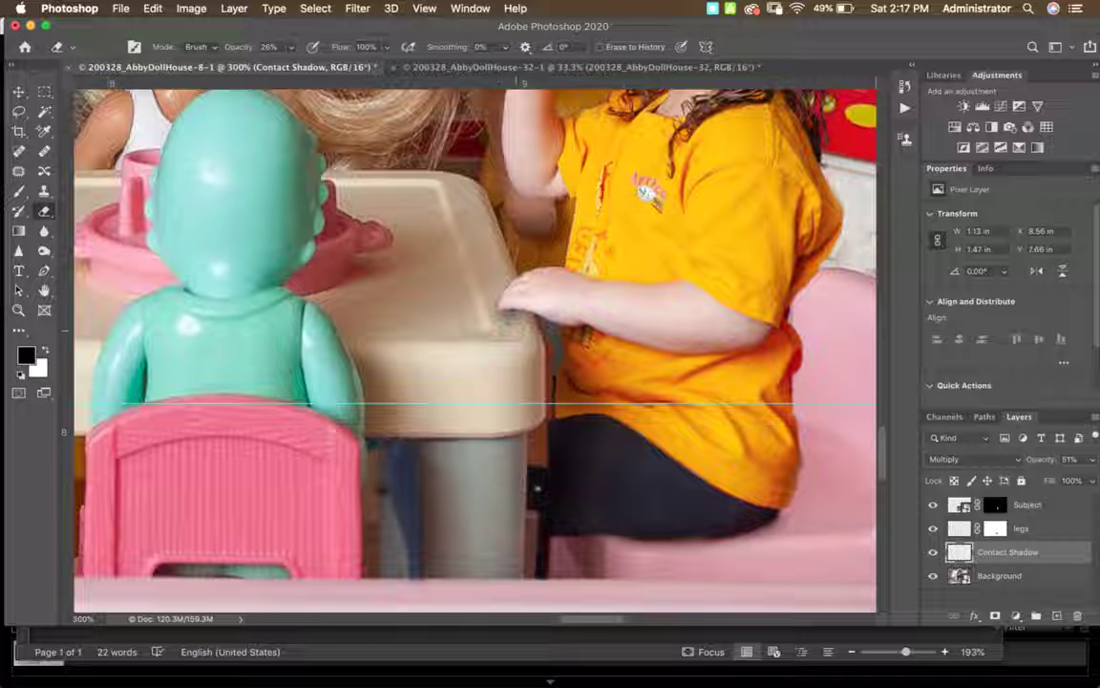
pyautogui.moveTo(473, 298); pyautogui.dragTo(528, 327)
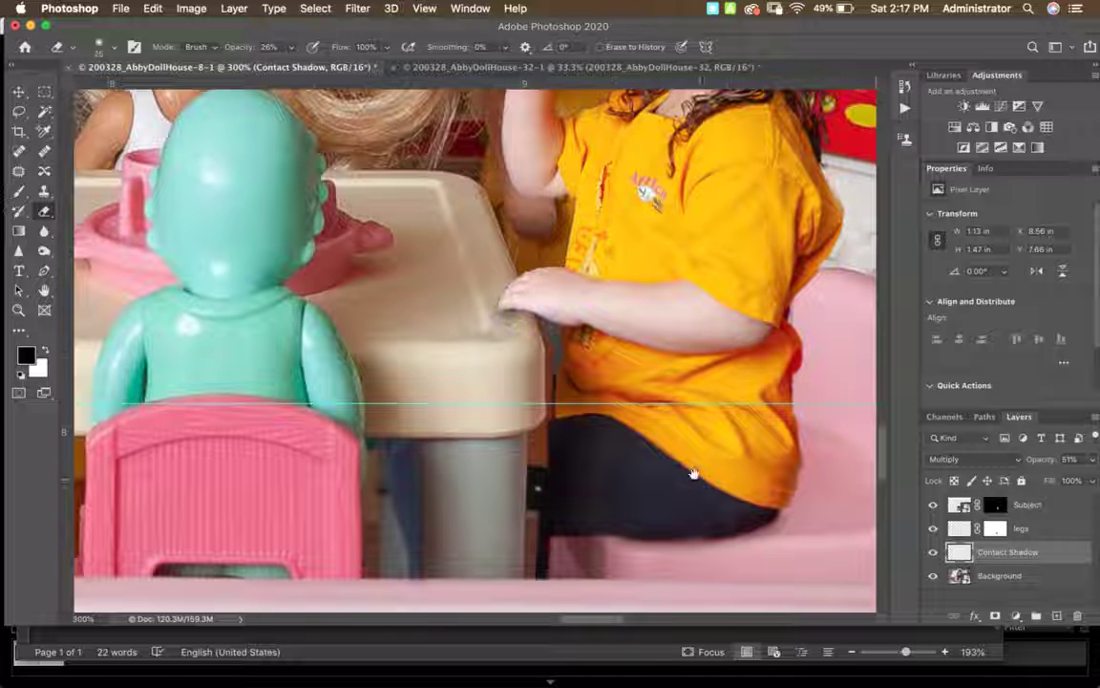
# Raise the Contact Shadow layer's opacity to 74%
pyautogui.scroll(-5, 724, 326)
pyautogui.click(1092, 460)
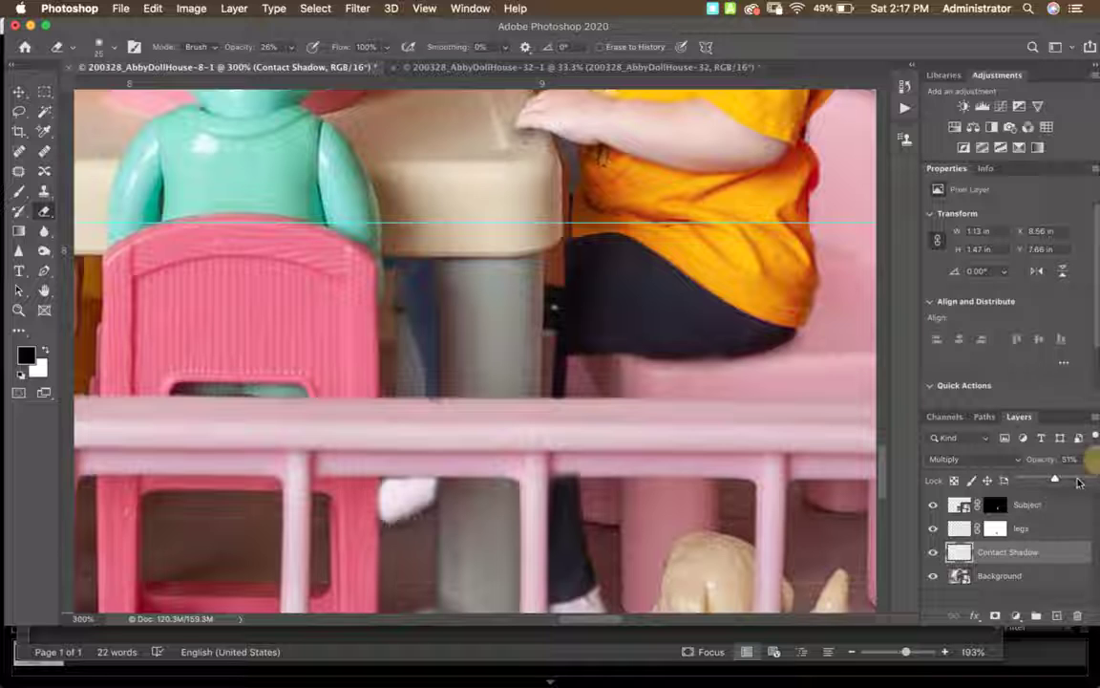
pyautogui.moveTo(1046, 478); pyautogui.dragTo(1070, 478)
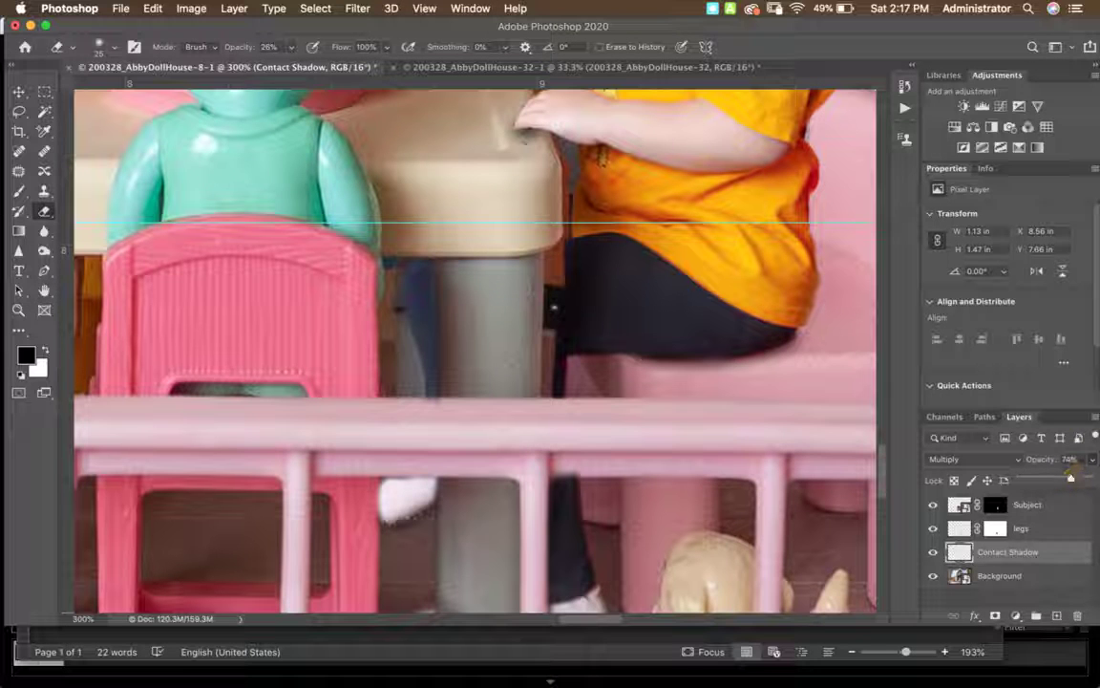
pyautogui.click(475, 138)
pyautogui.scroll(5, 645, 369)
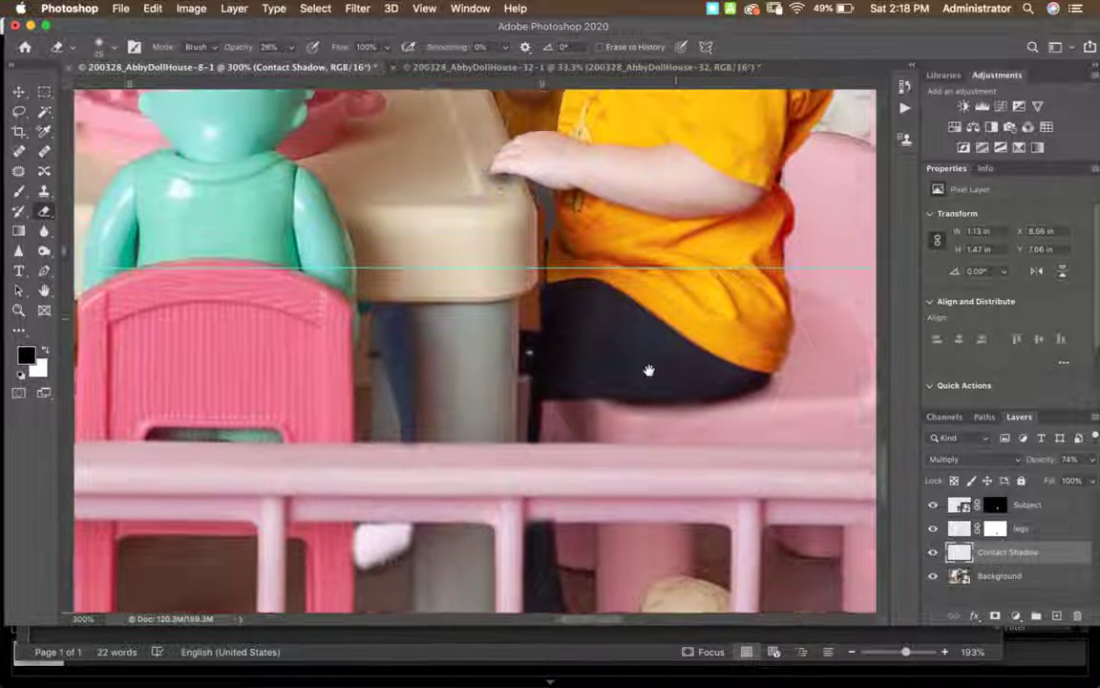
pyautogui.scroll(-10, 570, 501)
pyautogui.scroll(-3, 626, 438)
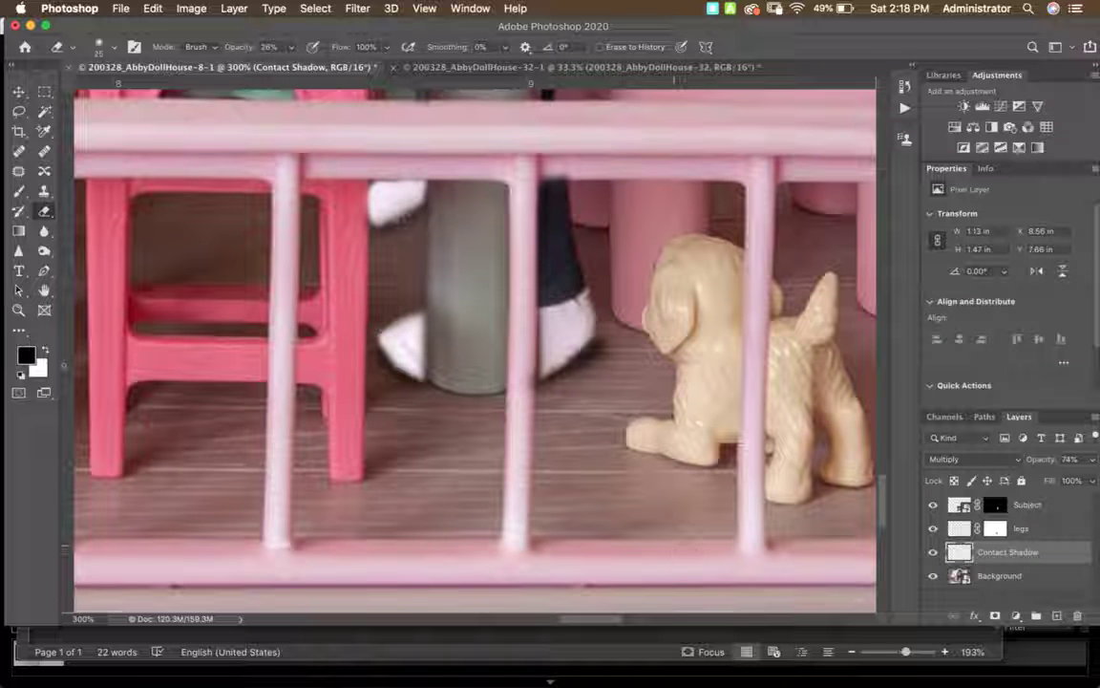
pyautogui.press('super+1')
pyautogui.press('super+minus')
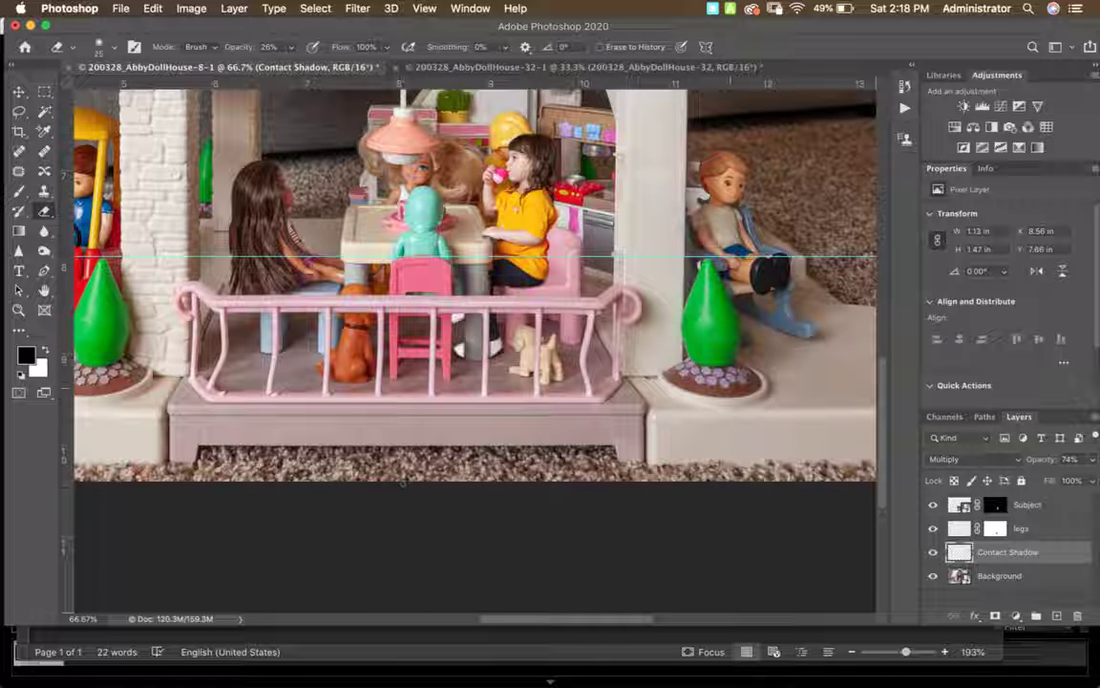
pyautogui.click(1012, 504)
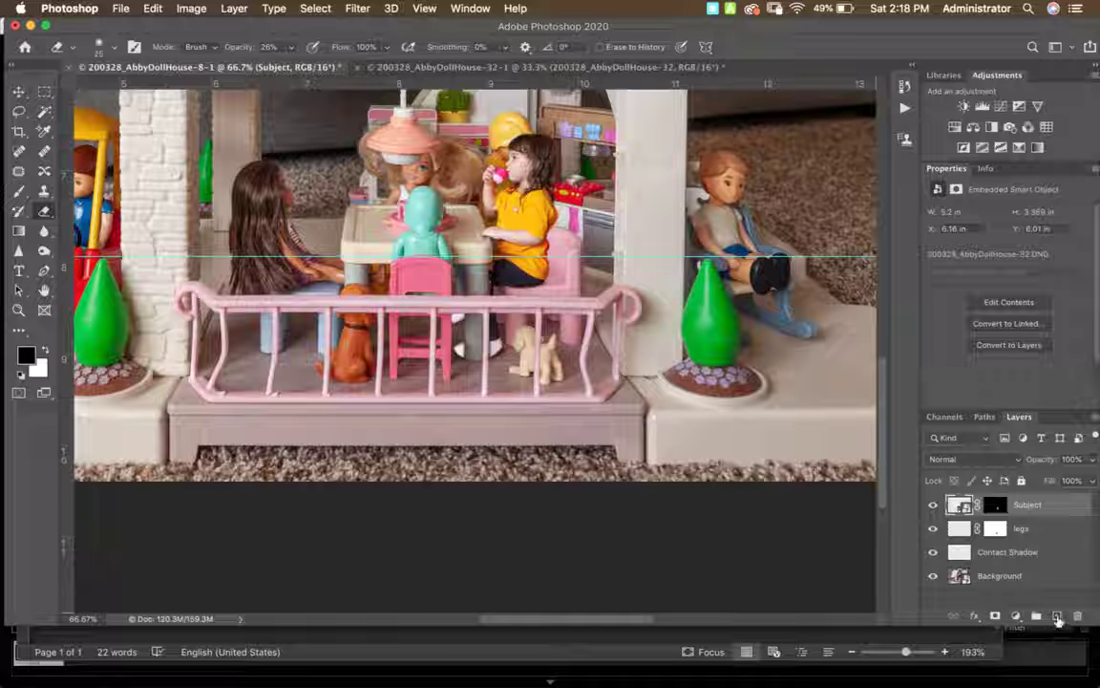
# Add a new empty layer at the top of the stack named 'retouch'
pyautogui.click(1057, 616)
pyautogui.doubleClick(998, 504)
pyautogui.write('ret')
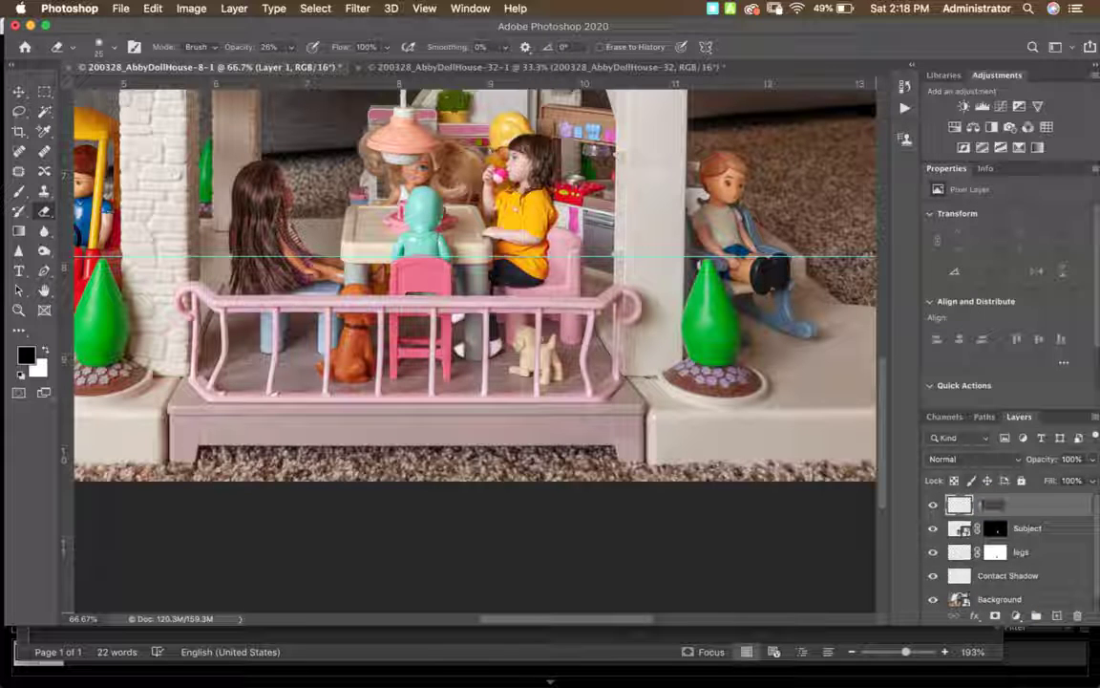
pyautogui.write('ou')
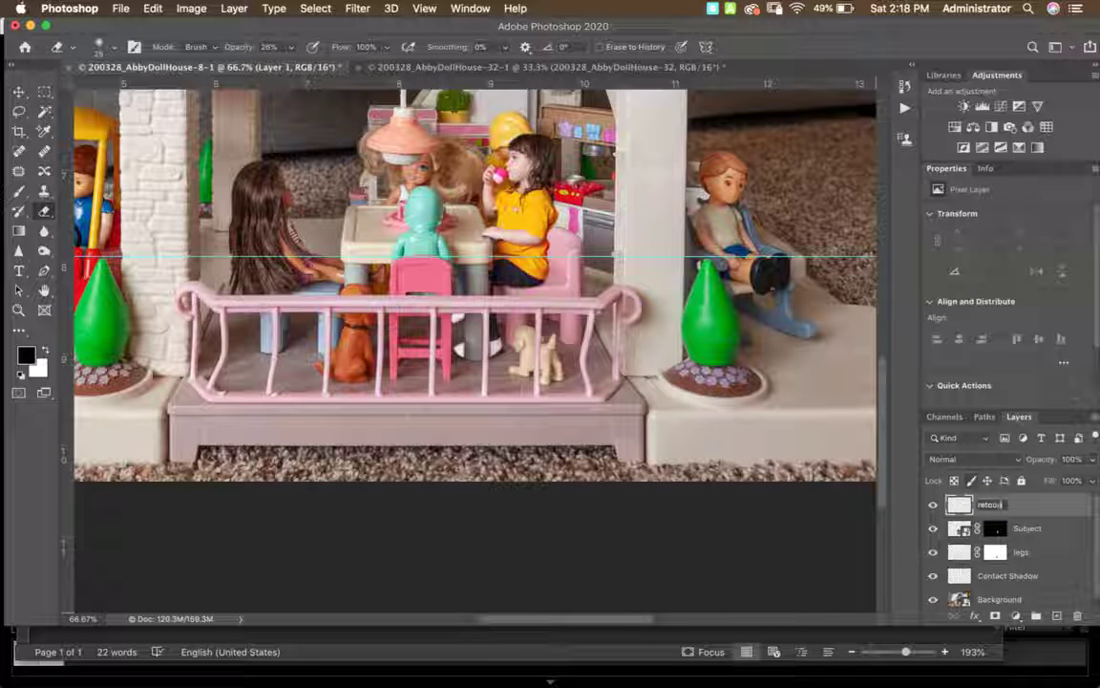
pyautogui.write('ch')
pyautogui.press('Return')
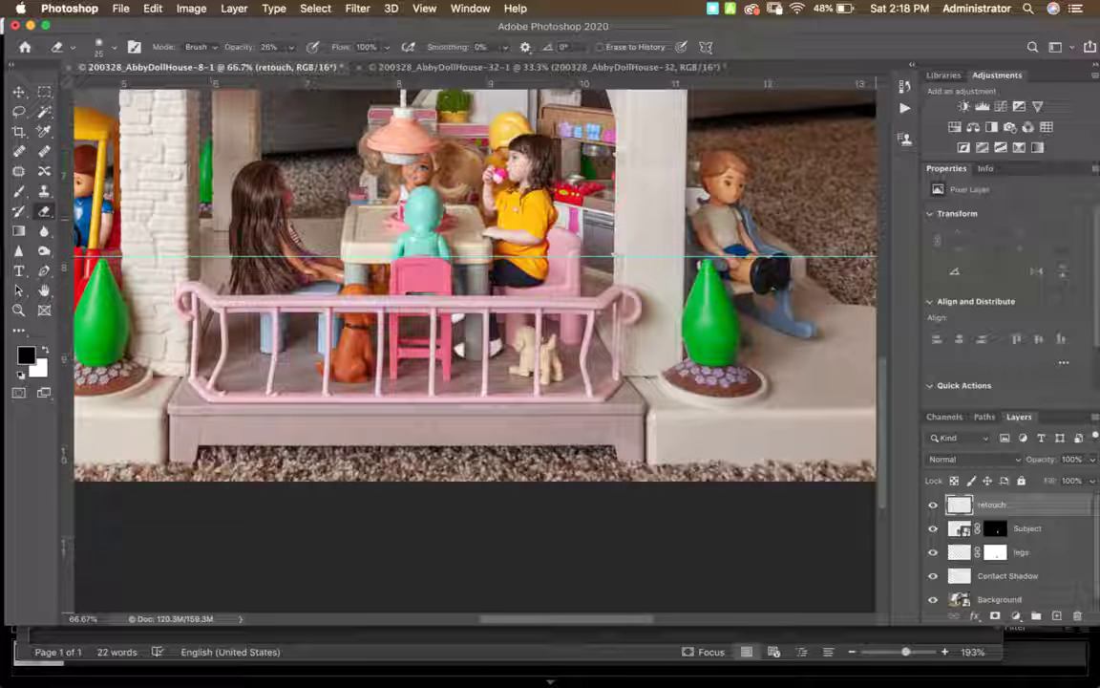
# Switch to the Clone Stamp with Sample set to All Layers
pyautogui.press('s')
pyautogui.click(652, 47)
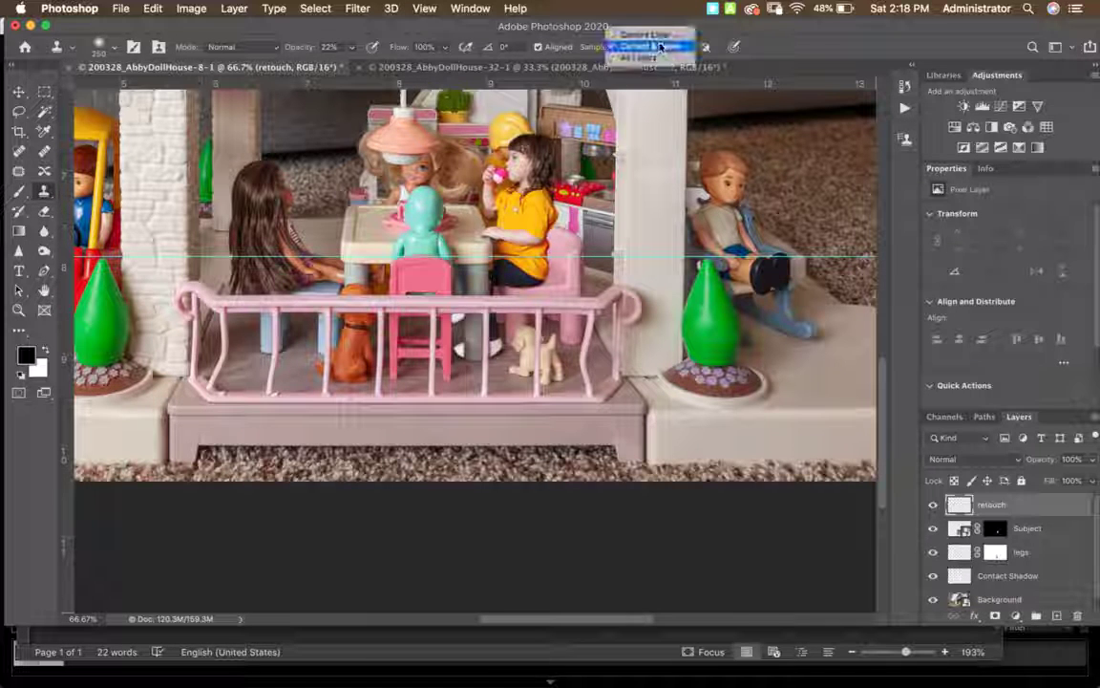
pyautogui.click(638, 59)
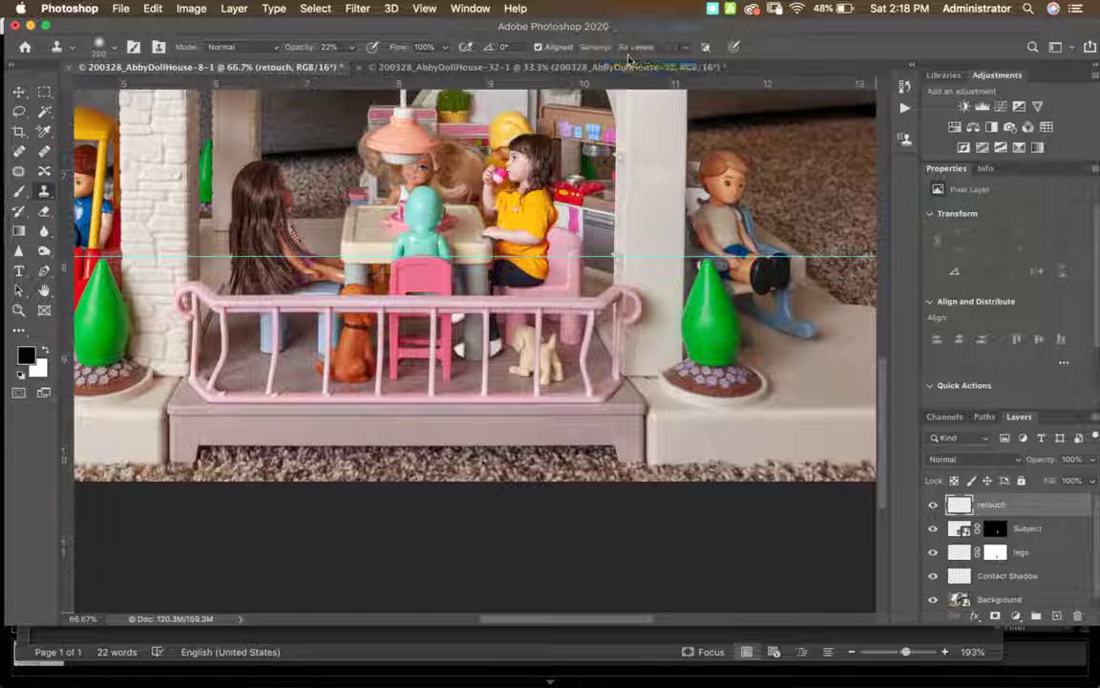
# Add an 'All layers' line to the Word notes and return to Photoshop
pyautogui.moveTo(852, 680)
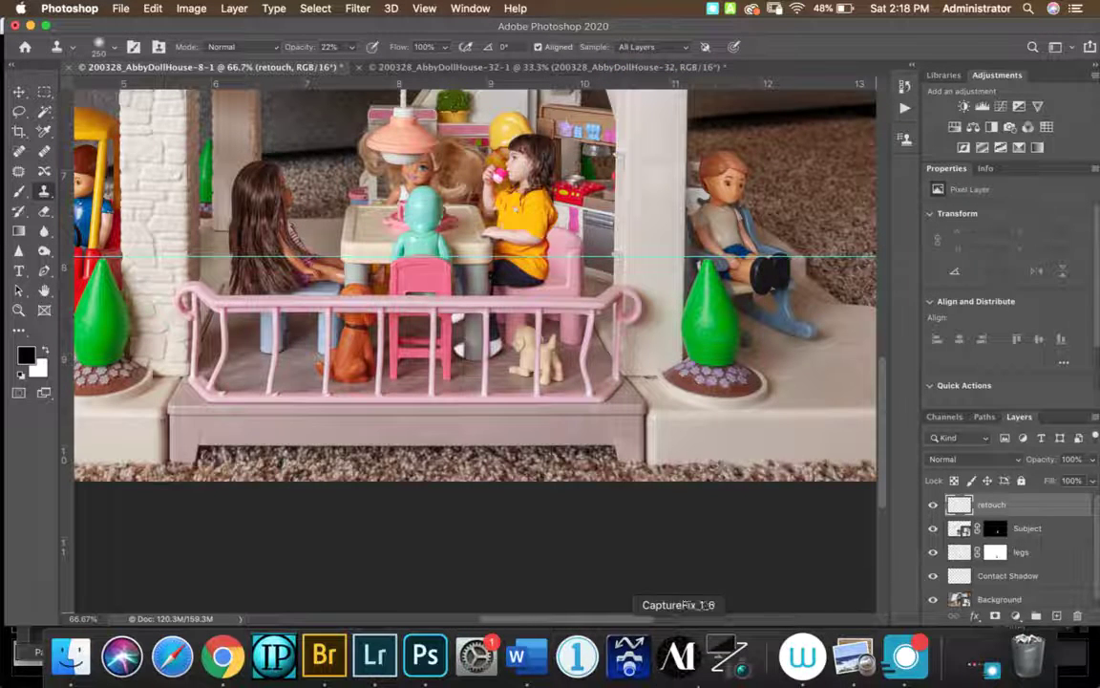
pyautogui.click(517, 655)
pyautogui.press('Return')
pyautogui.write('All layers')
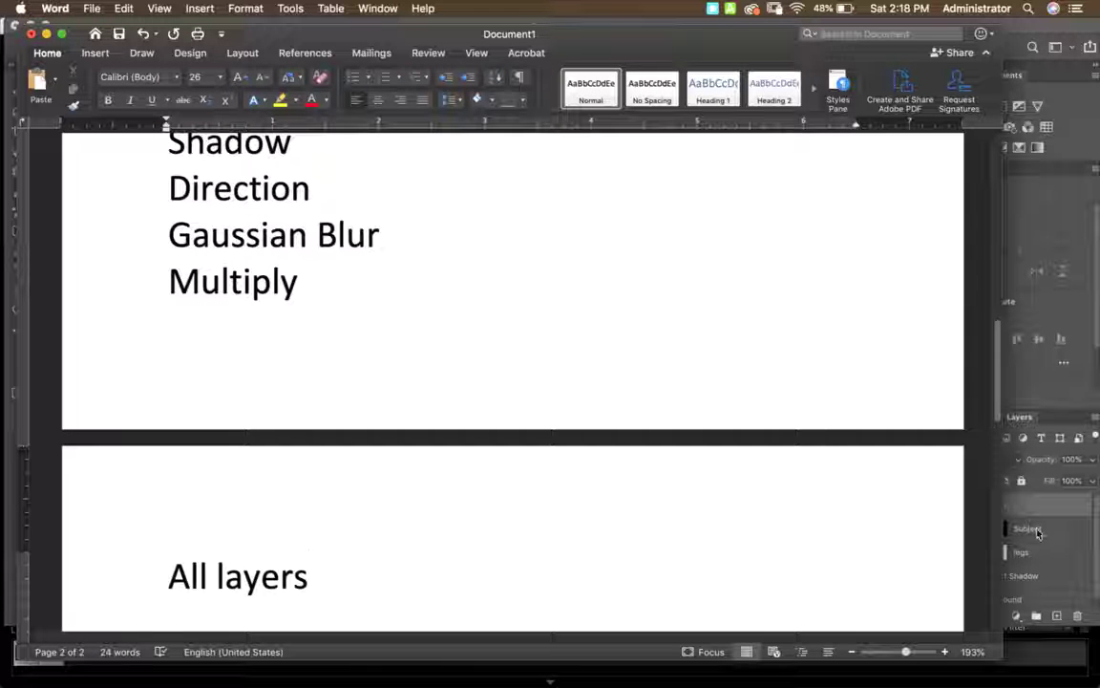
pyautogui.press('super+Tab')
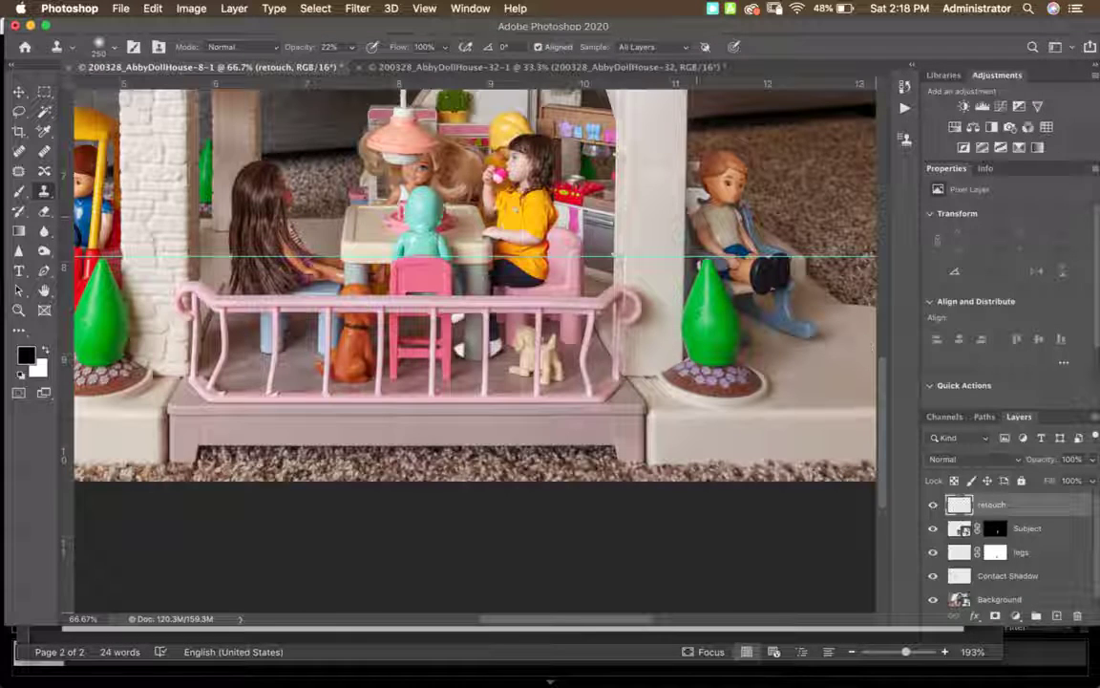
# At 200% zoom, clone over the table leg's right corner with a 45 px brush at 100% opacity
pyautogui.press('super+minus')
pyautogui.press('super+equal')
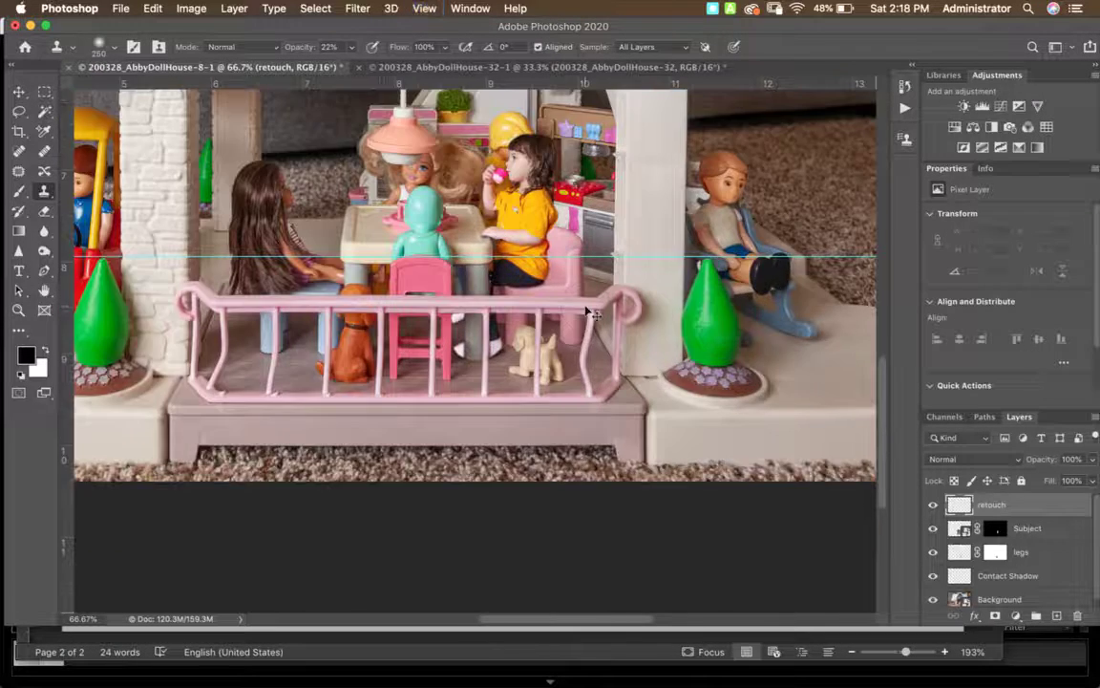
pyautogui.press('super+equal')
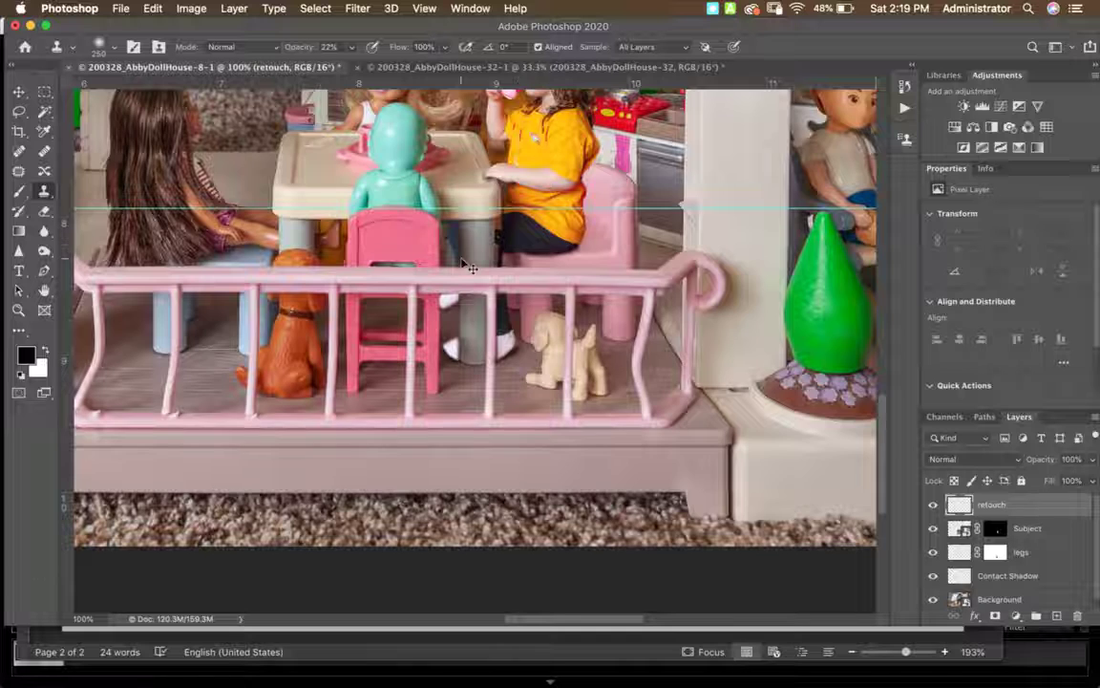
pyautogui.press('super+equal')
pyautogui.scroll(3, 659, 239)
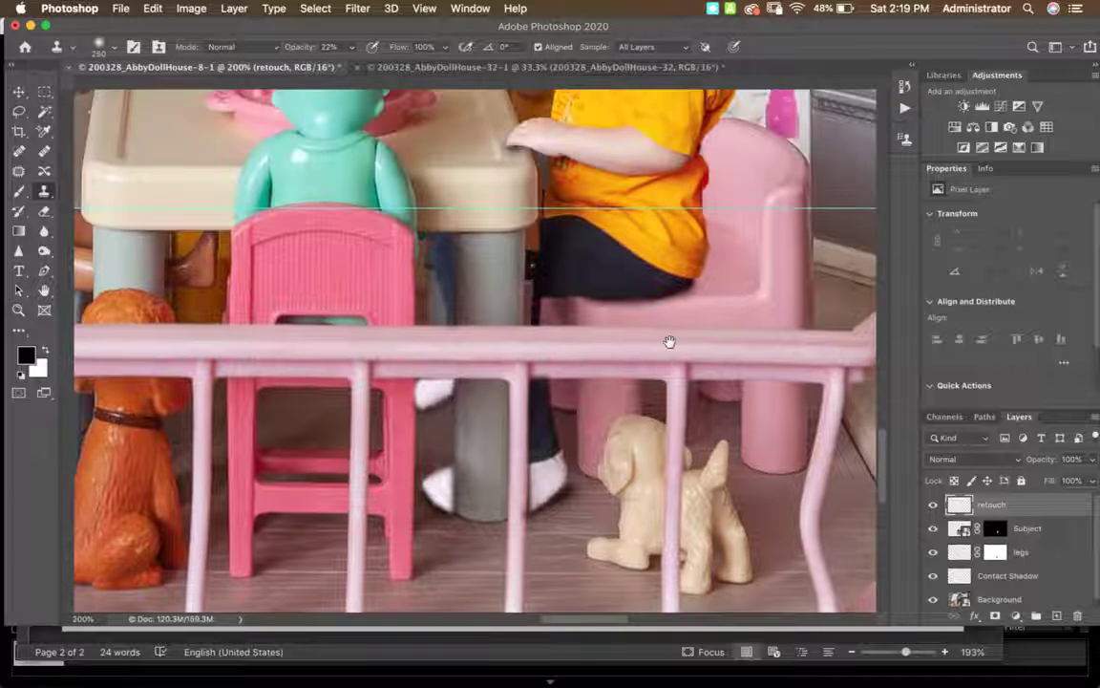
pyautogui.press('[')
pyautogui.press('[')
pyautogui.press('[')
pyautogui.press('[')
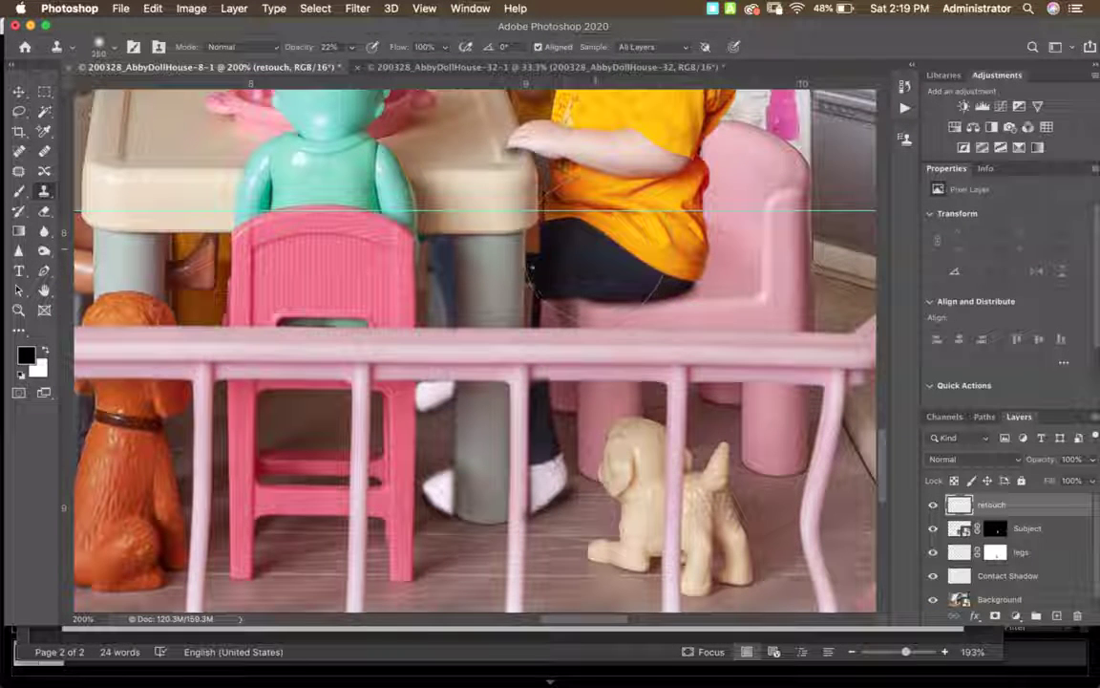
pyautogui.press('[')
pyautogui.press('[')
pyautogui.press('[')
pyautogui.press('[')
pyautogui.press('[')
pyautogui.press('[')
pyautogui.press('[')
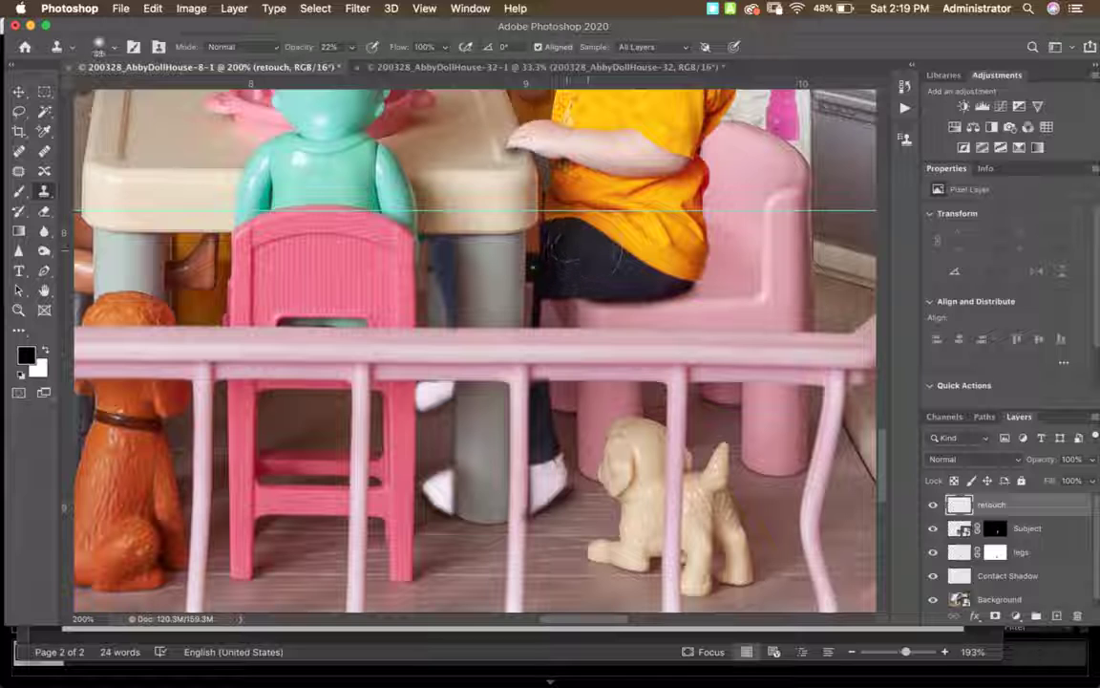
pyautogui.moveTo(552, 239); pyautogui.dragTo(564, 244)
pyautogui.press('2')
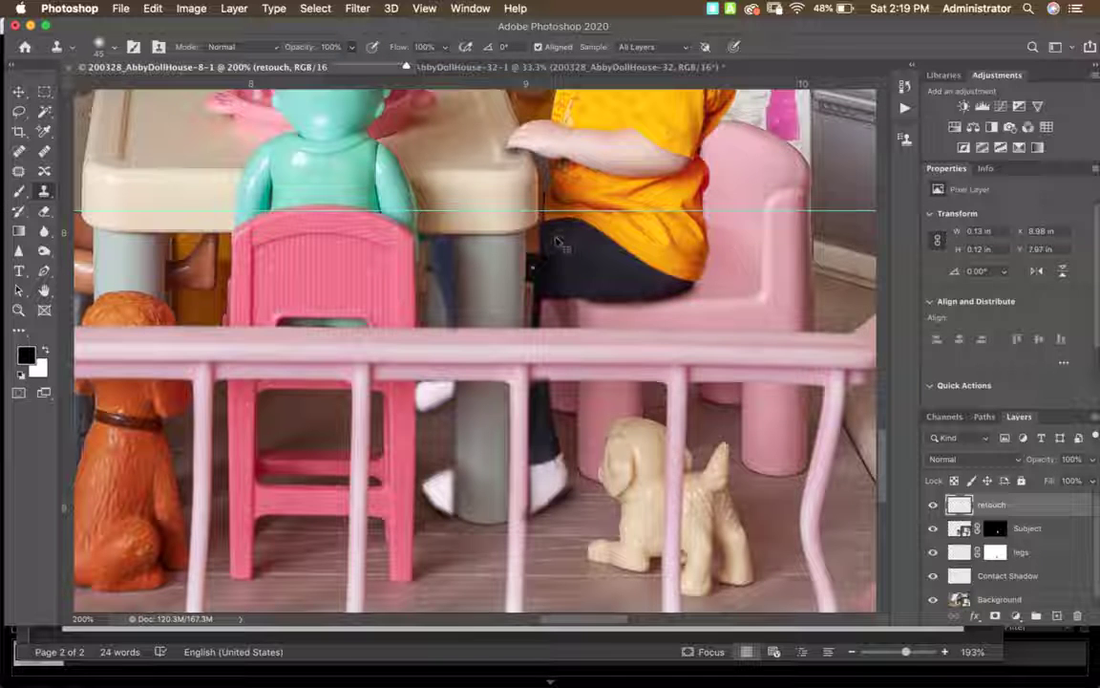
pyautogui.press('0')
pyautogui.rightClick(557, 236)
pyautogui.press('Escape')
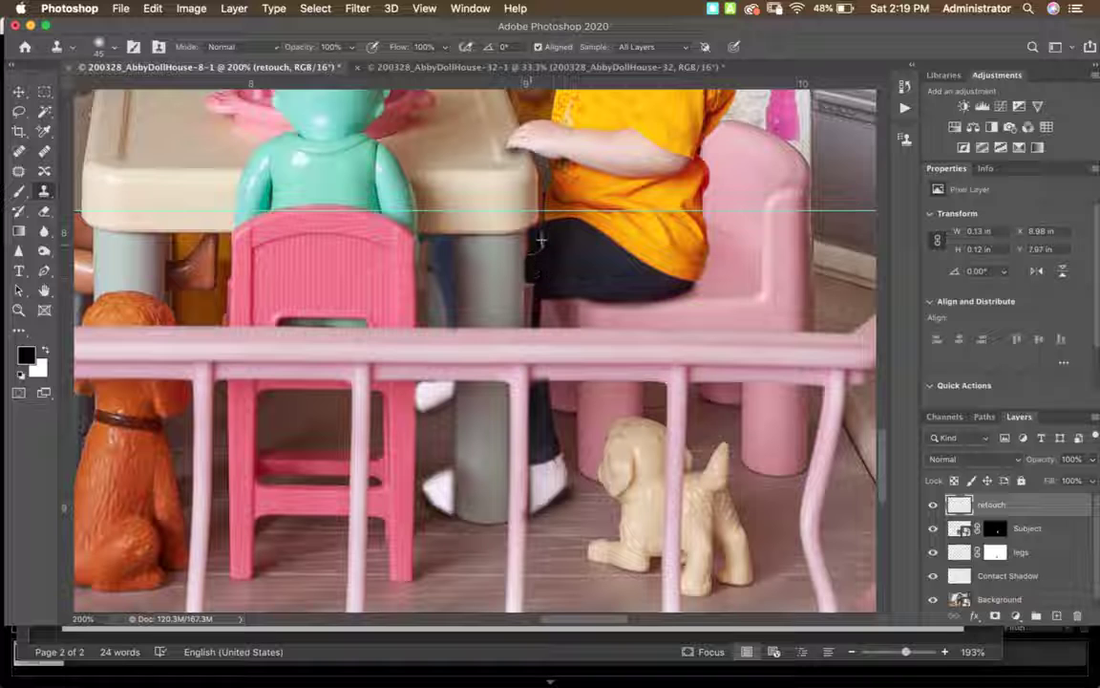
# Clone away the dark spot beside the girl's trousers along the grey table leg
pyautogui.moveTo(541, 247)
pyautogui.mouseDown()
pyautogui.moveTo(559, 262)
pyautogui.moveTo(535, 325)
pyautogui.mouseUp()
pyautogui.press('super+z')
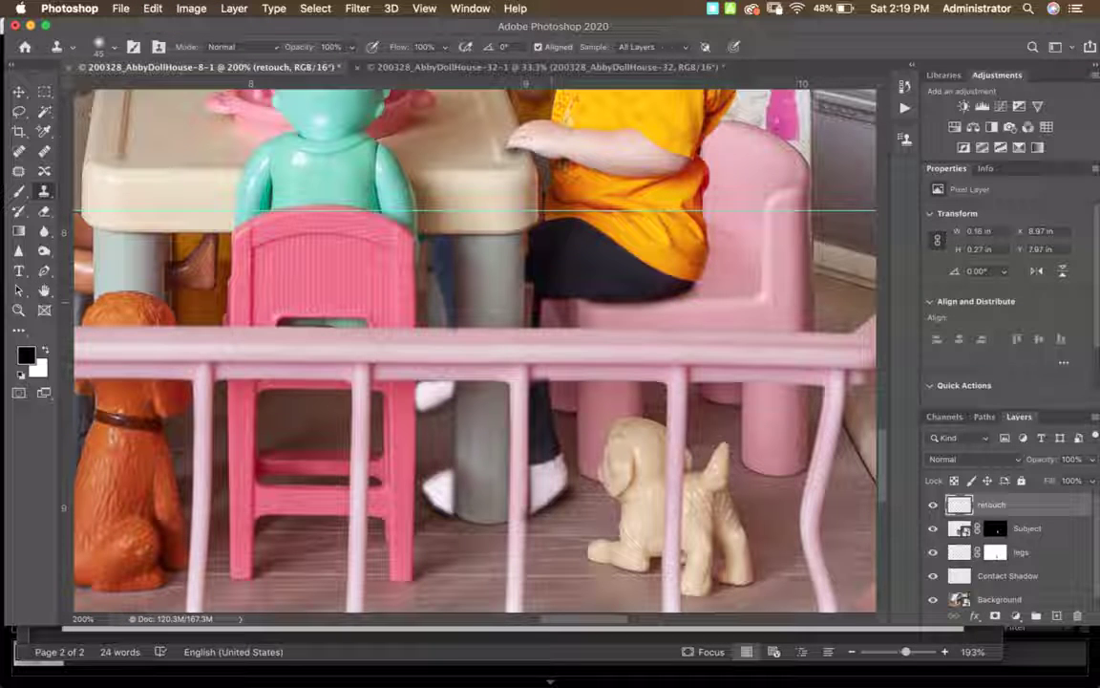
pyautogui.rightClick(559, 269)
pyautogui.press('Escape')
pyautogui.keyDown('alt'); pyautogui.click(555, 262); pyautogui.keyUp('alt')
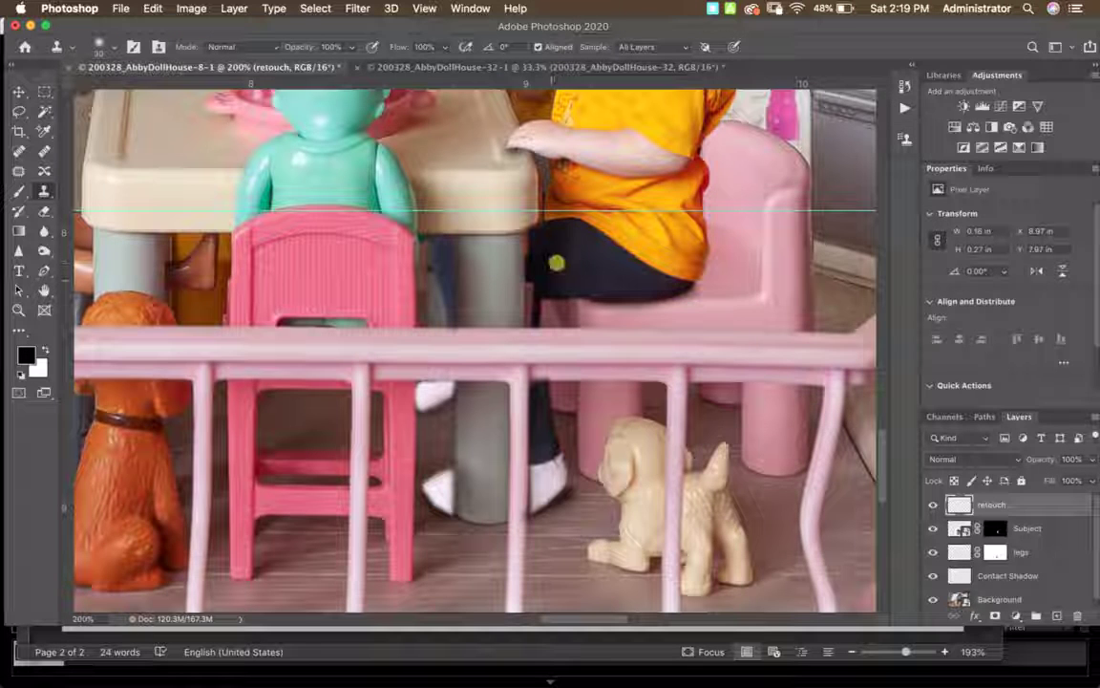
pyautogui.moveTo(551, 280)
pyautogui.mouseDown()
pyautogui.moveTo(552, 258)
pyautogui.moveTo(544, 277)
pyautogui.moveTo(540, 243)
pyautogui.moveTo(525, 239)
pyautogui.mouseUp()
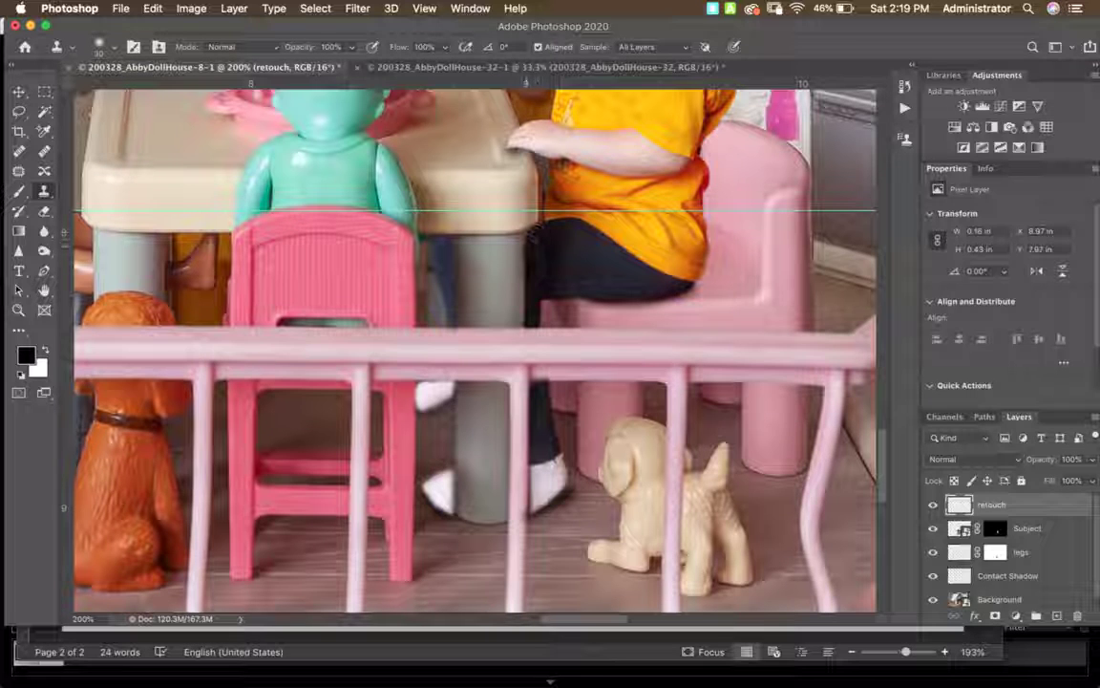
# Zoom out to check the whole scene, then zoom back in on the table area
pyautogui.press('z')
pyautogui.keyDown('alt'); pyautogui.click(463, 226); pyautogui.keyUp('alt')
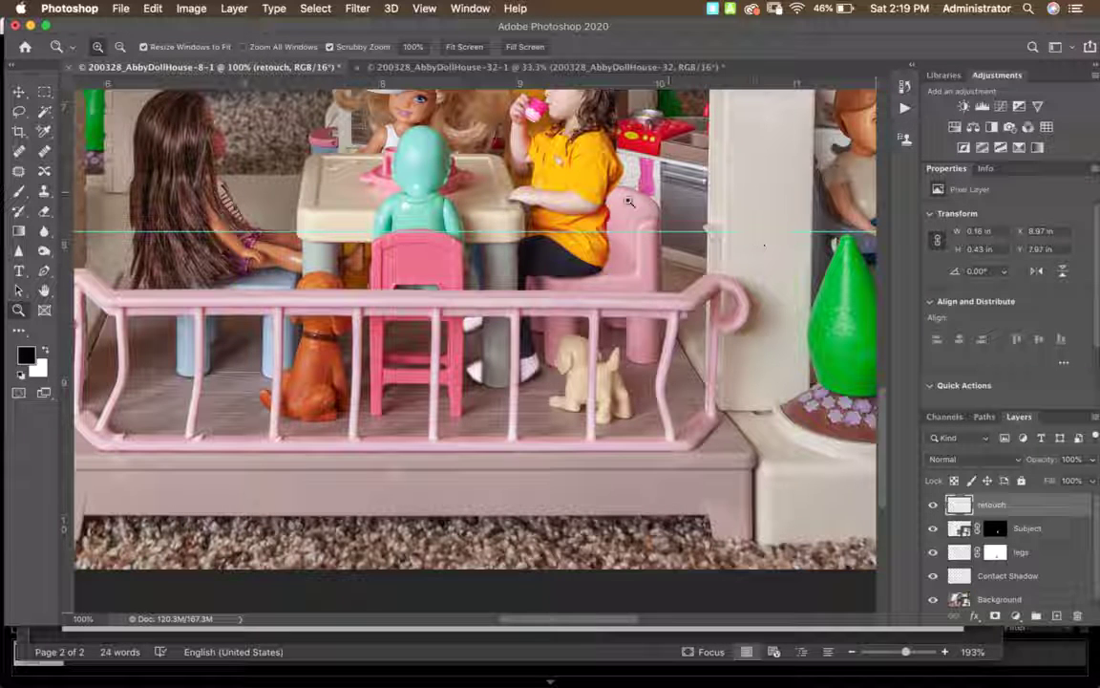
pyautogui.click(506, 210)
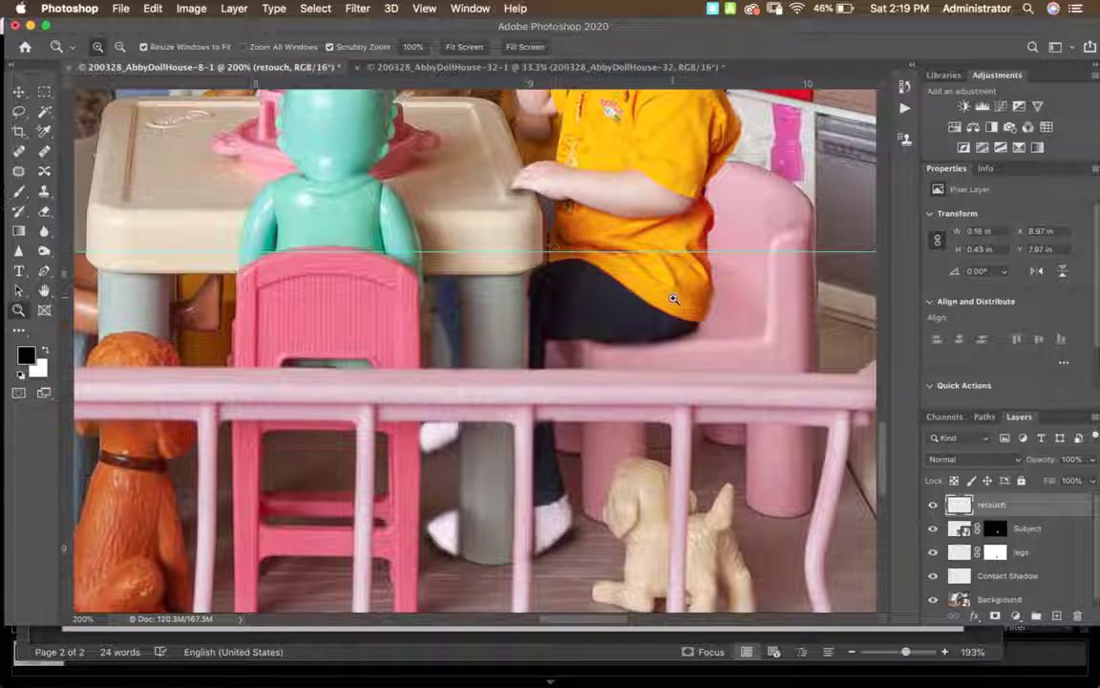
pyautogui.press('j')
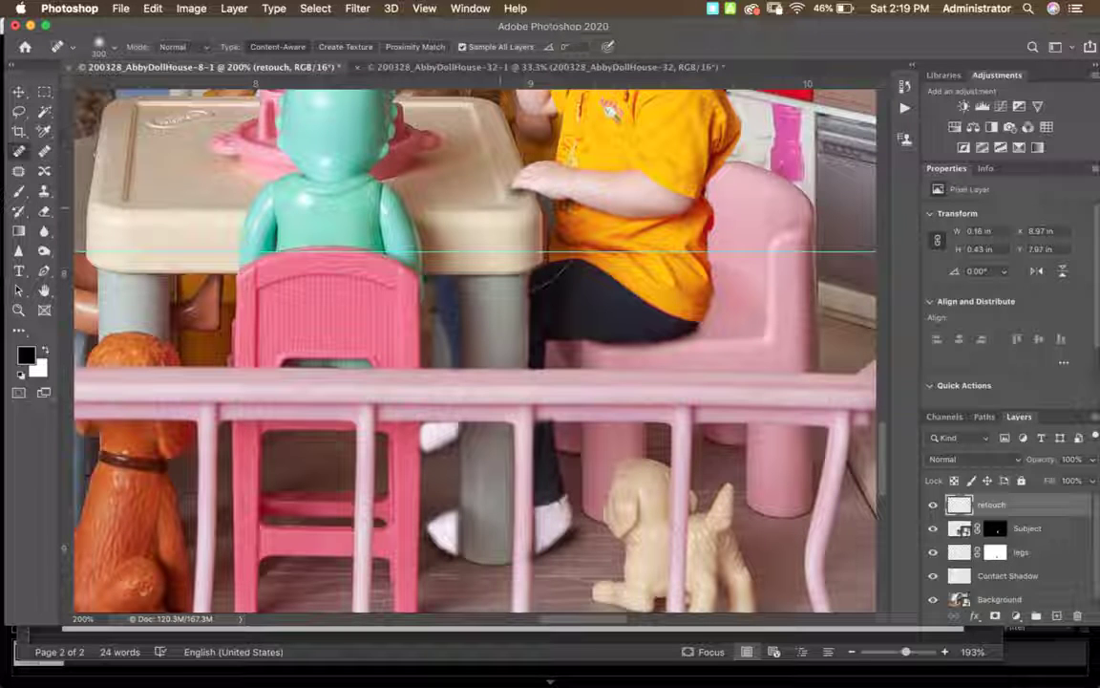
# Heal the table-top spots and the mark near the girl's hand with an 80 px Spot Healing Brush
pyautogui.press('[')
pyautogui.press('[')
pyautogui.press('[')
pyautogui.press('[')
pyautogui.press('[')
pyautogui.press('[')
pyautogui.press('[')
pyautogui.press('[')
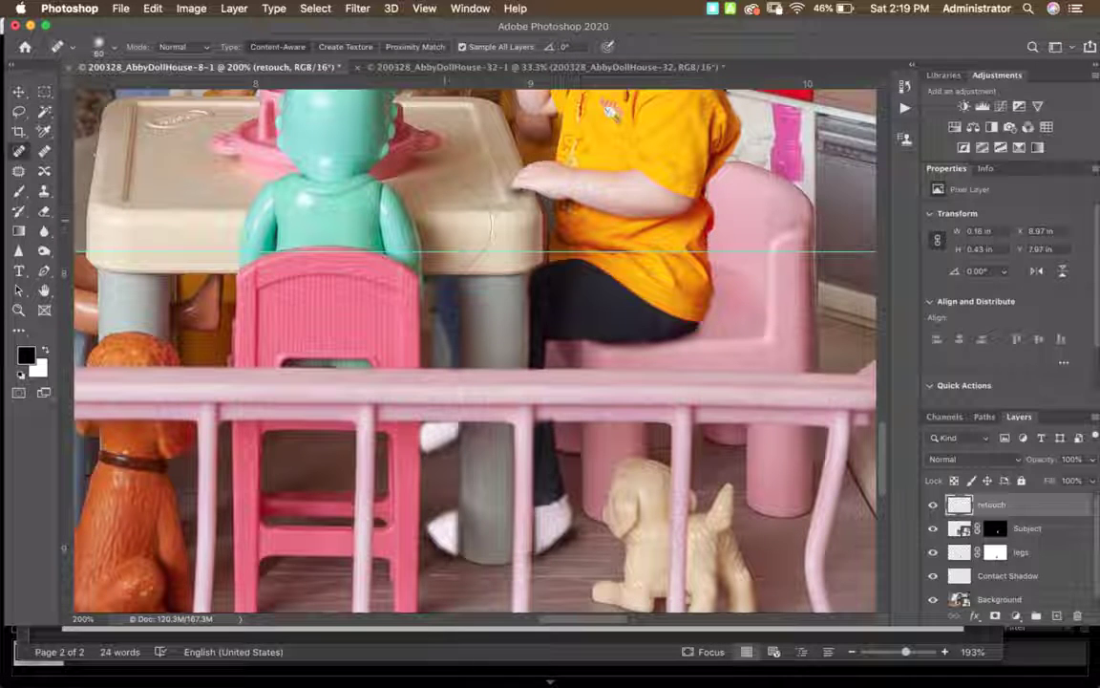
pyautogui.click(170, 170)
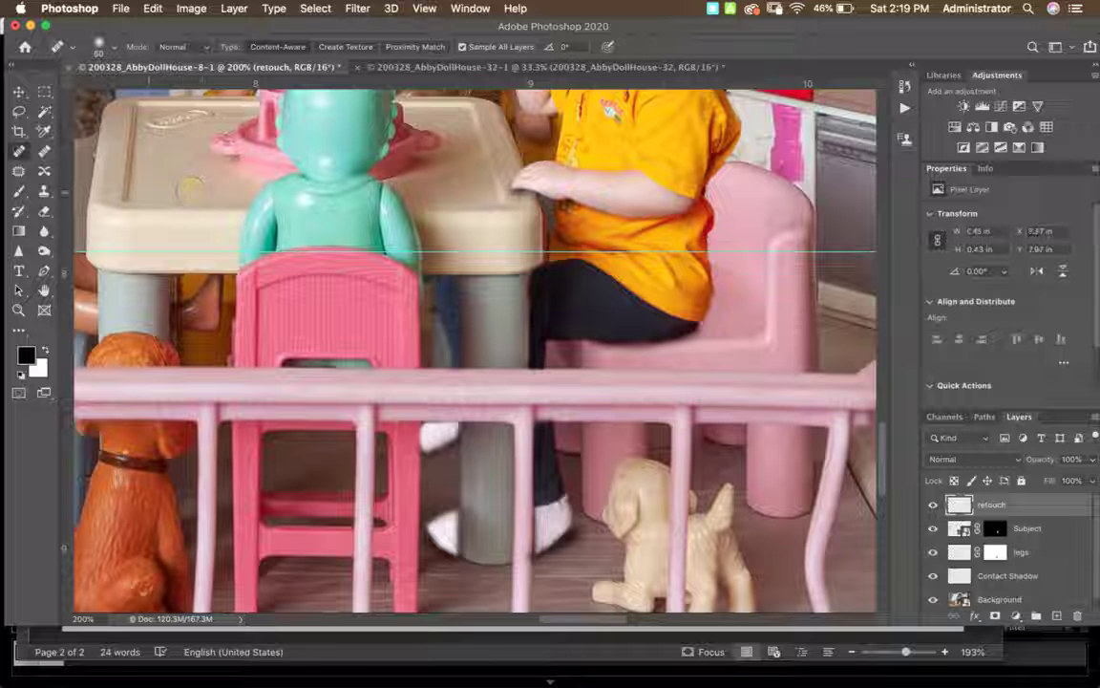
pyautogui.click(149, 191)
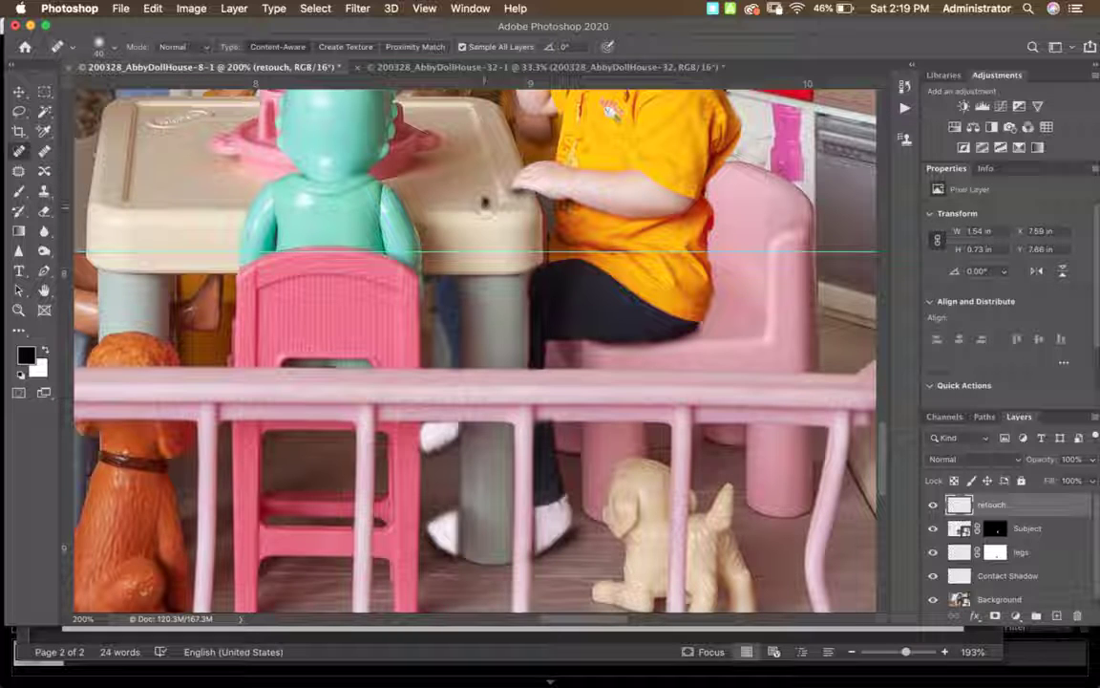
pyautogui.click(510, 198)
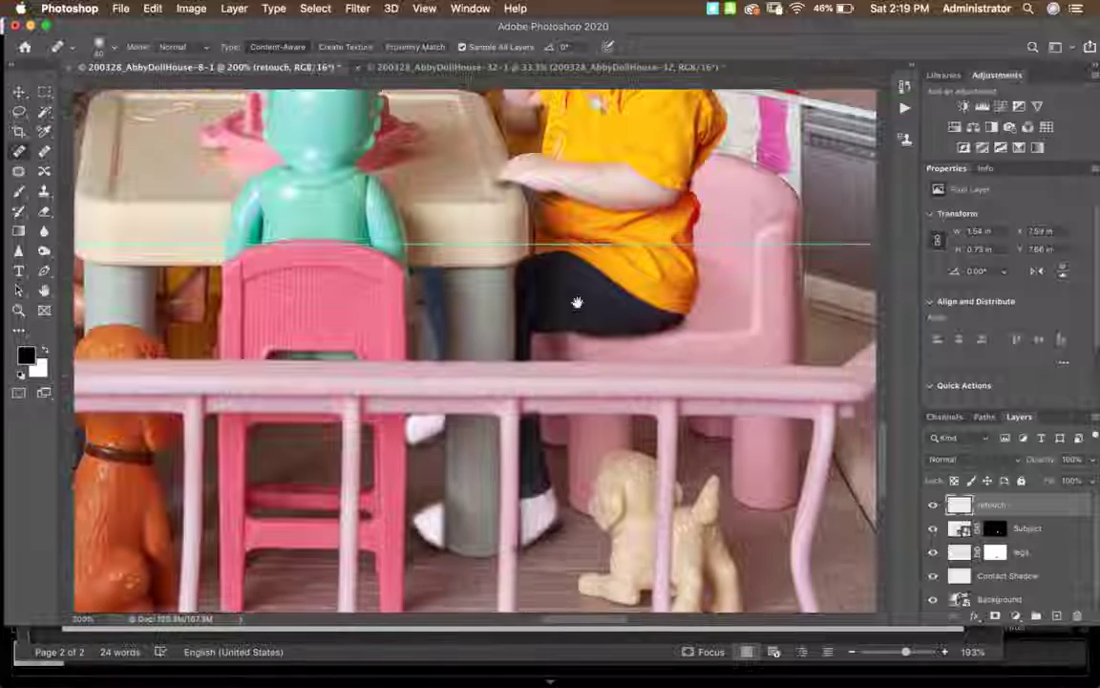
pyautogui.moveTo(577, 297); pyautogui.dragTo(444, 227)
pyautogui.moveTo(739, 358); pyautogui.dragTo(656, 212)
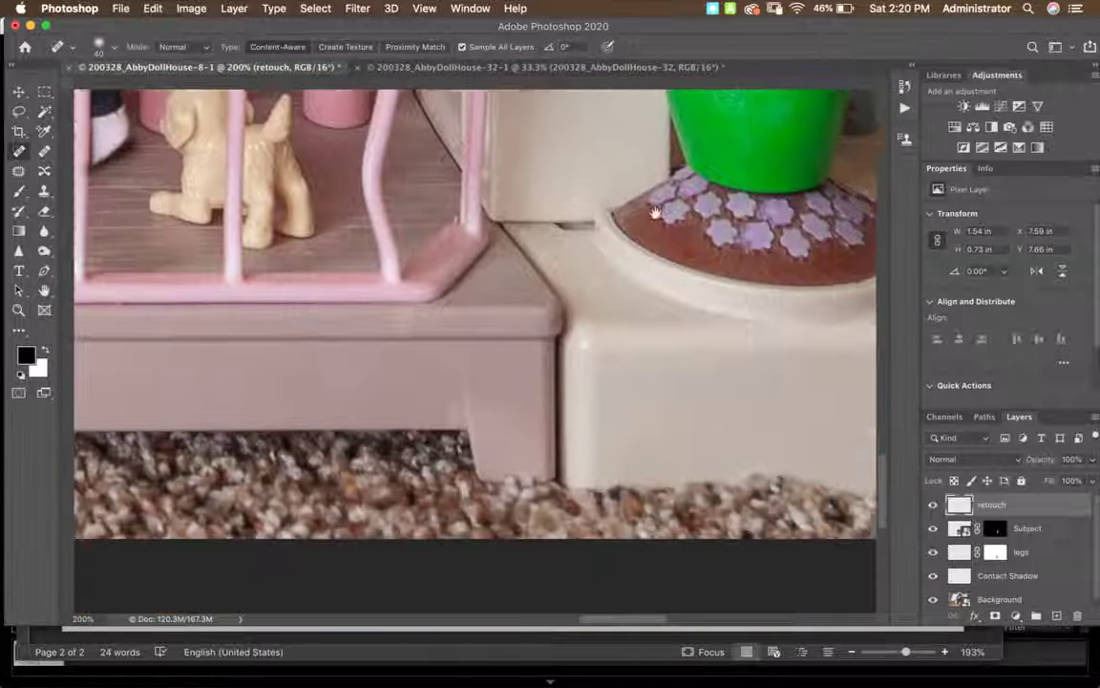
pyautogui.scroll(-1, 655, 212)
pyautogui.scroll(3, 648, 409)
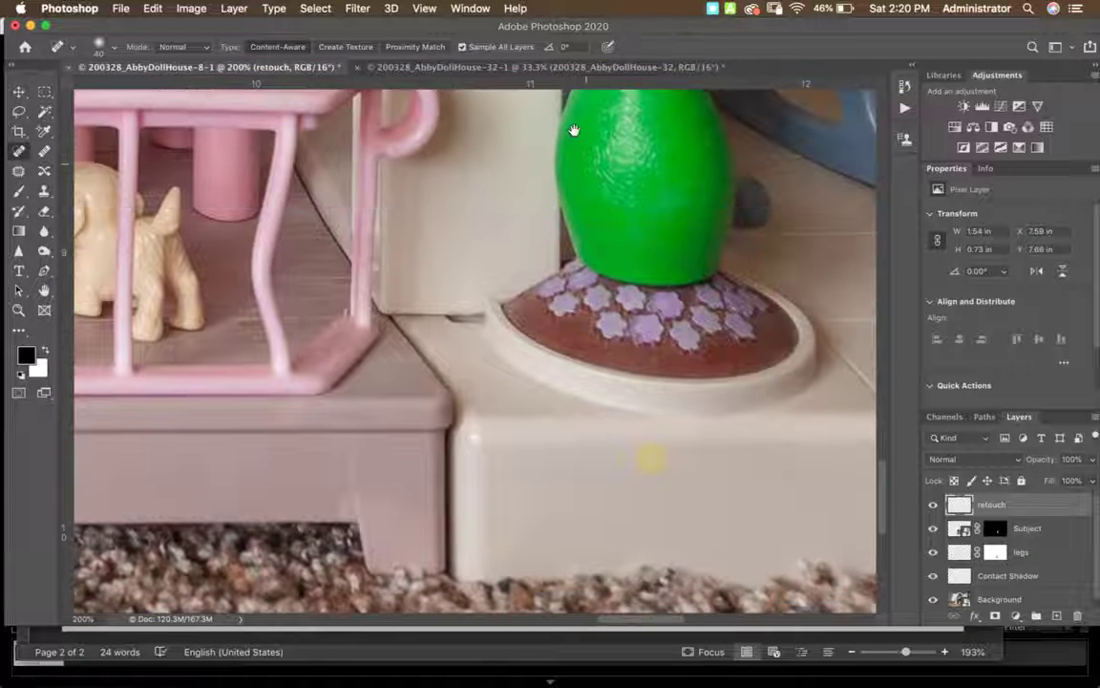
# Heal the stray specks beside the blonde doll's head, undoing the heal near her eye
pyautogui.moveTo(335, 230); pyautogui.dragTo(595, 473)
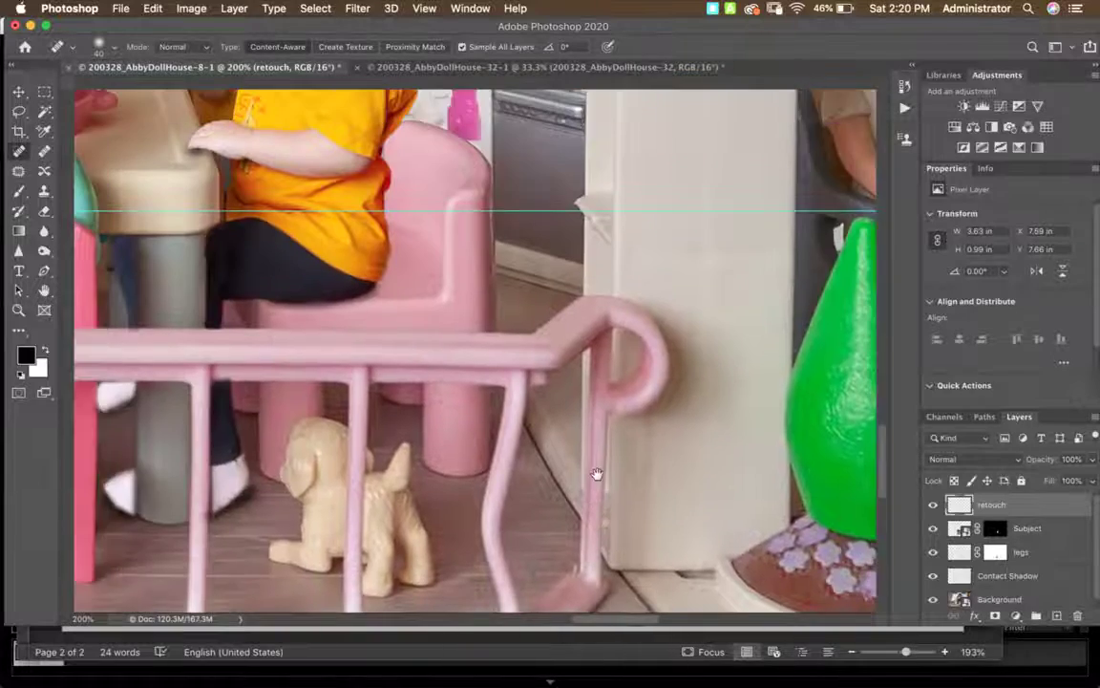
pyautogui.scroll(8, 595, 473)
pyautogui.hscroll(-10, 595, 474)
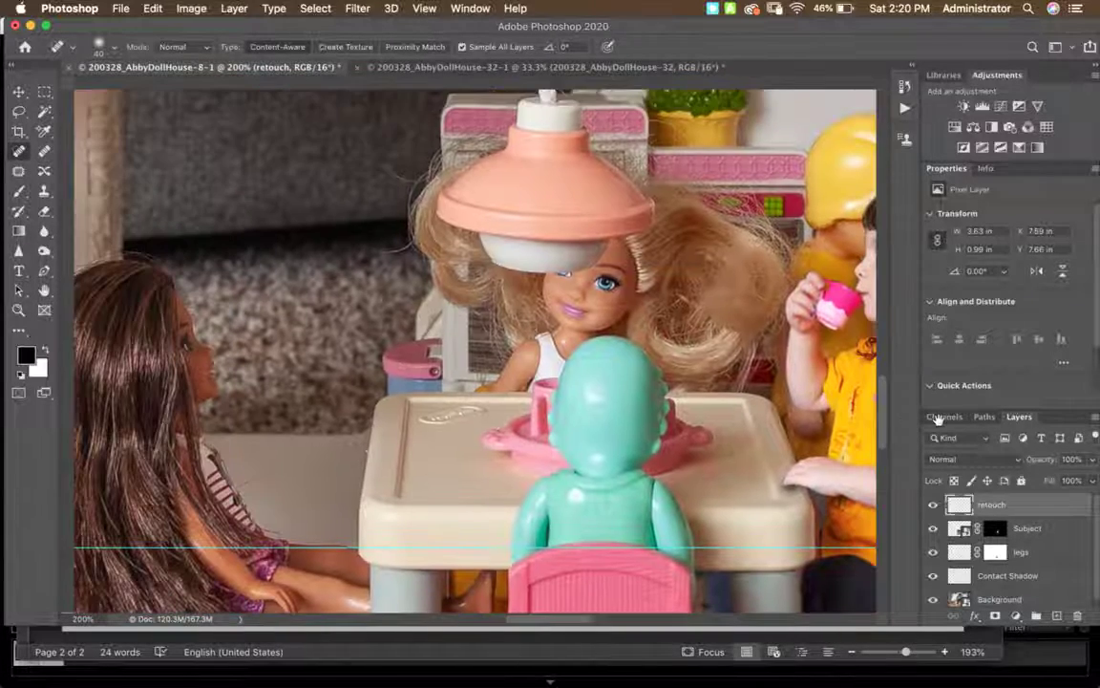
pyautogui.press('super+r')
pyautogui.click(359, 228)
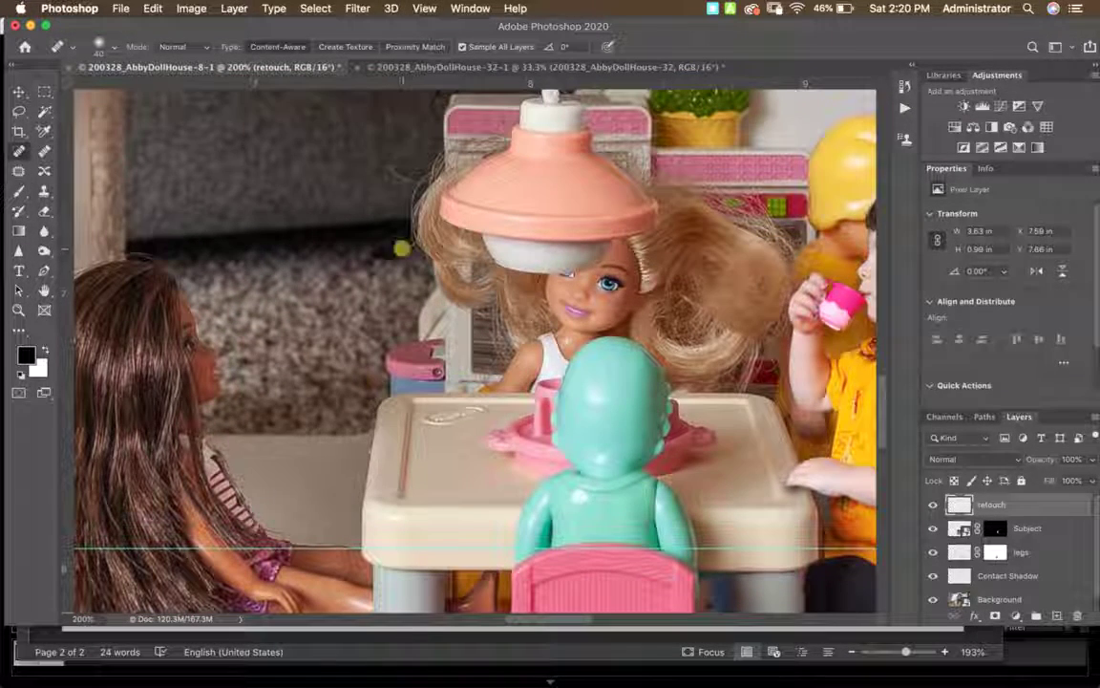
pyautogui.click(348, 149)
pyautogui.moveTo(528, 273); pyautogui.dragTo(575, 281)
pyautogui.press('super+z')
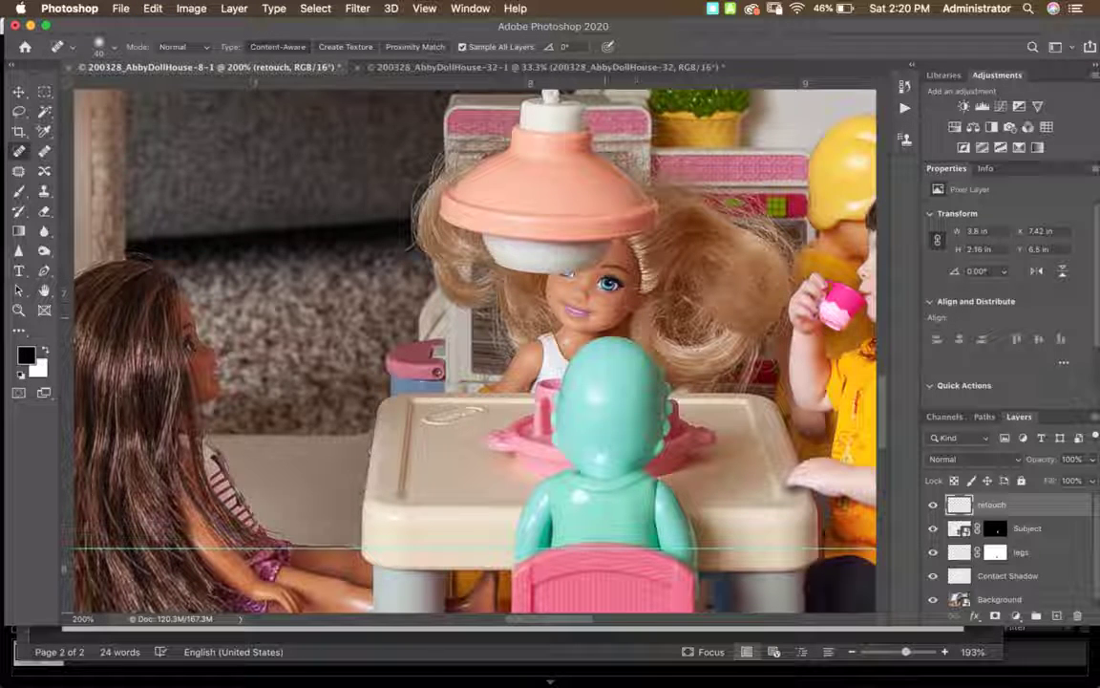
pyautogui.press('s')
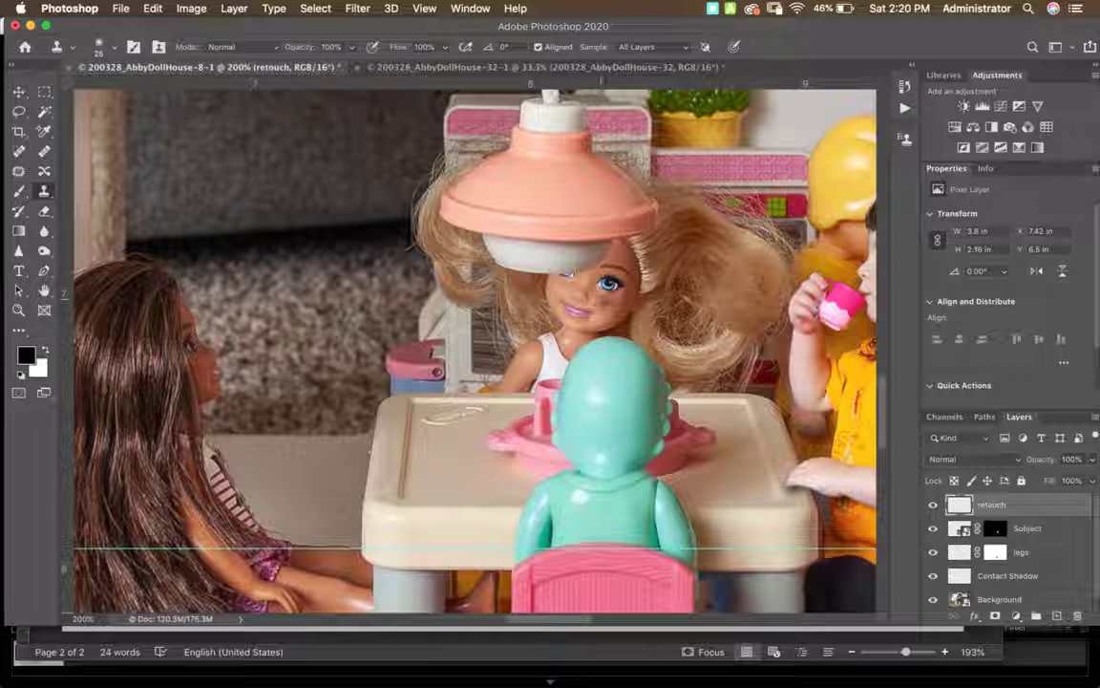
pyautogui.press('[')
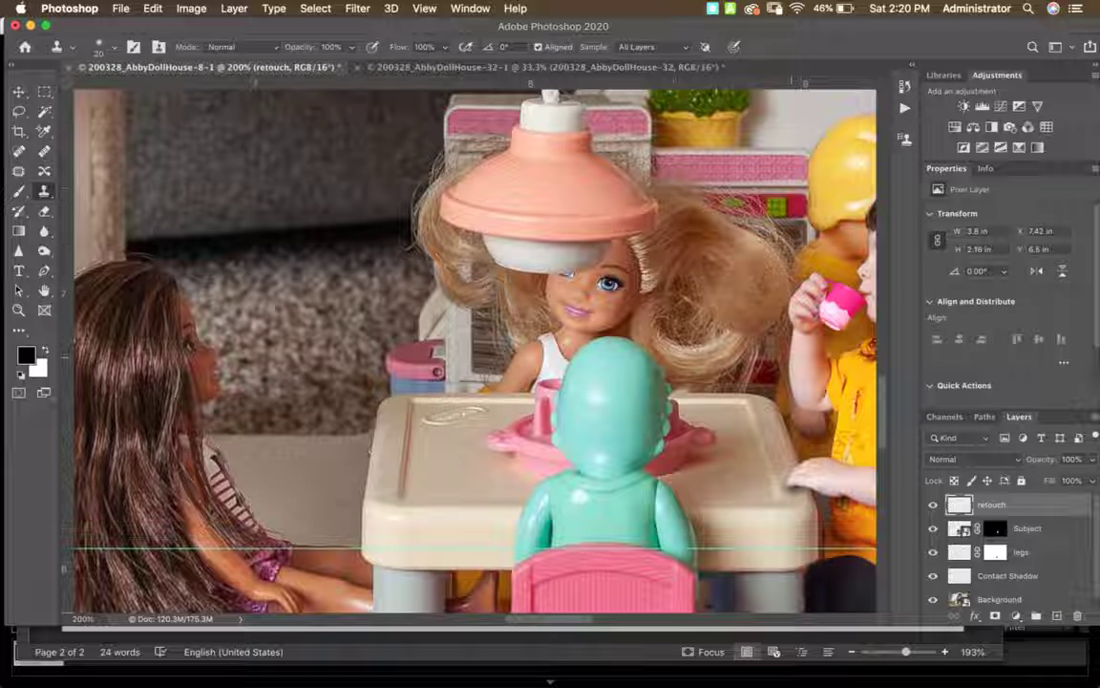
pyautogui.moveTo(762, 405); pyautogui.dragTo(511, 306)
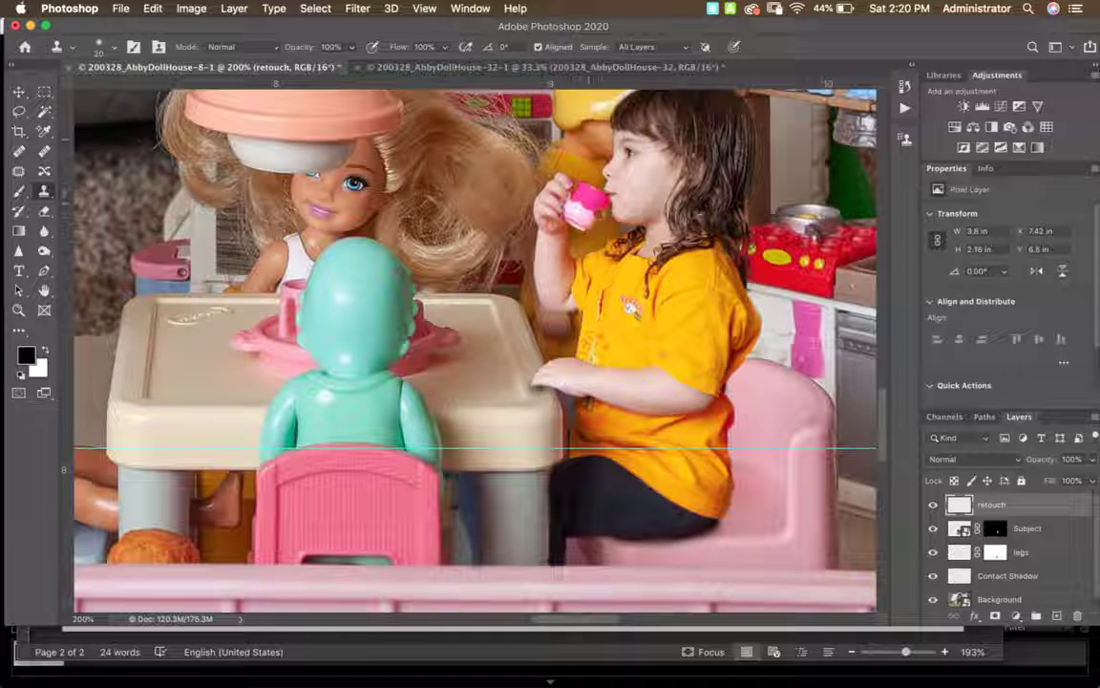
# Apply a slight Gaussian Blur of about 0.7 px to the girl on the Subject layer
pyautogui.click(958, 531)
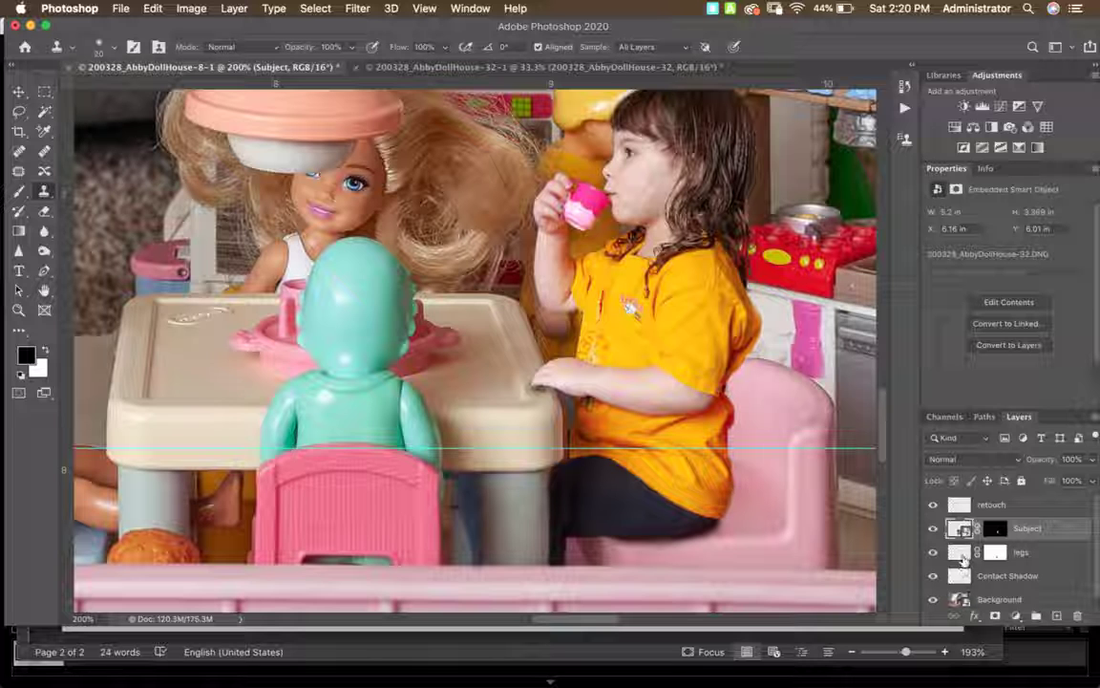
pyautogui.scroll(-2, 561, 371)
pyautogui.scroll(-5, 558, 354)
pyautogui.scroll(9, 573, 363)
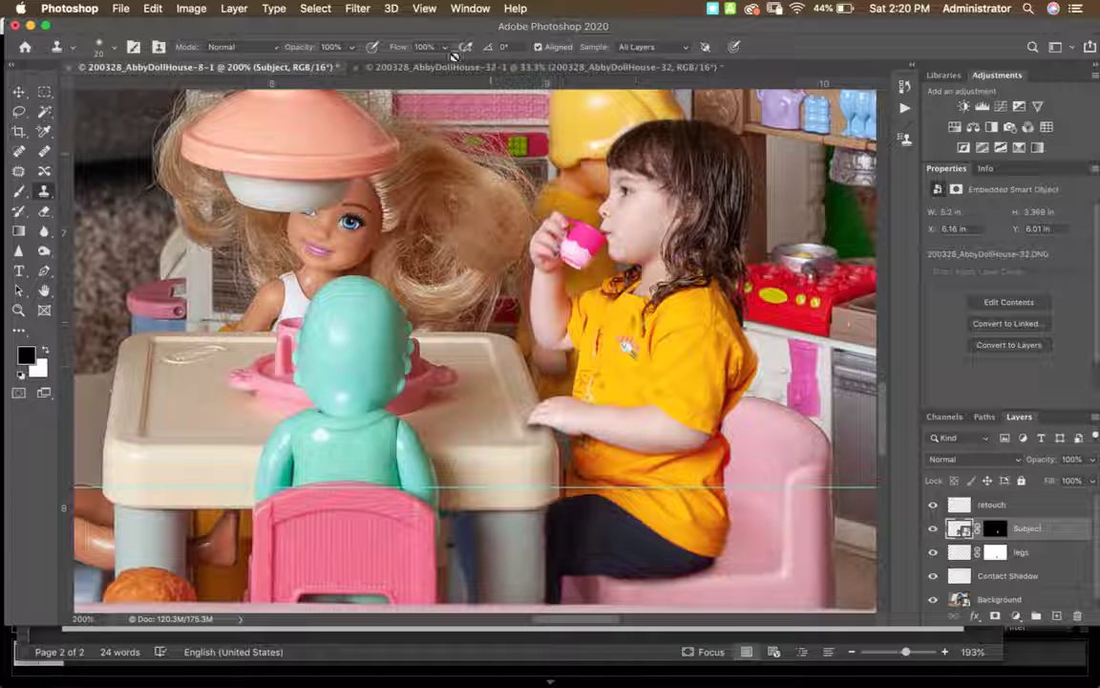
pyautogui.click(357, 8)
pyautogui.moveTo(372, 190)
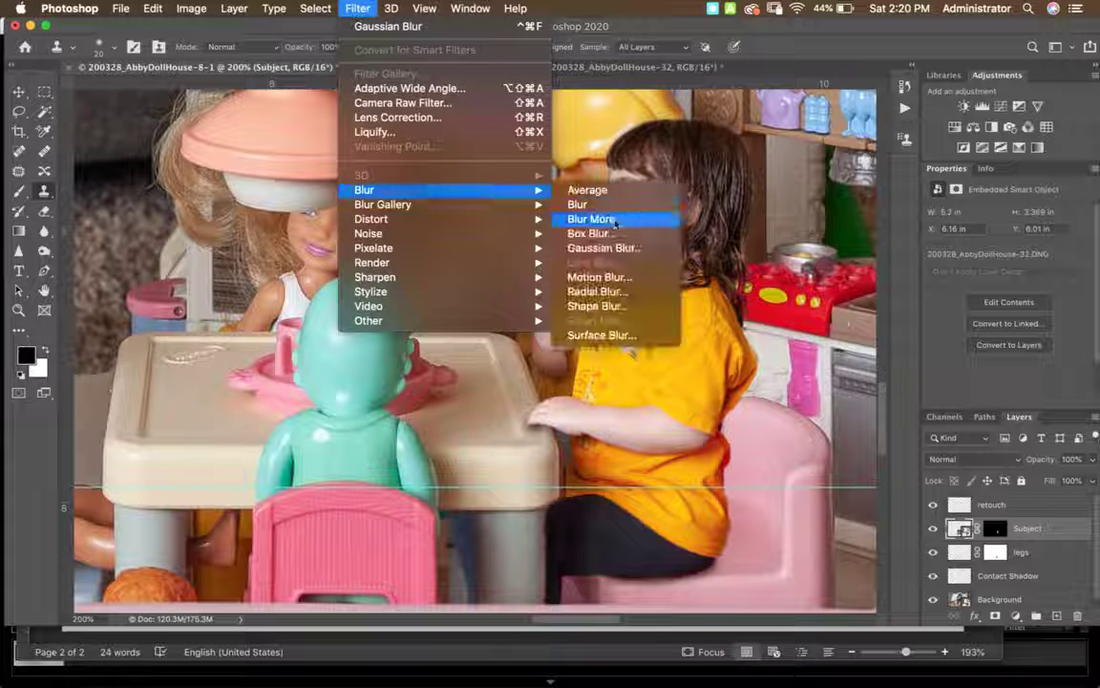
pyautogui.click(603, 248)
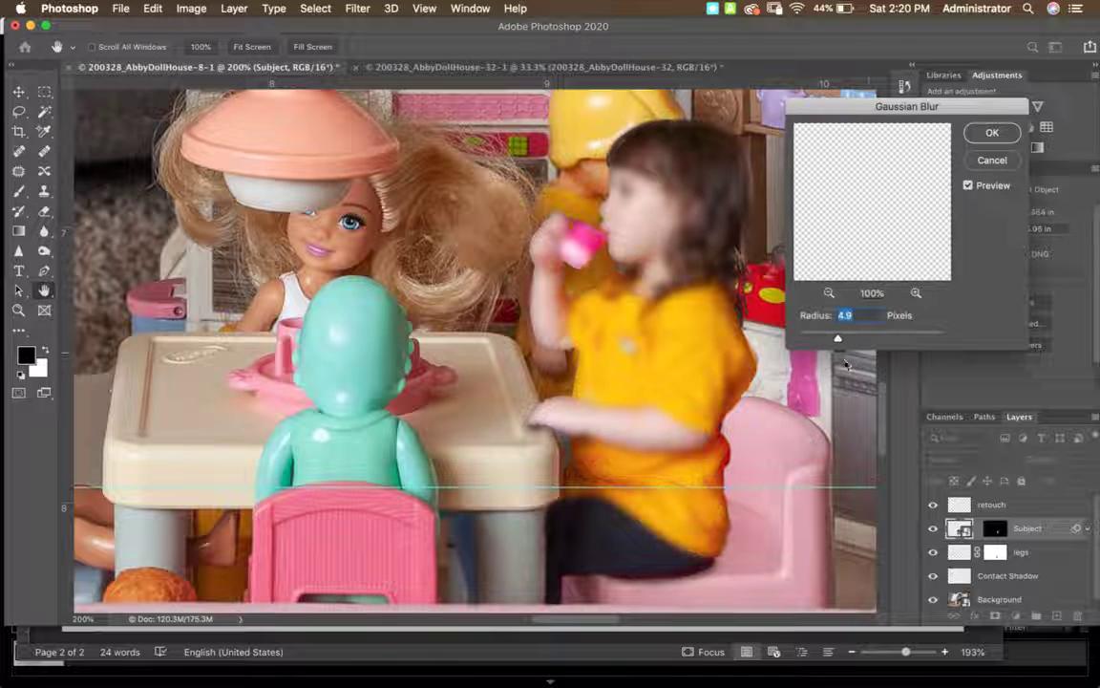
pyautogui.moveTo(837, 341); pyautogui.dragTo(804, 338)
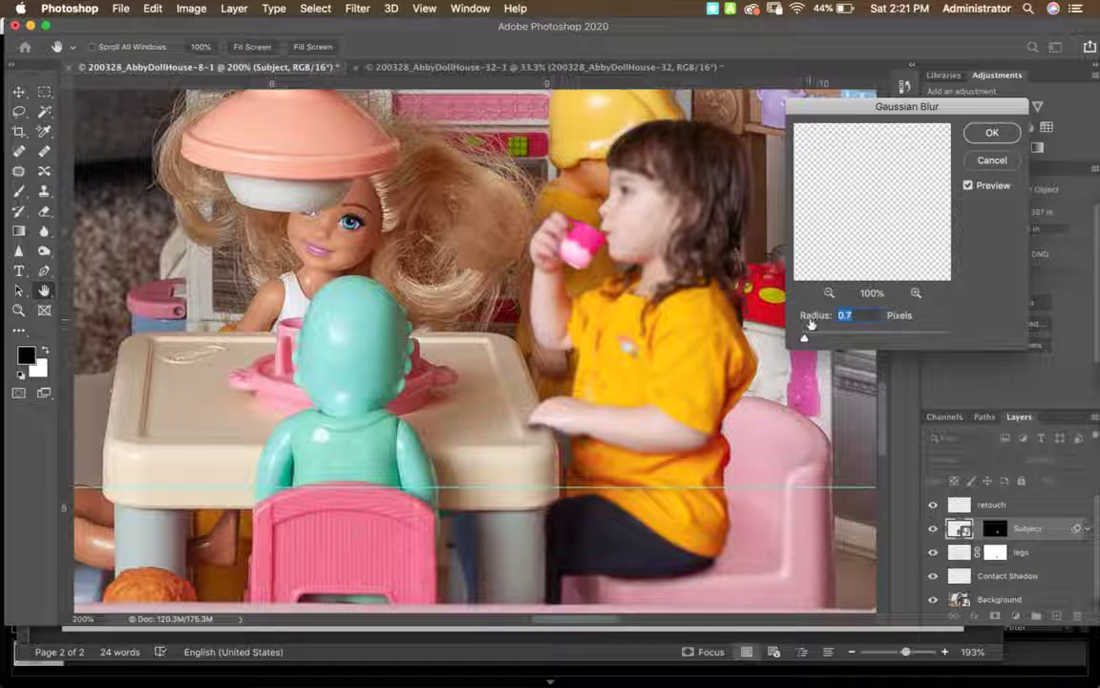
pyautogui.click(968, 186)
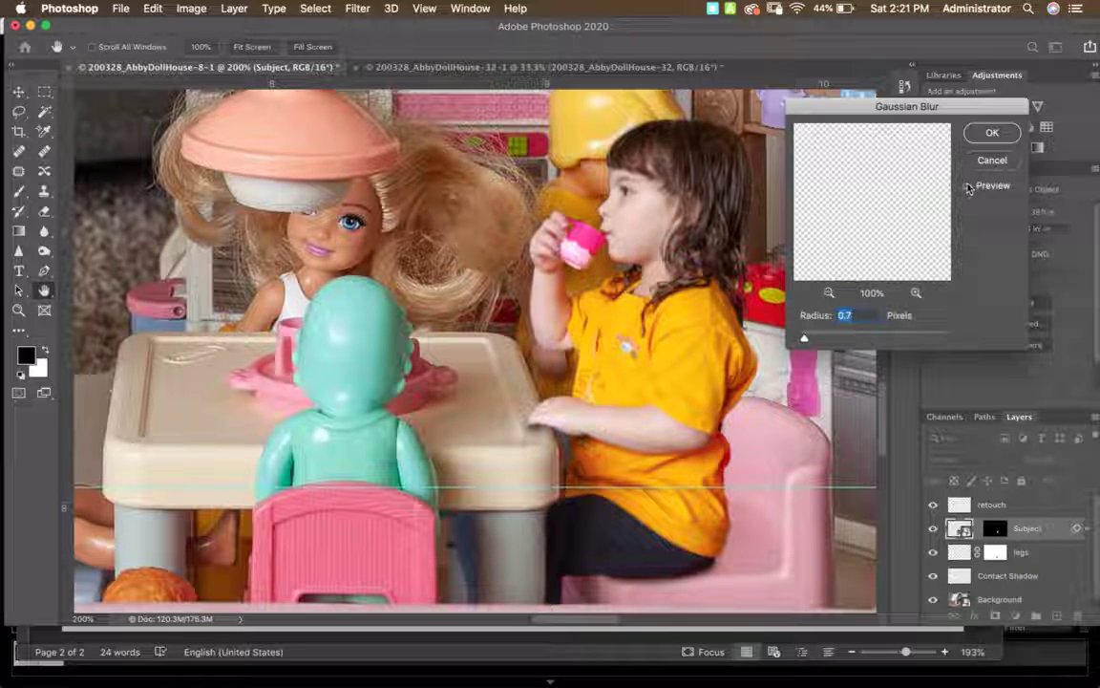
pyautogui.click(969, 185)
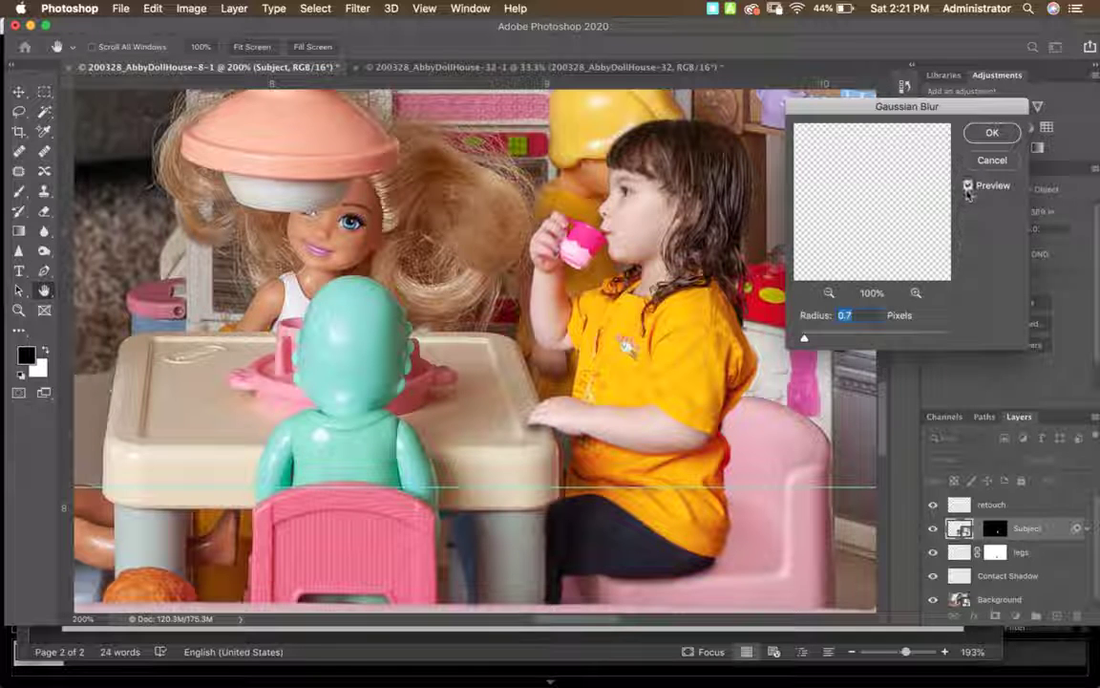
pyautogui.moveTo(804, 338); pyautogui.dragTo(801, 338)
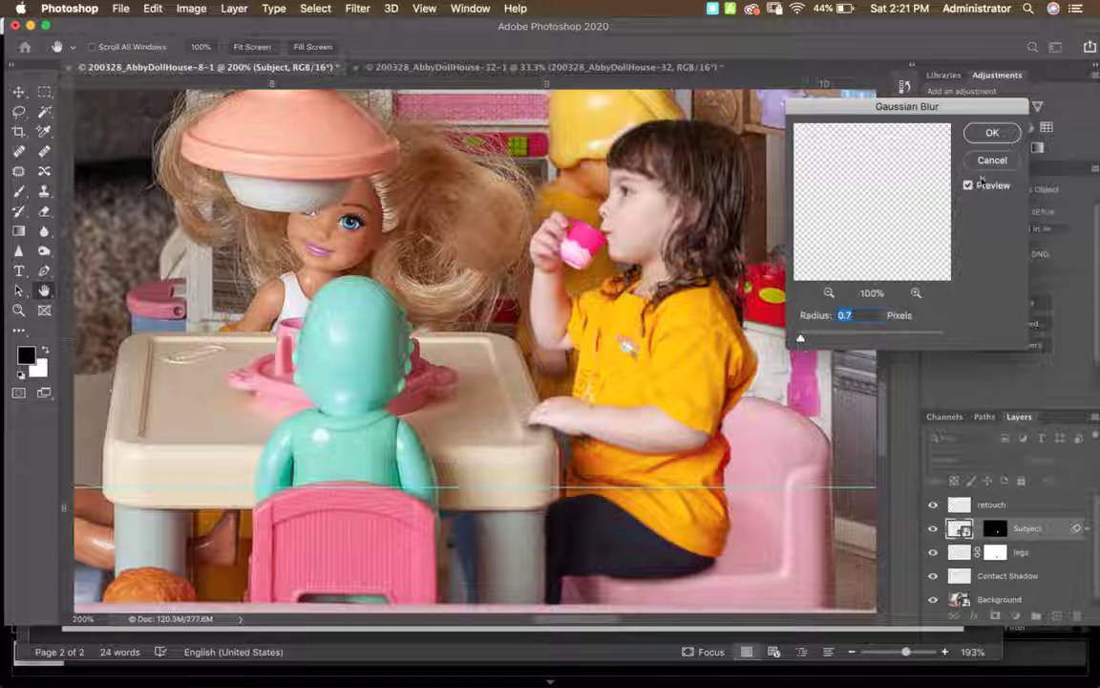
pyautogui.click(994, 138)
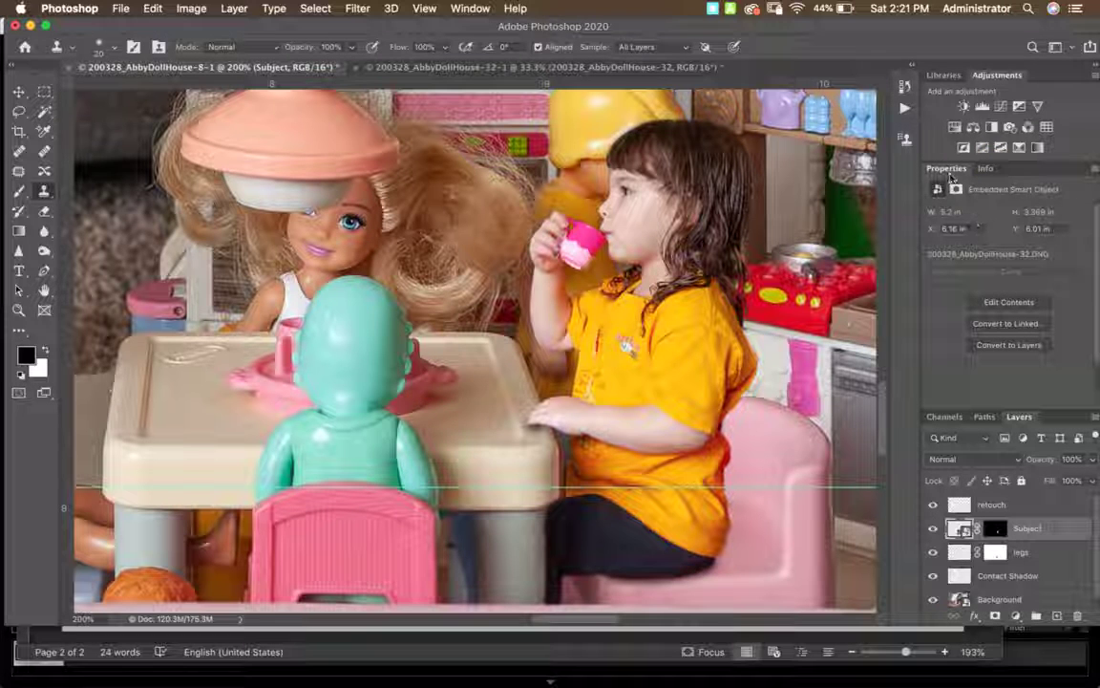
# Warm the girl's embedded raw photo in Camera Raw, raising Temperature from 5228 to 5650
pyautogui.doubleClick(963, 525)
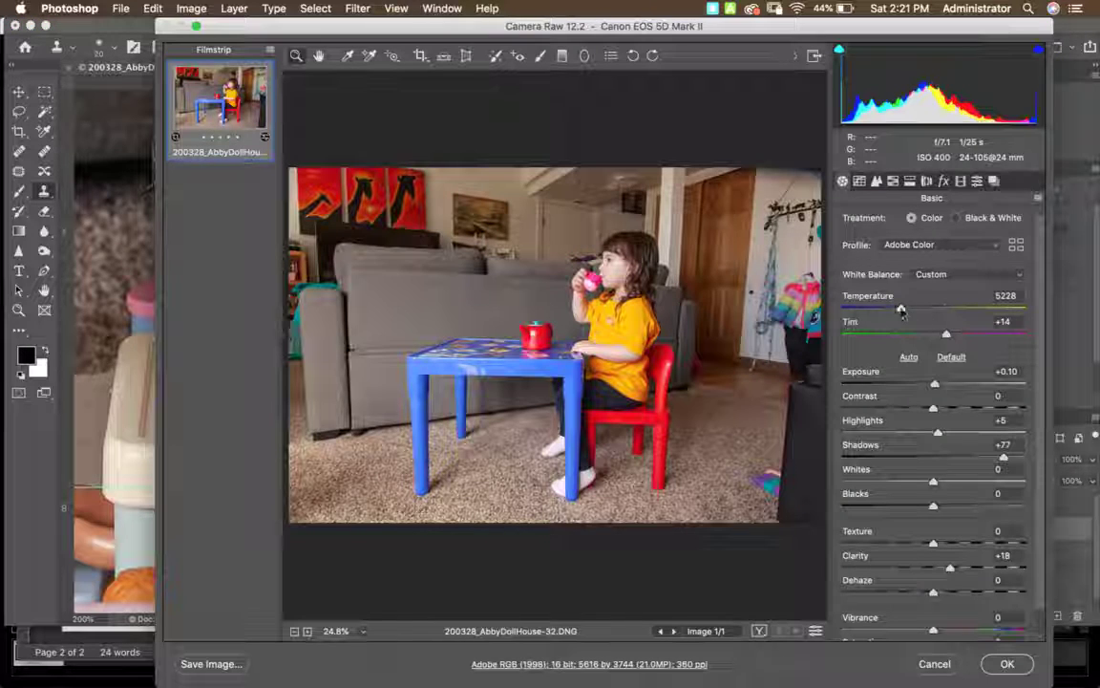
pyautogui.moveTo(900, 308); pyautogui.dragTo(907, 308)
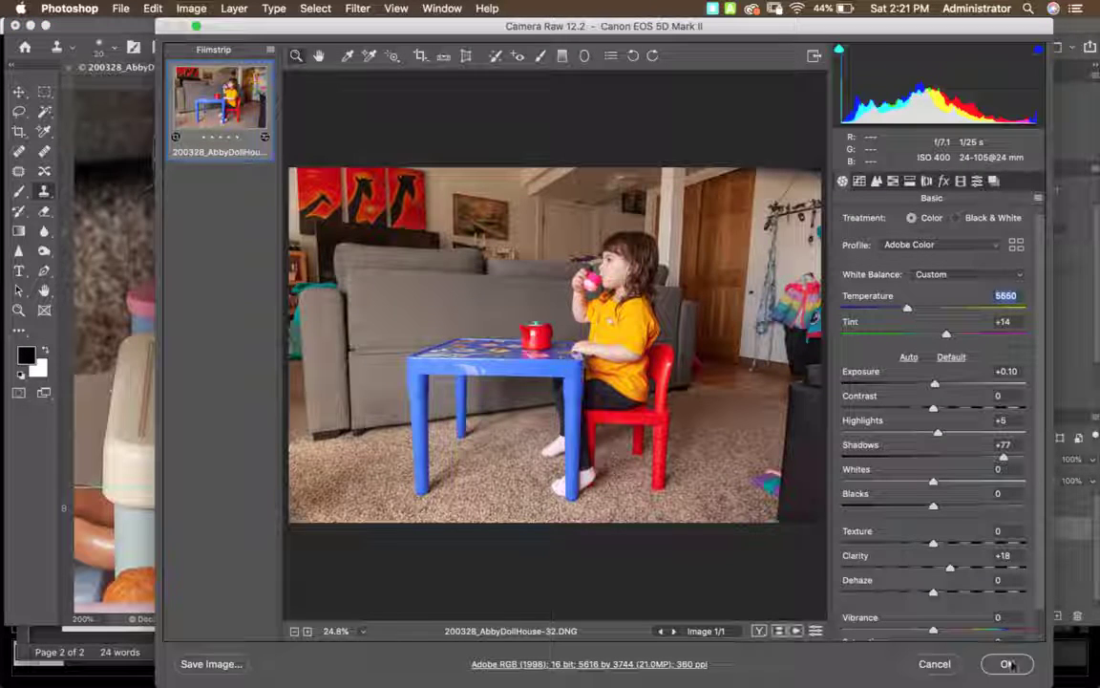
pyautogui.click(1009, 663)
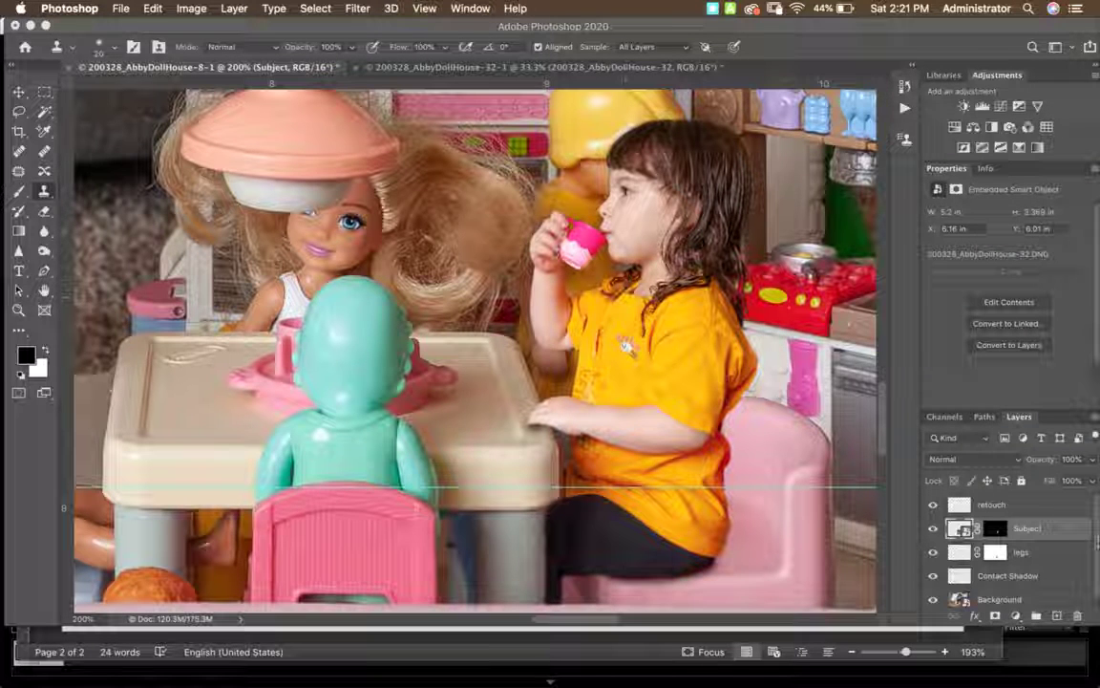
# Stamp all visible layers into a new top layer named 'Noise/Sharpen', then bring the Word notes forward
pyautogui.hotkey('alt', ']')
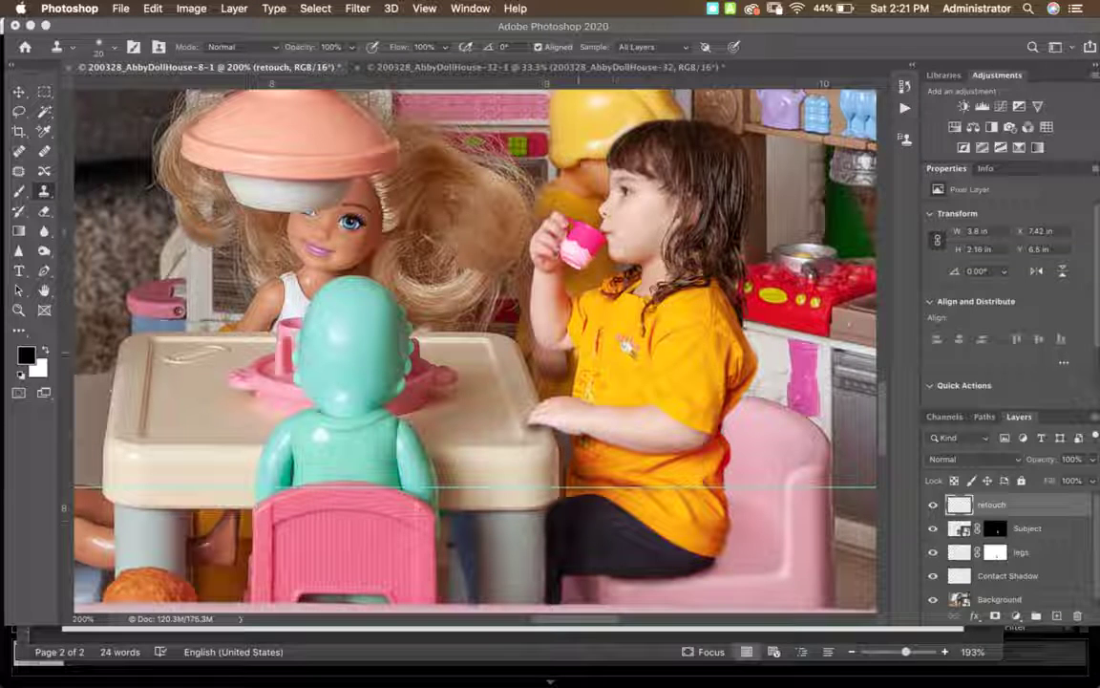
pyautogui.press('super+alt+shift+e')
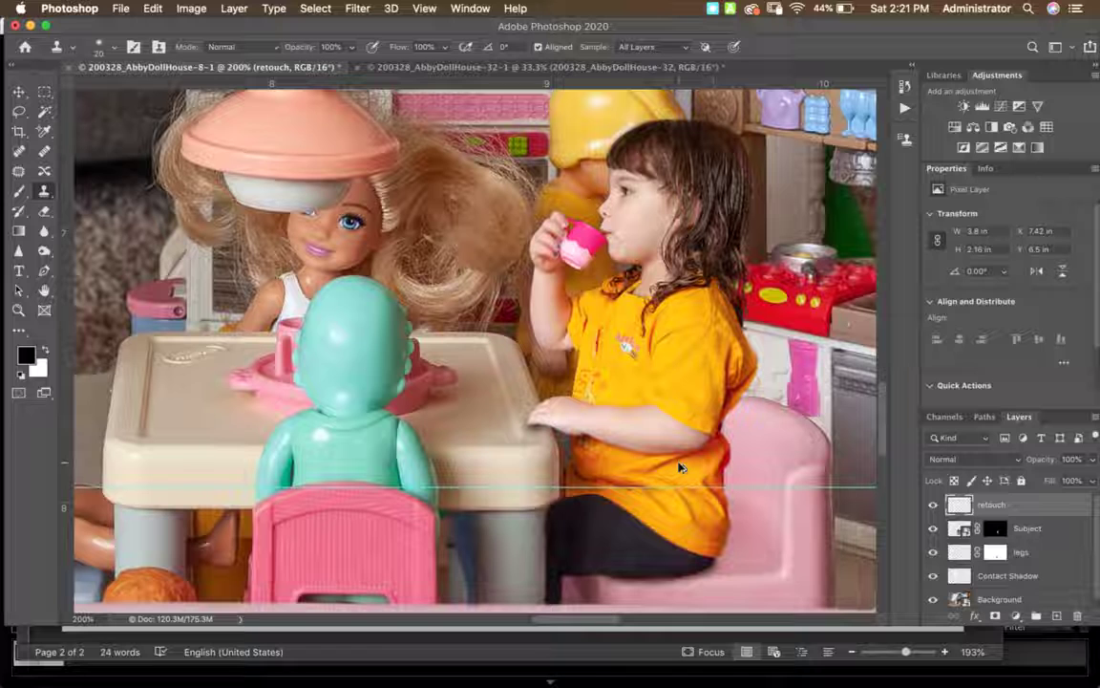
pyautogui.doubleClick(990, 505)
pyautogui.write('Noise/Sharpen')
pyautogui.press('Return')
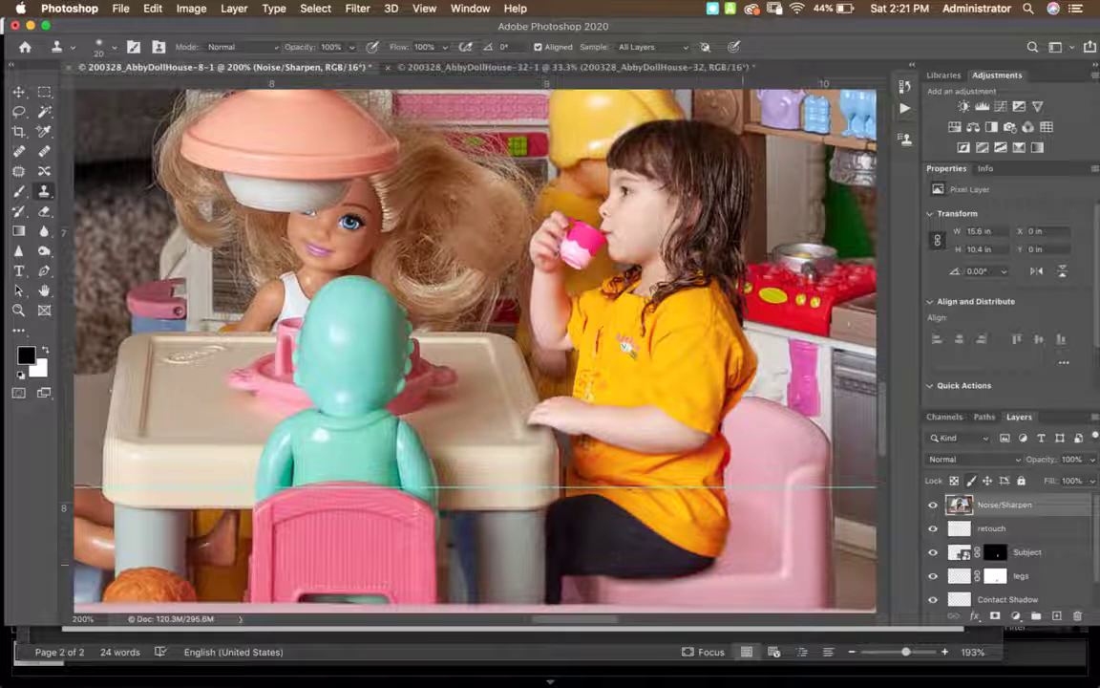
pyautogui.click(599, 634)
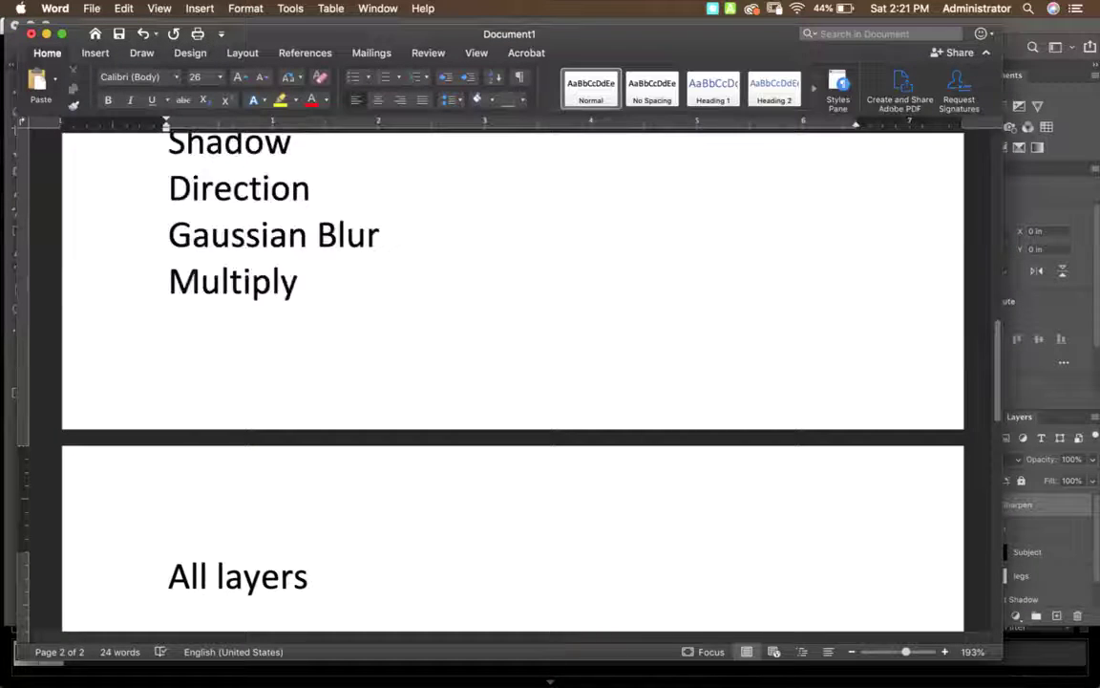
# Note 'Command Option Shift E' on a new line under 'All layers' in Word, then return to Photoshop
pyautogui.press('Return')
pyautogui.write('Command Option ')
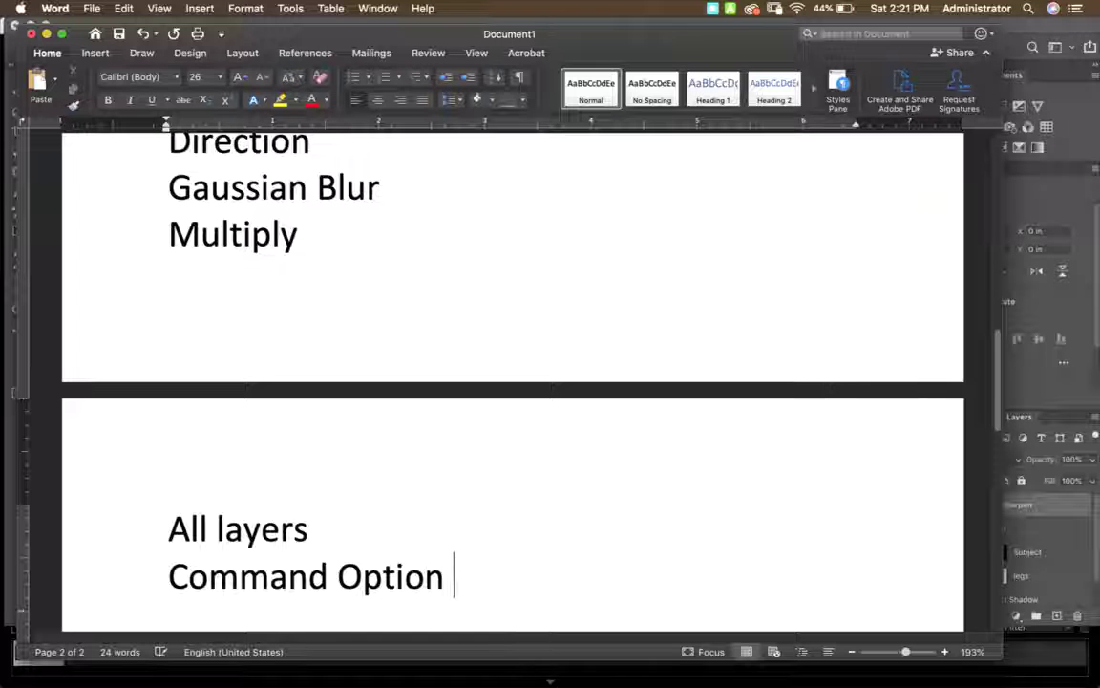
pyautogui.write('Shift @')
pyautogui.press('BackSpace')
pyautogui.write('E')
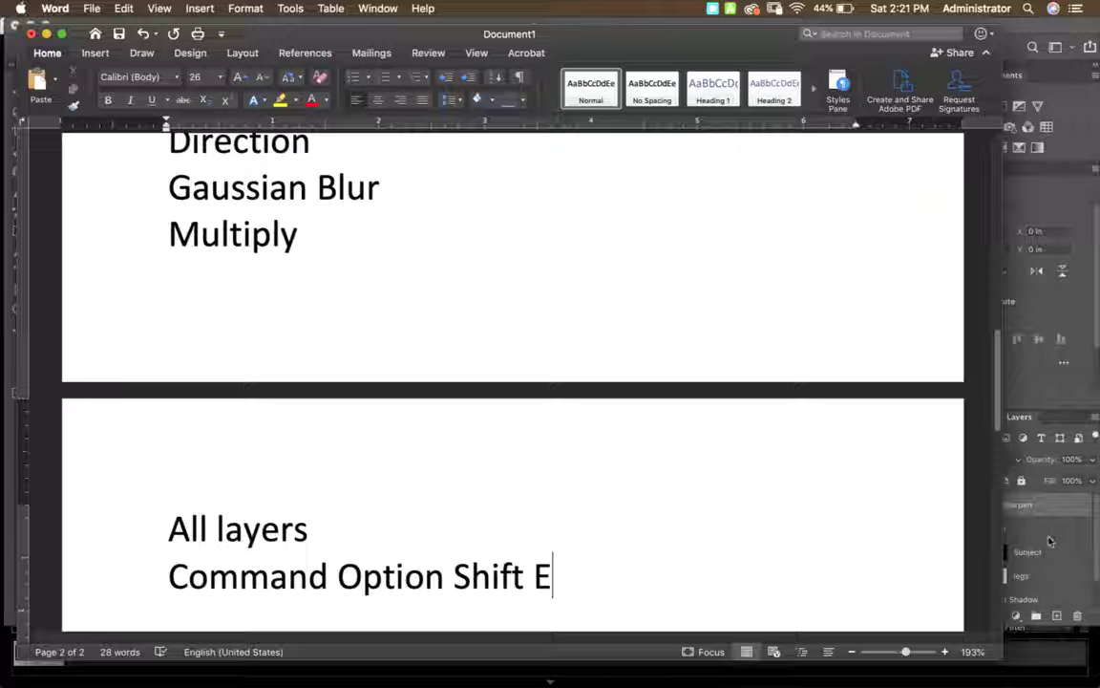
pyautogui.click(1068, 502)
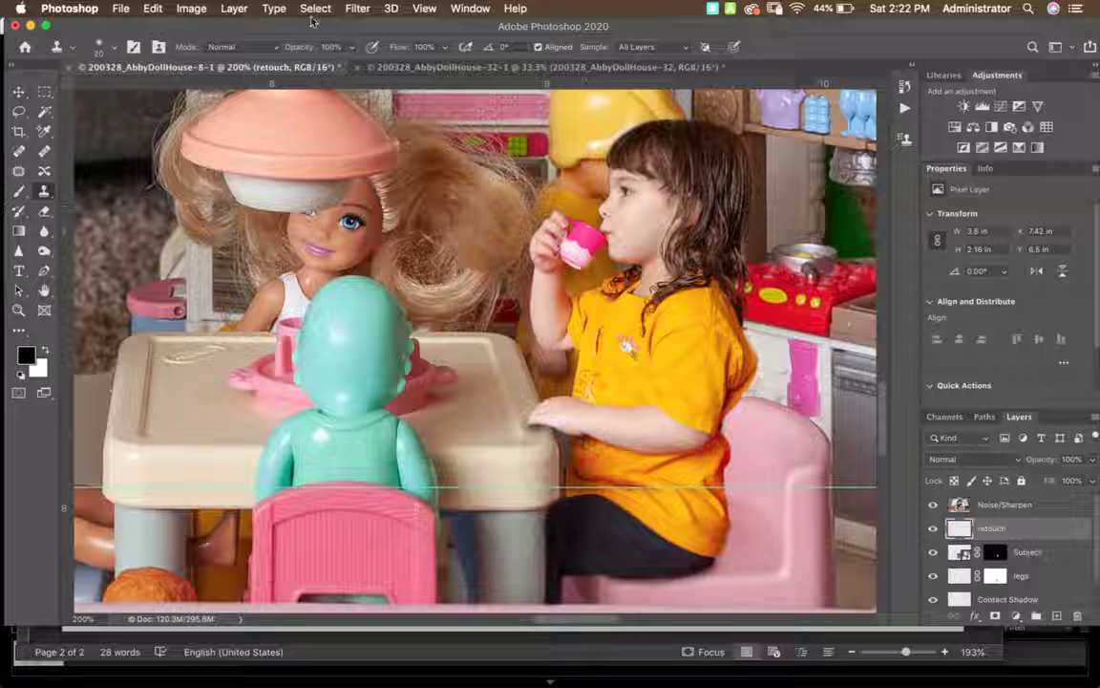
# Start a monochromatic Add Noise on the retouch layer by mistake, then cancel it
pyautogui.click(357, 8)
pyautogui.moveTo(373, 278)
pyautogui.moveTo(382, 233)
pyautogui.click(573, 233)
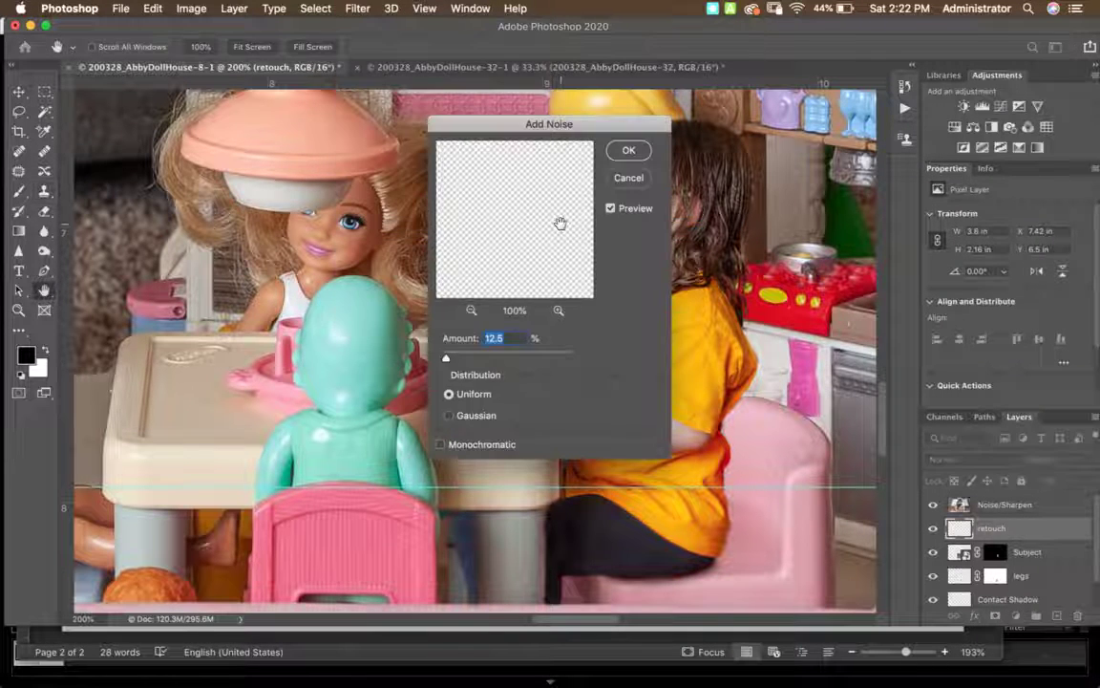
pyautogui.click(441, 444)
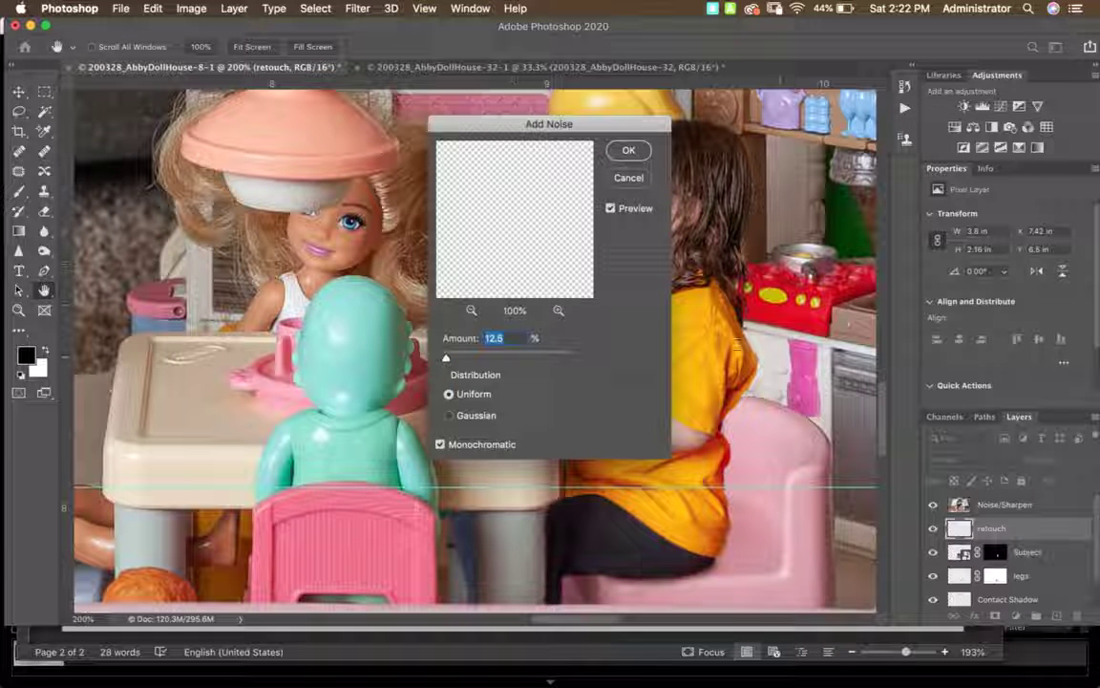
pyautogui.click(628, 177)
# Convert the Noise/Sharpen layer for smart filters
pyautogui.click(993, 502)
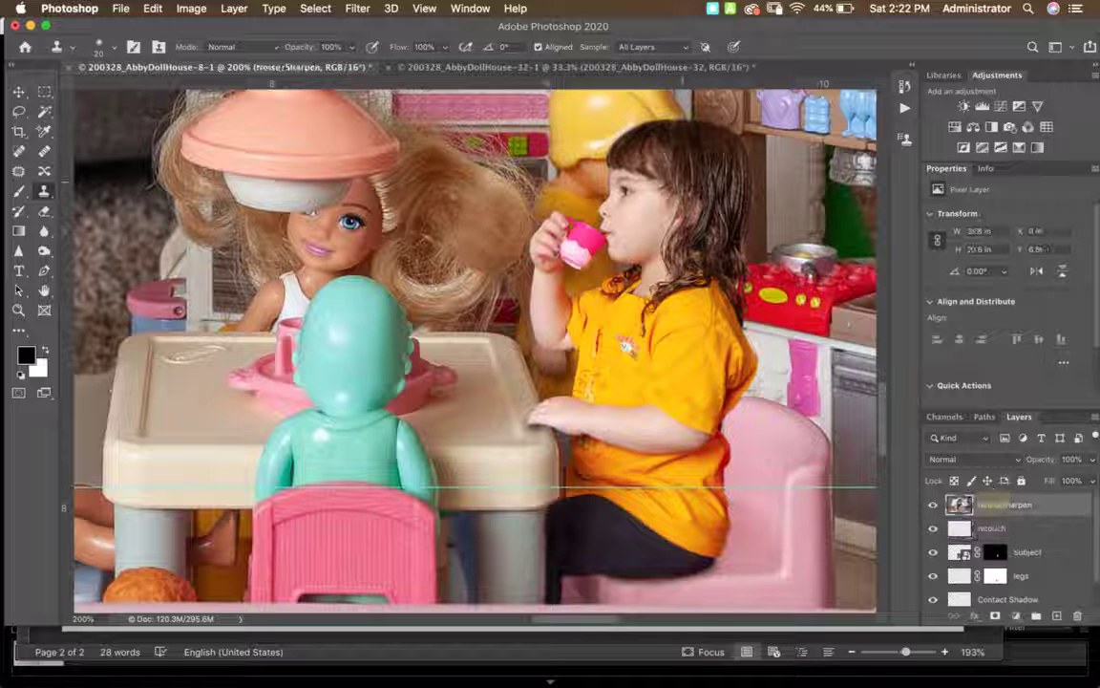
pyautogui.click(357, 8)
pyautogui.click(363, 56)
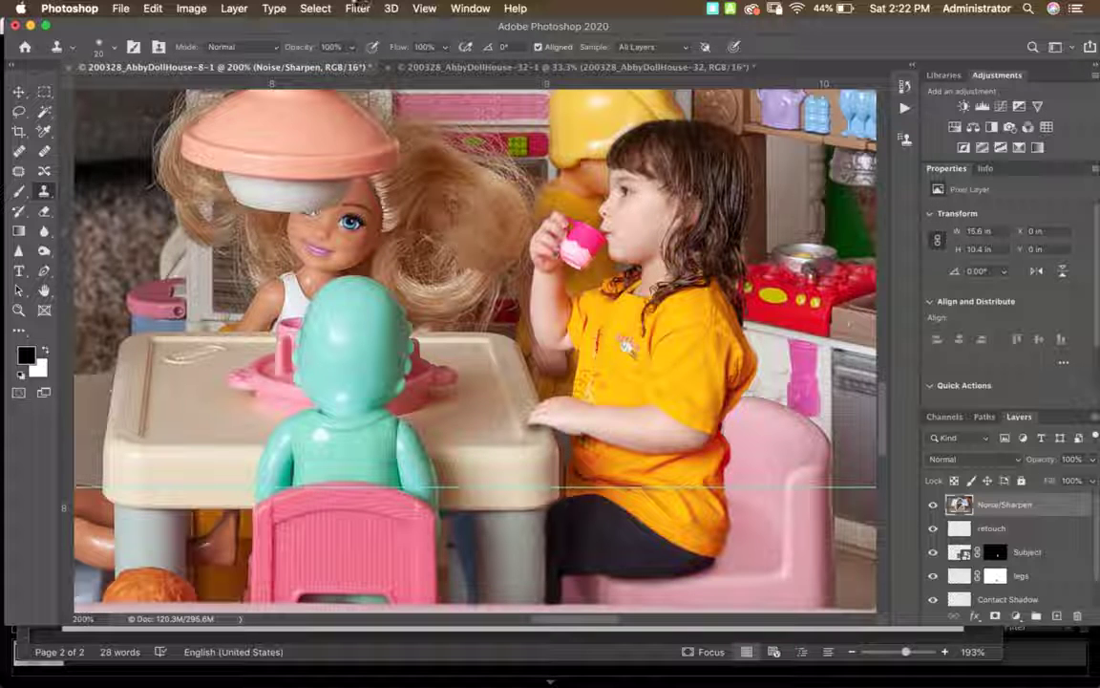
# Apply a monochromatic Add Noise smart filter at 4.80% to Noise/Sharpen
pyautogui.click(355, 11)
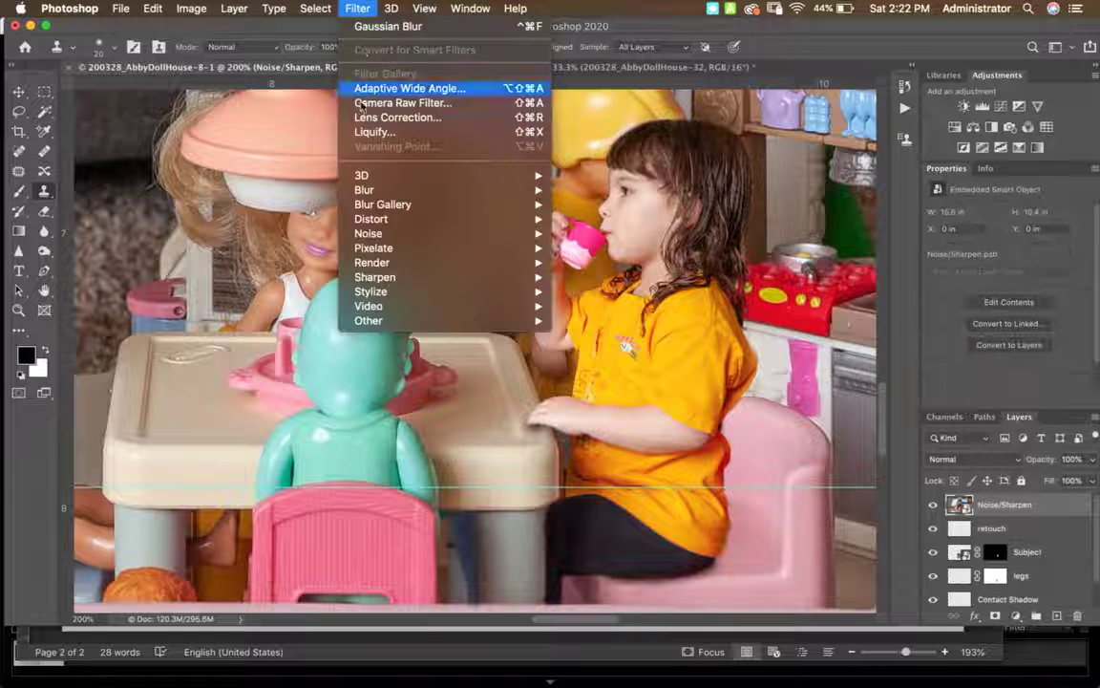
pyautogui.moveTo(369, 233)
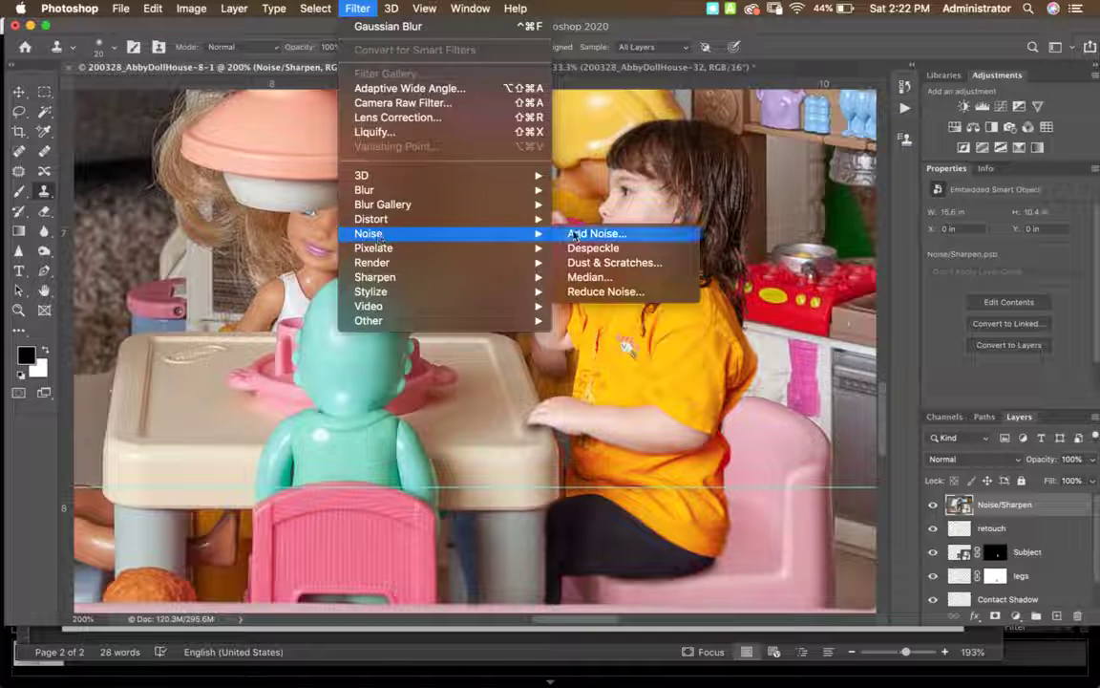
pyautogui.click(597, 234)
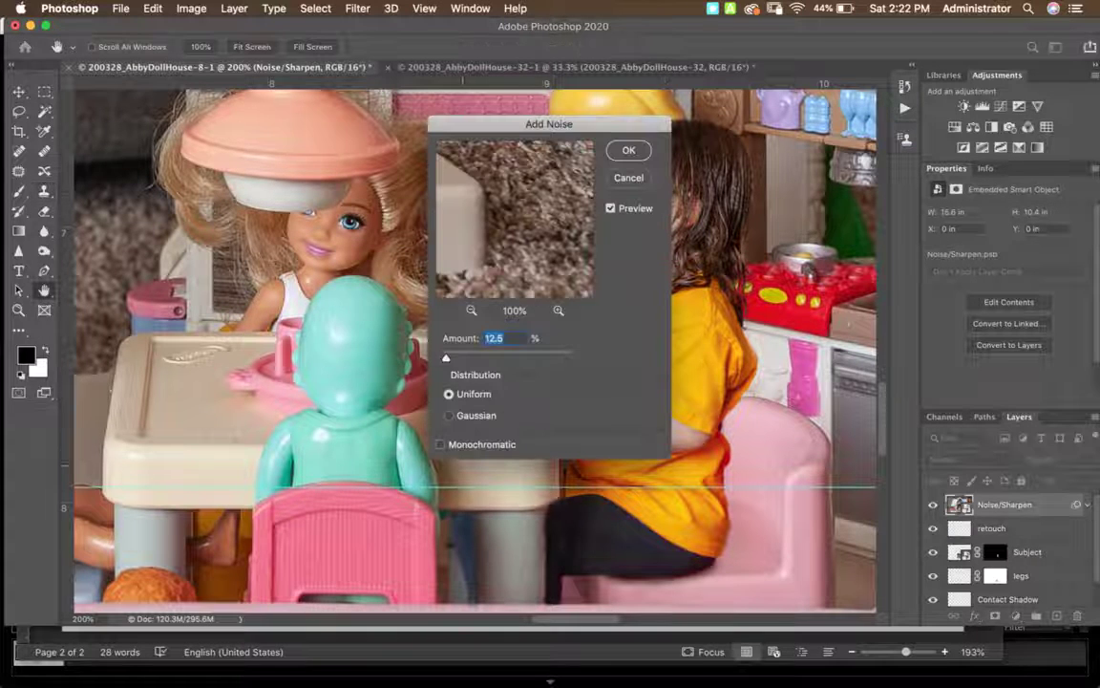
pyautogui.click(441, 444)
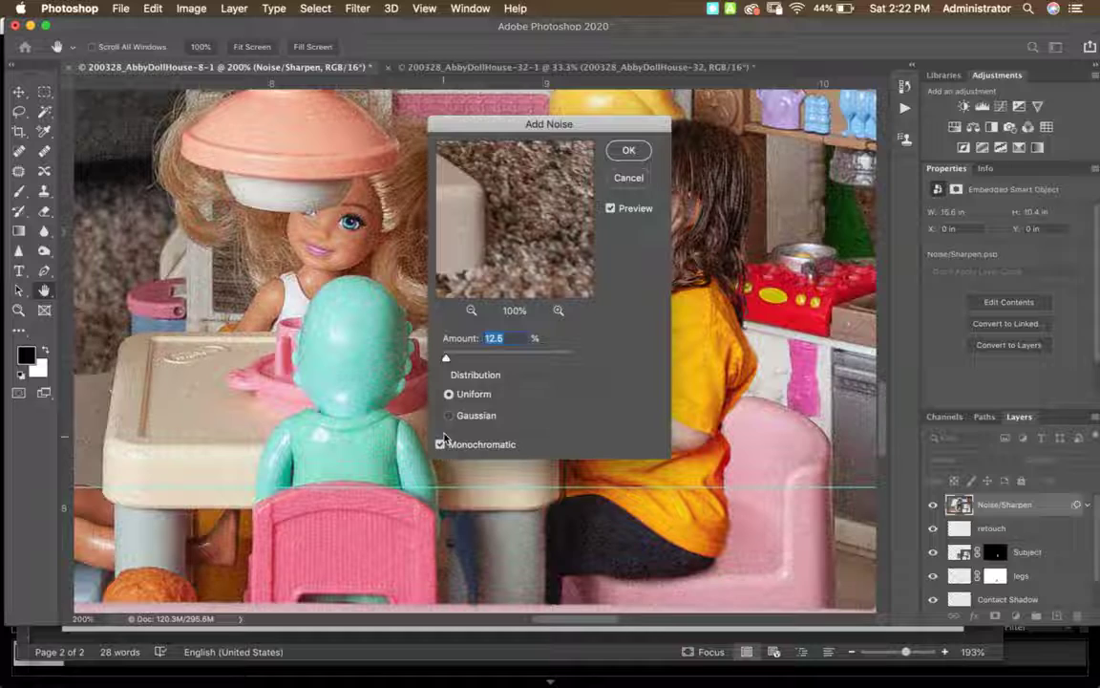
pyautogui.click(797, 98)
pyautogui.moveTo(577, 127); pyautogui.dragTo(941, 98)
pyautogui.moveTo(811, 329)
pyautogui.mouseDown()
pyautogui.moveTo(810, 342)
pyautogui.moveTo(809, 332)
pyautogui.mouseUp()
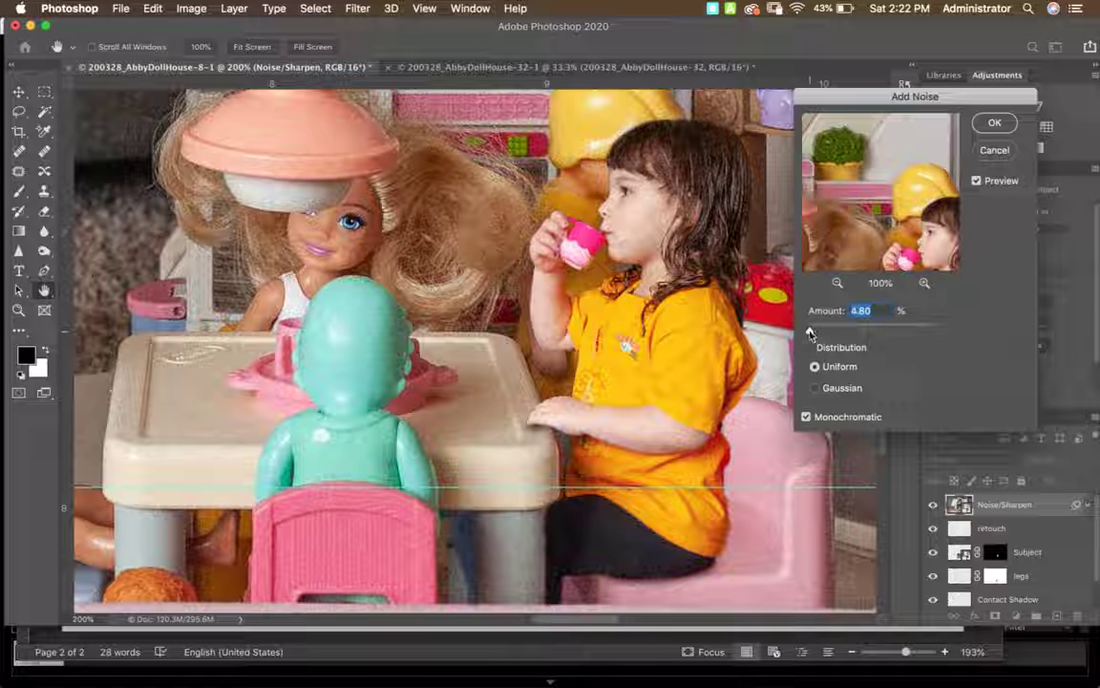
pyautogui.press('Return')
pyautogui.press('s')
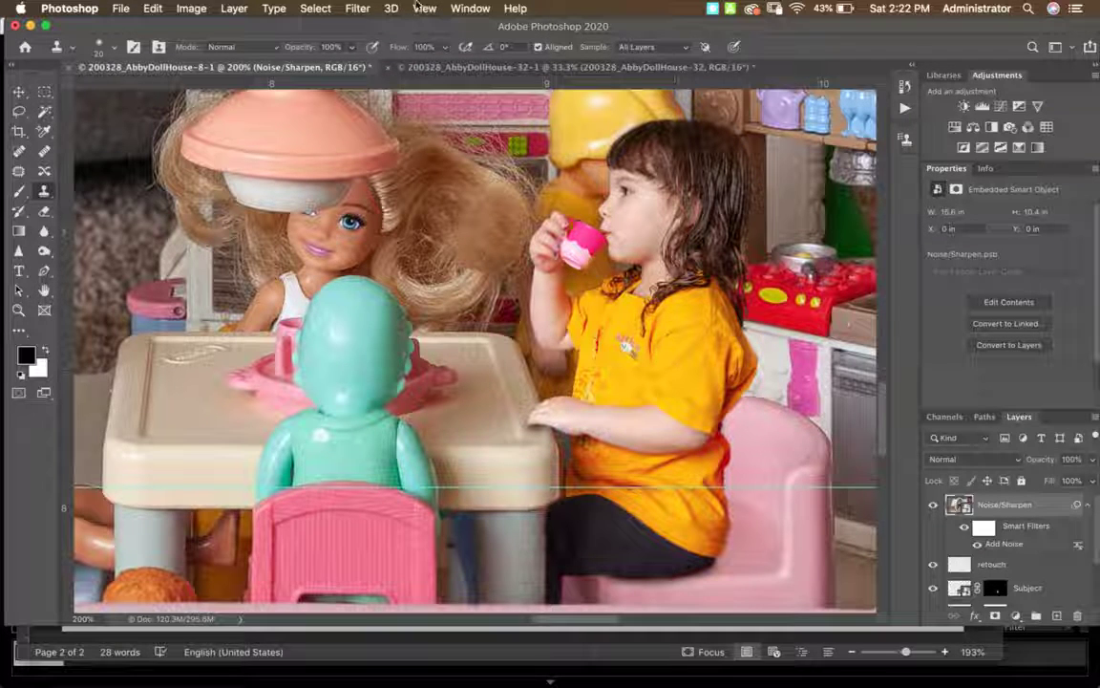
# Add Smart Sharpen to Noise/Sharpen with Amount 191%, Radius 1.0 px and Reduce Noise 20%
pyautogui.click(356, 8)
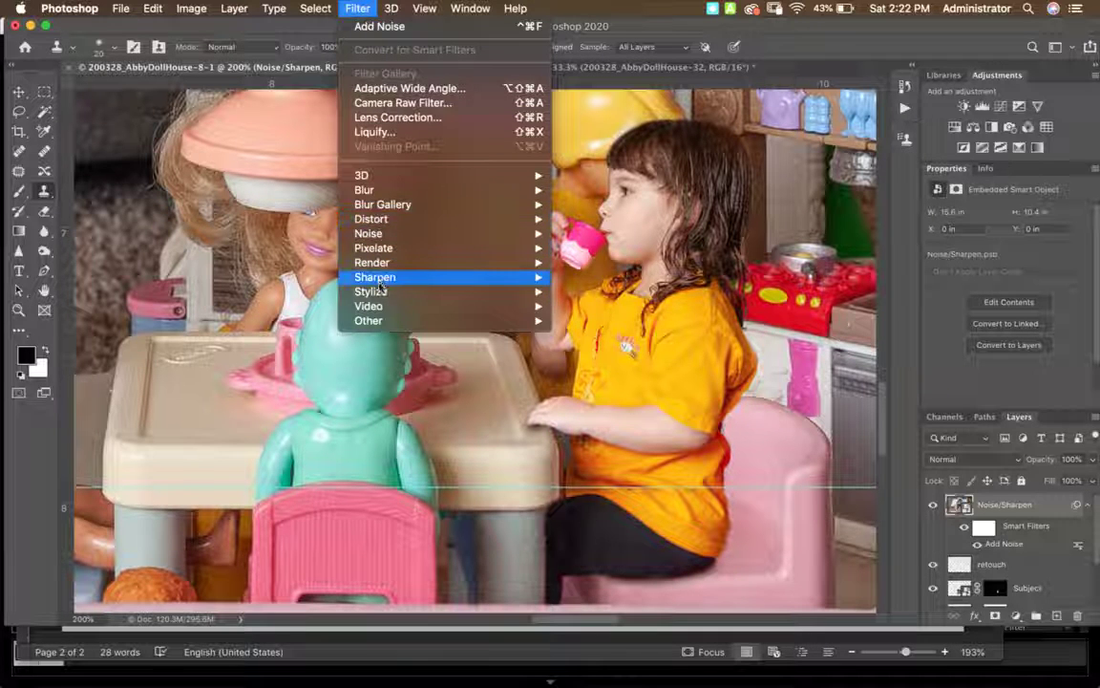
pyautogui.moveTo(372, 309)
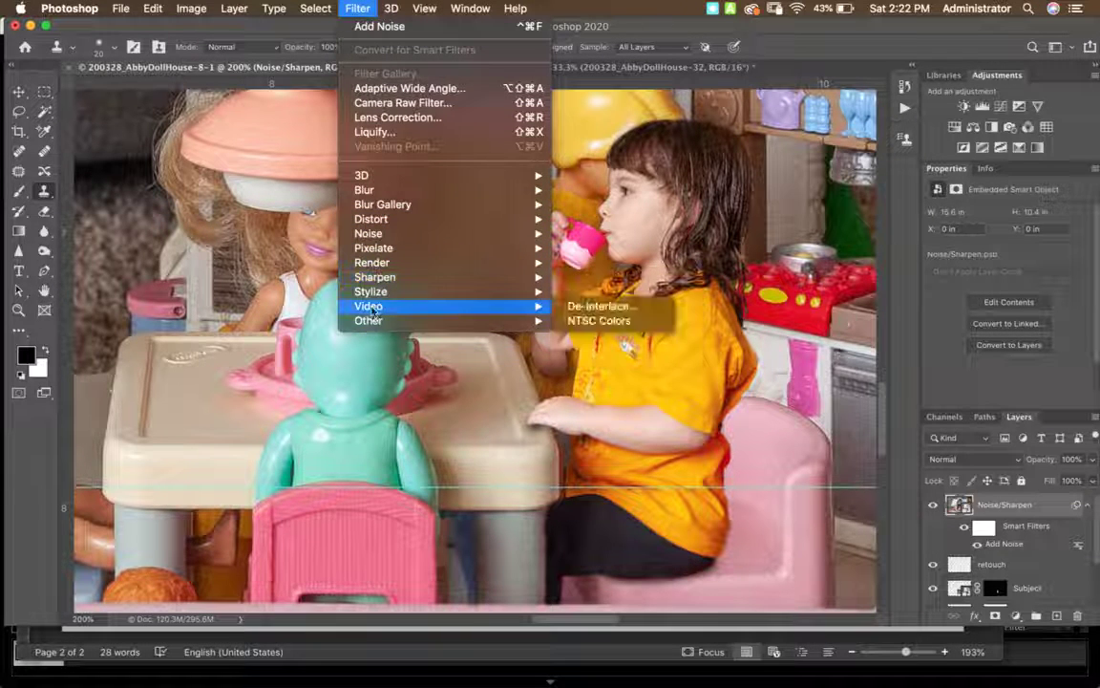
pyautogui.moveTo(374, 279)
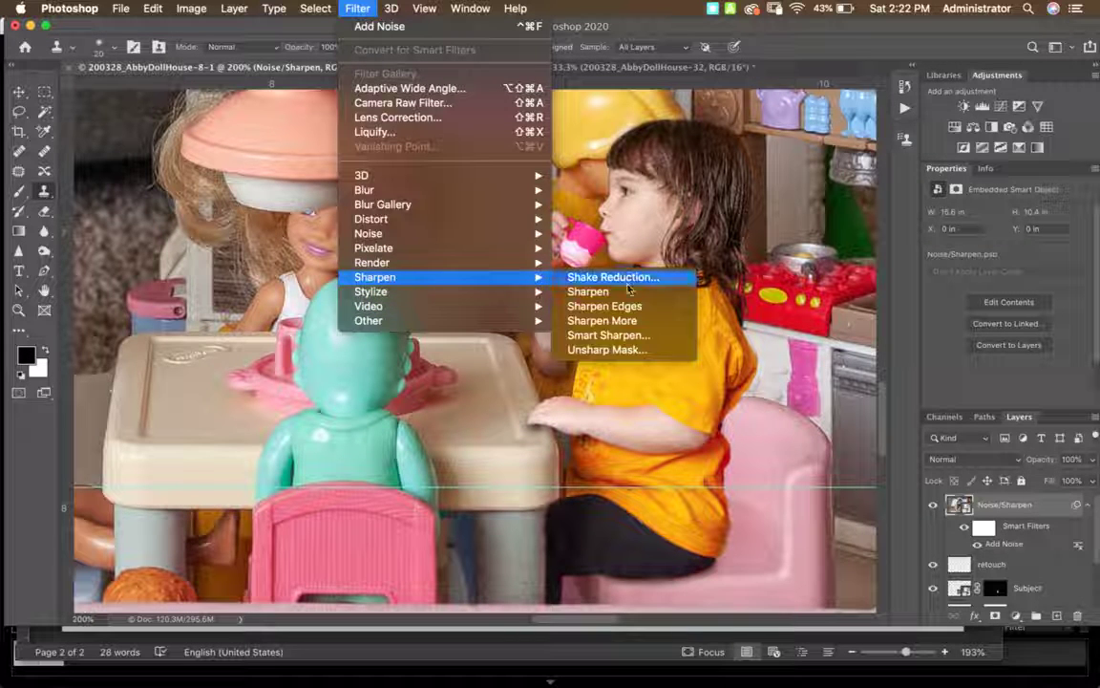
pyautogui.click(618, 56)
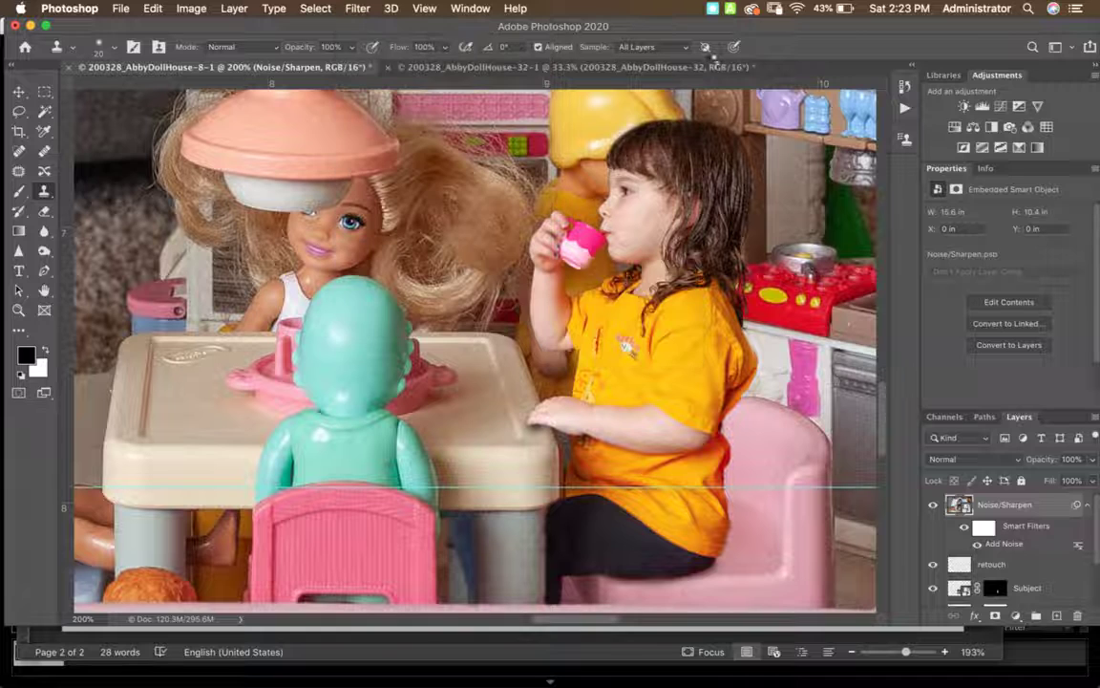
pyautogui.moveTo(782, 229); pyautogui.dragTo(746, 252)
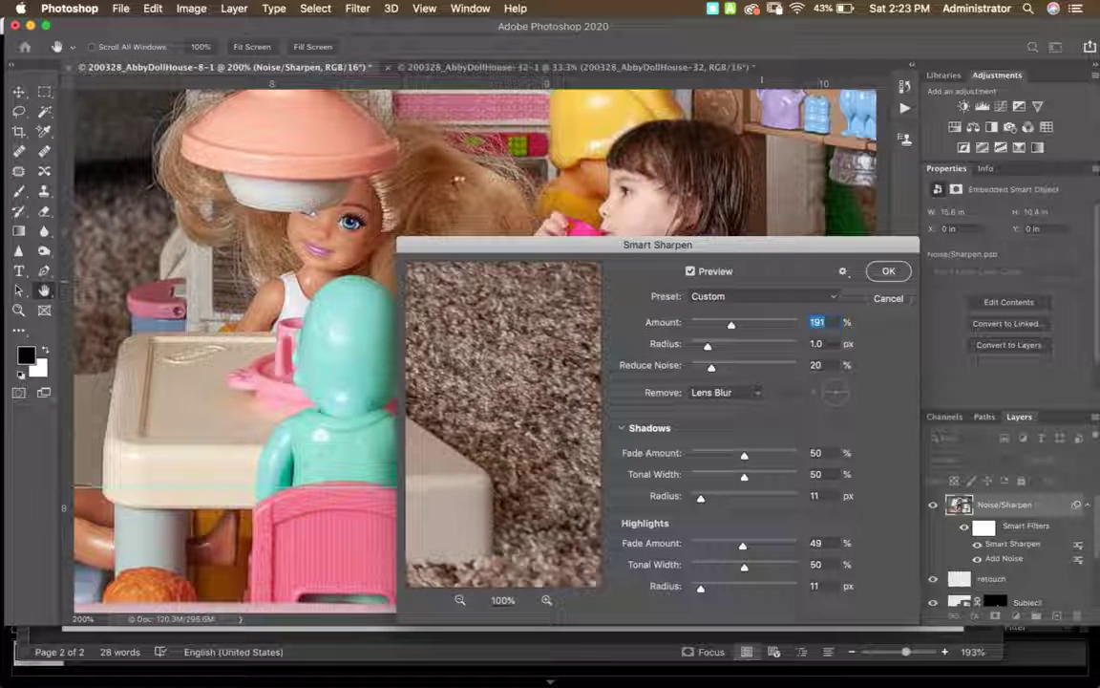
pyautogui.press('Return')
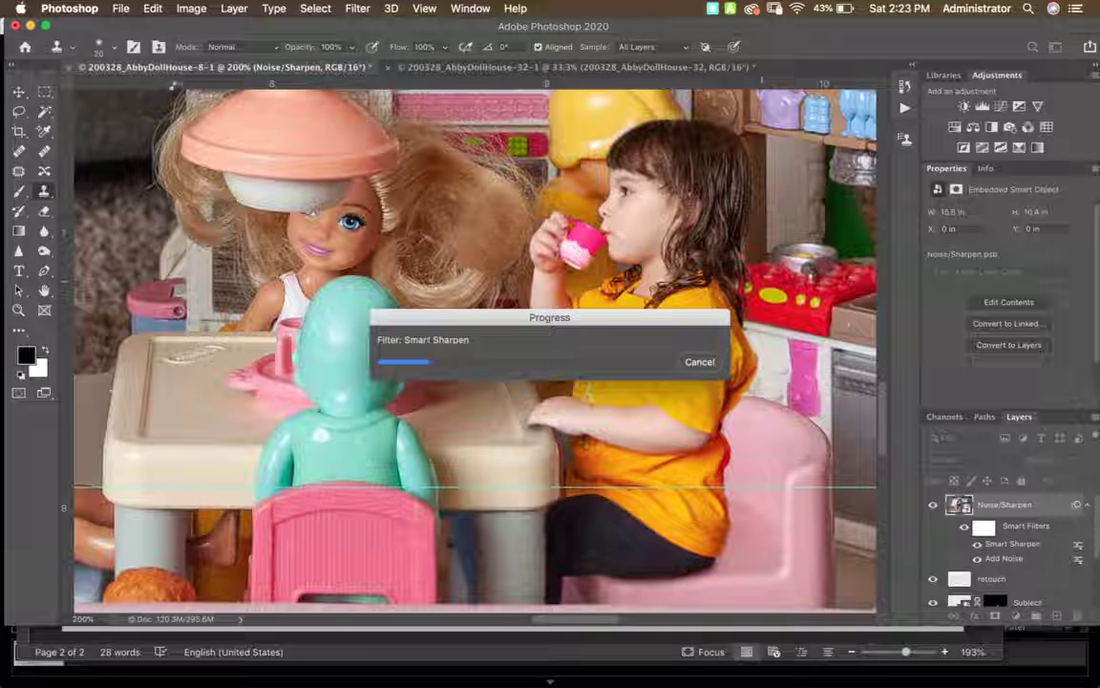
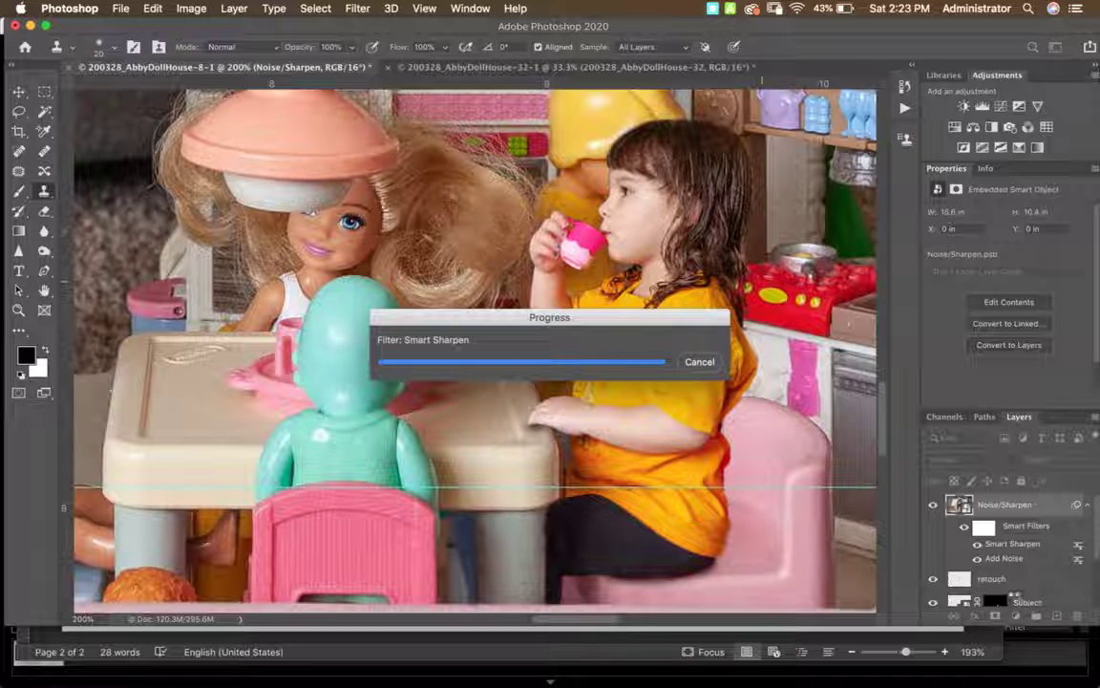
# Start Save As and browse to the 200328_AbbyDollHouse folder, shown as a list
pyautogui.click(117, 8)
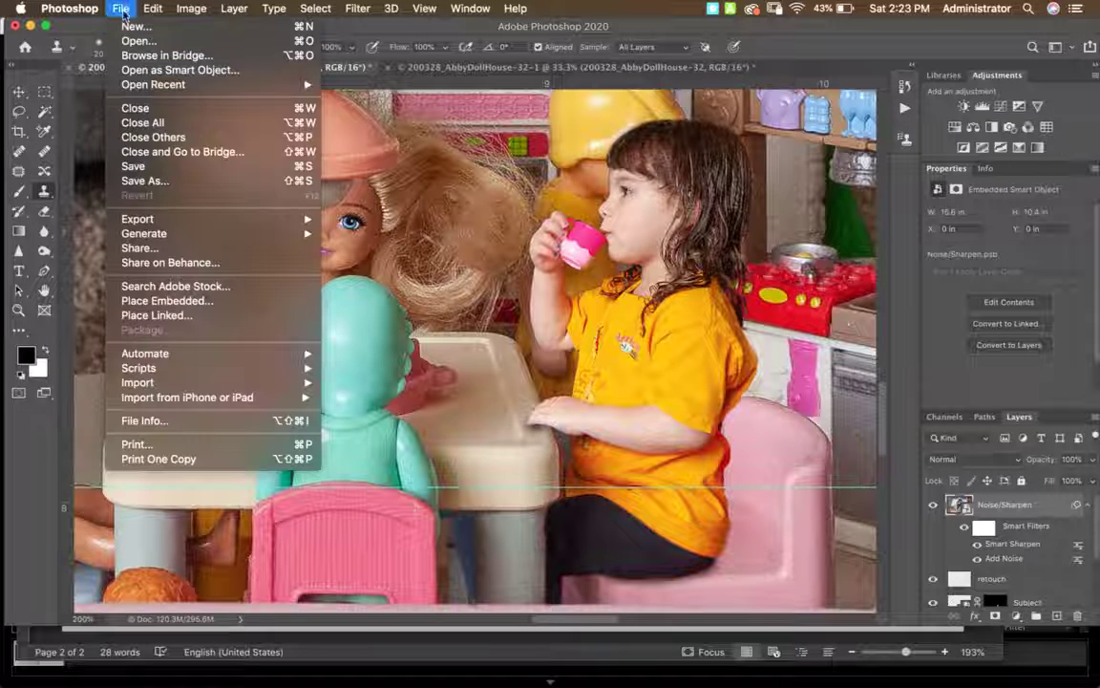
pyautogui.press('Escape')
pyautogui.press('super+shift+s')
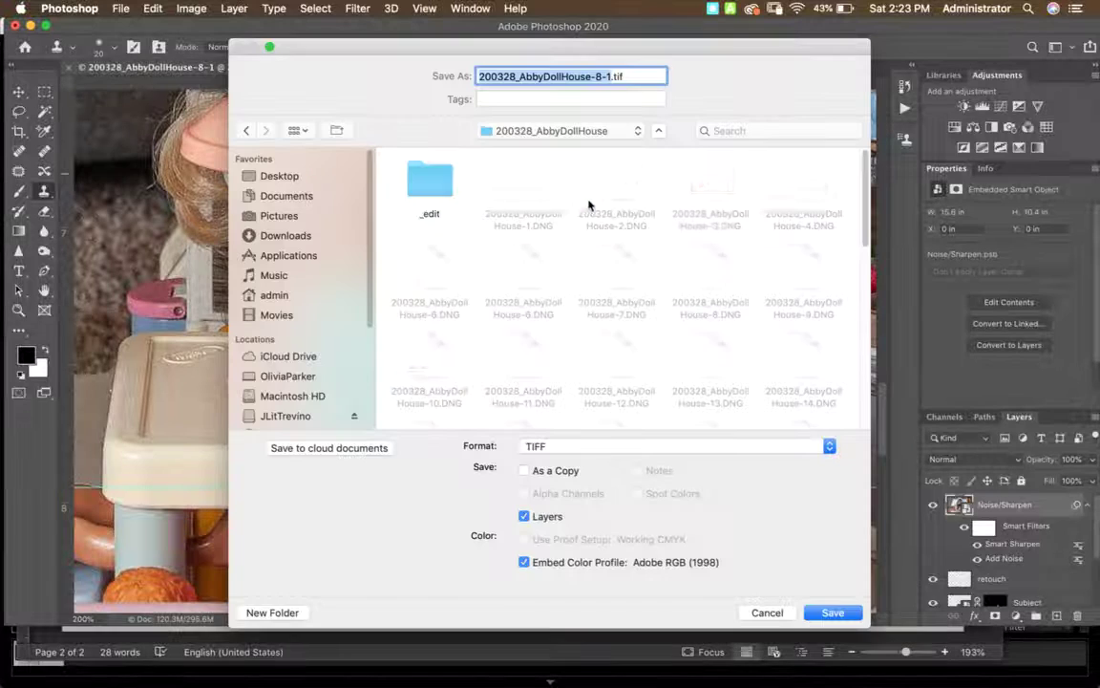
pyautogui.doubleClick(434, 184)
pyautogui.click(530, 133)
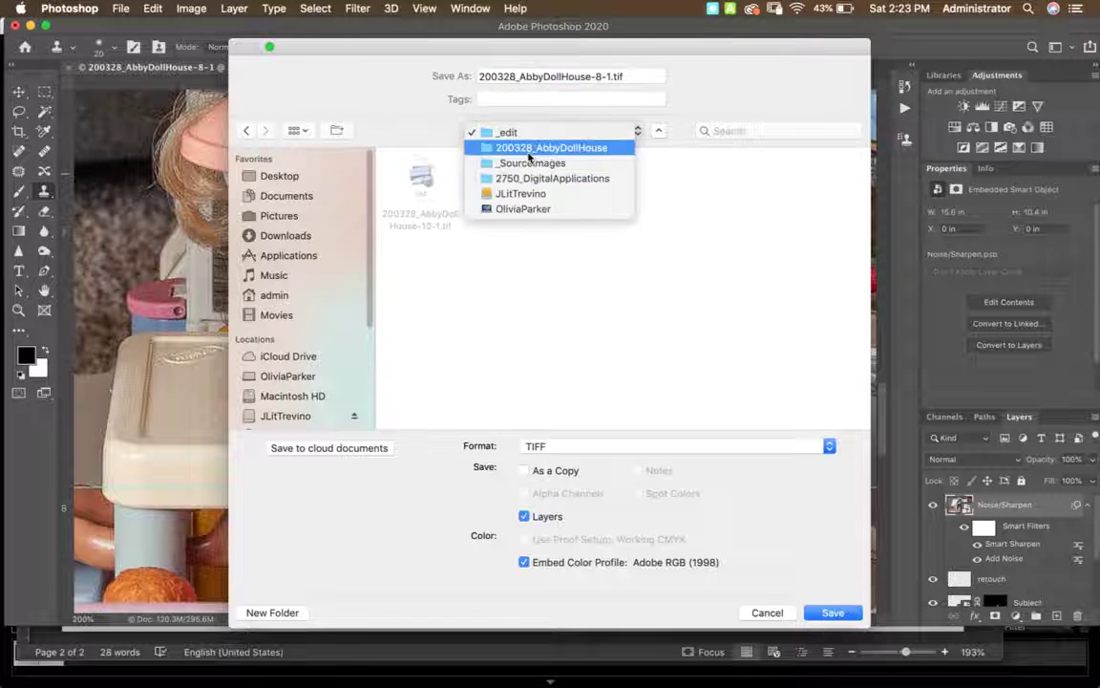
pyautogui.click(537, 148)
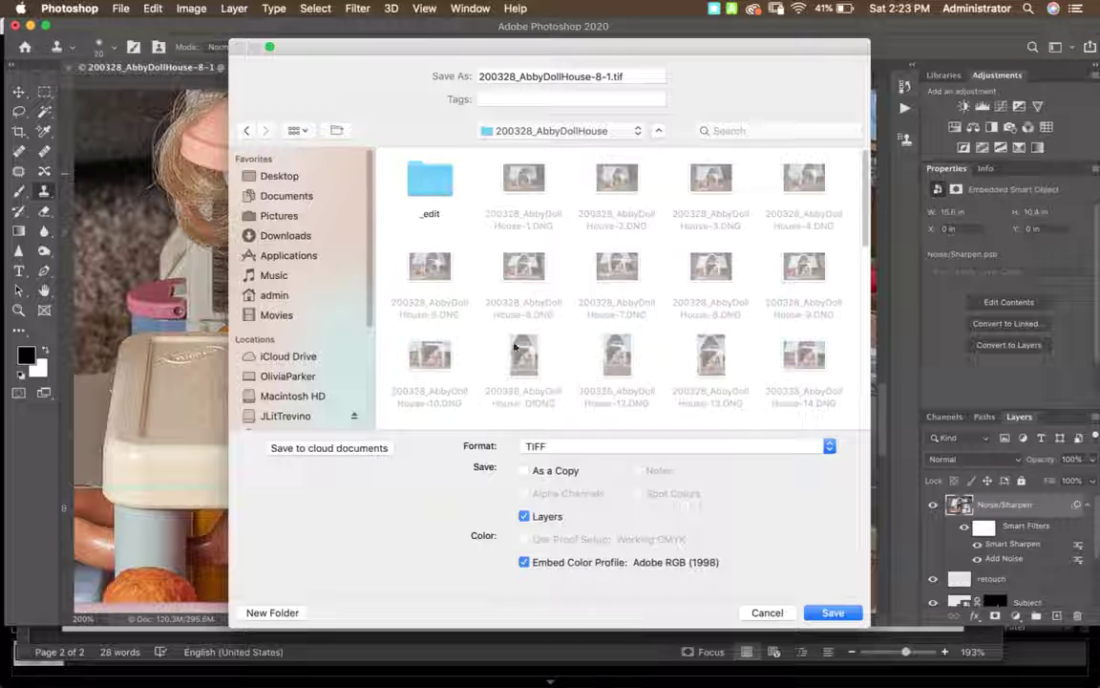
pyautogui.click(298, 130)
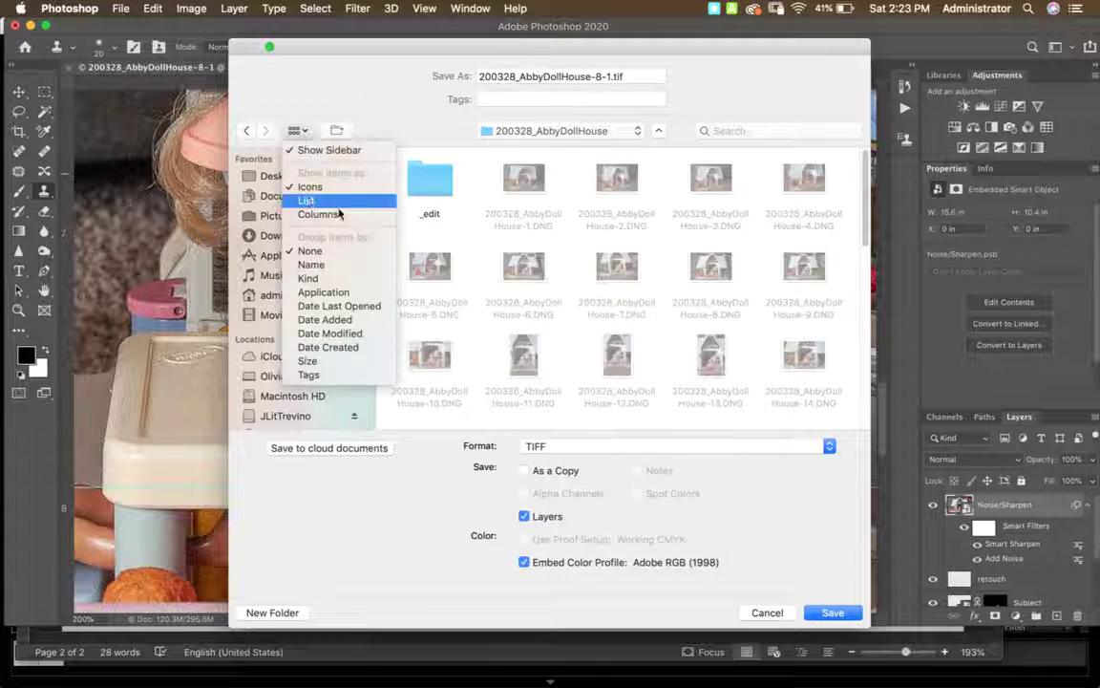
pyautogui.click(284, 184)
# Save 200328_AbbyDollHouse-8-1.tif as a layered TIFF in _edit, accepting TIFF options and the layers warning
pyautogui.click(436, 175)
pyautogui.doubleClick(435, 175)
pyautogui.click(826, 613)
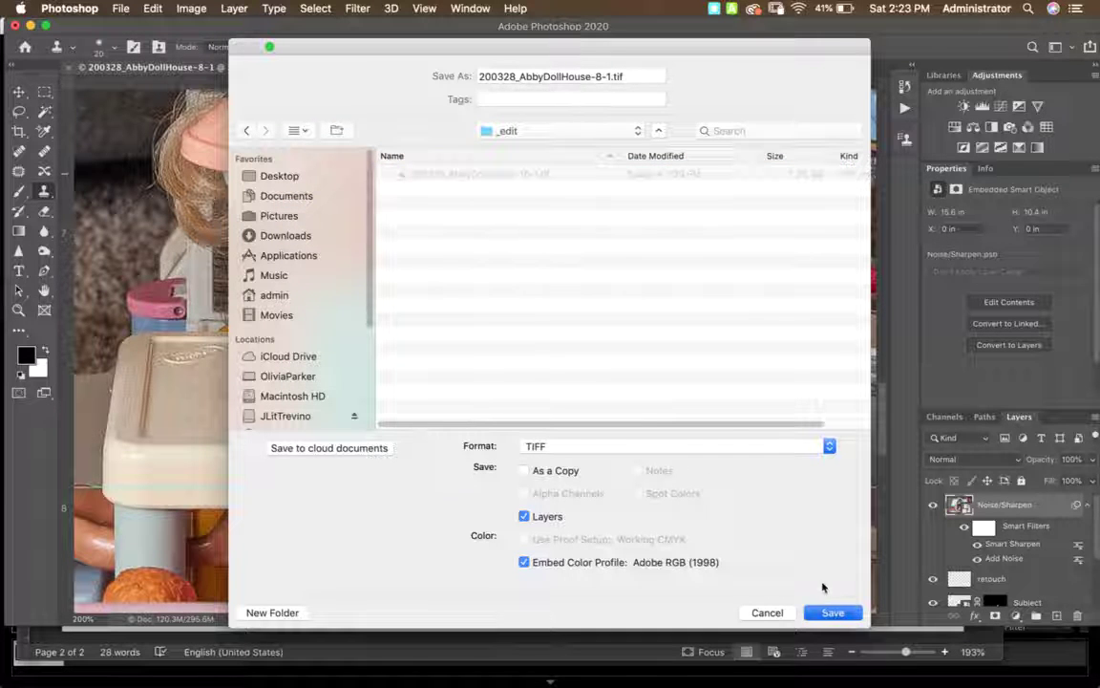
pyautogui.click(496, 122)
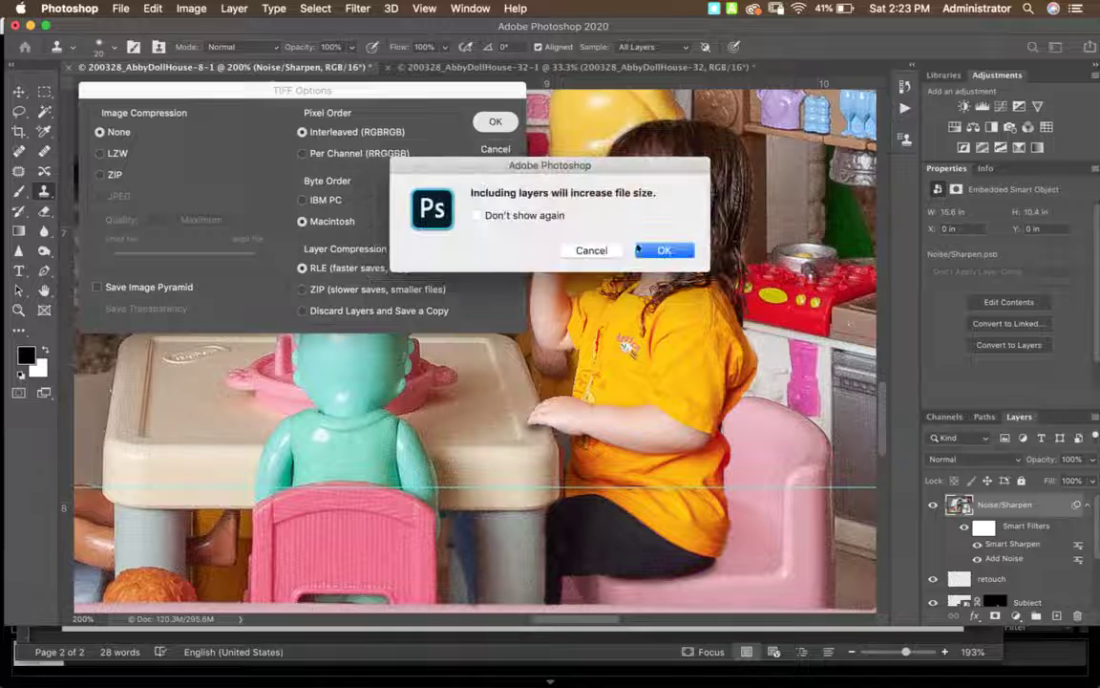
pyautogui.press('Return')
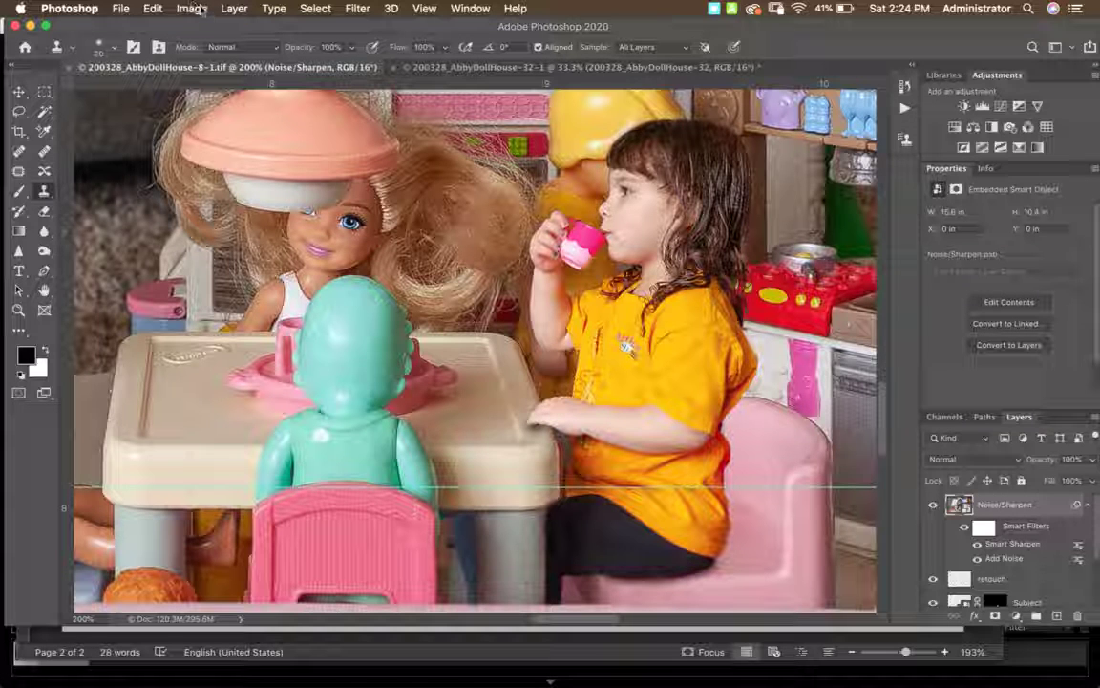
# Resample the image to 12 × 8 inches at 150 pixels/inch (1800 × 1200 px)
pyautogui.click(195, 10)
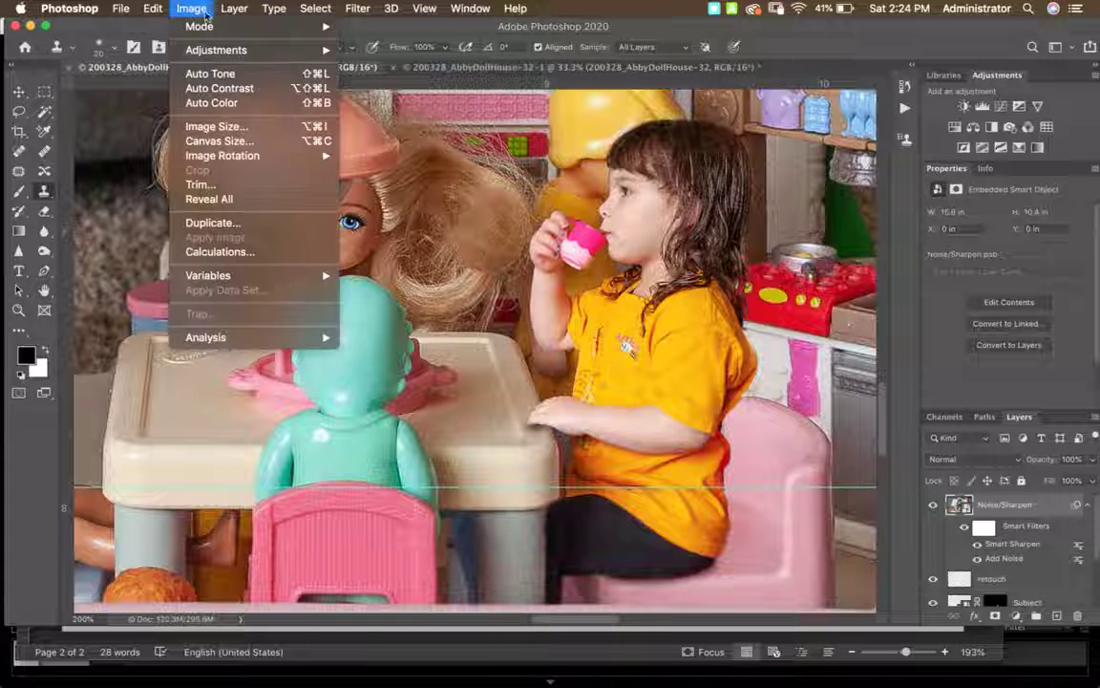
pyautogui.click(215, 126)
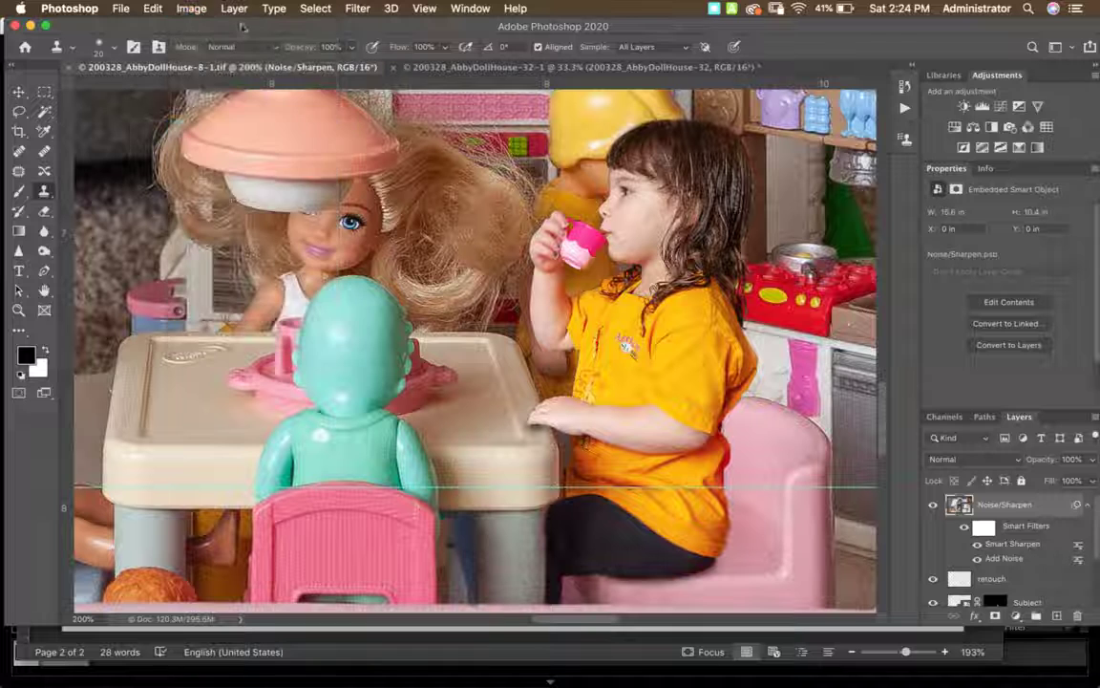
pyautogui.write('12')
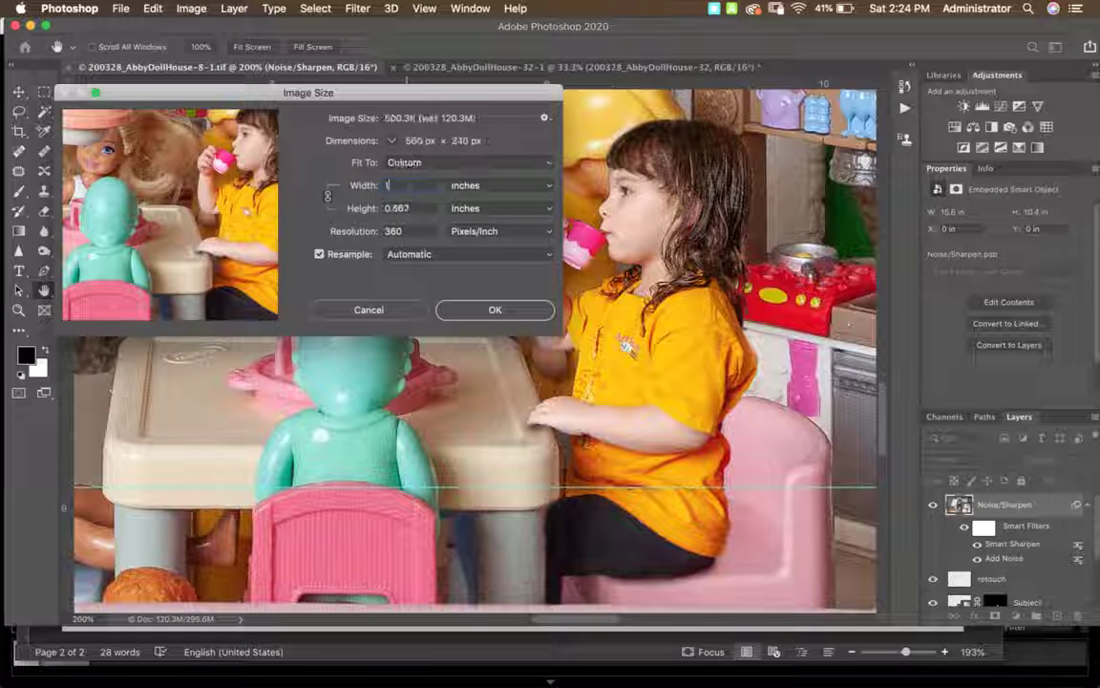
pyautogui.doubleClick(406, 231)
pyautogui.write('15')
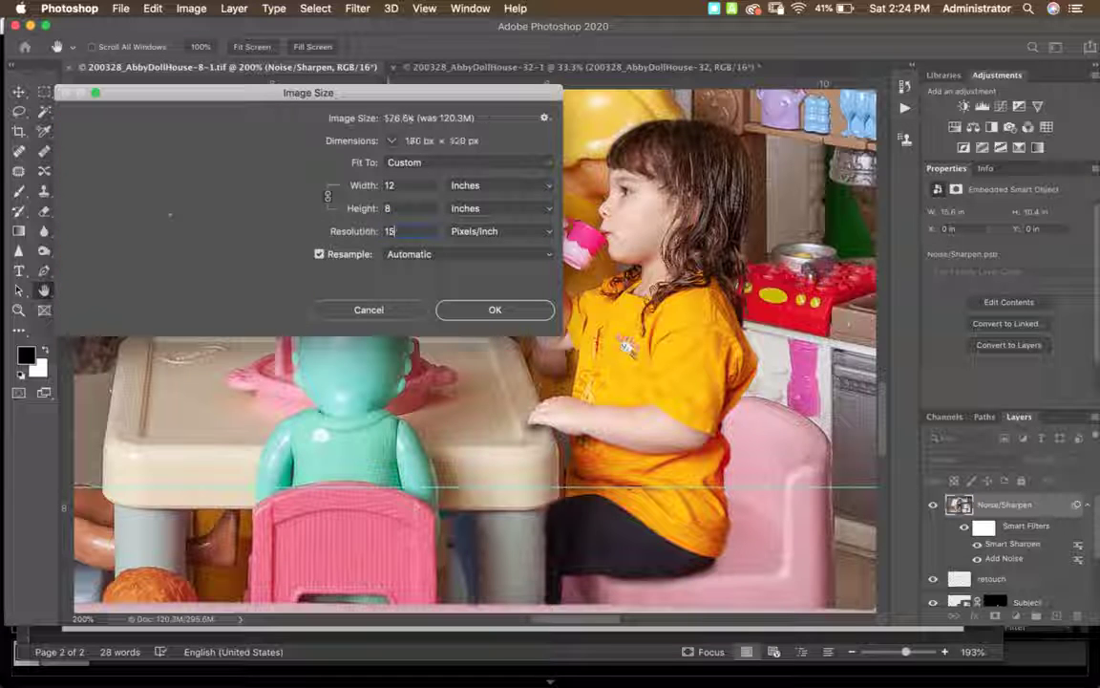
pyautogui.write('0')
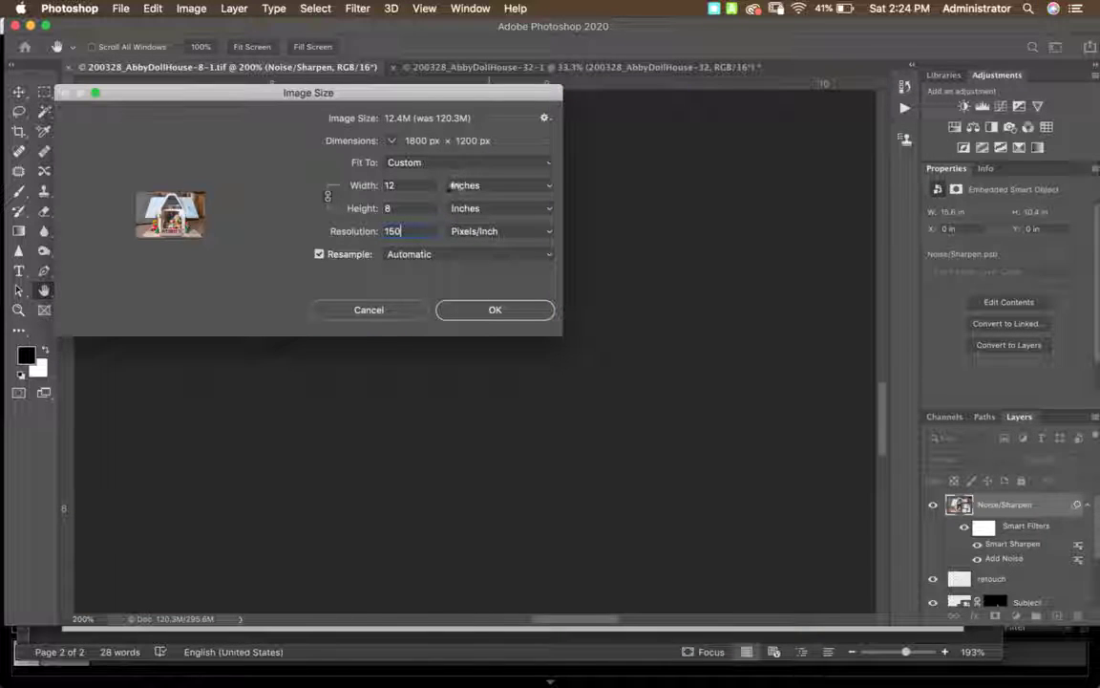
pyautogui.press('Return')
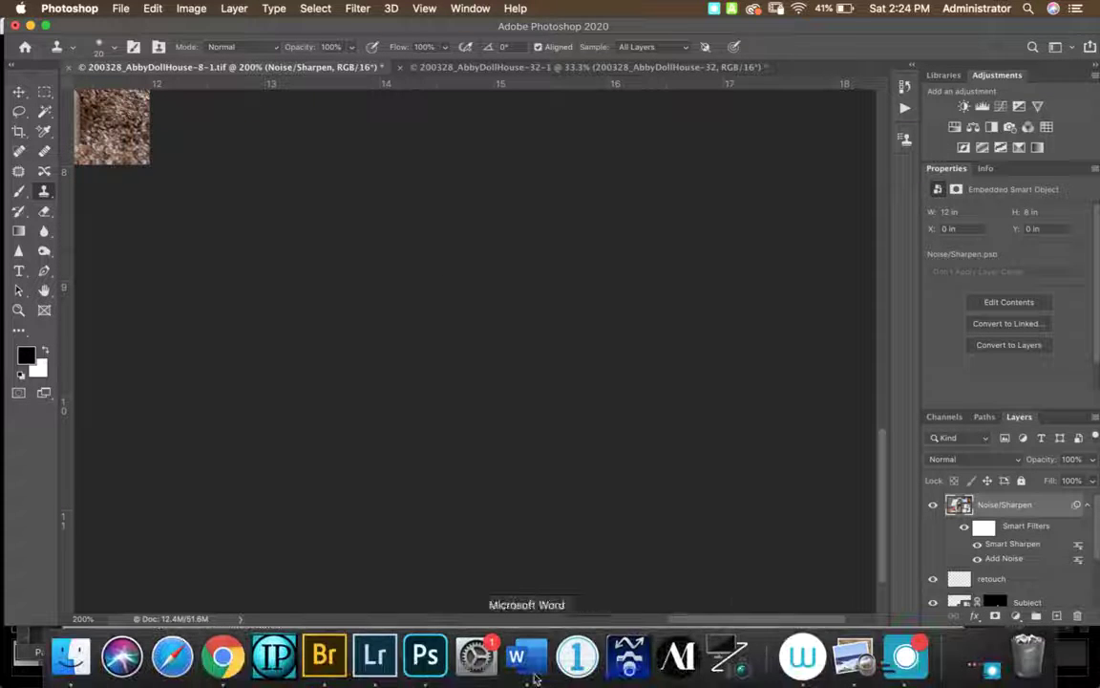
# Note 150 on a new line in the Word notes, then return to Photoshop
pyautogui.click(523, 658)
pyautogui.press('Return')
pyautogui.write('150')
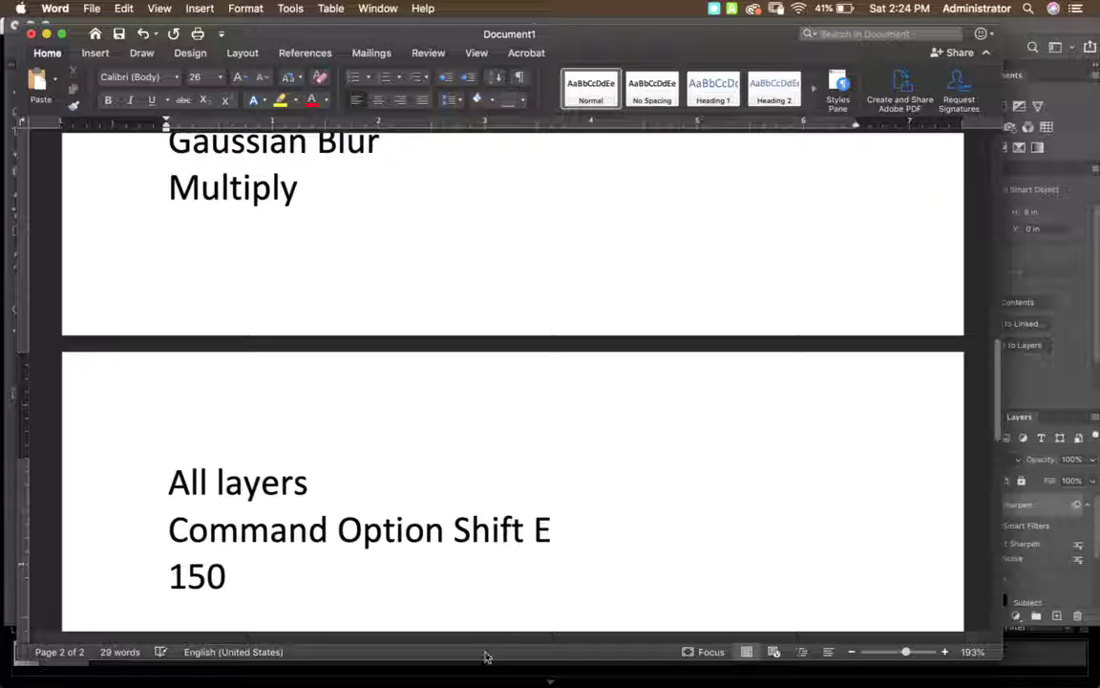
pyautogui.moveTo(473, 659)
pyautogui.click(425, 655)
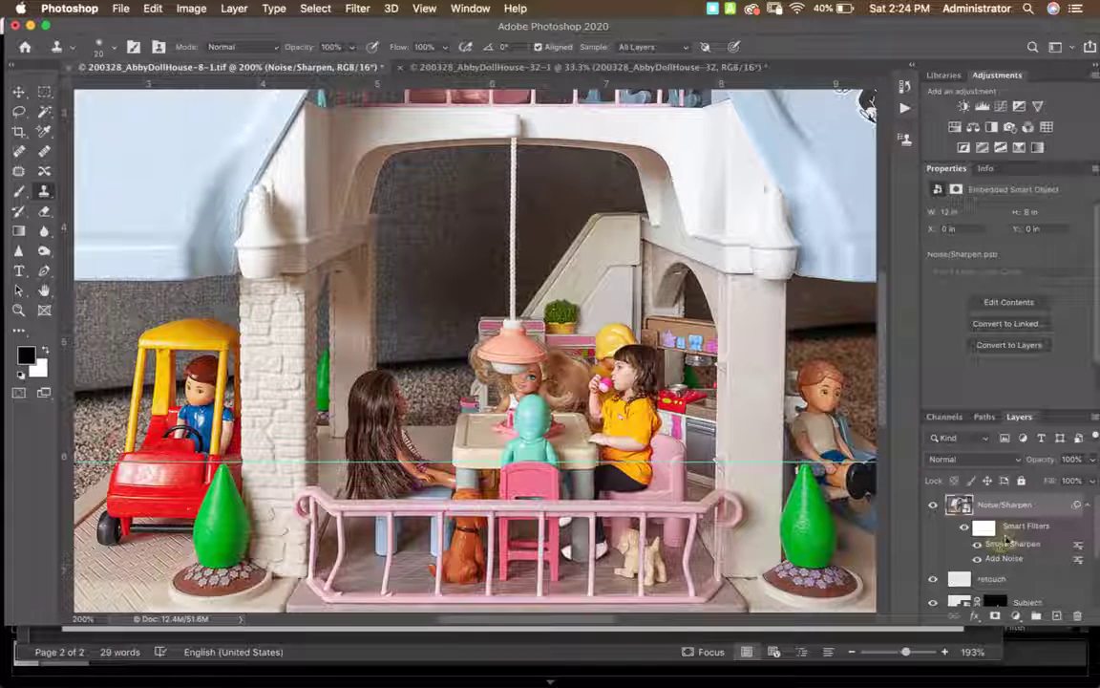
# Reapply the Smart Sharpen smart filter with Amount lowered from 191% to 103%
pyautogui.doubleClick(993, 543)
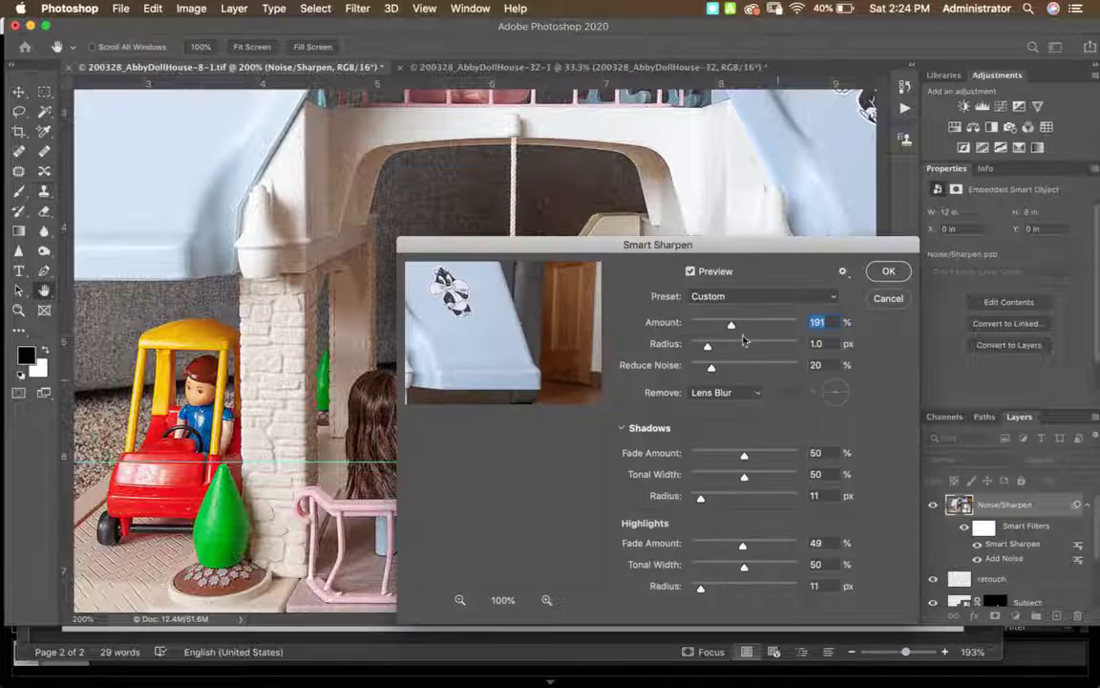
pyautogui.moveTo(731, 326); pyautogui.dragTo(712, 329)
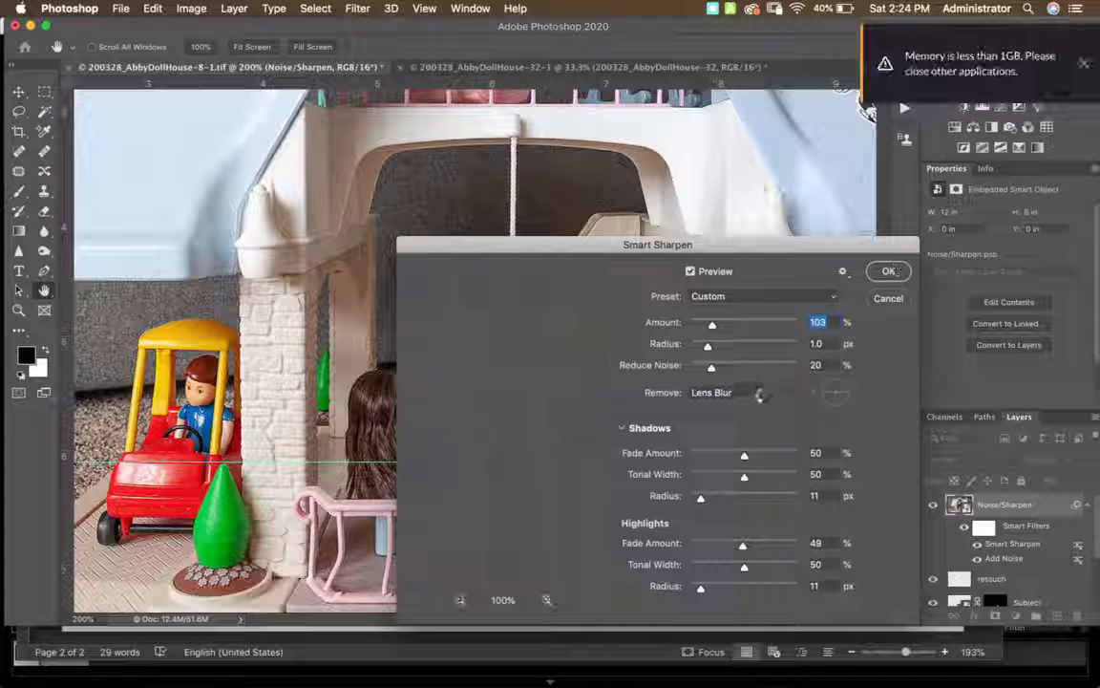
pyautogui.press('Return')
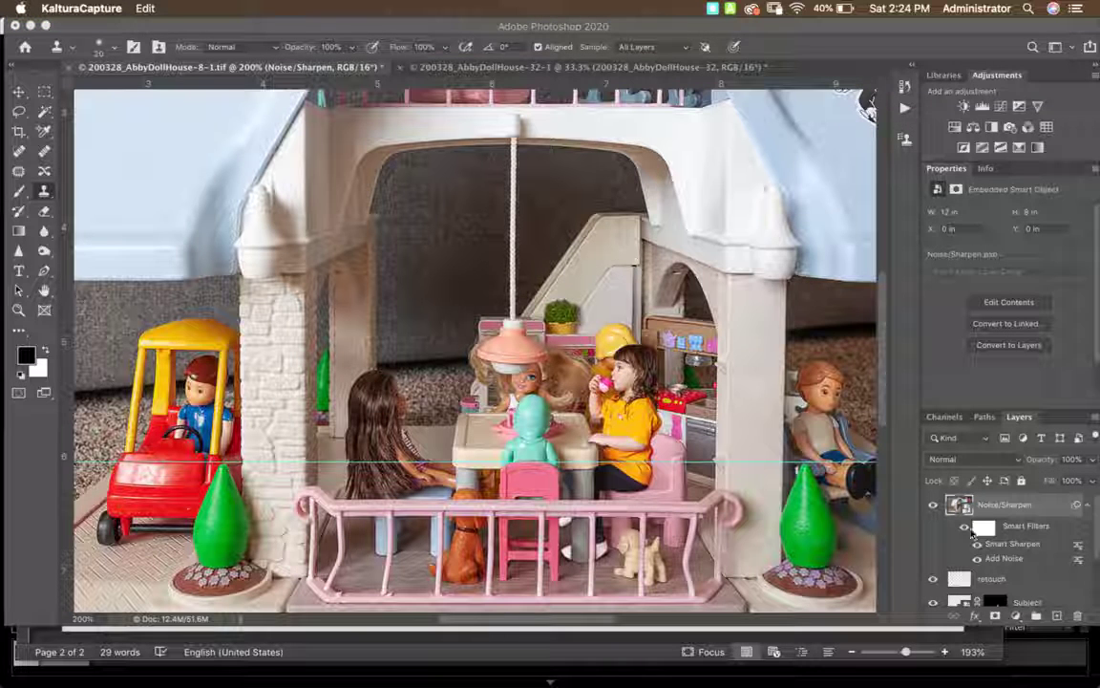
pyautogui.click(96, 168)
# Save the image as a layered TIFF under the 2750 FinalProjectLP file name, then switch to Bridge
pyautogui.click(120, 8)
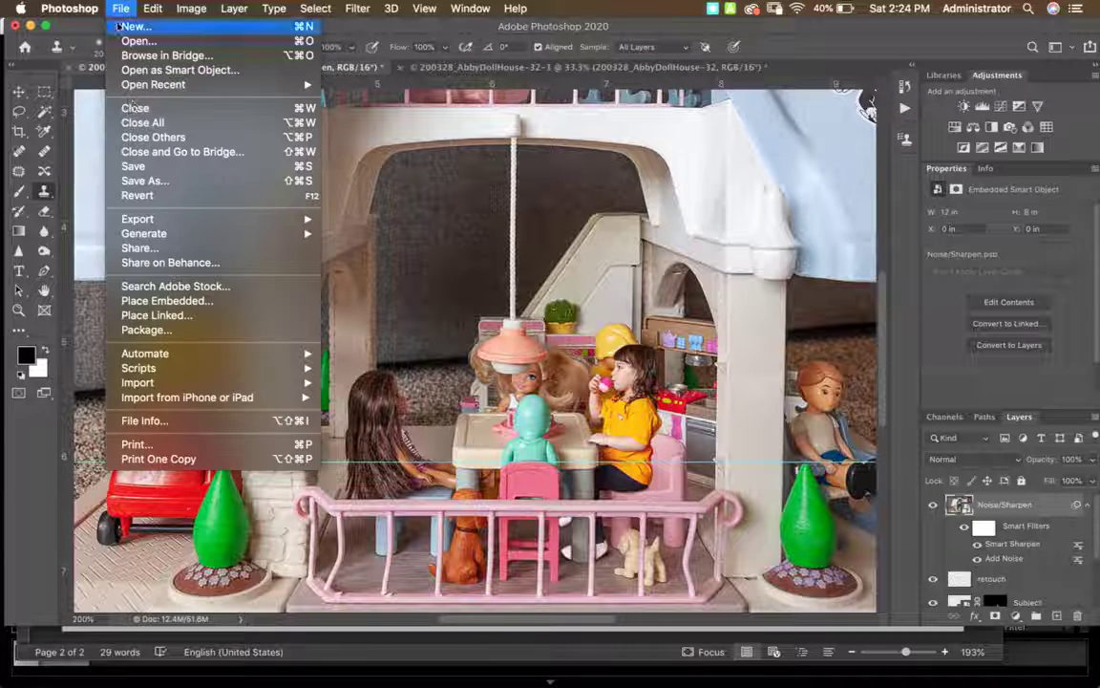
pyautogui.click(141, 181)
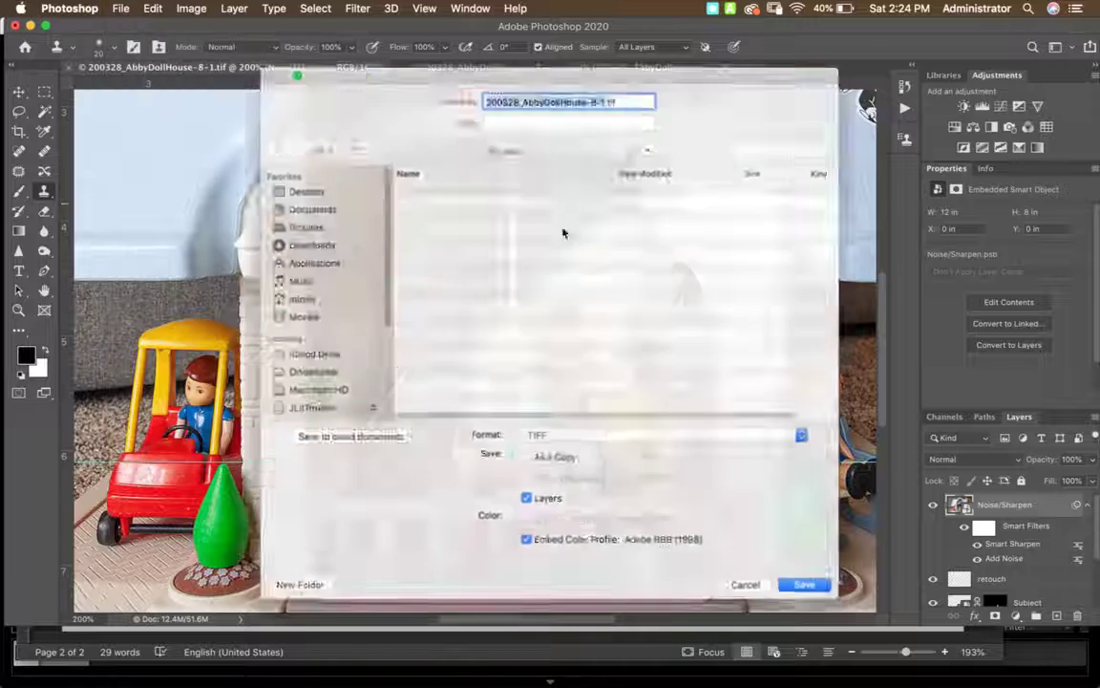
pyautogui.write('1itteren')
pyautogui.write('TrevinoJ_2780')
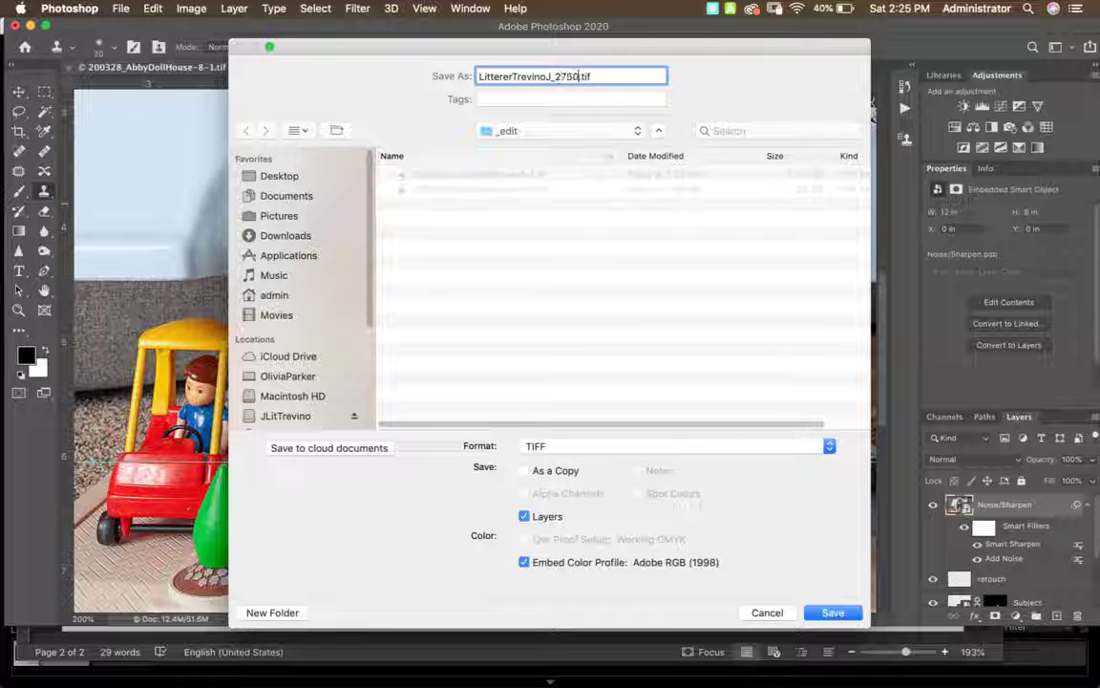
pyautogui.write('ProjectLP')
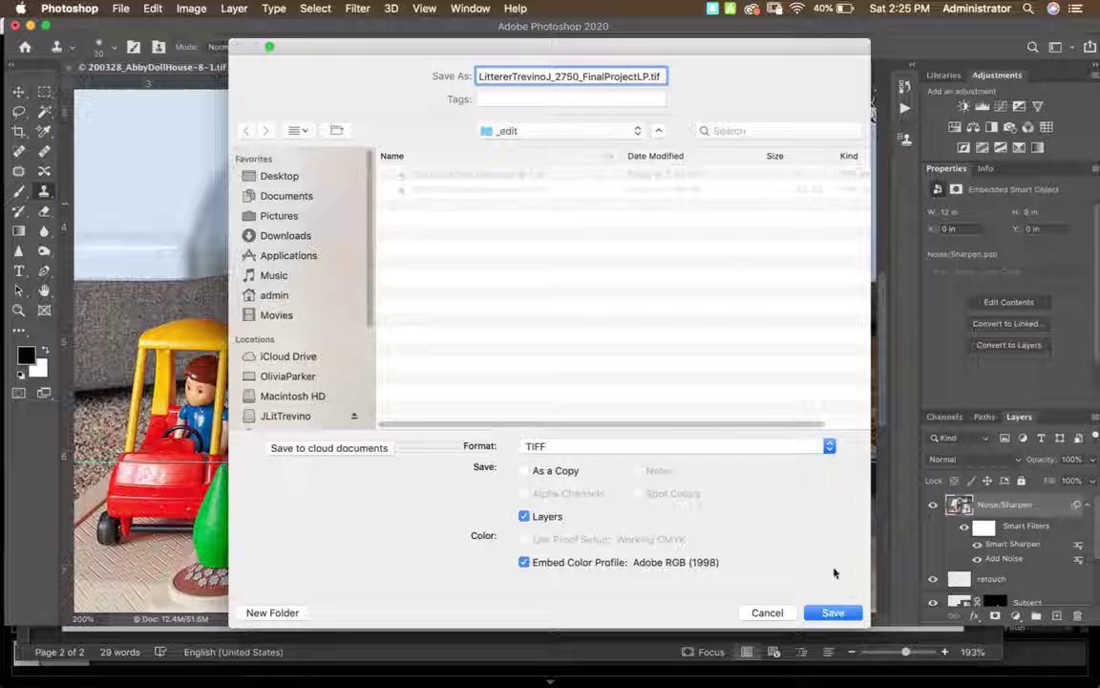
pyautogui.click(829, 611)
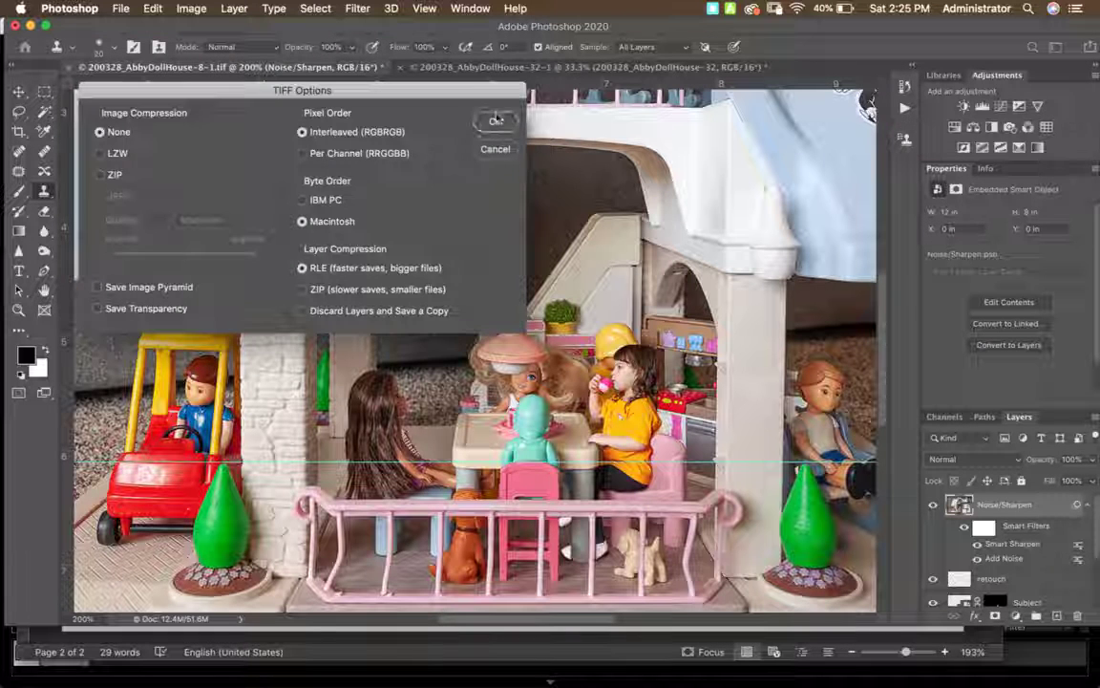
pyautogui.click(495, 120)
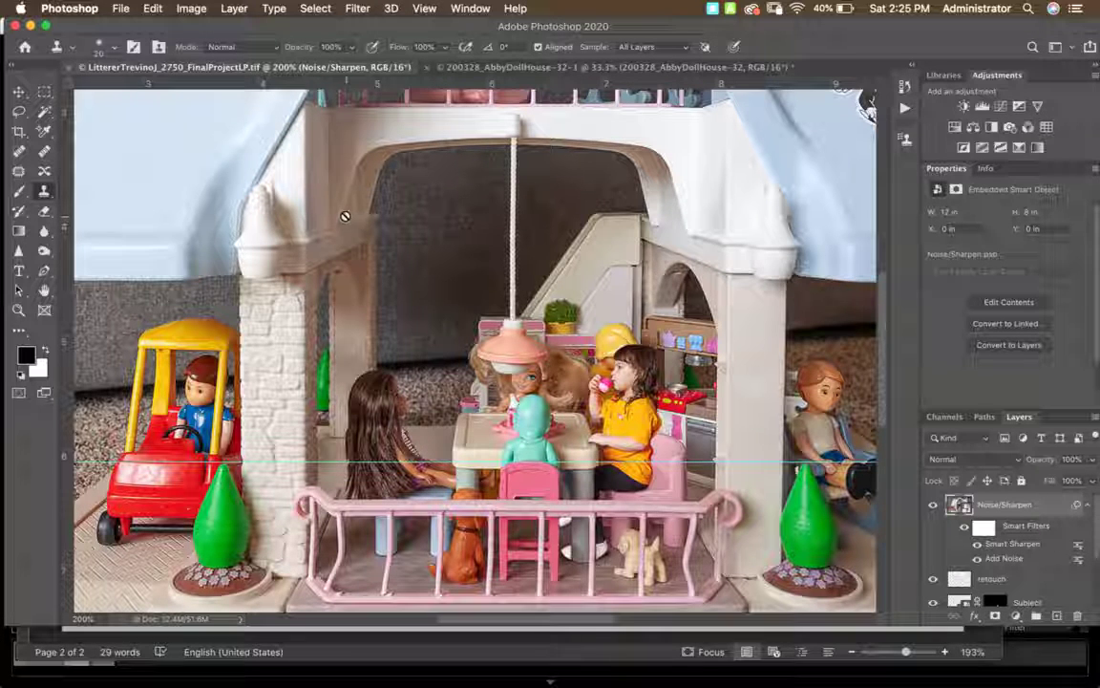
pyautogui.moveTo(577, 659)
pyautogui.click(324, 655)
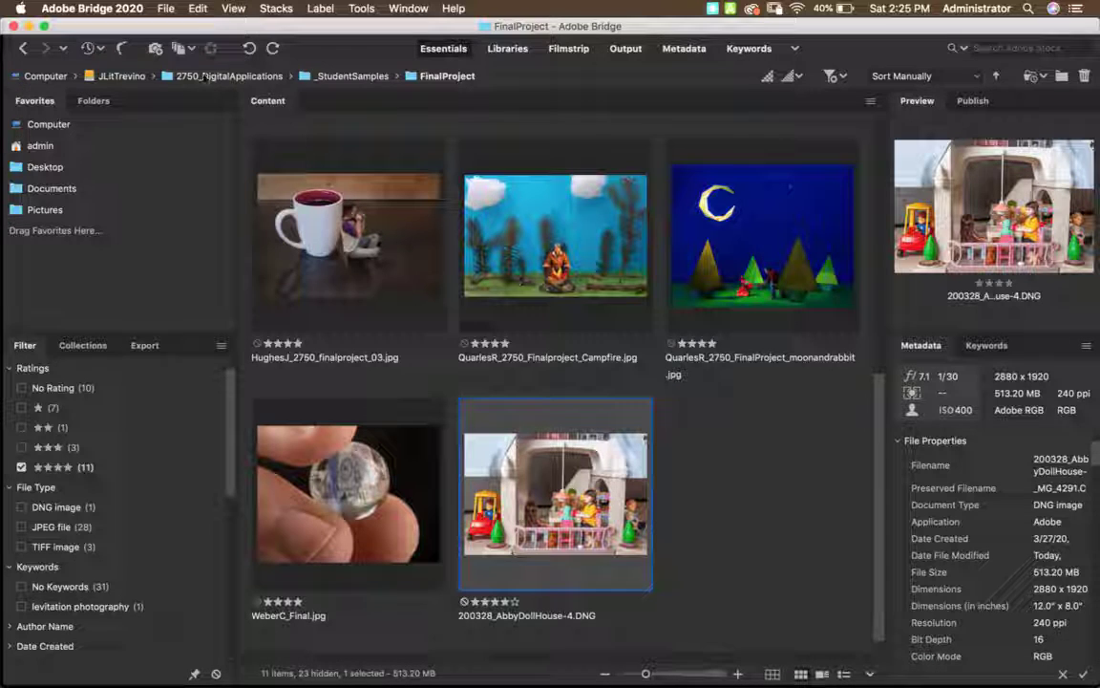
# In Bridge's _edit folder, confirm the FinalProjectLP TIFF is 1800 × 1200 at 150 ppi
pyautogui.click(310, 76)
pyautogui.click(453, 169)
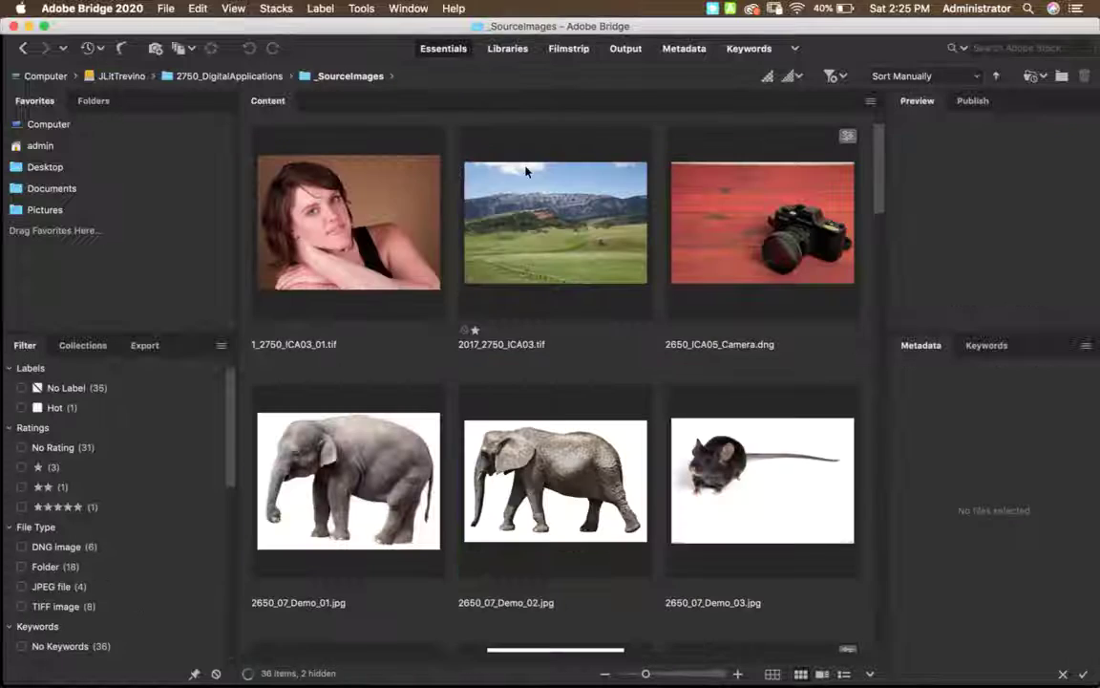
pyautogui.click(393, 76)
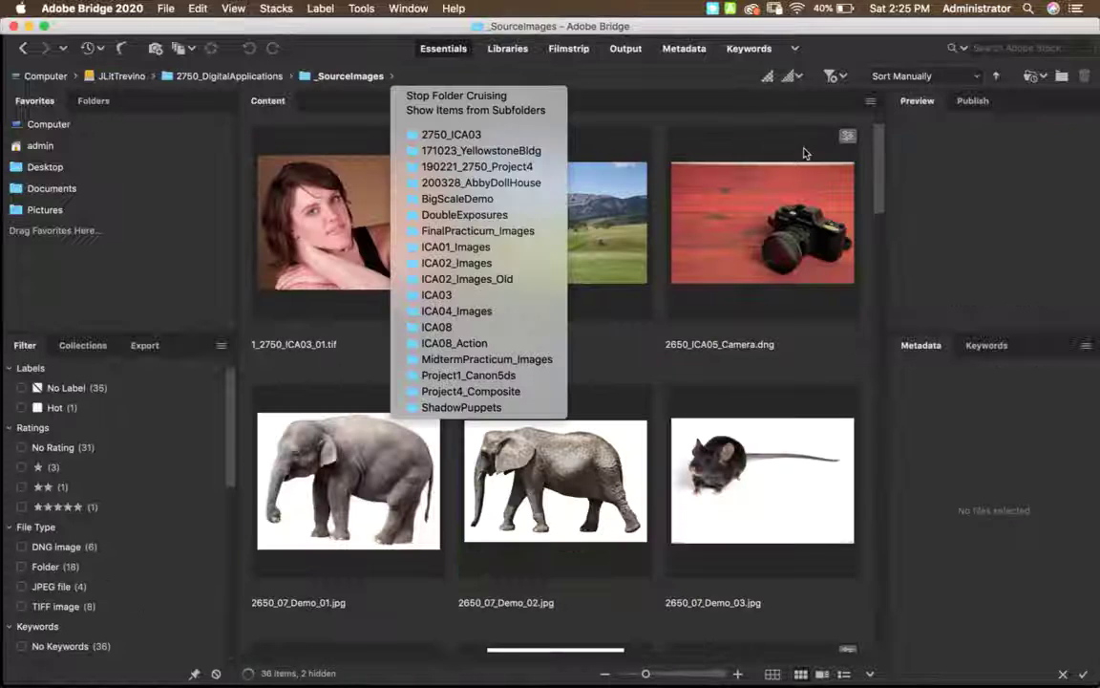
pyautogui.click(534, 182)
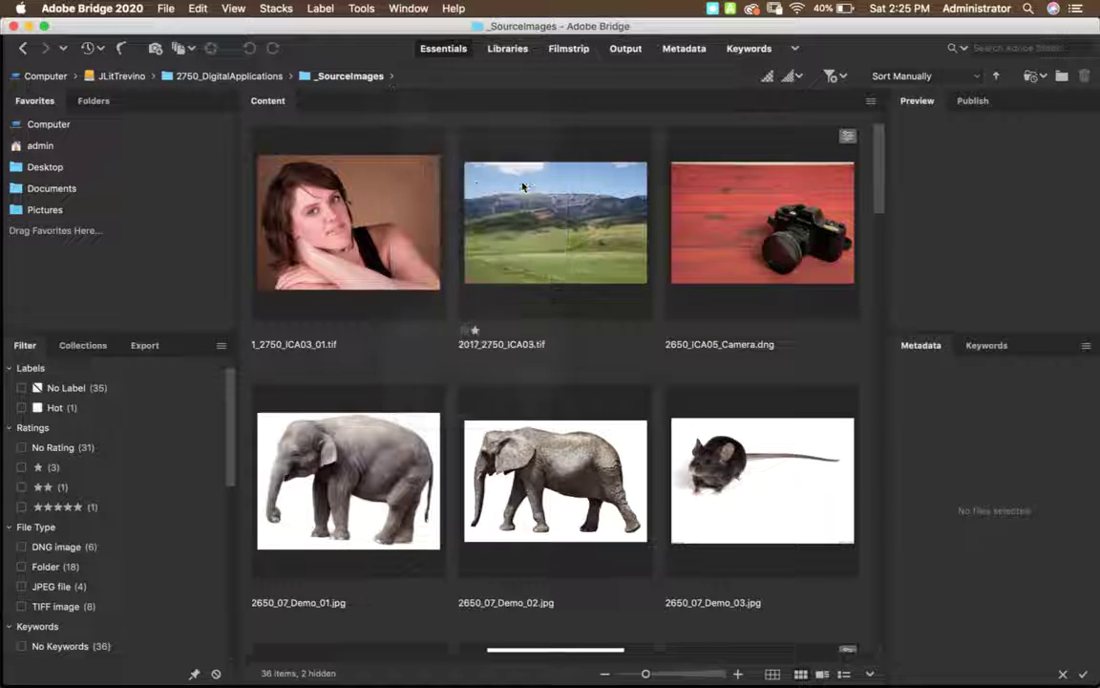
pyautogui.click(334, 192)
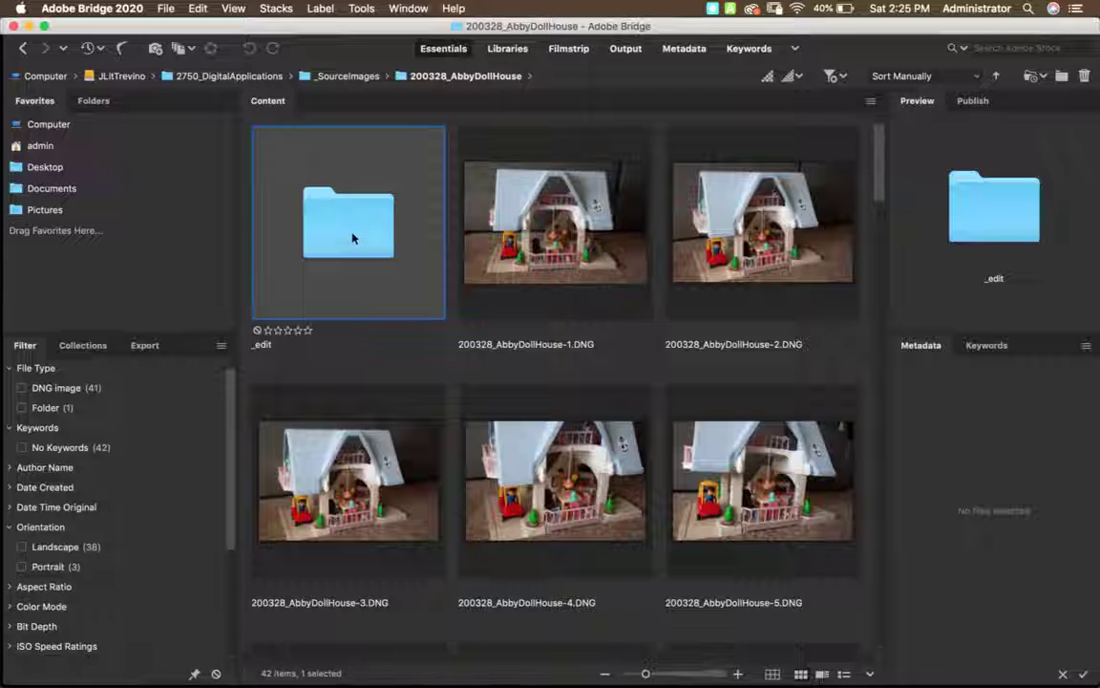
pyautogui.doubleClick(354, 252)
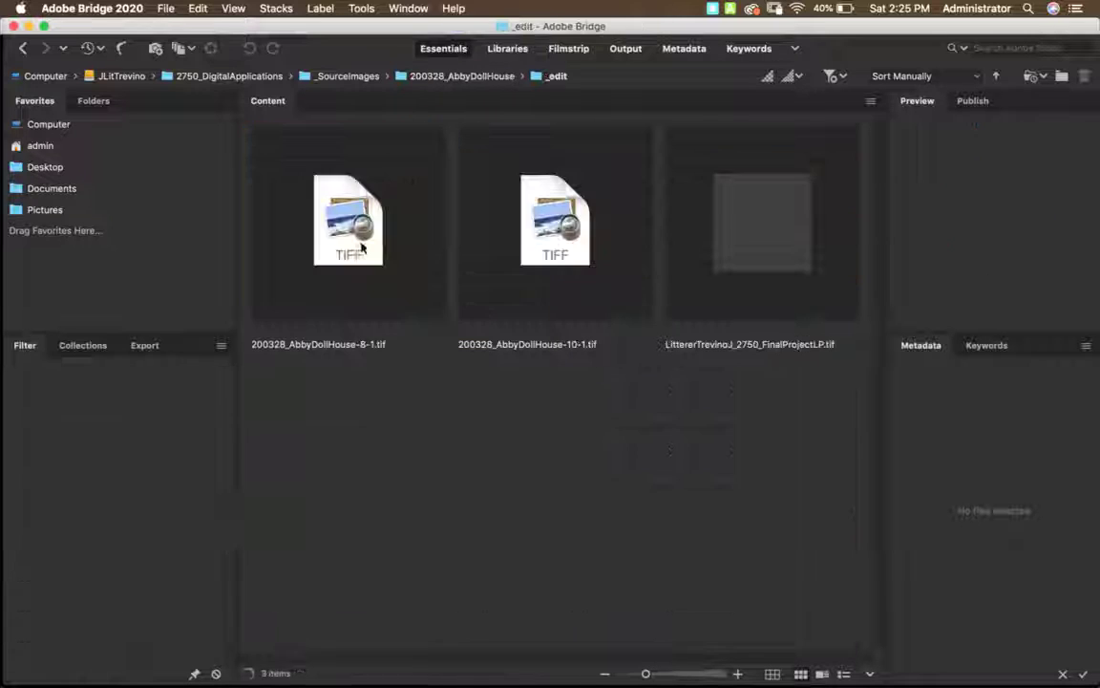
pyautogui.click(764, 227)
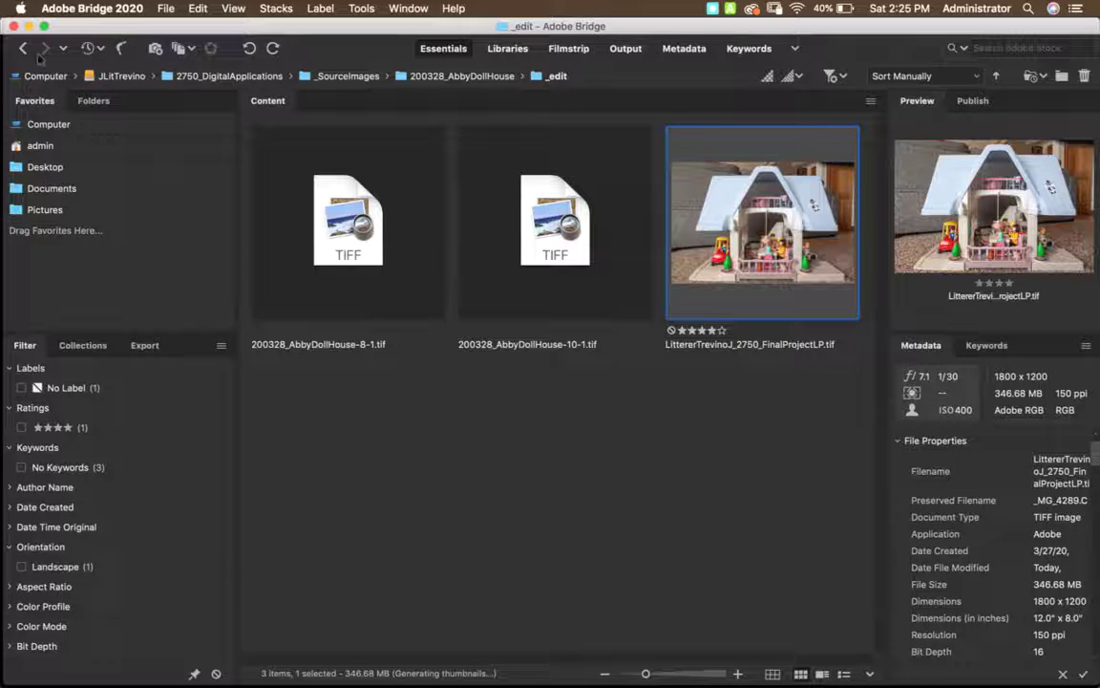
pyautogui.click(29, 27)
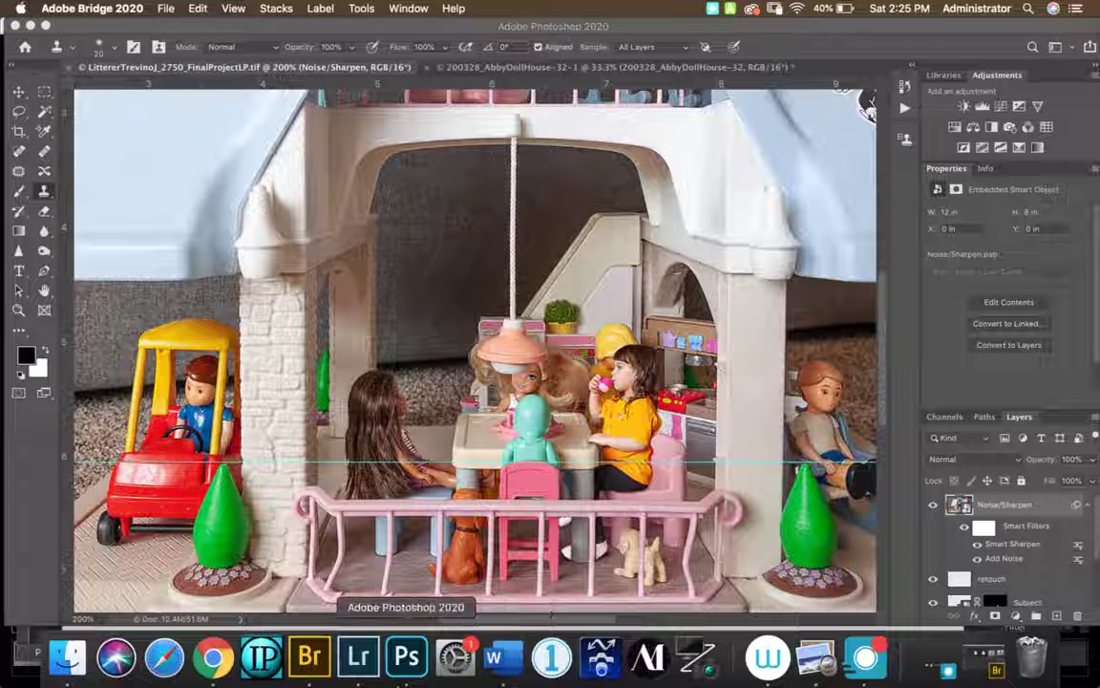
# Open the NWC faculty portal in a new Chrome tab and go to Outlook web mail
pyautogui.click(216, 675)
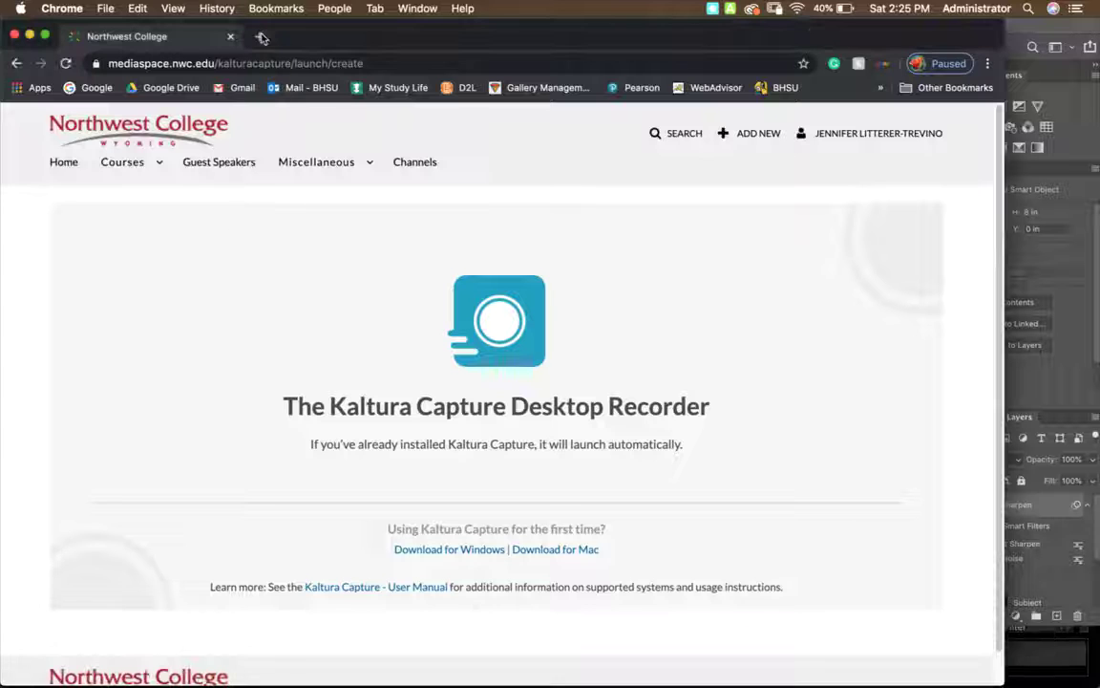
pyautogui.click(261, 36)
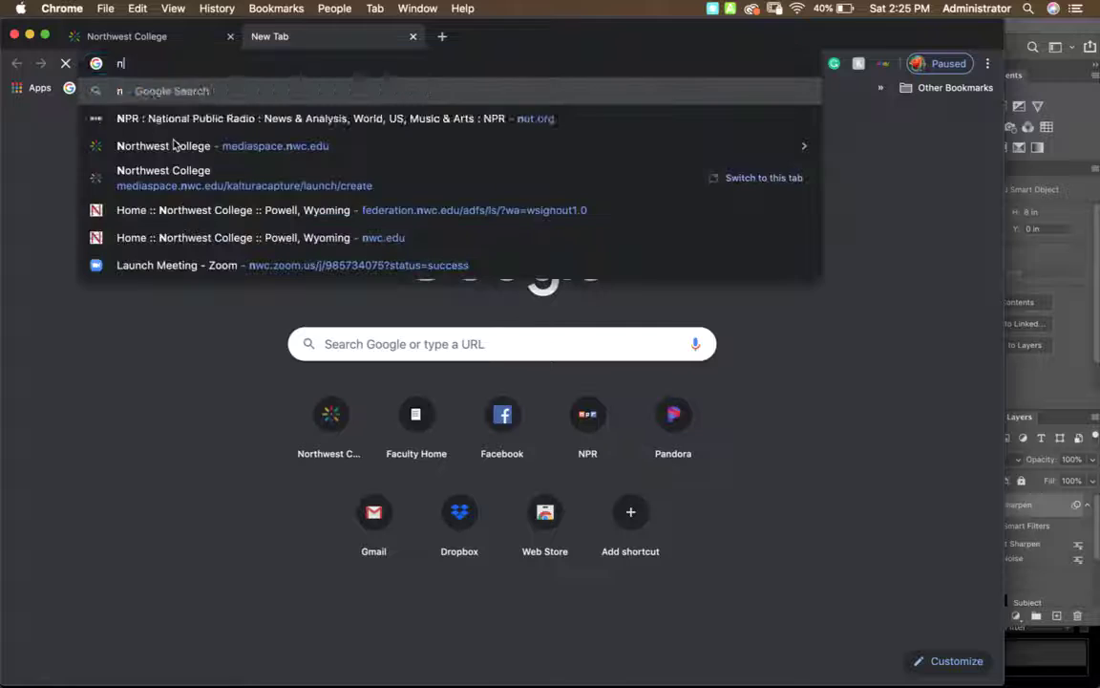
pyautogui.write('my')
pyautogui.press('Return')
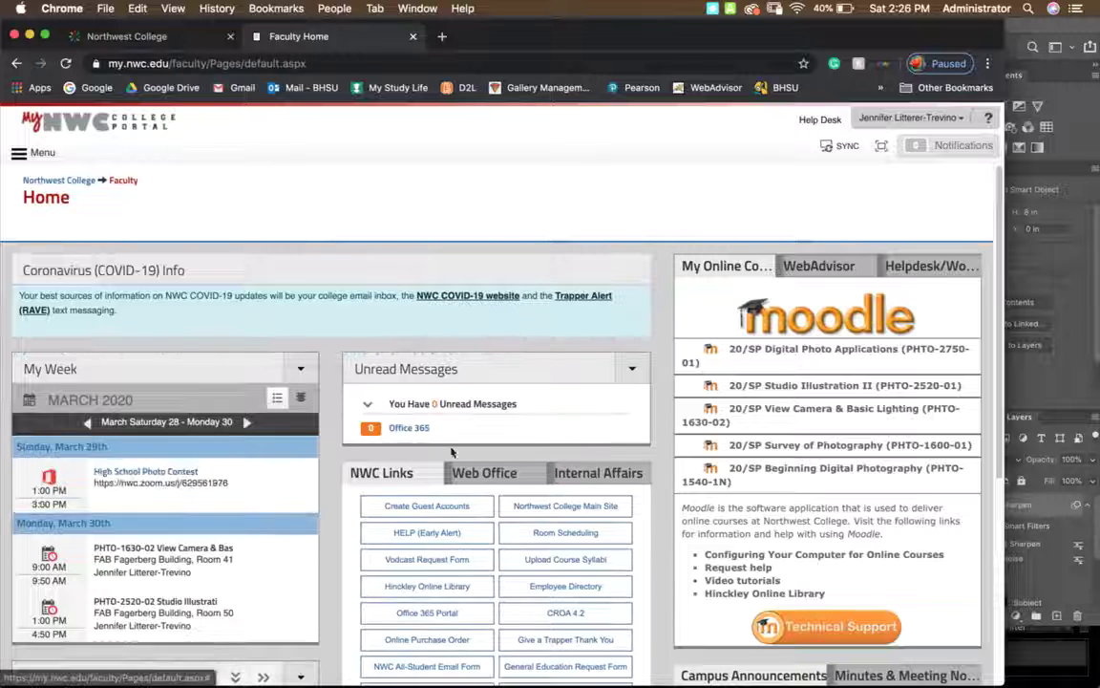
pyautogui.click(410, 428)
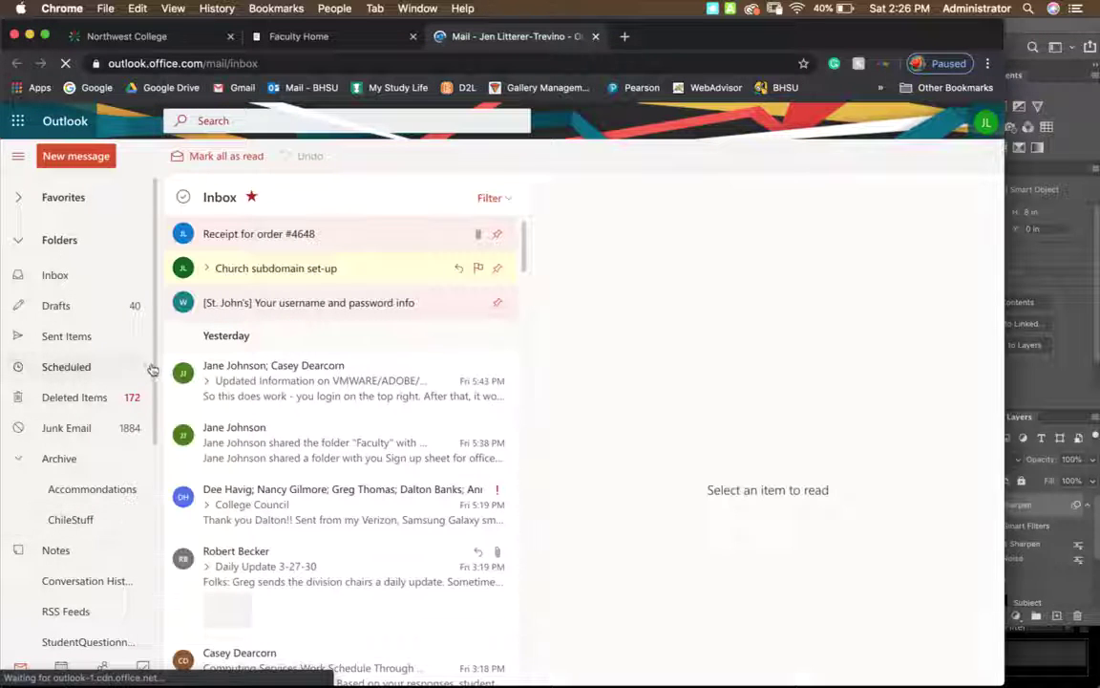
pyautogui.scroll(-3, 154, 468)
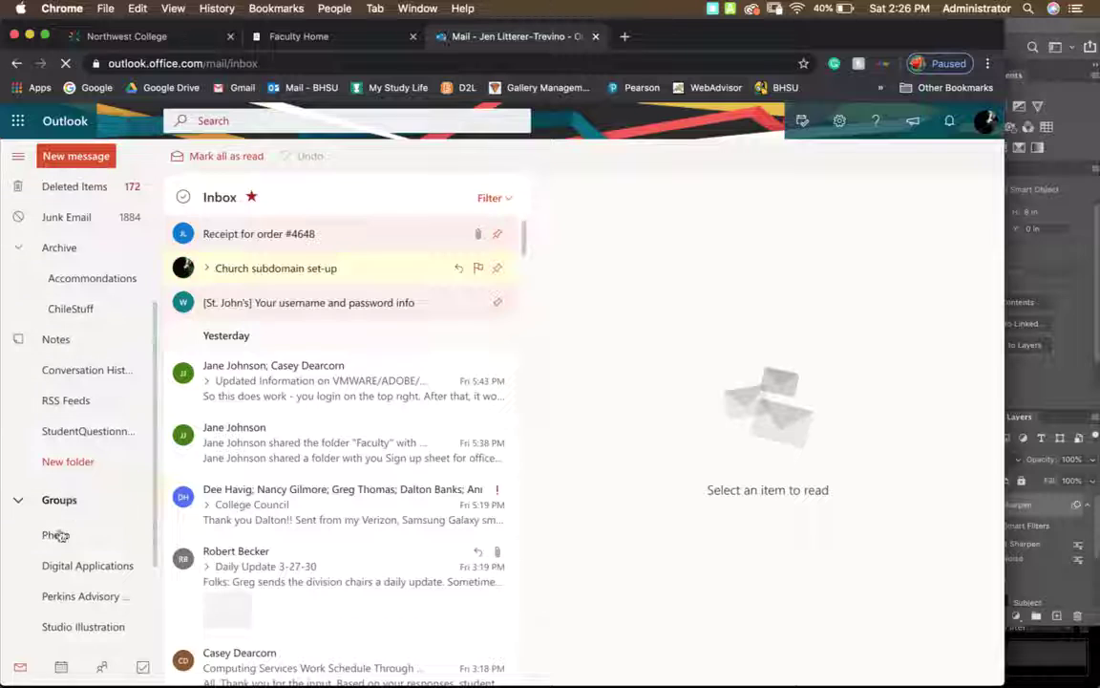
# Show the Digital Applications group's files, listing 2750_ICA04.tif and 2750_ICA04_04.tif, then bring up the recorder
pyautogui.click(86, 565)
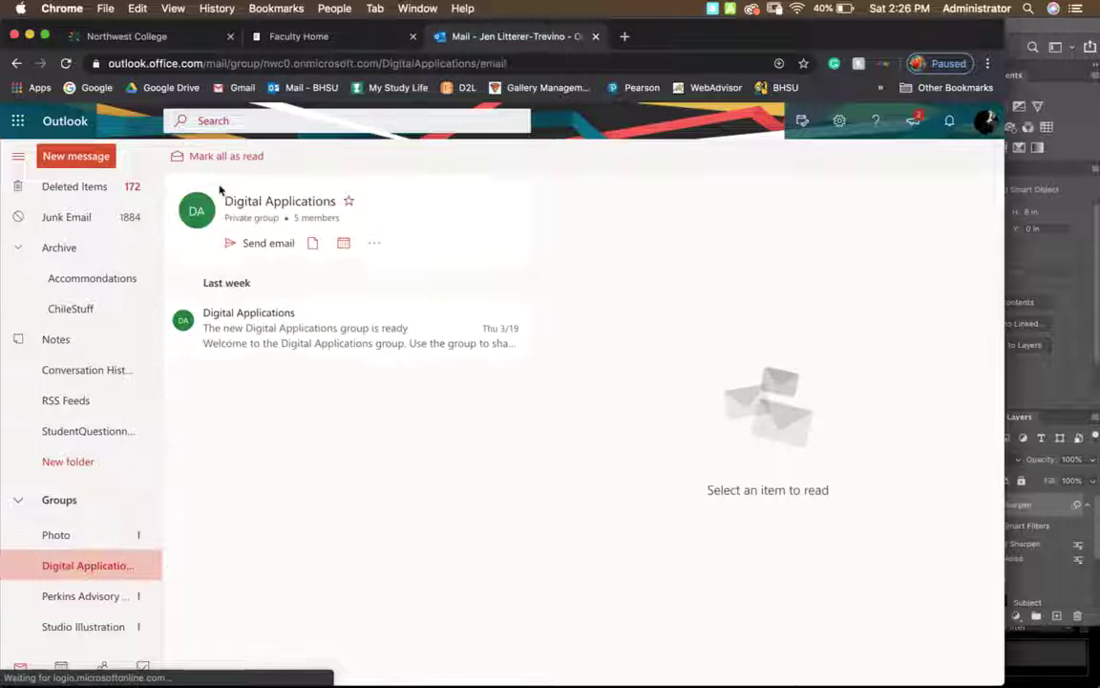
pyautogui.click(312, 243)
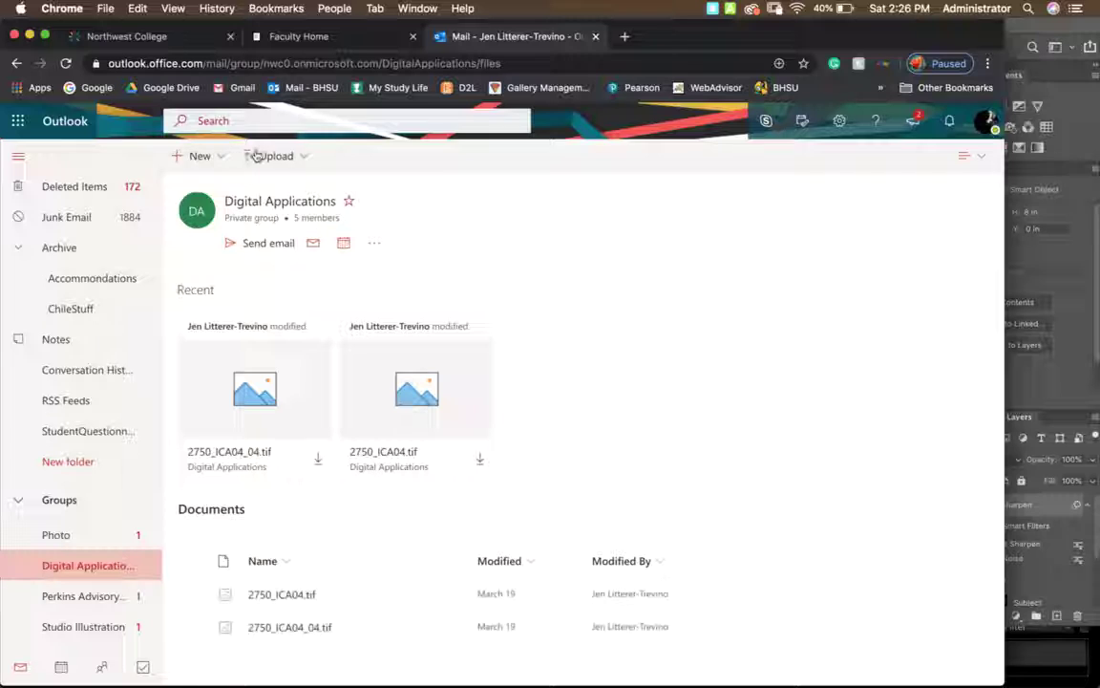
pyautogui.click(283, 158)
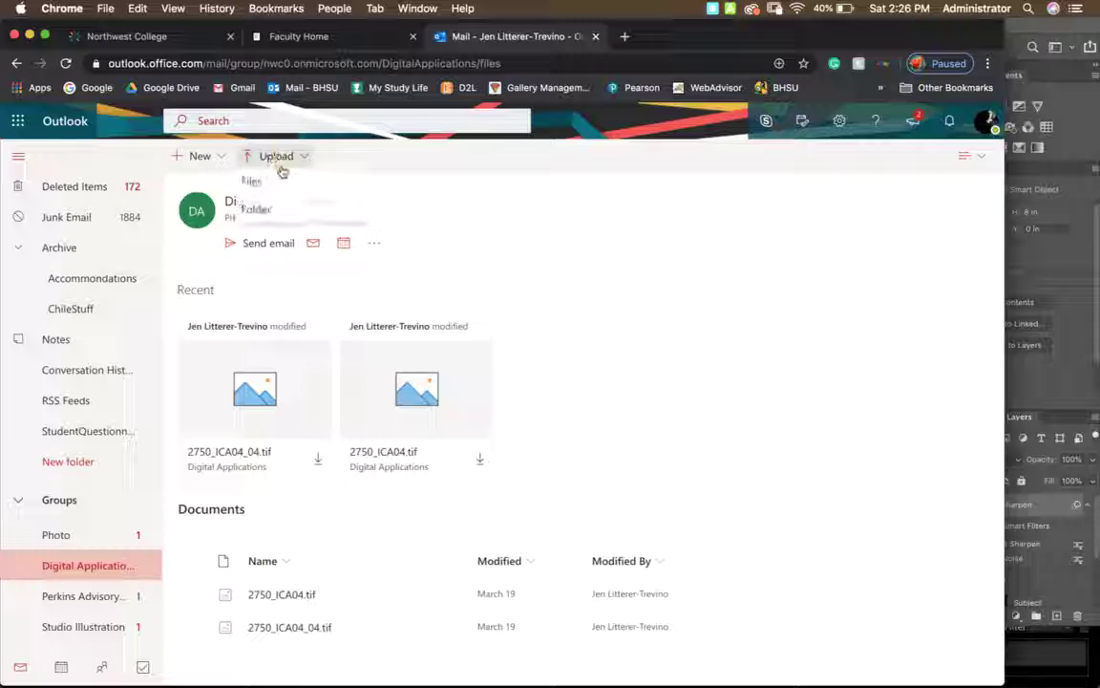
pyautogui.click(486, 215)
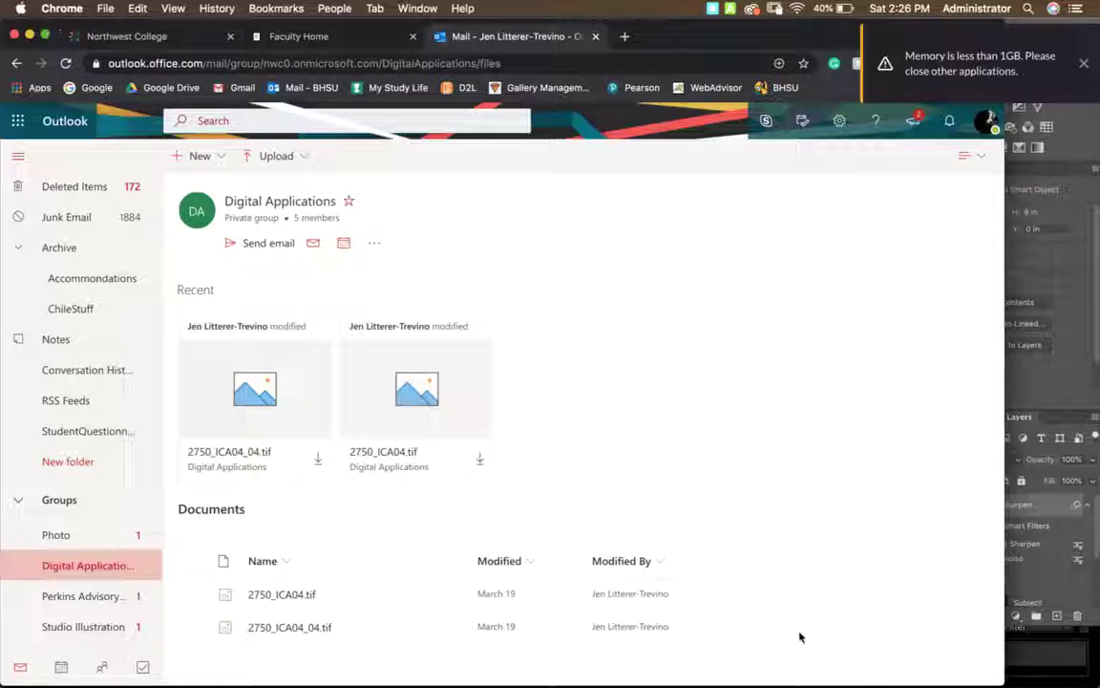
pyautogui.moveTo(866, 659)
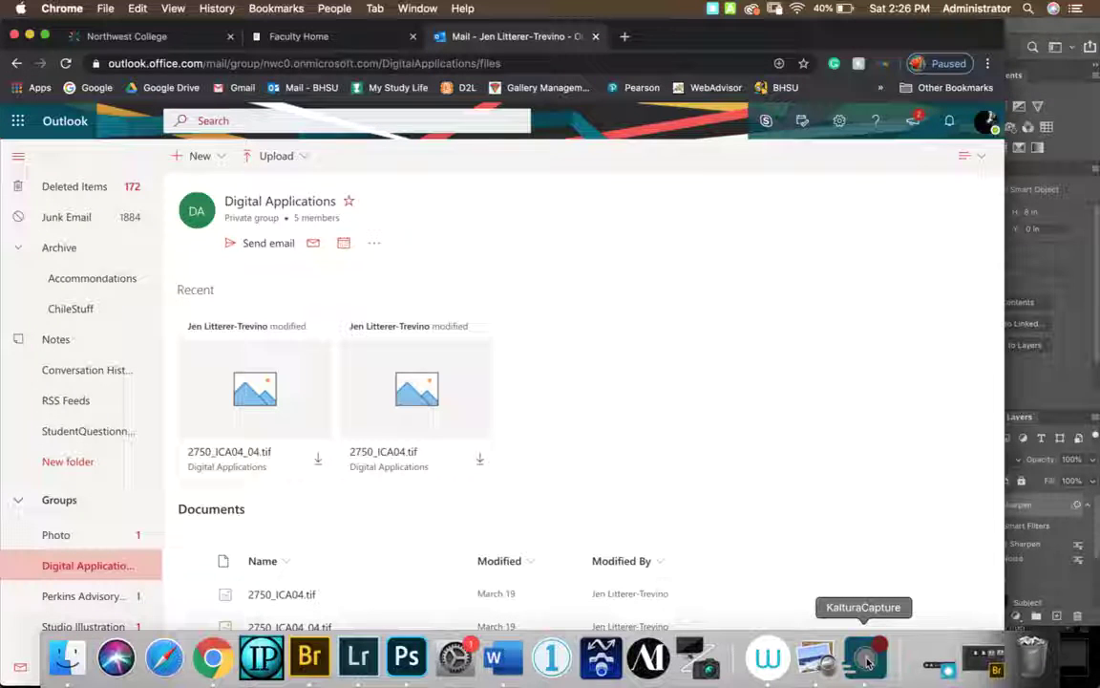
pyautogui.click(865, 659)
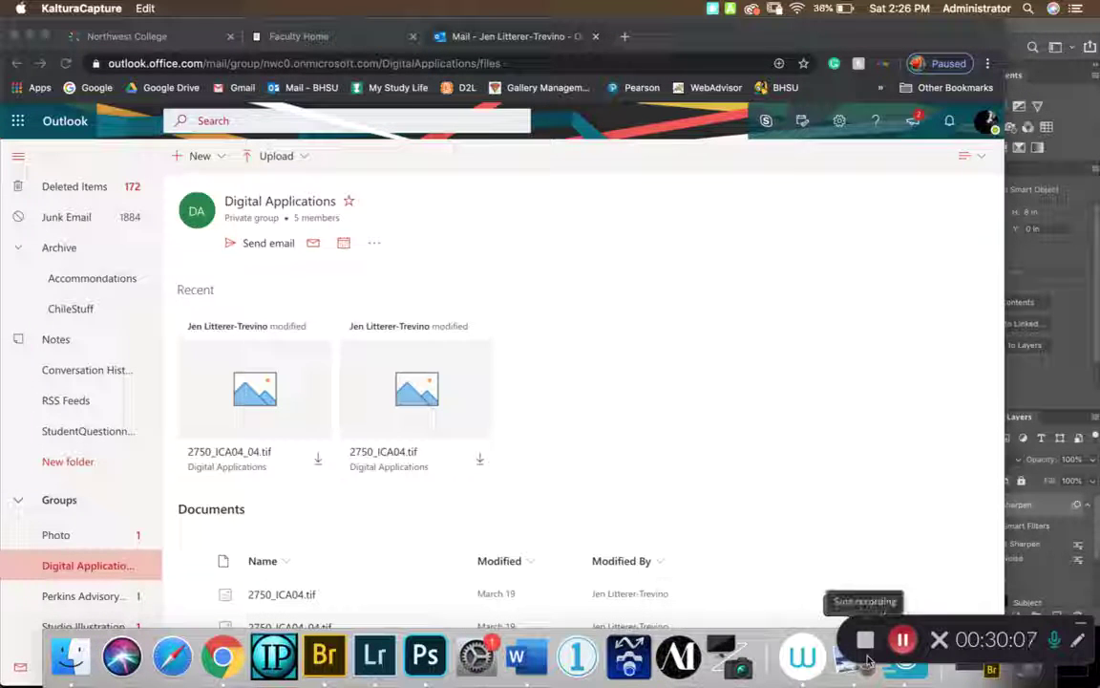